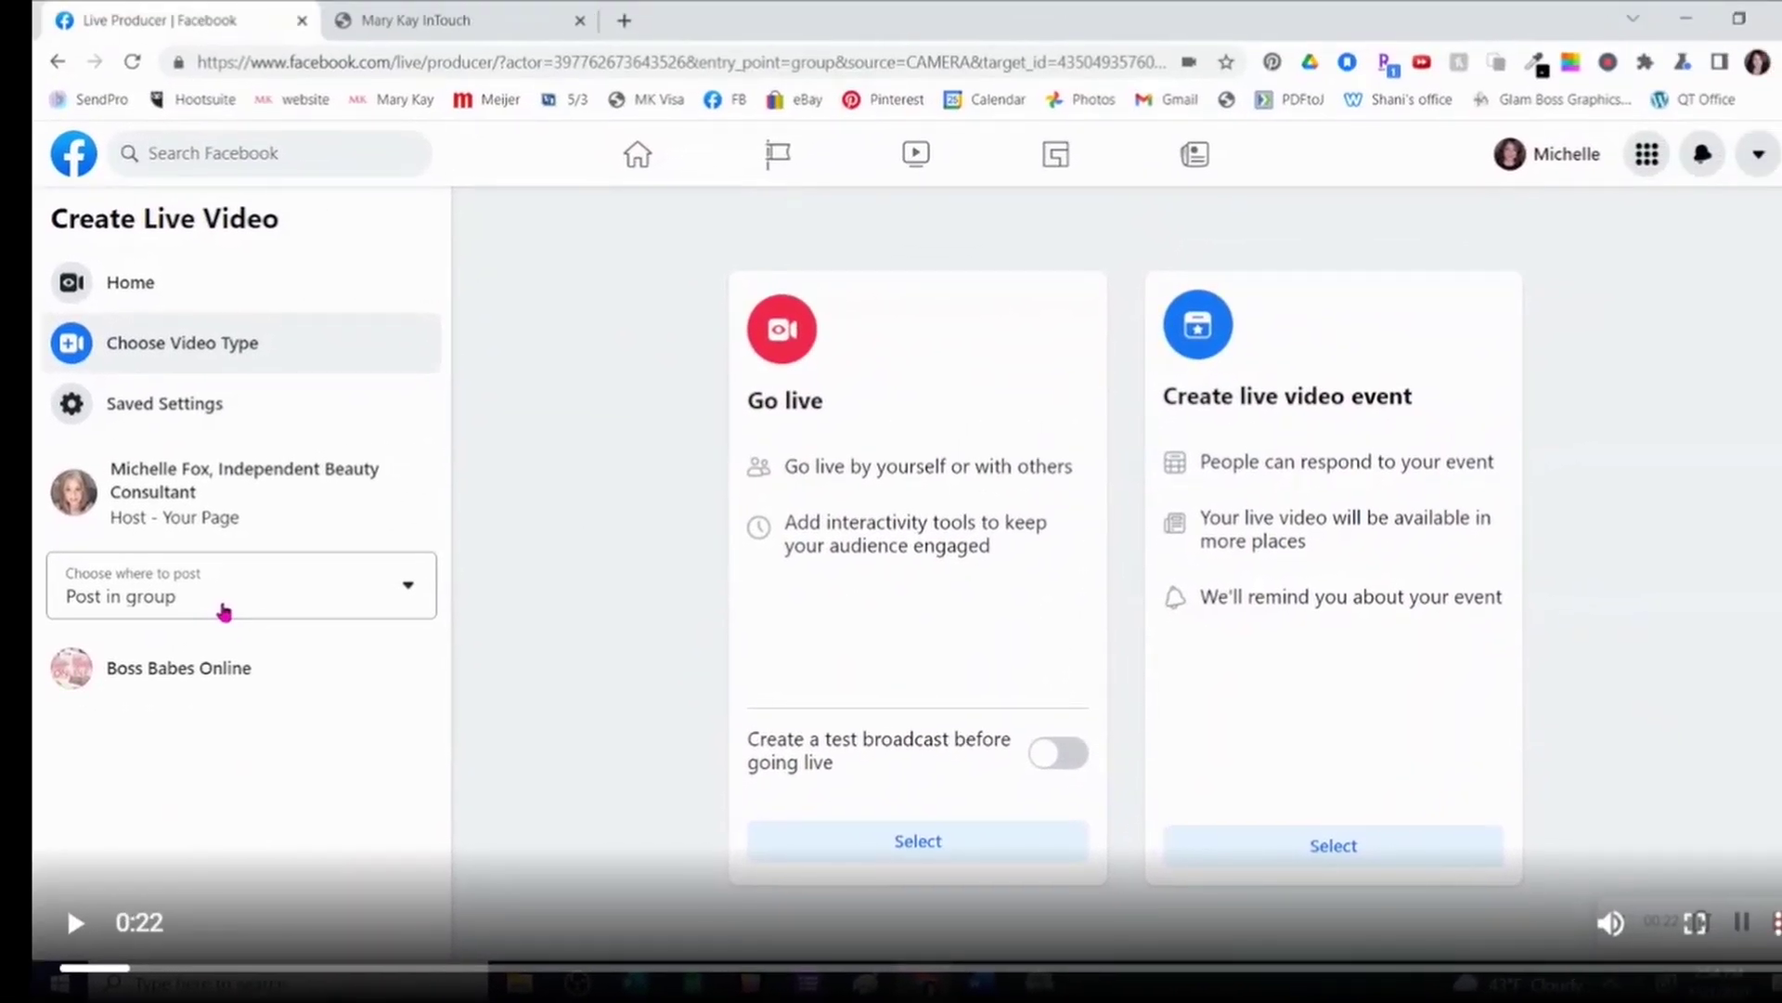
- Replay the walkthrough from a few seconds earlier and show the 'Choose where to post' options
drag(125, 971, 97, 985)
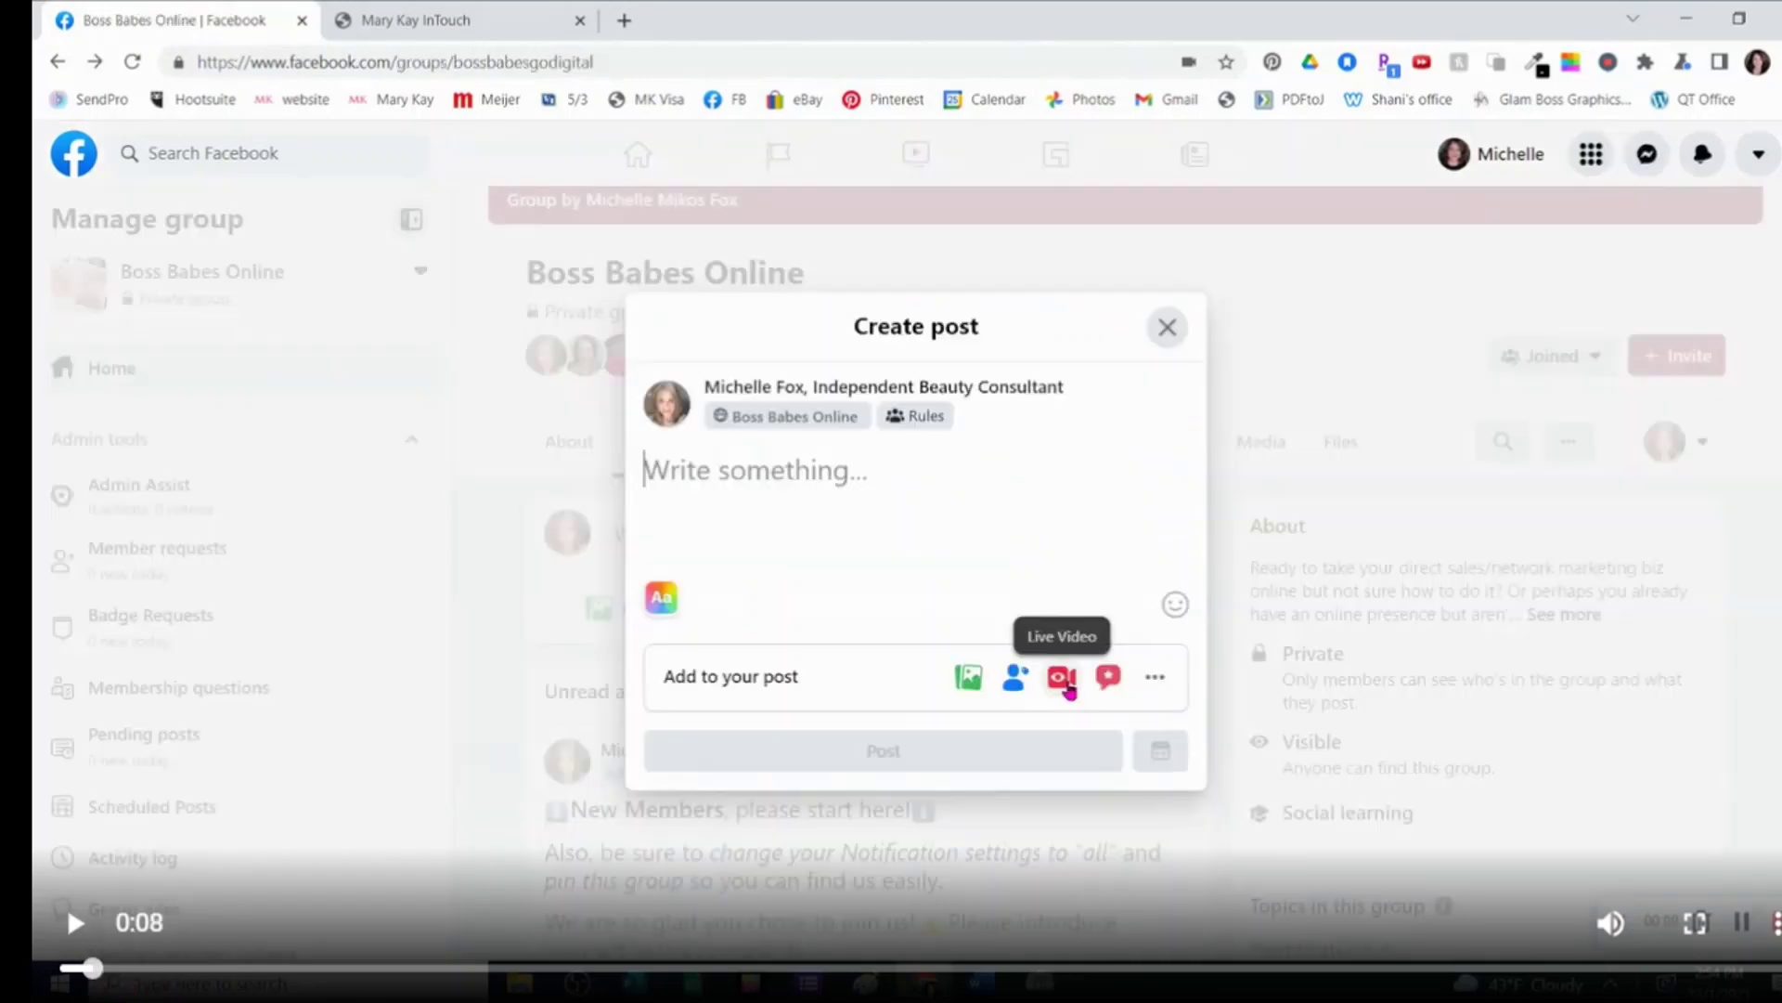
click(74, 923)
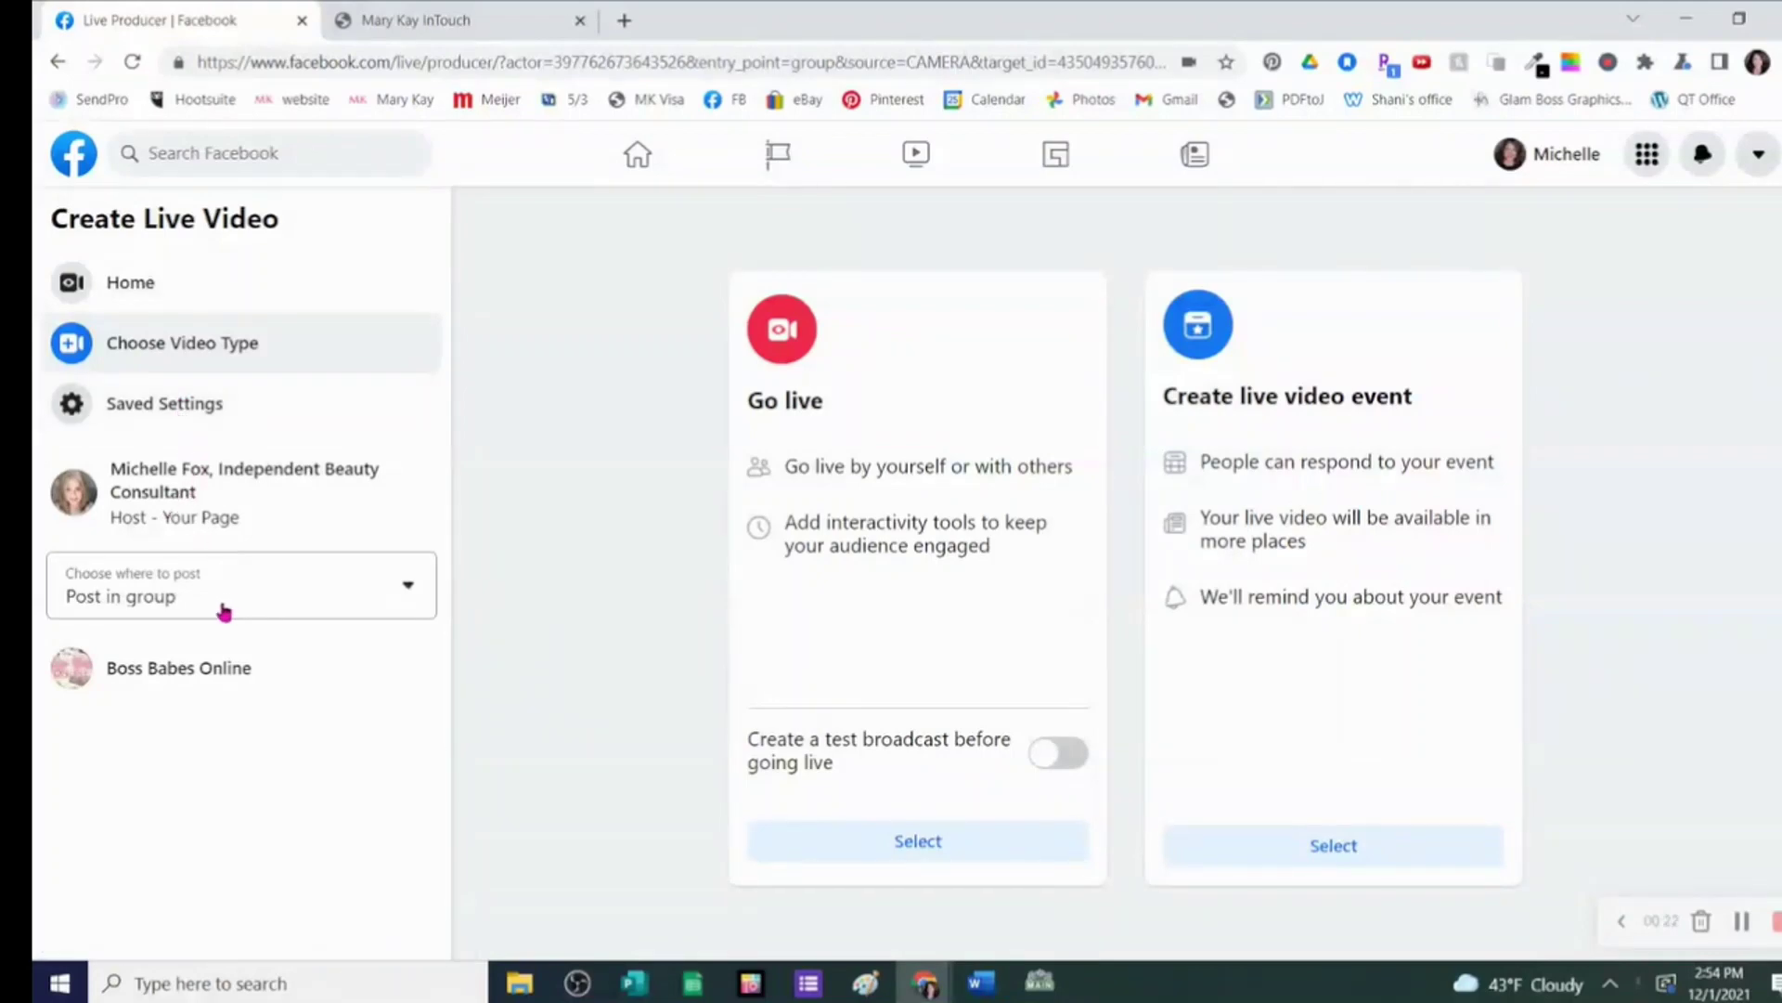
click(408, 597)
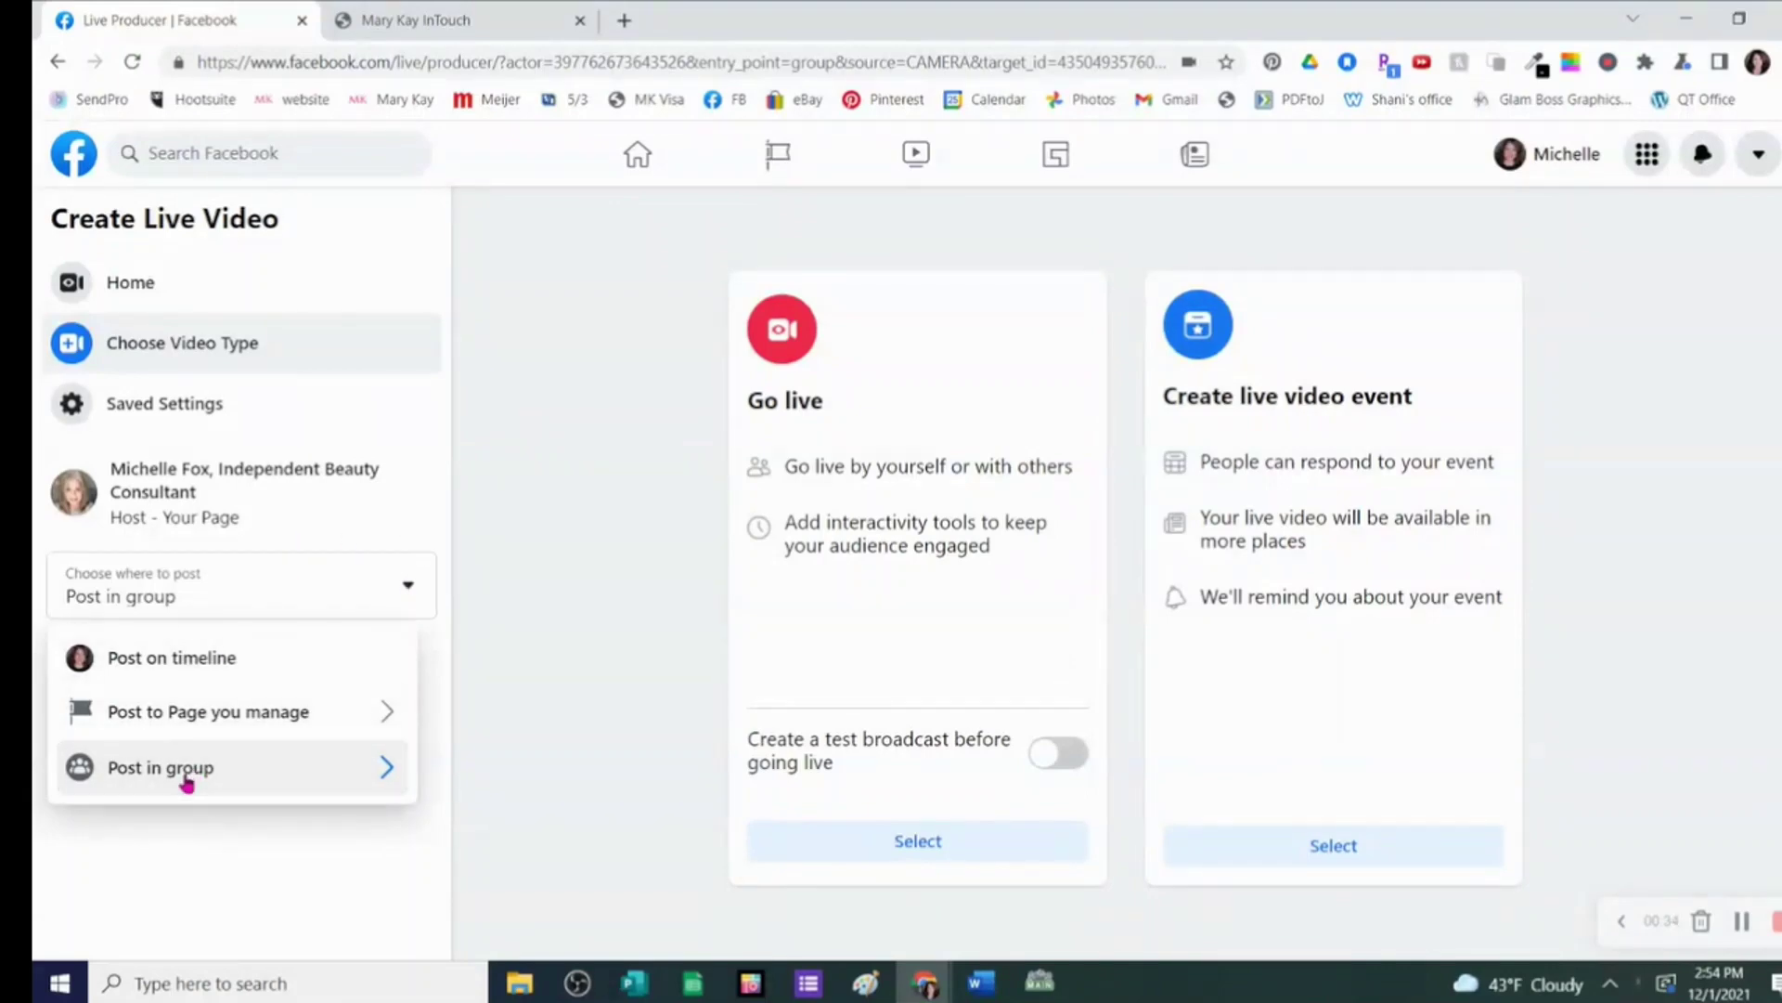
- Keep Post in group as the destination and select Go live
click(184, 884)
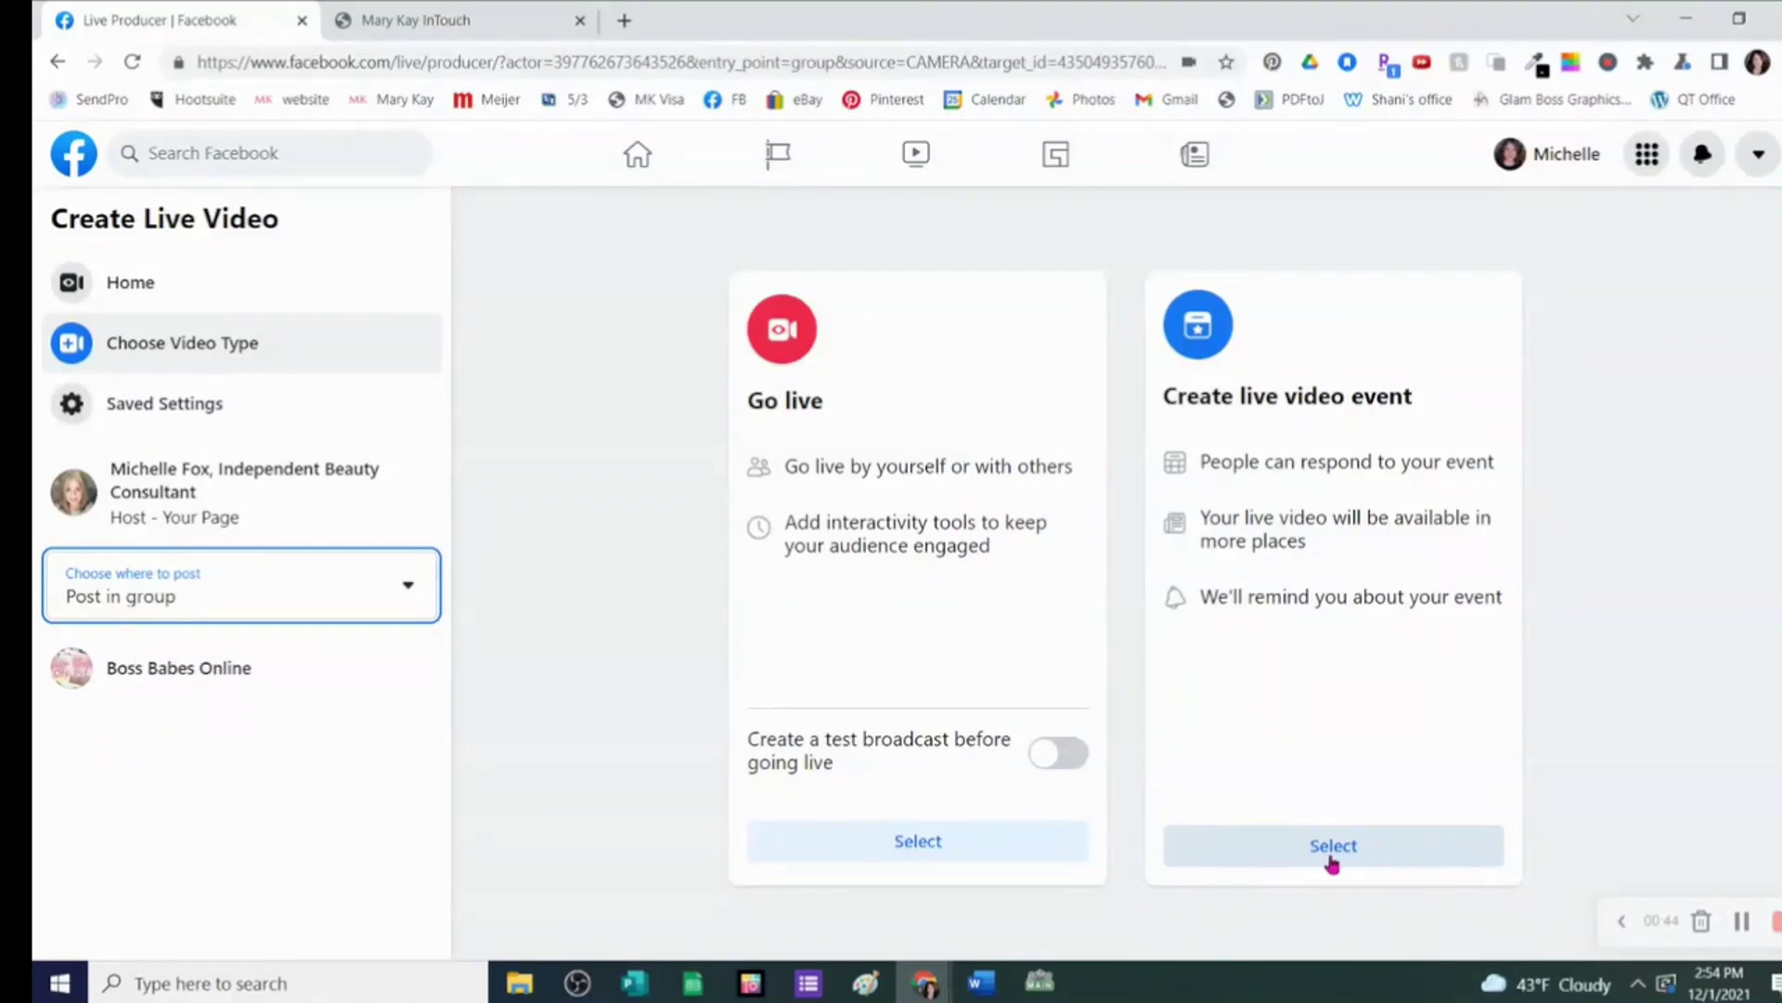
click(1006, 852)
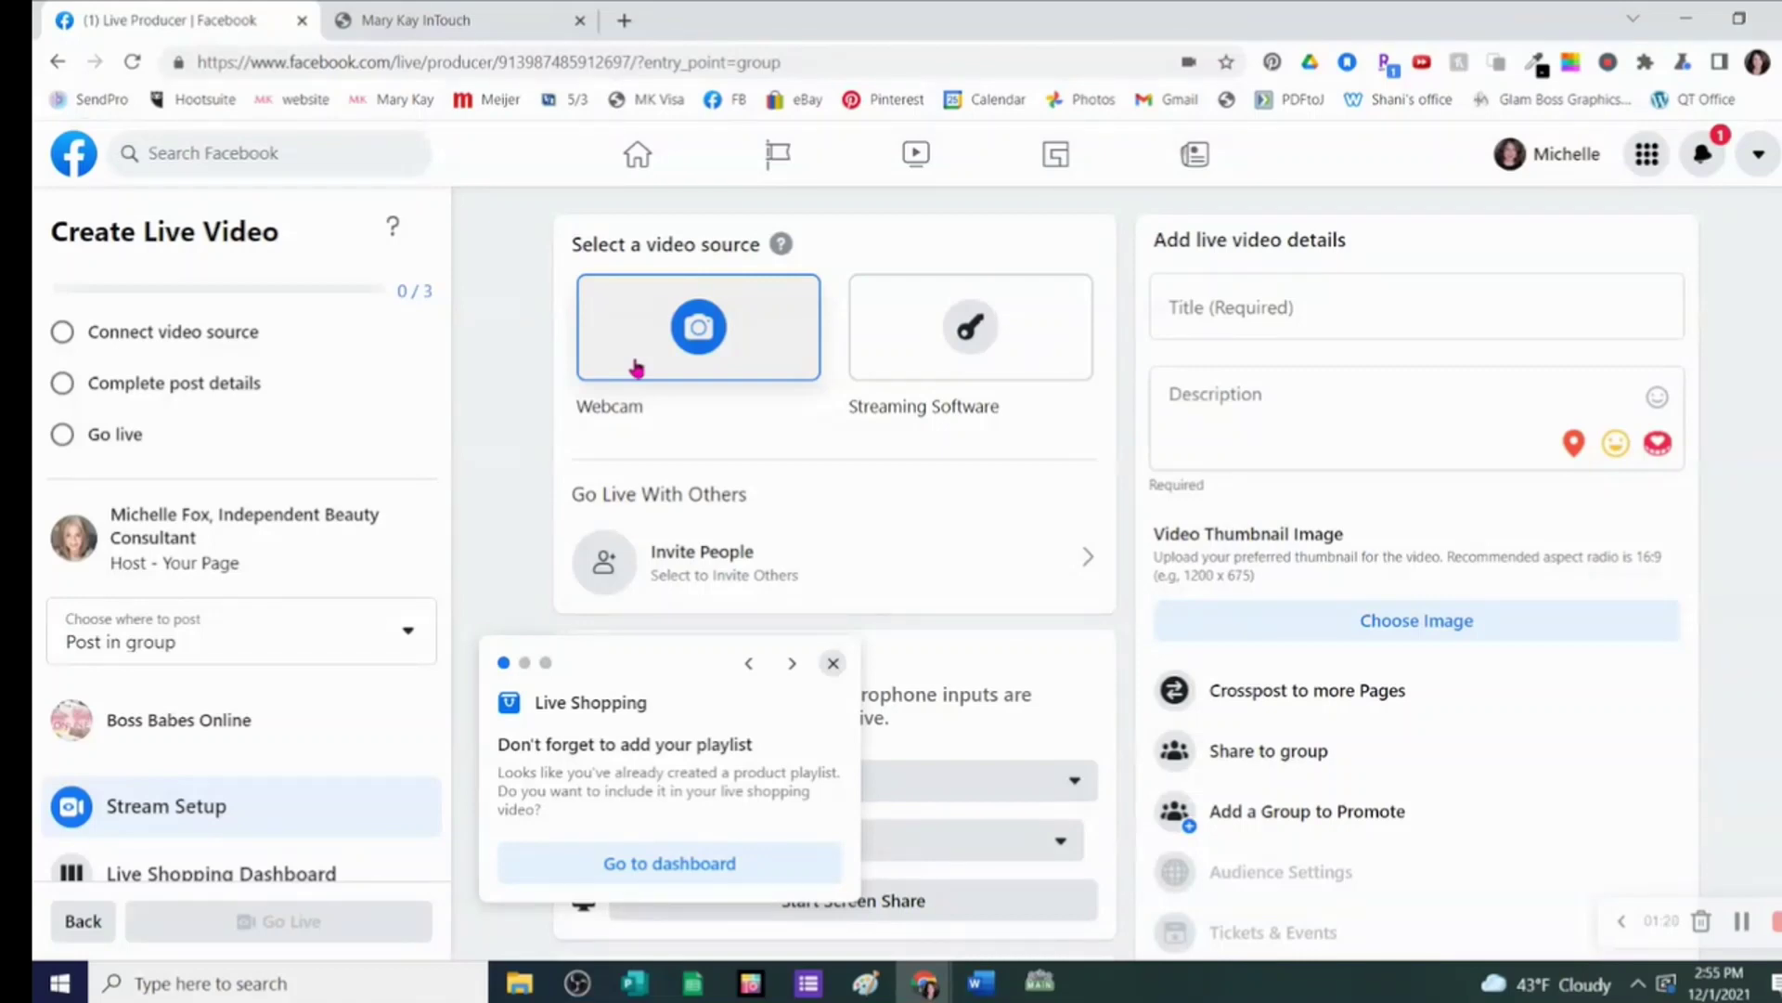
- Title the live video 'How to Go Live from Your Desktop' in post details
click(61, 340)
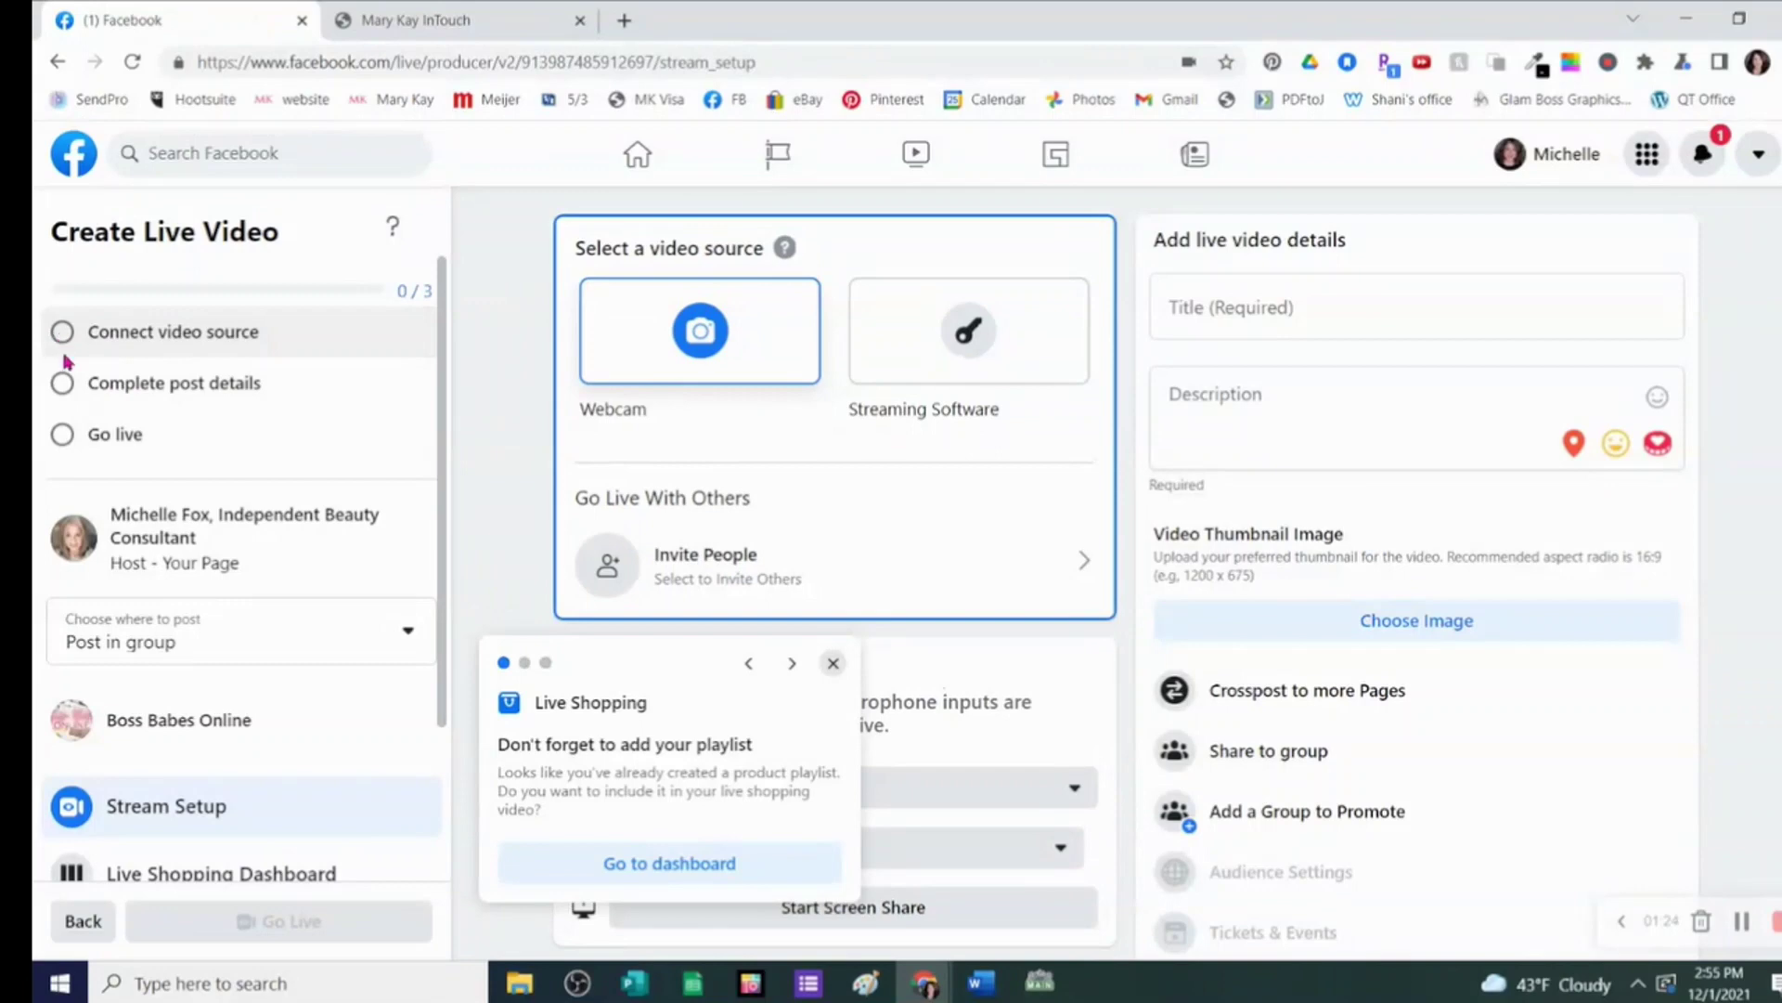
click(65, 390)
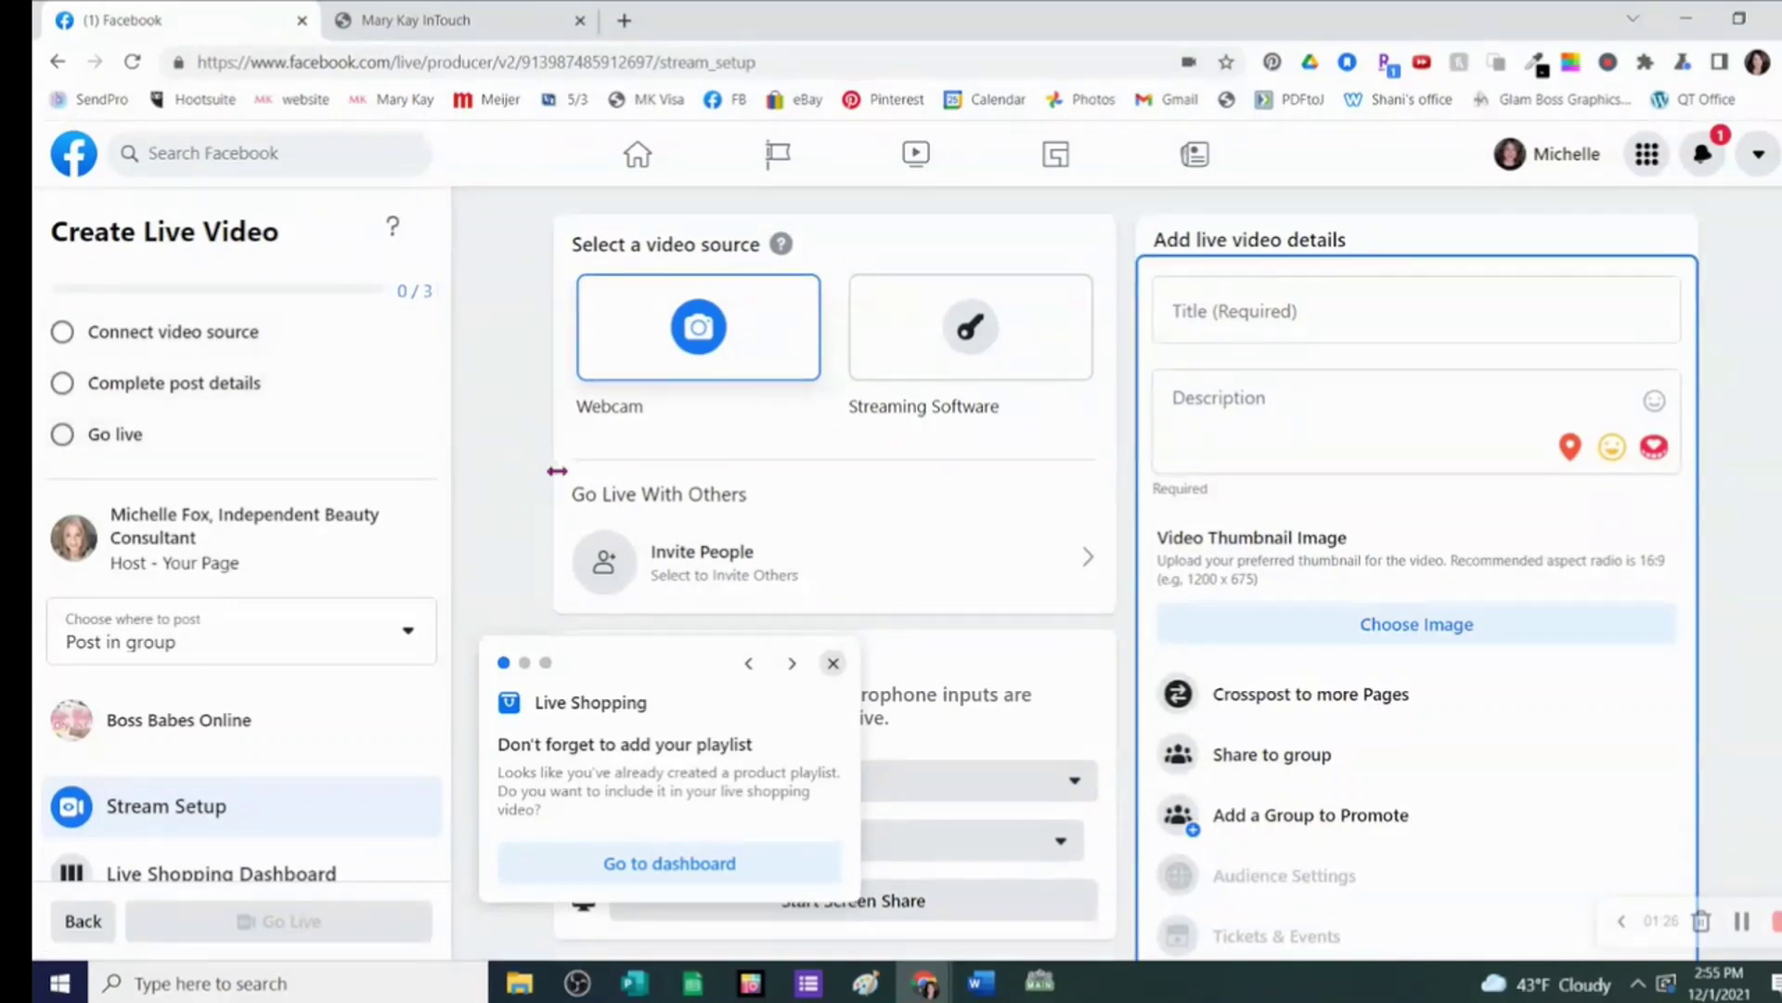
click(1234, 303)
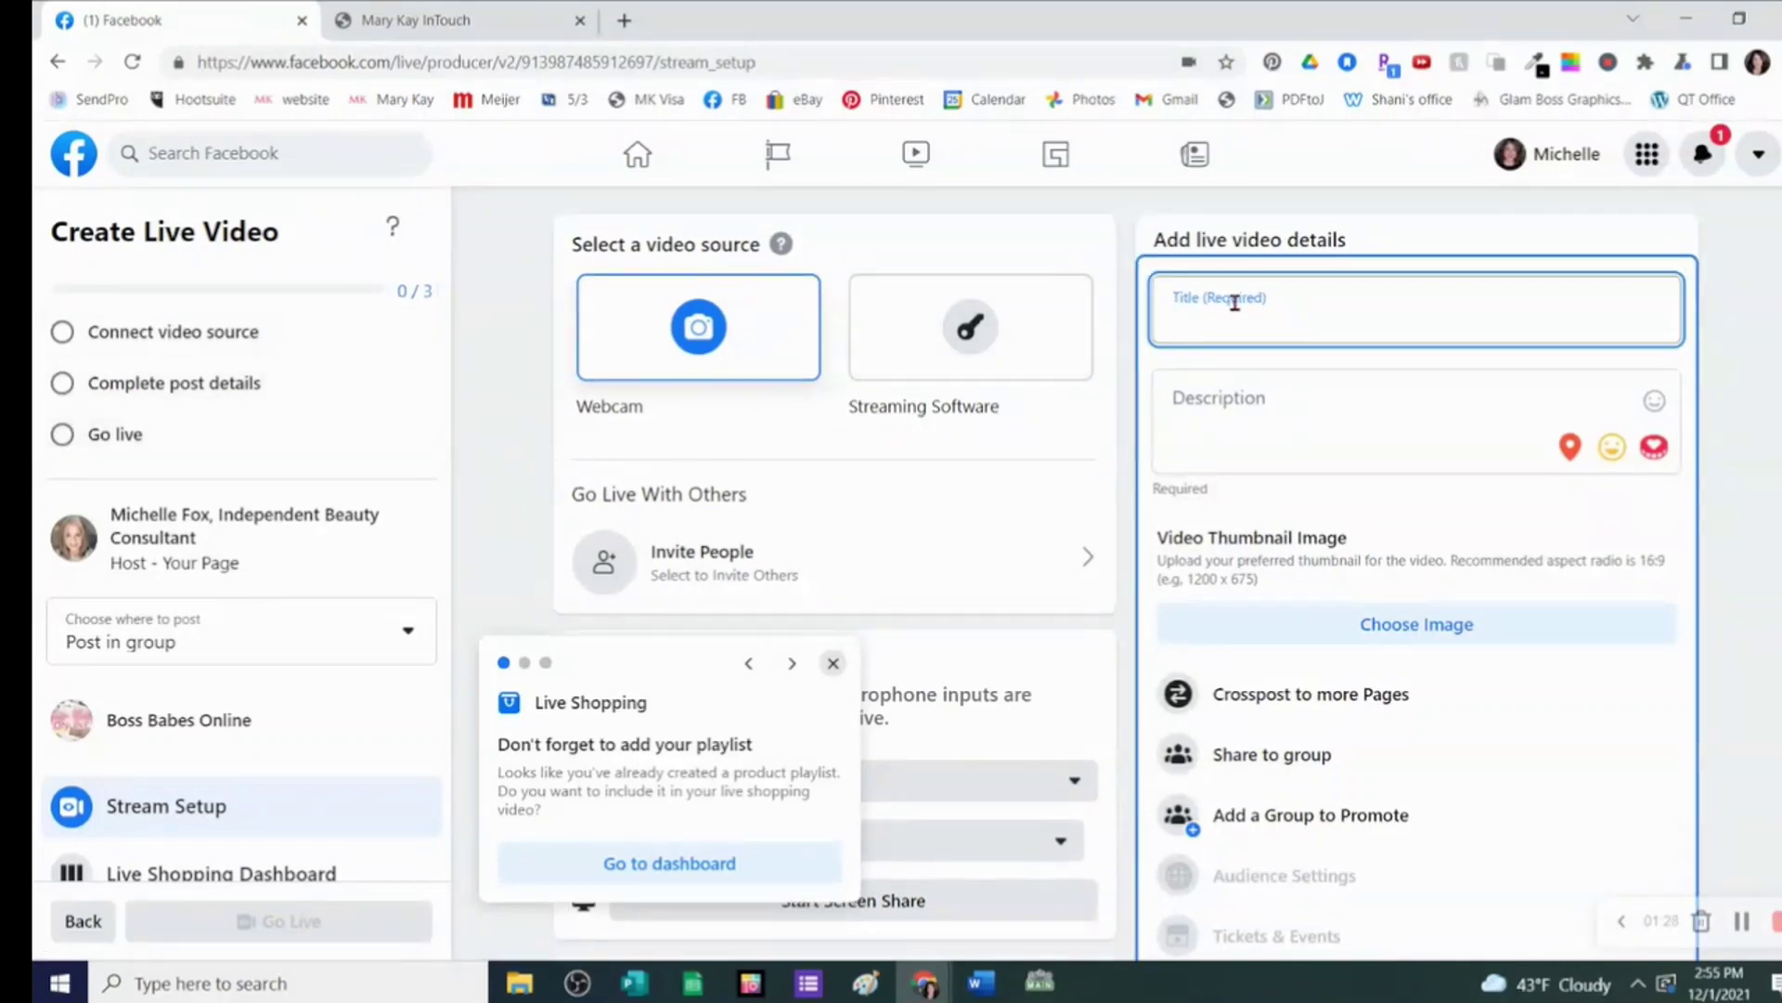
text(Ho)
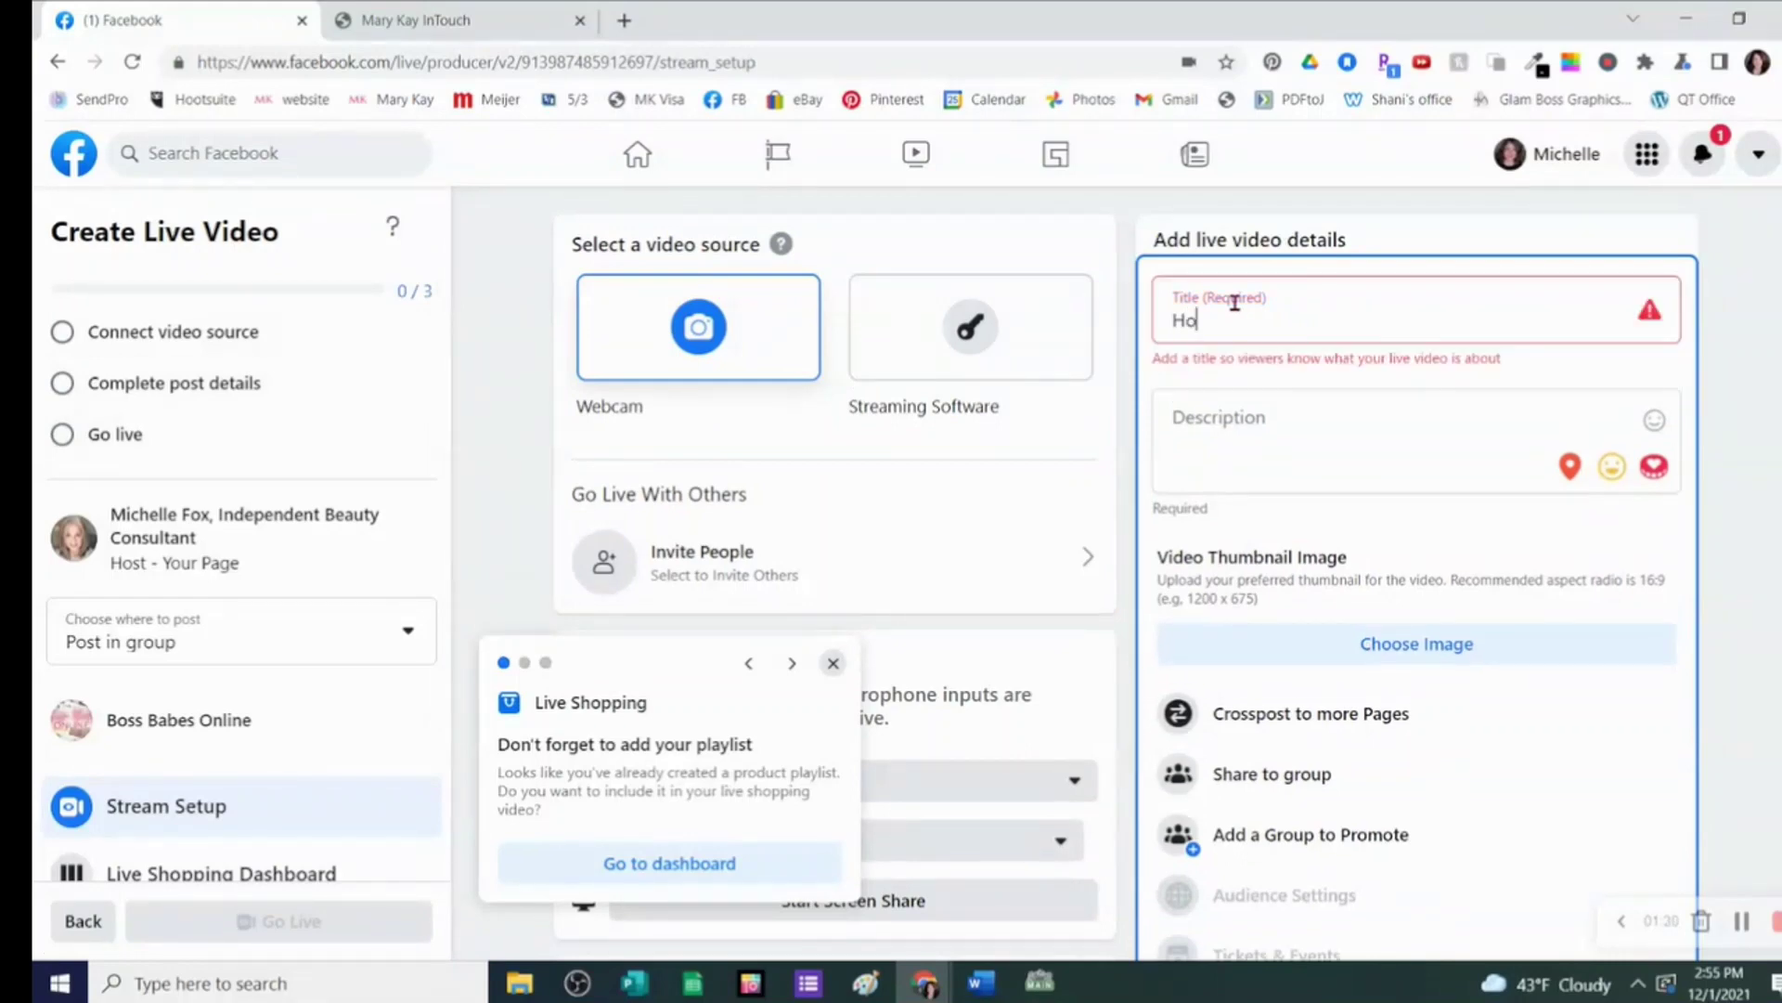
text(w to Go Liv)
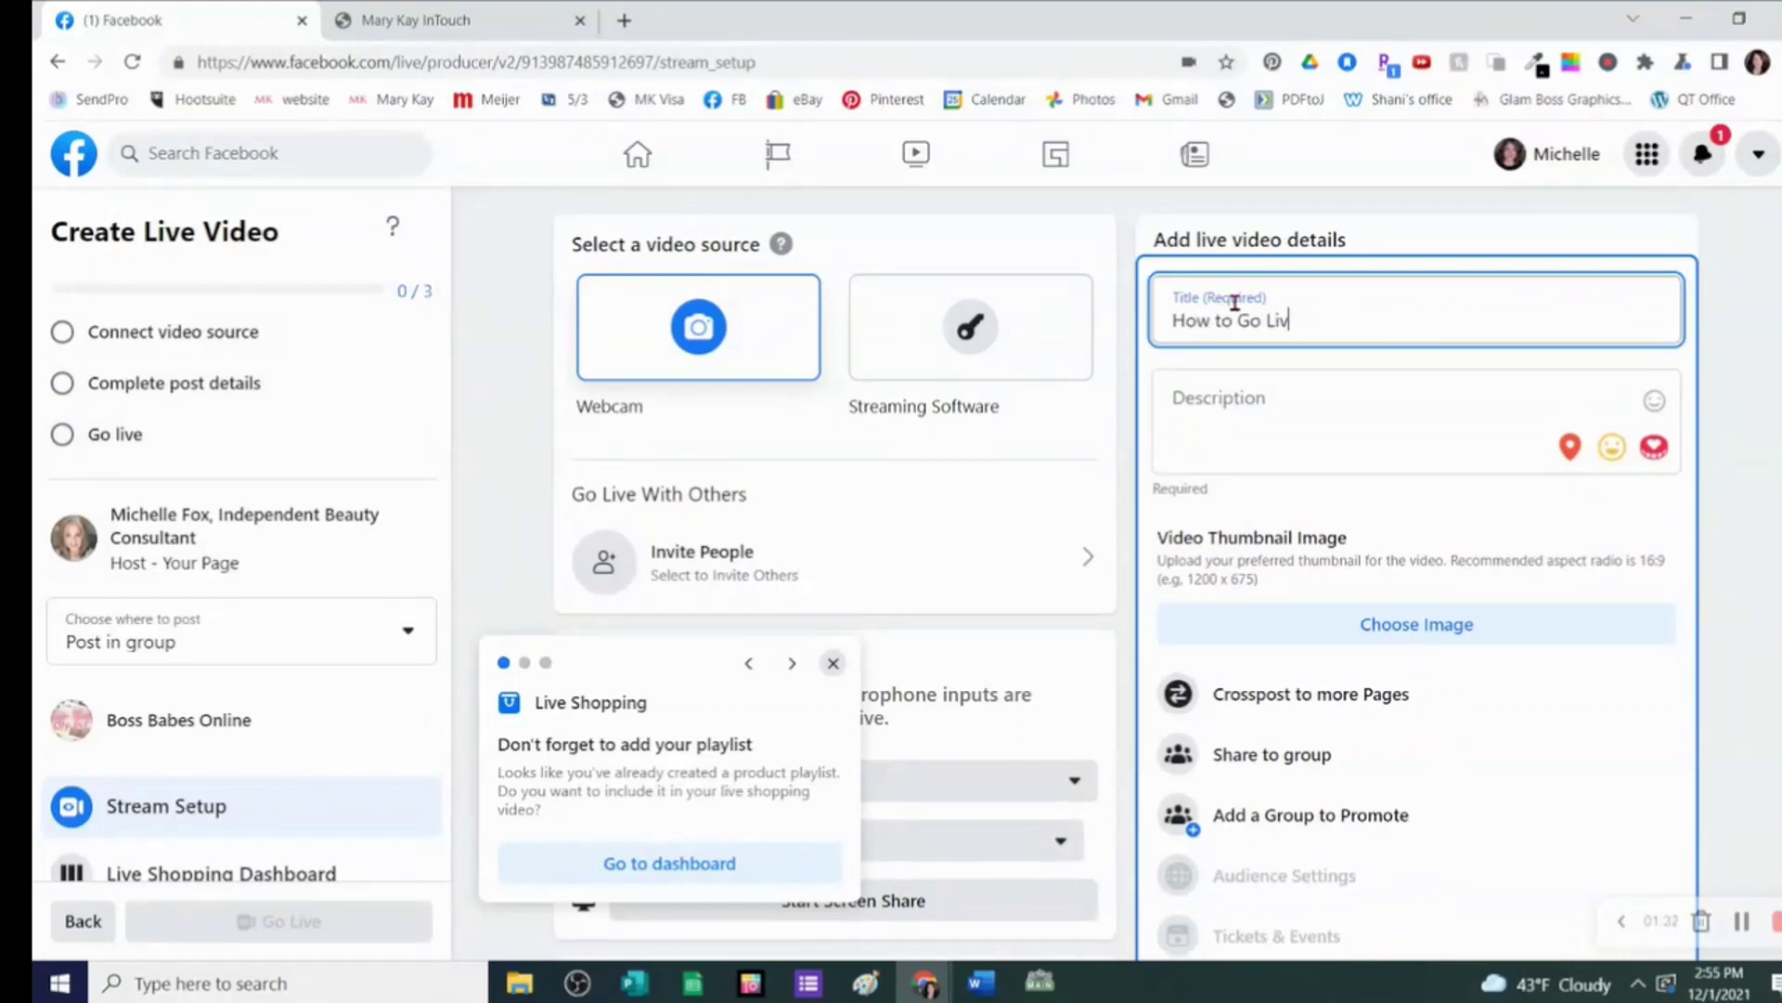
text(e from Your Desktop)
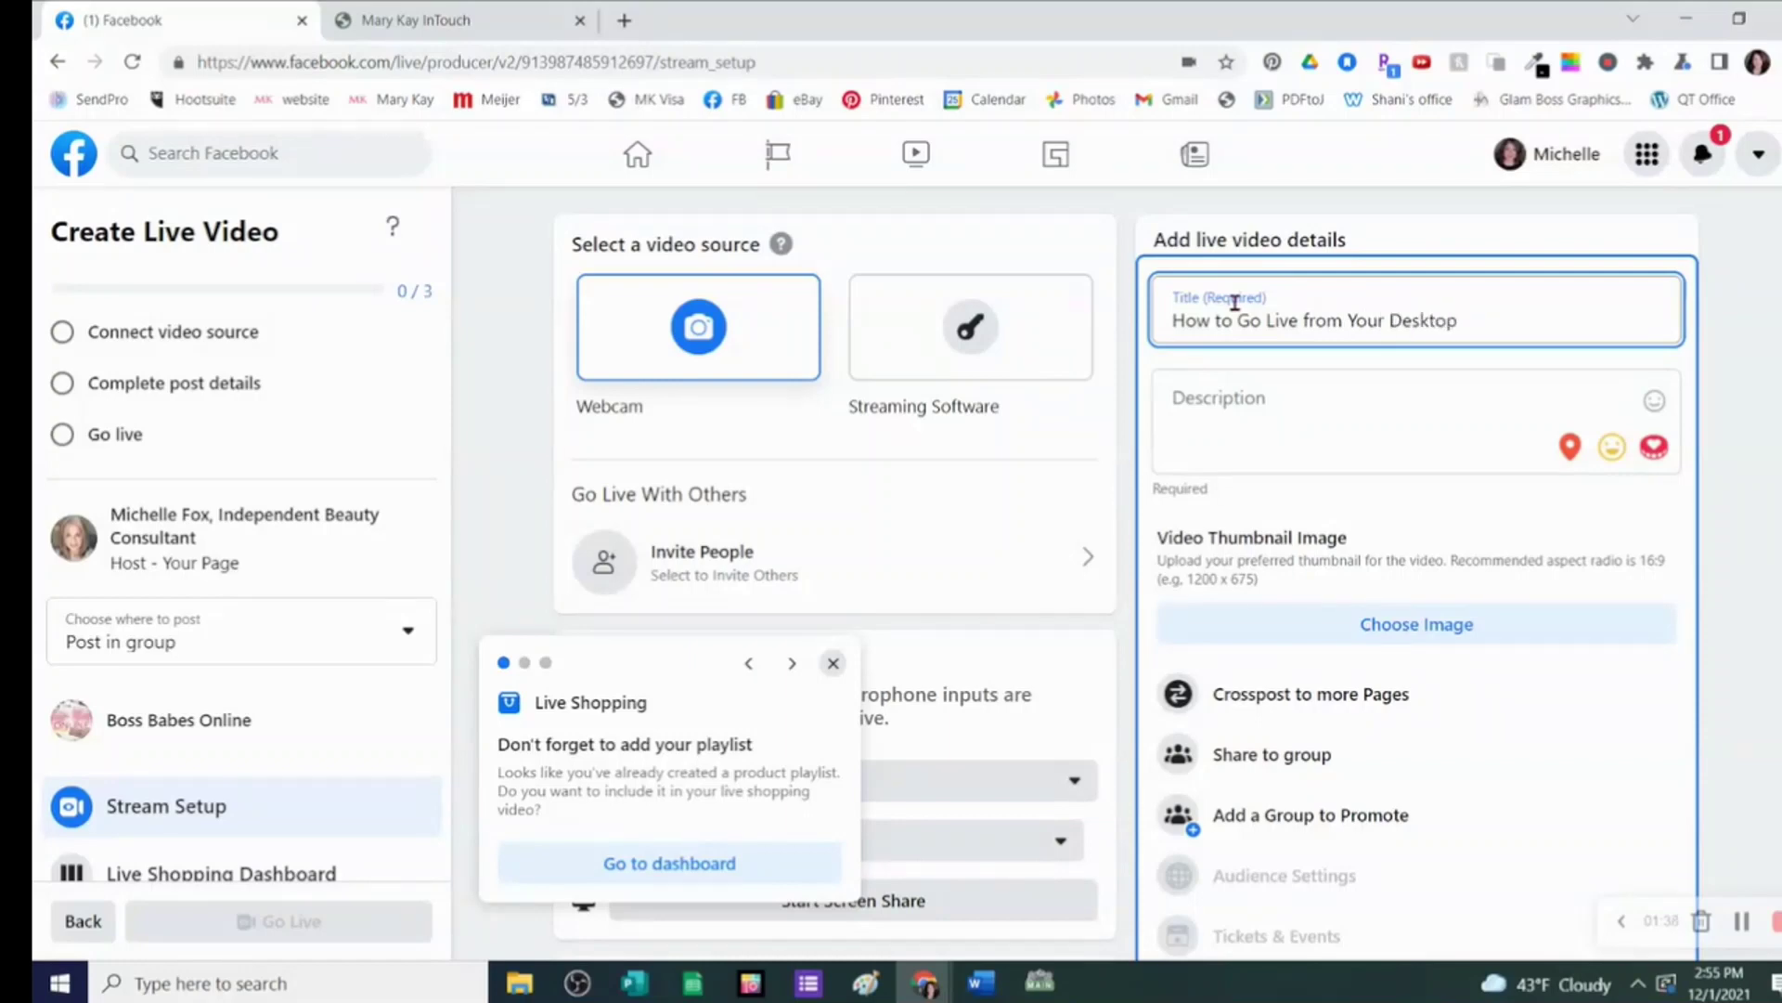
- Add the description 'Let's go live using the Facebook Live Studio'
click(1200, 404)
text(L)
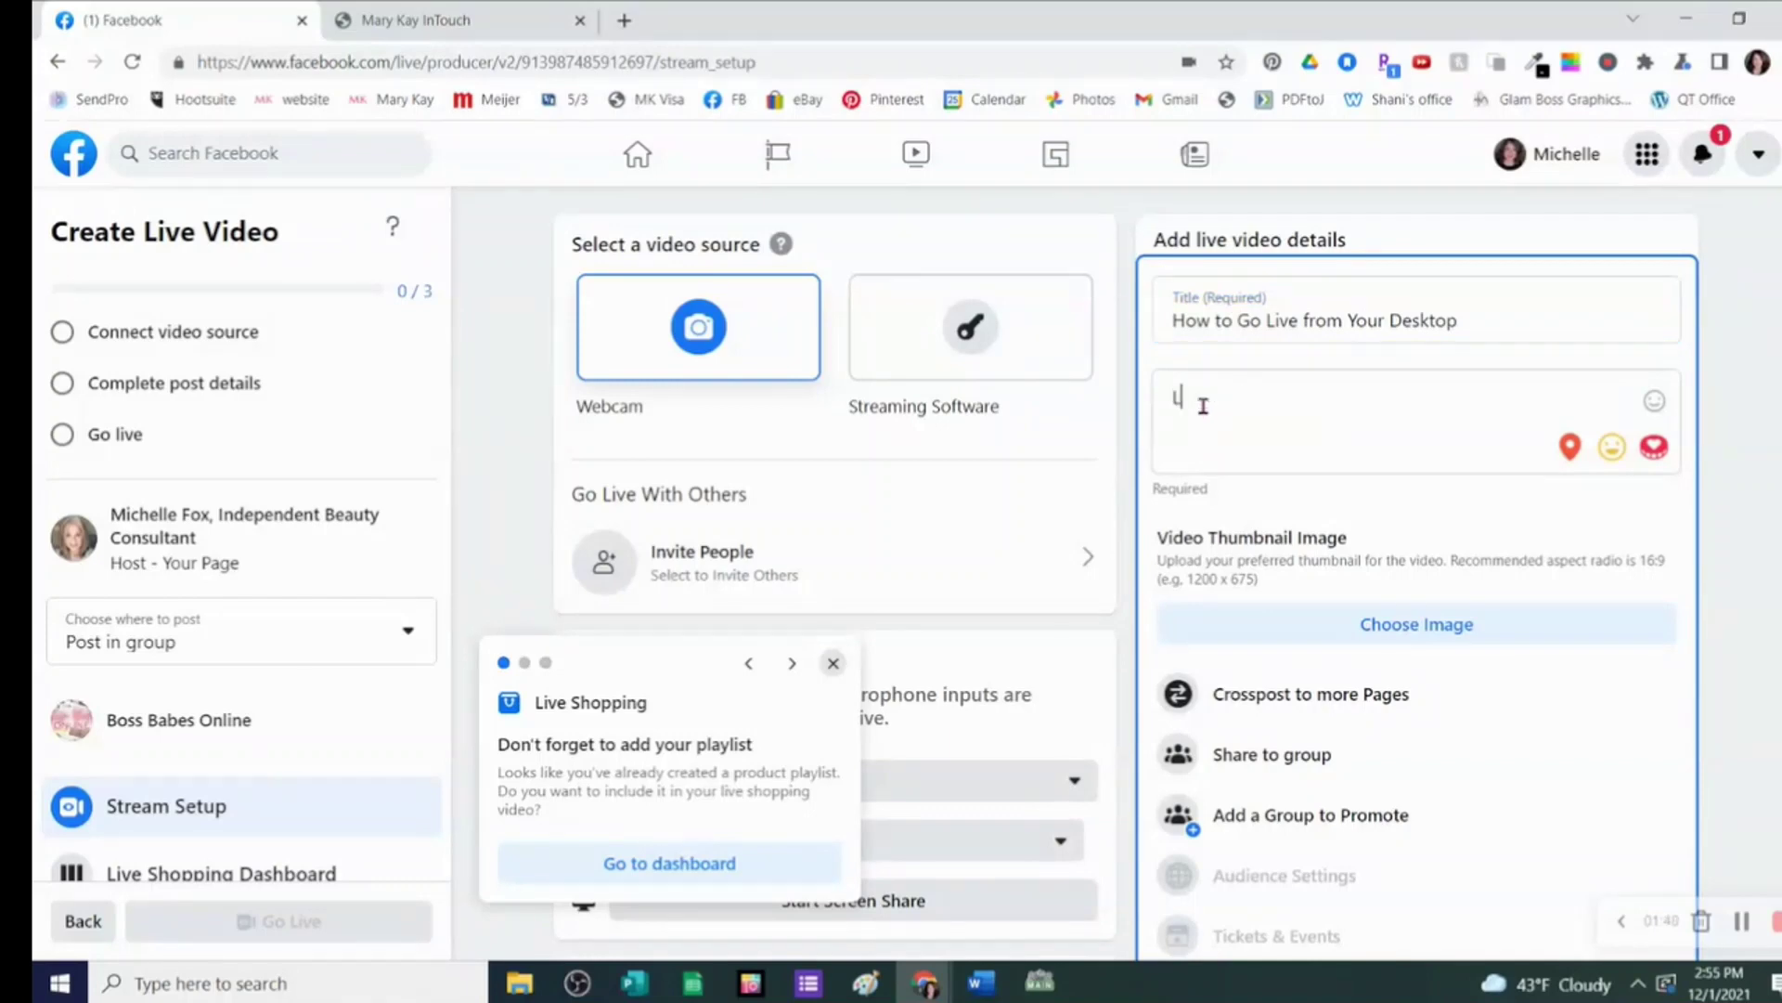
text(et's G)
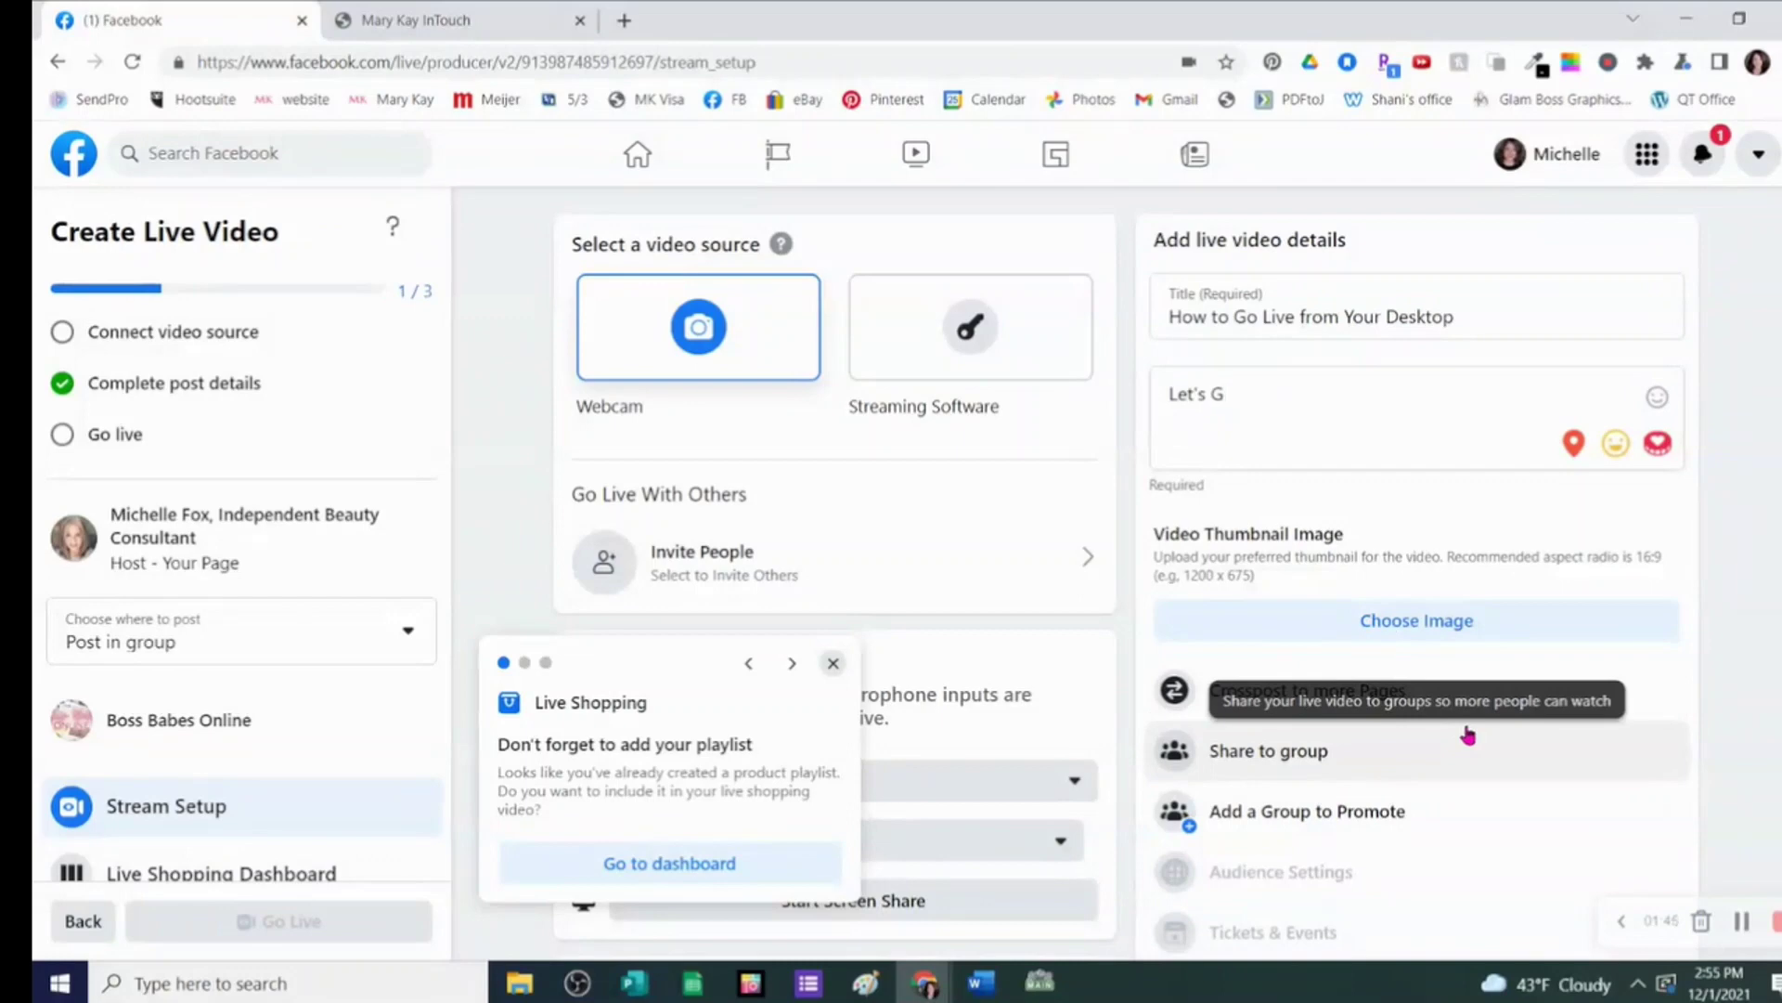
key(BackSpace)
text(go live using the F)
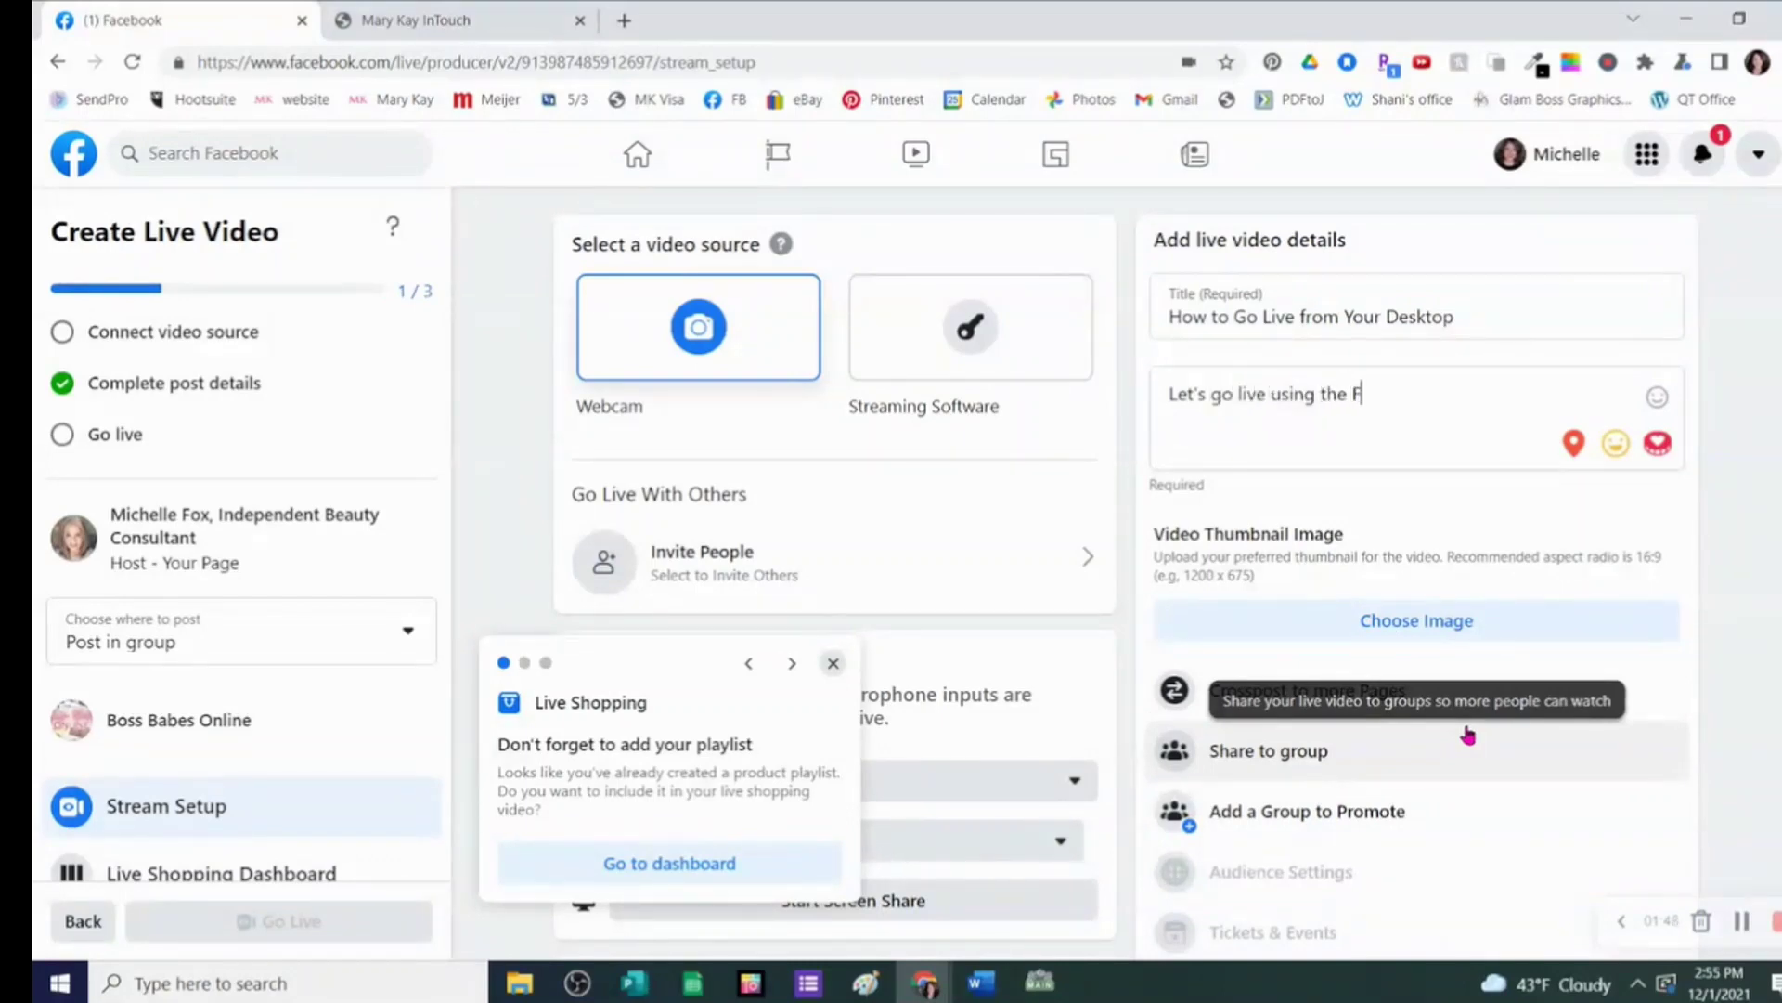
text(acebook Live Studio!)
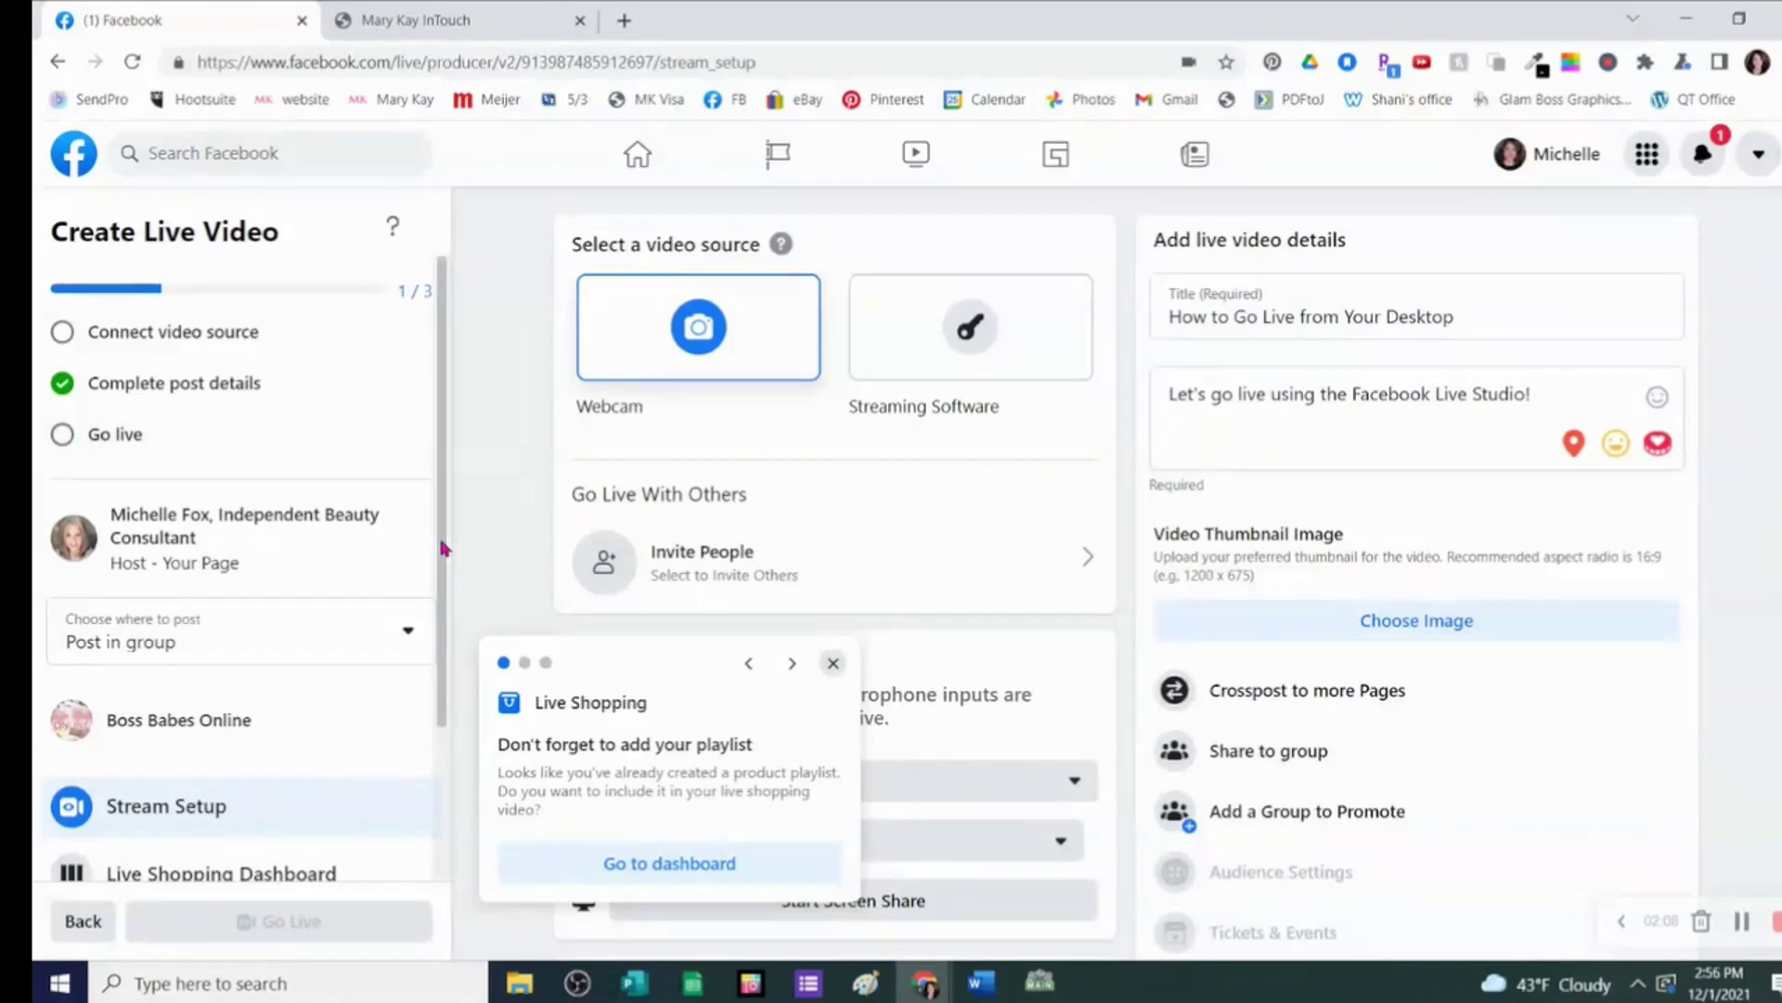
drag(442, 549, 440, 756)
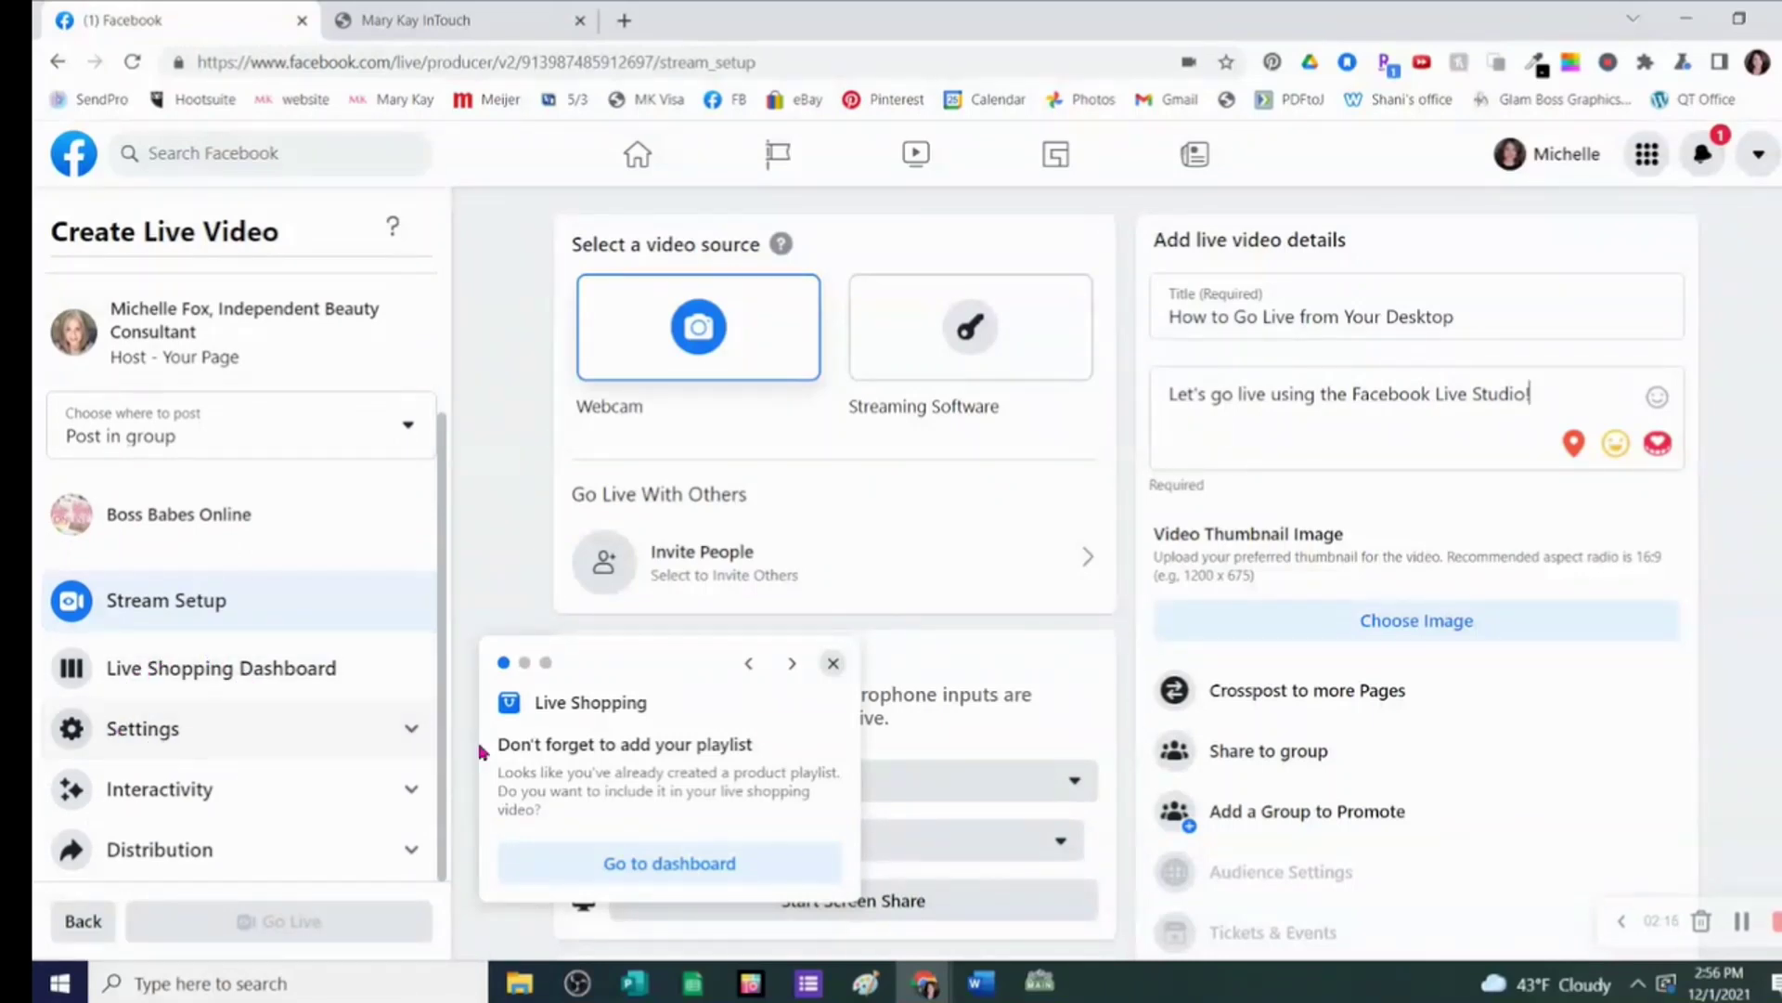
- Dismiss the Live Shopping, crosspost to Pages and Share to Groups tips
click(832, 663)
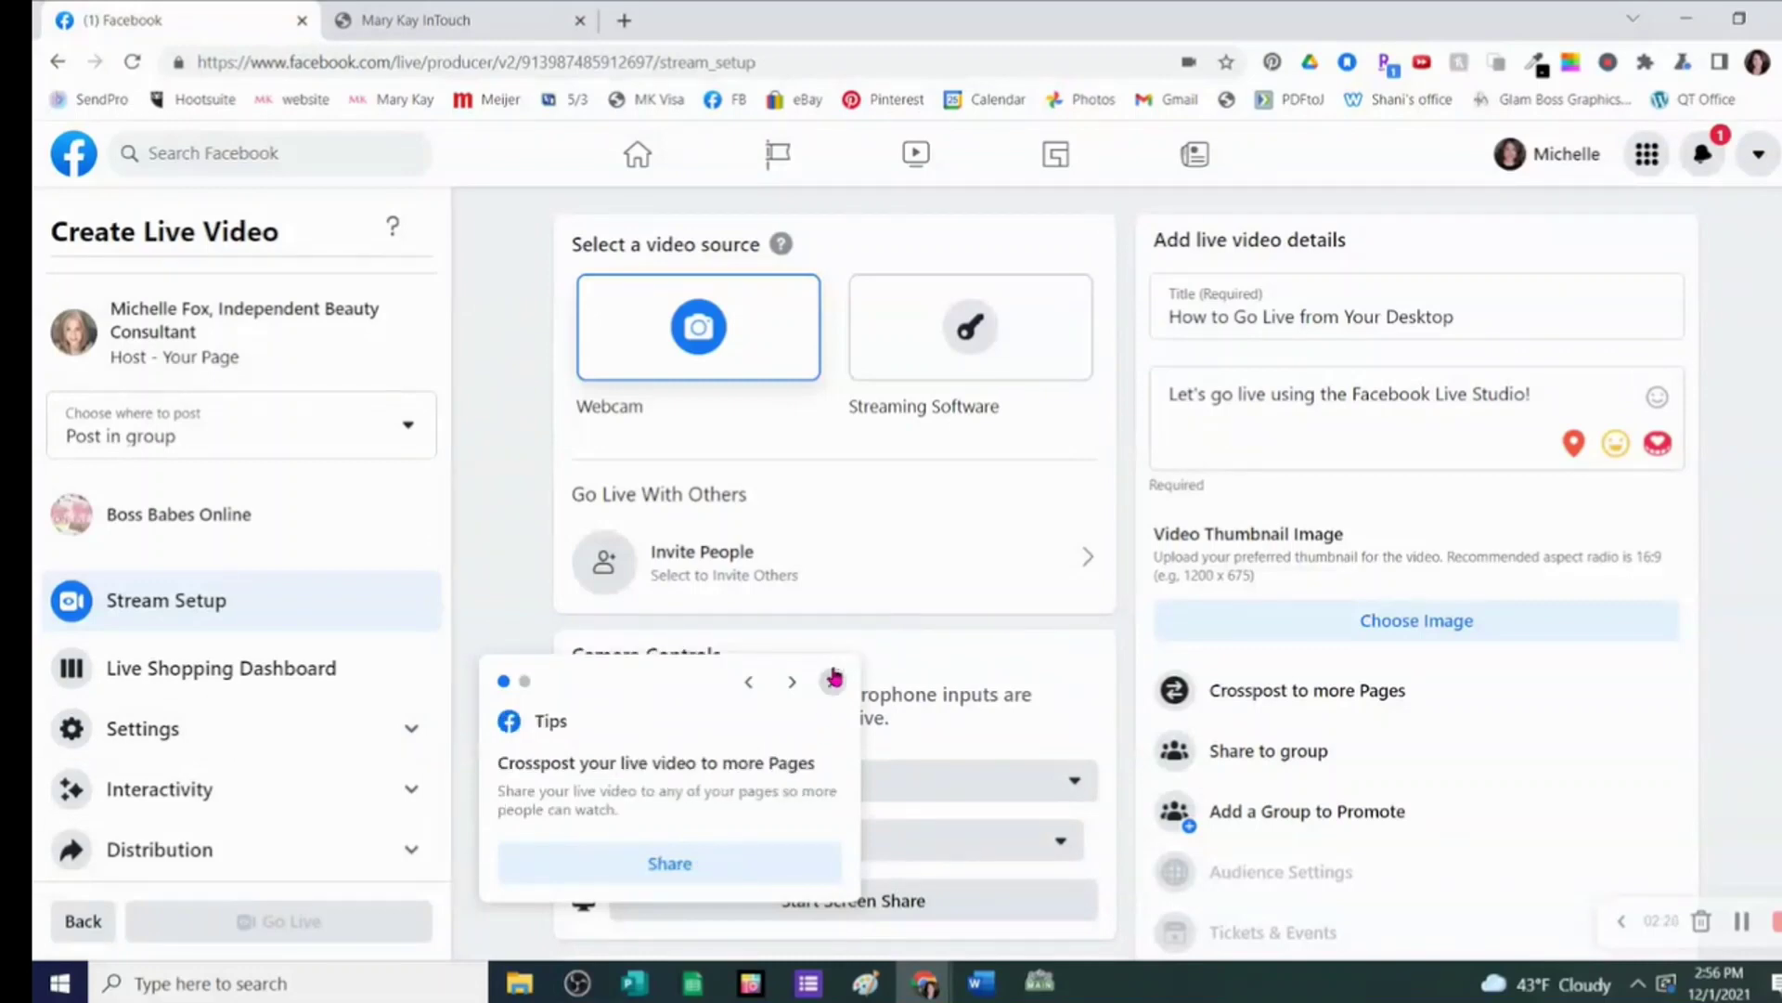
click(834, 680)
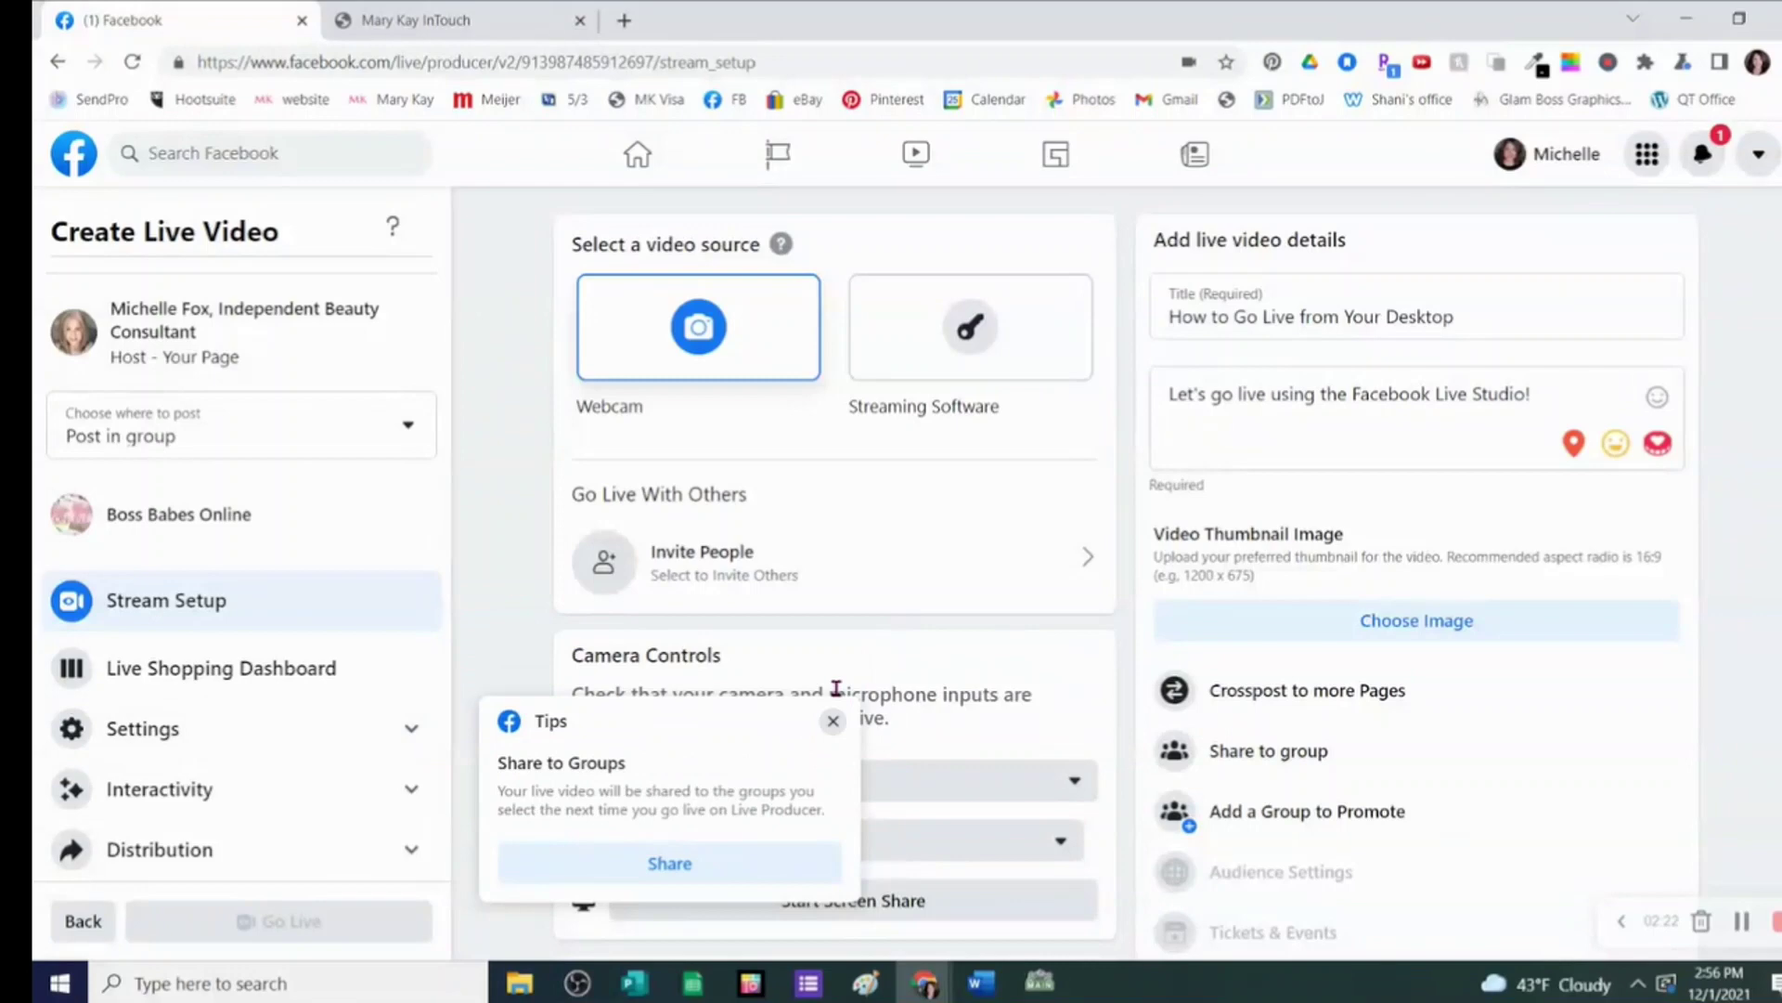
click(833, 721)
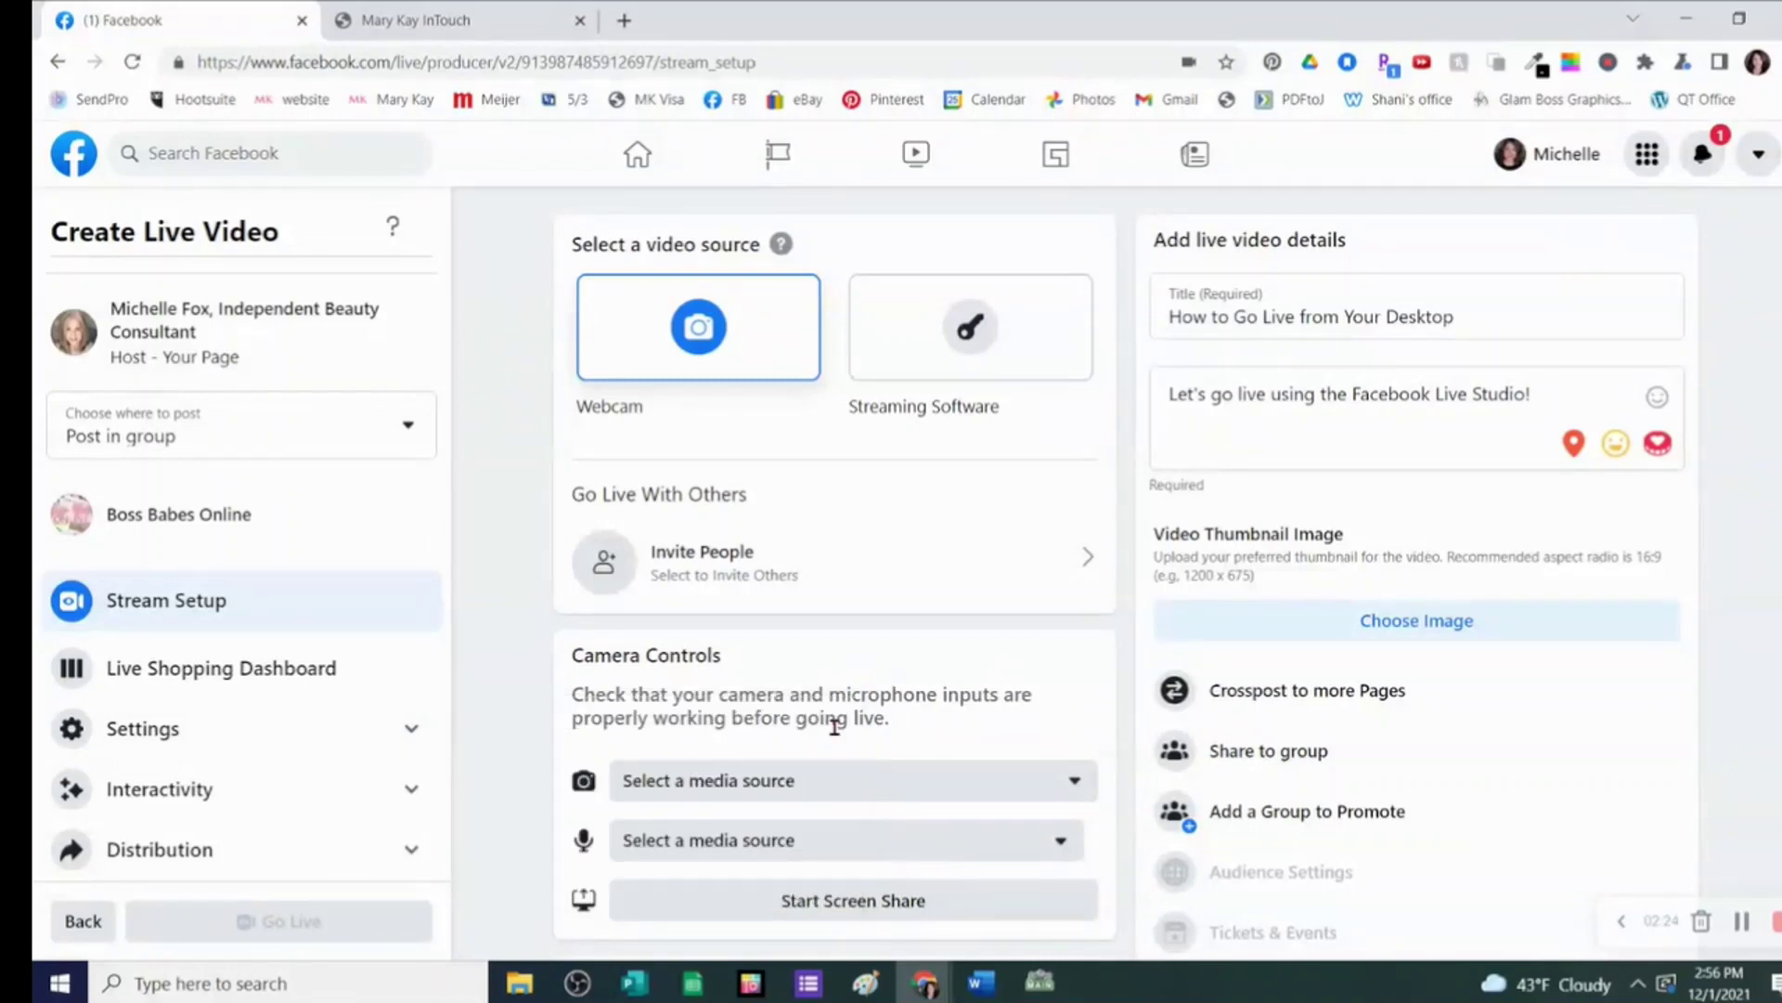
scroll(601, 726, down, 1)
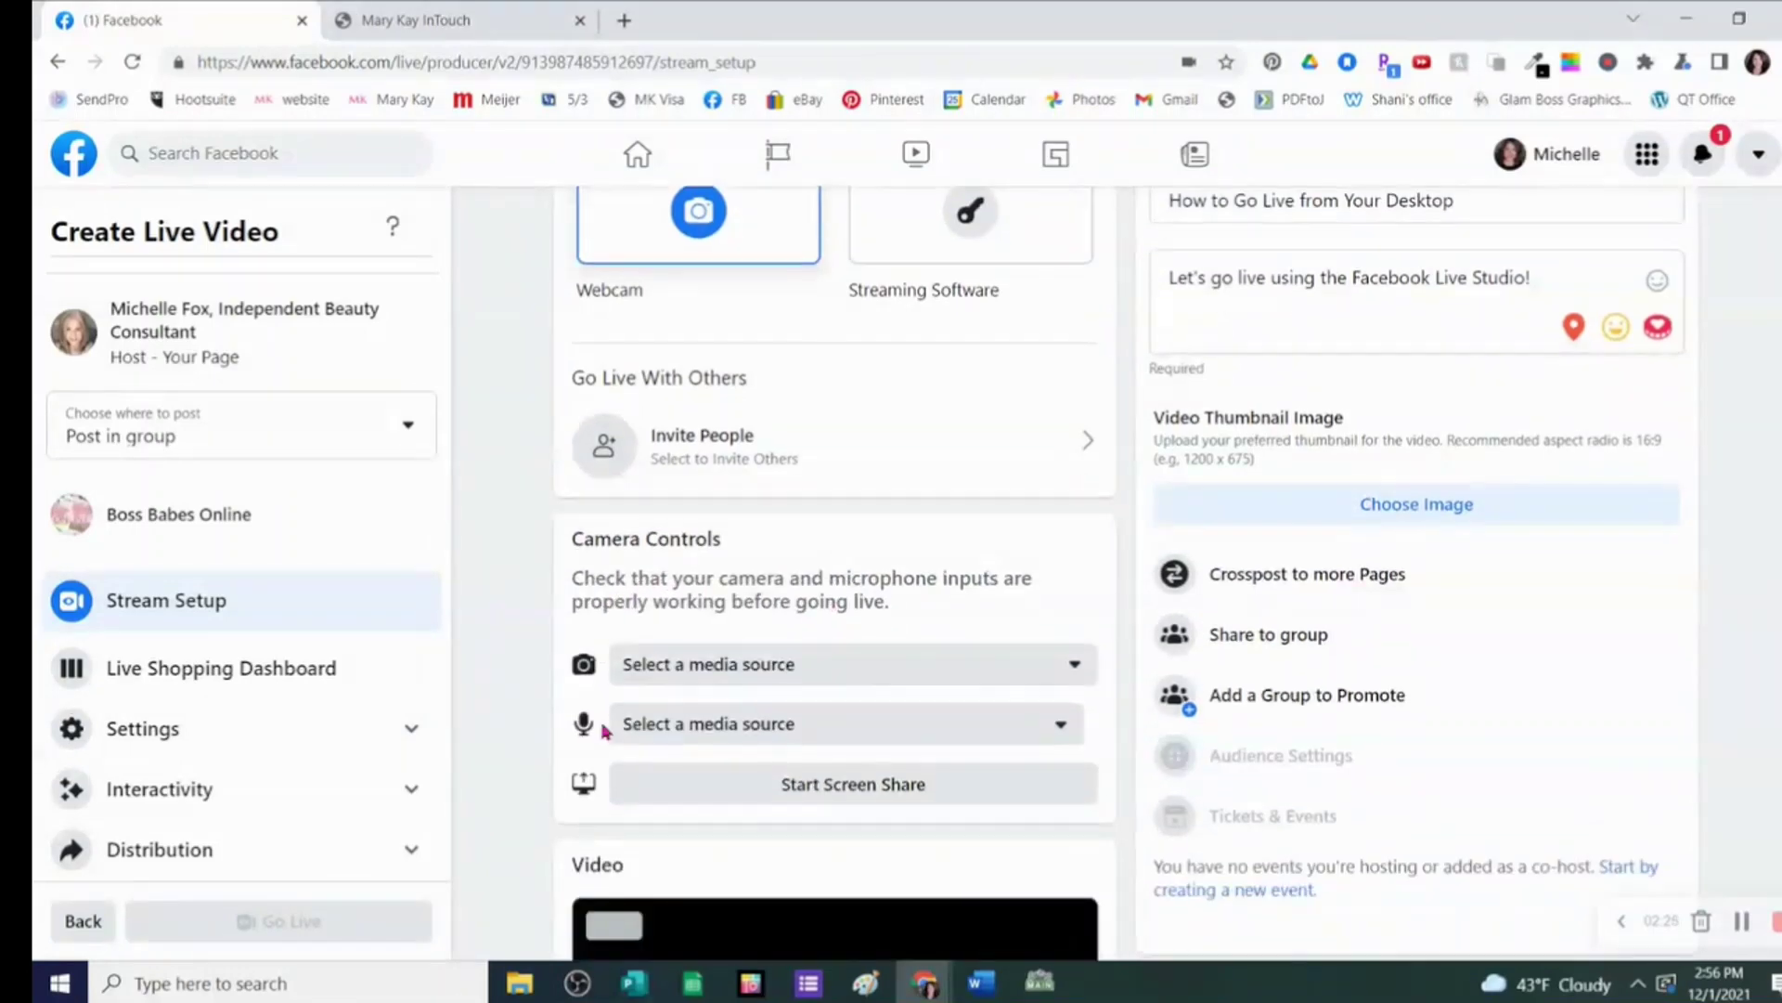
scroll(602, 730, down, 2)
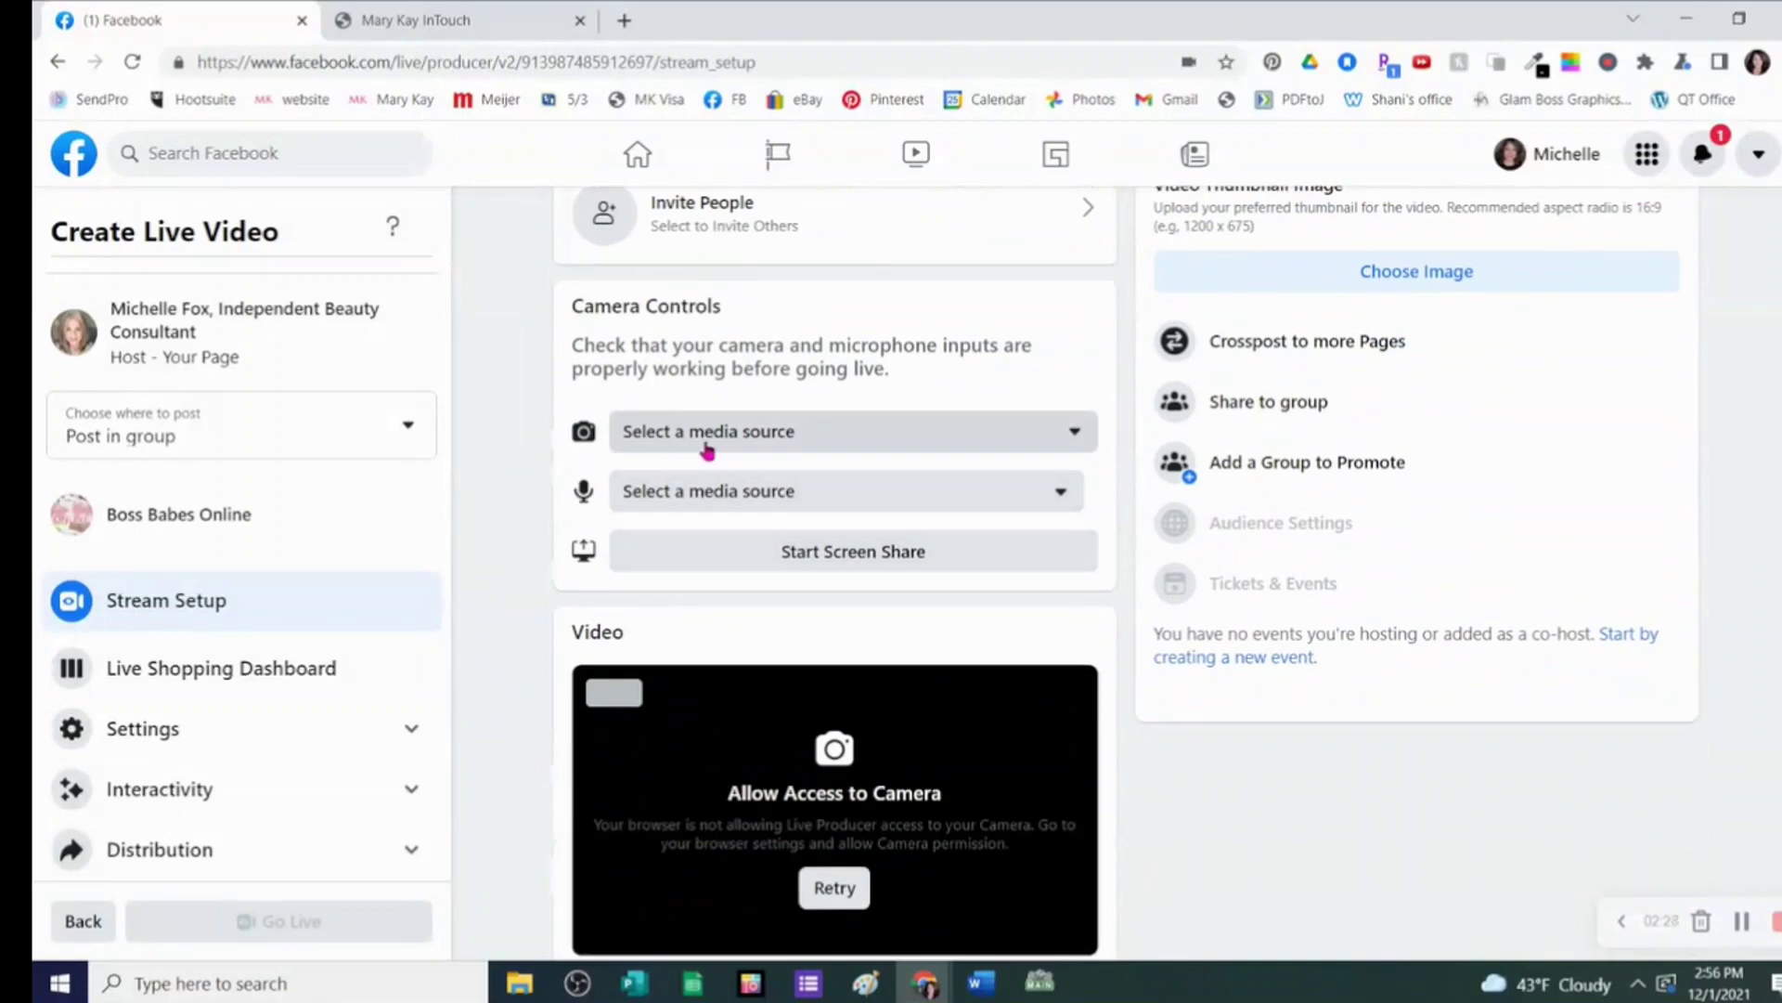
- Keep HD WebCam as the webcam source and retry connecting camera and microphone
click(1075, 436)
click(851, 890)
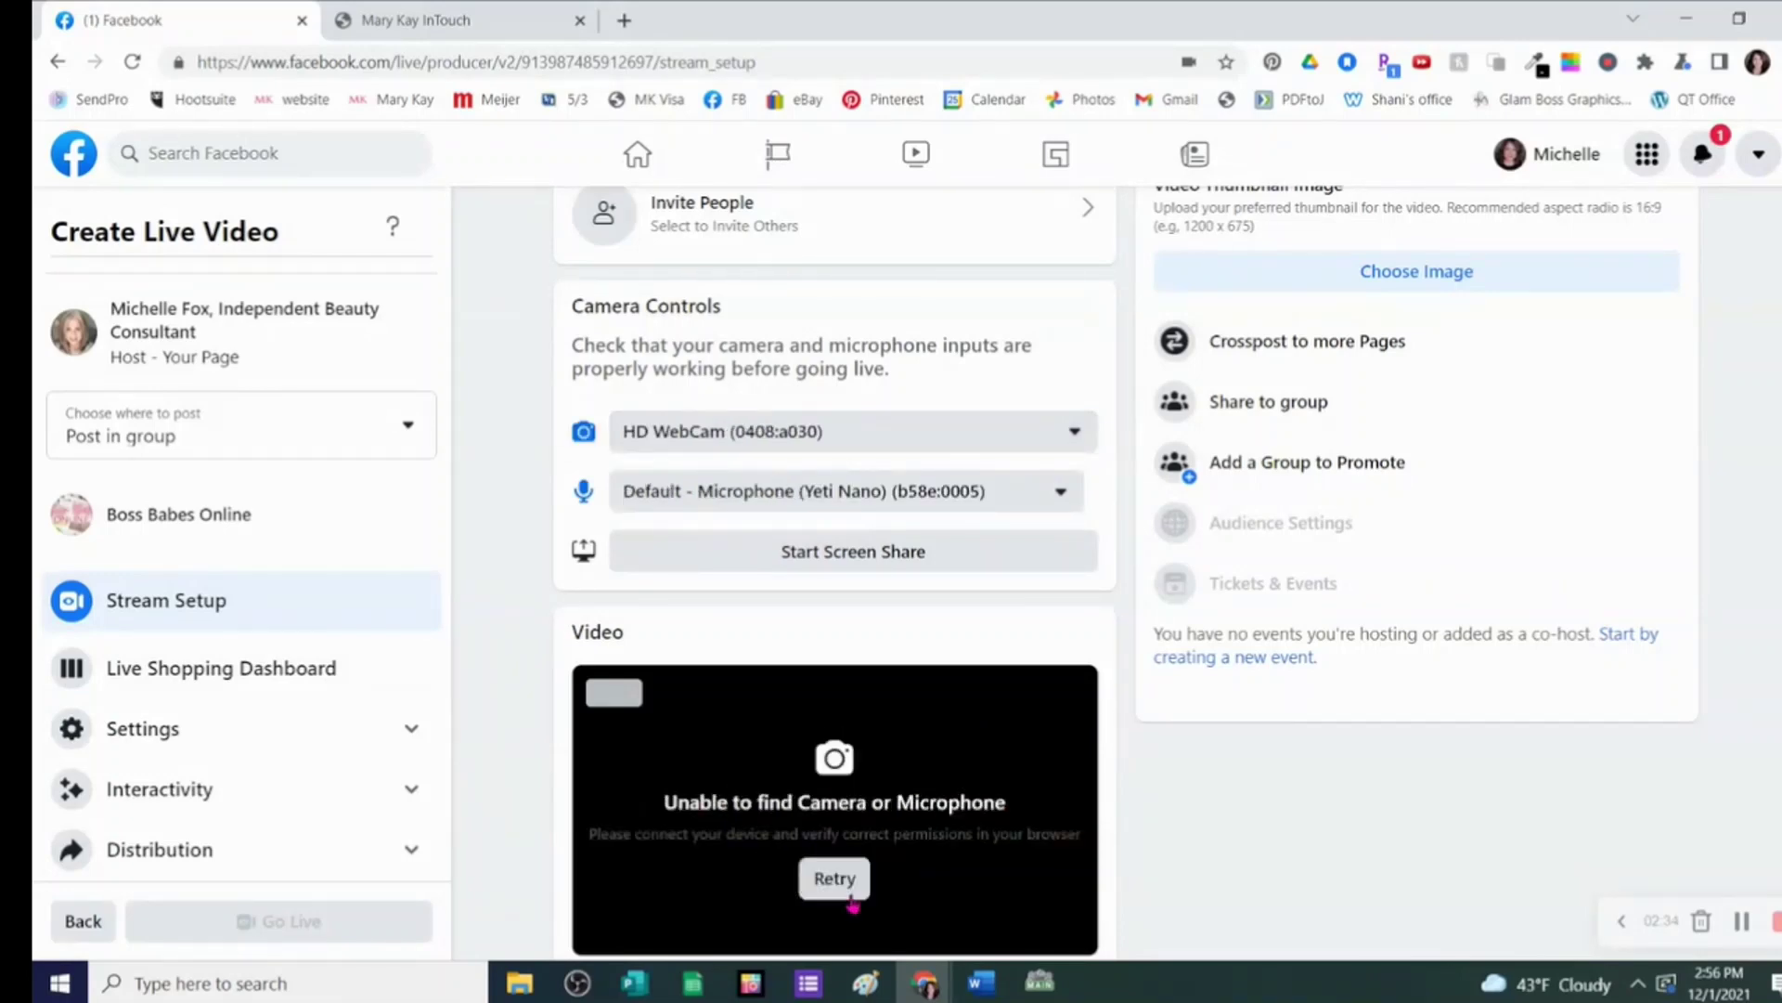
click(1073, 435)
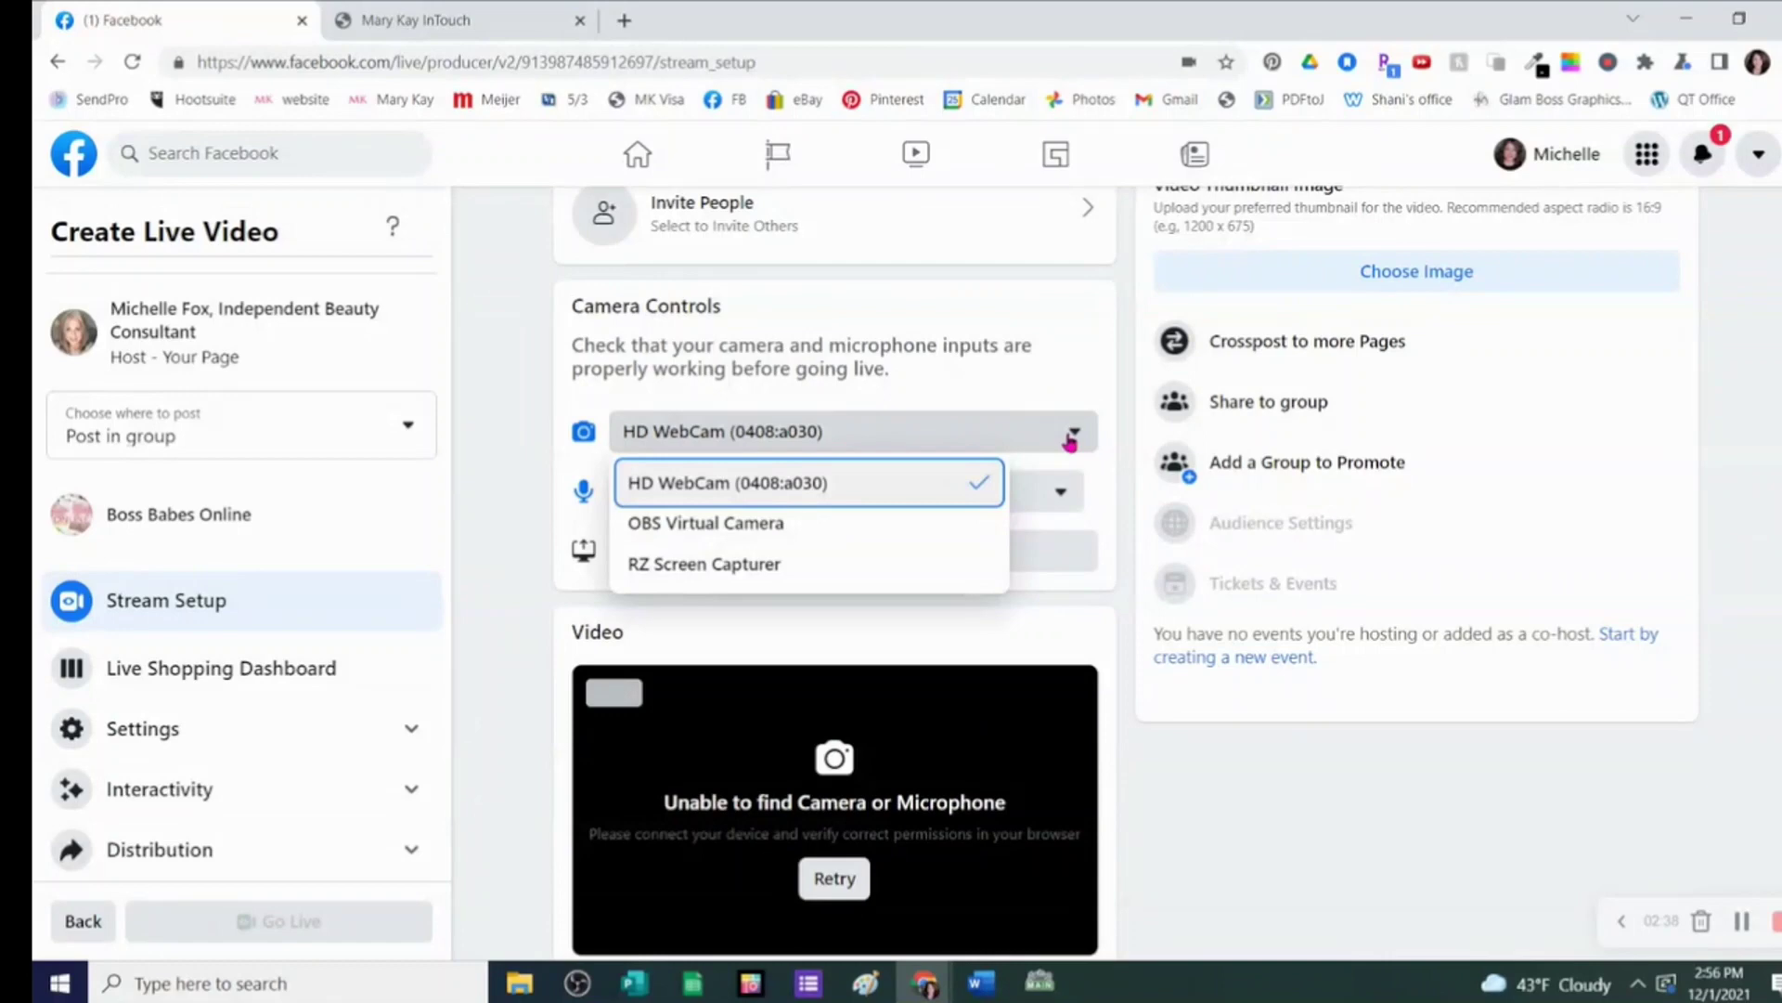
click(921, 498)
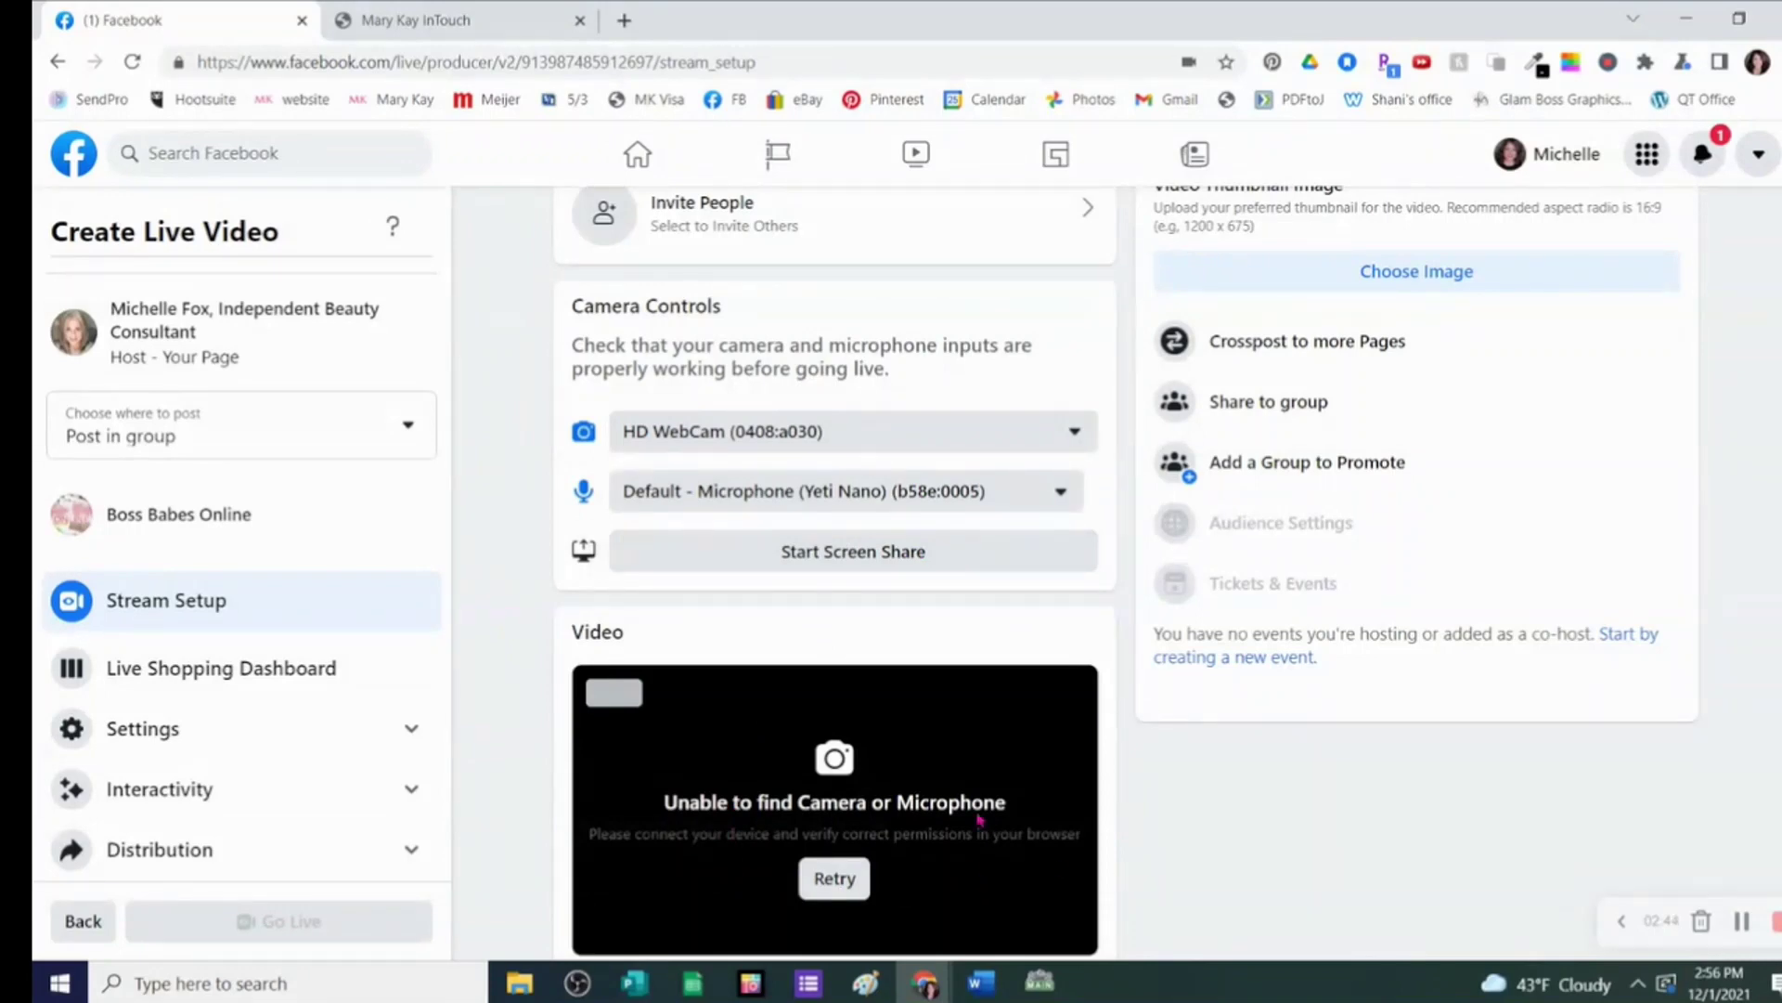
scroll(963, 812, up, 4)
click(699, 356)
scroll(788, 687, down, 6)
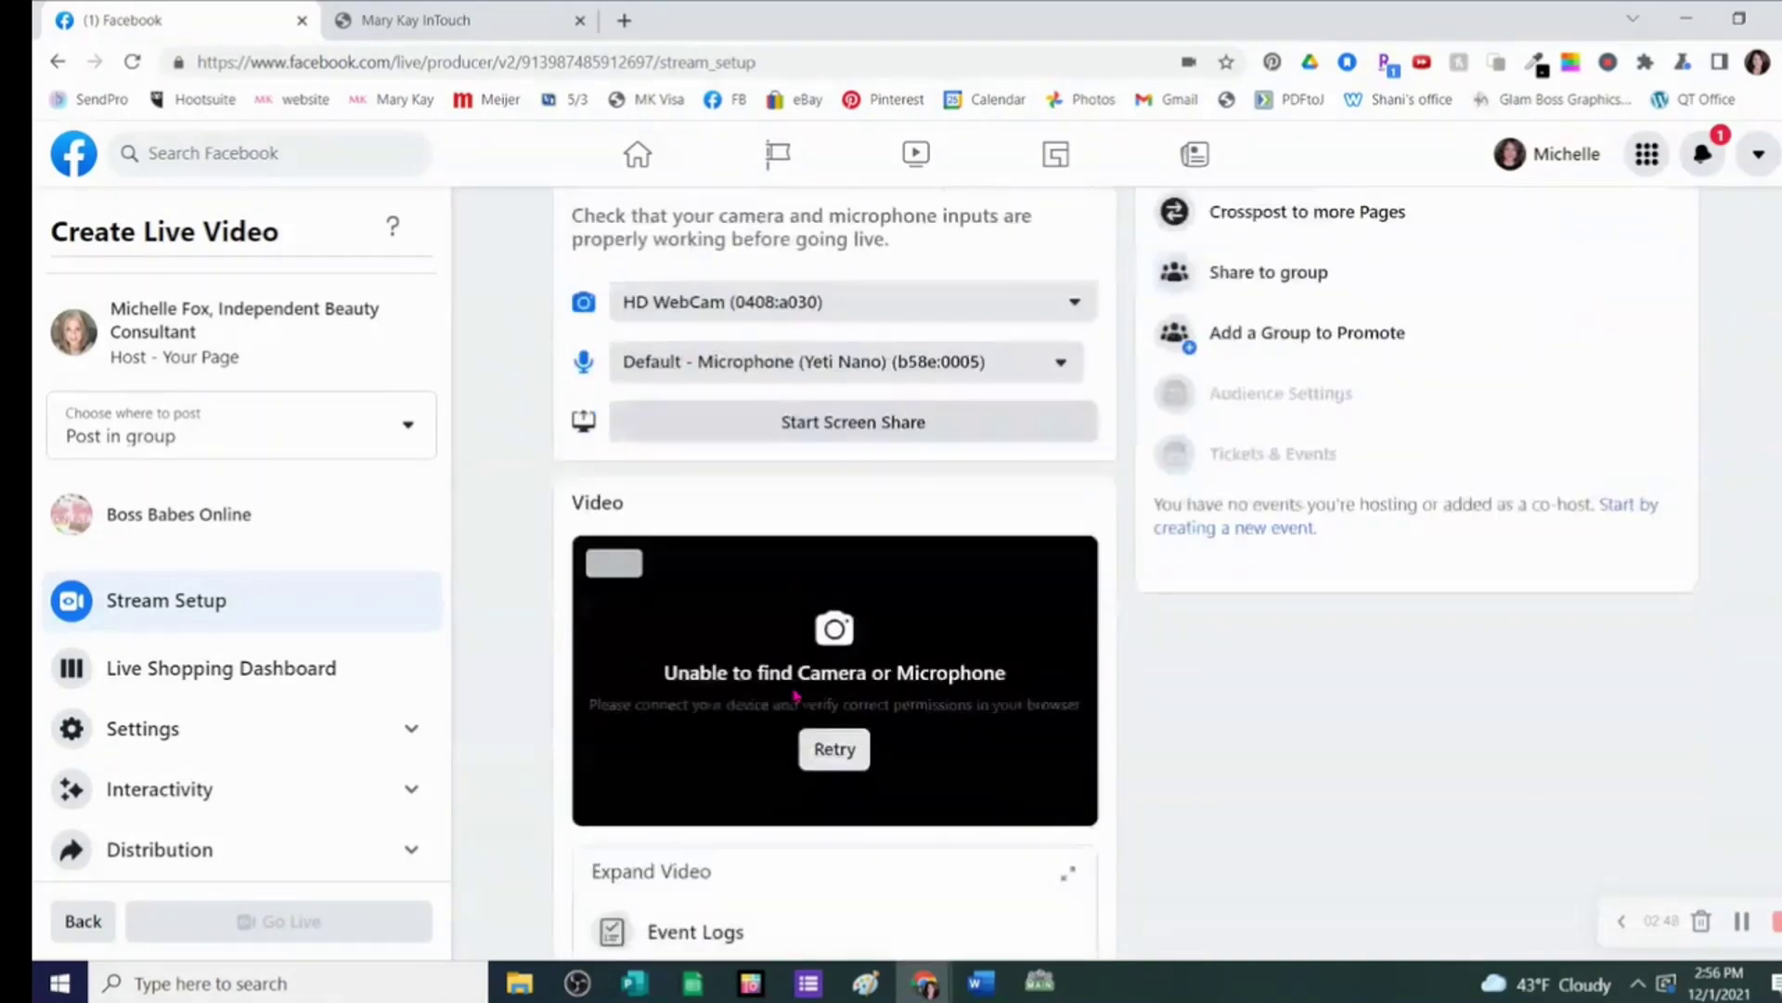
click(835, 698)
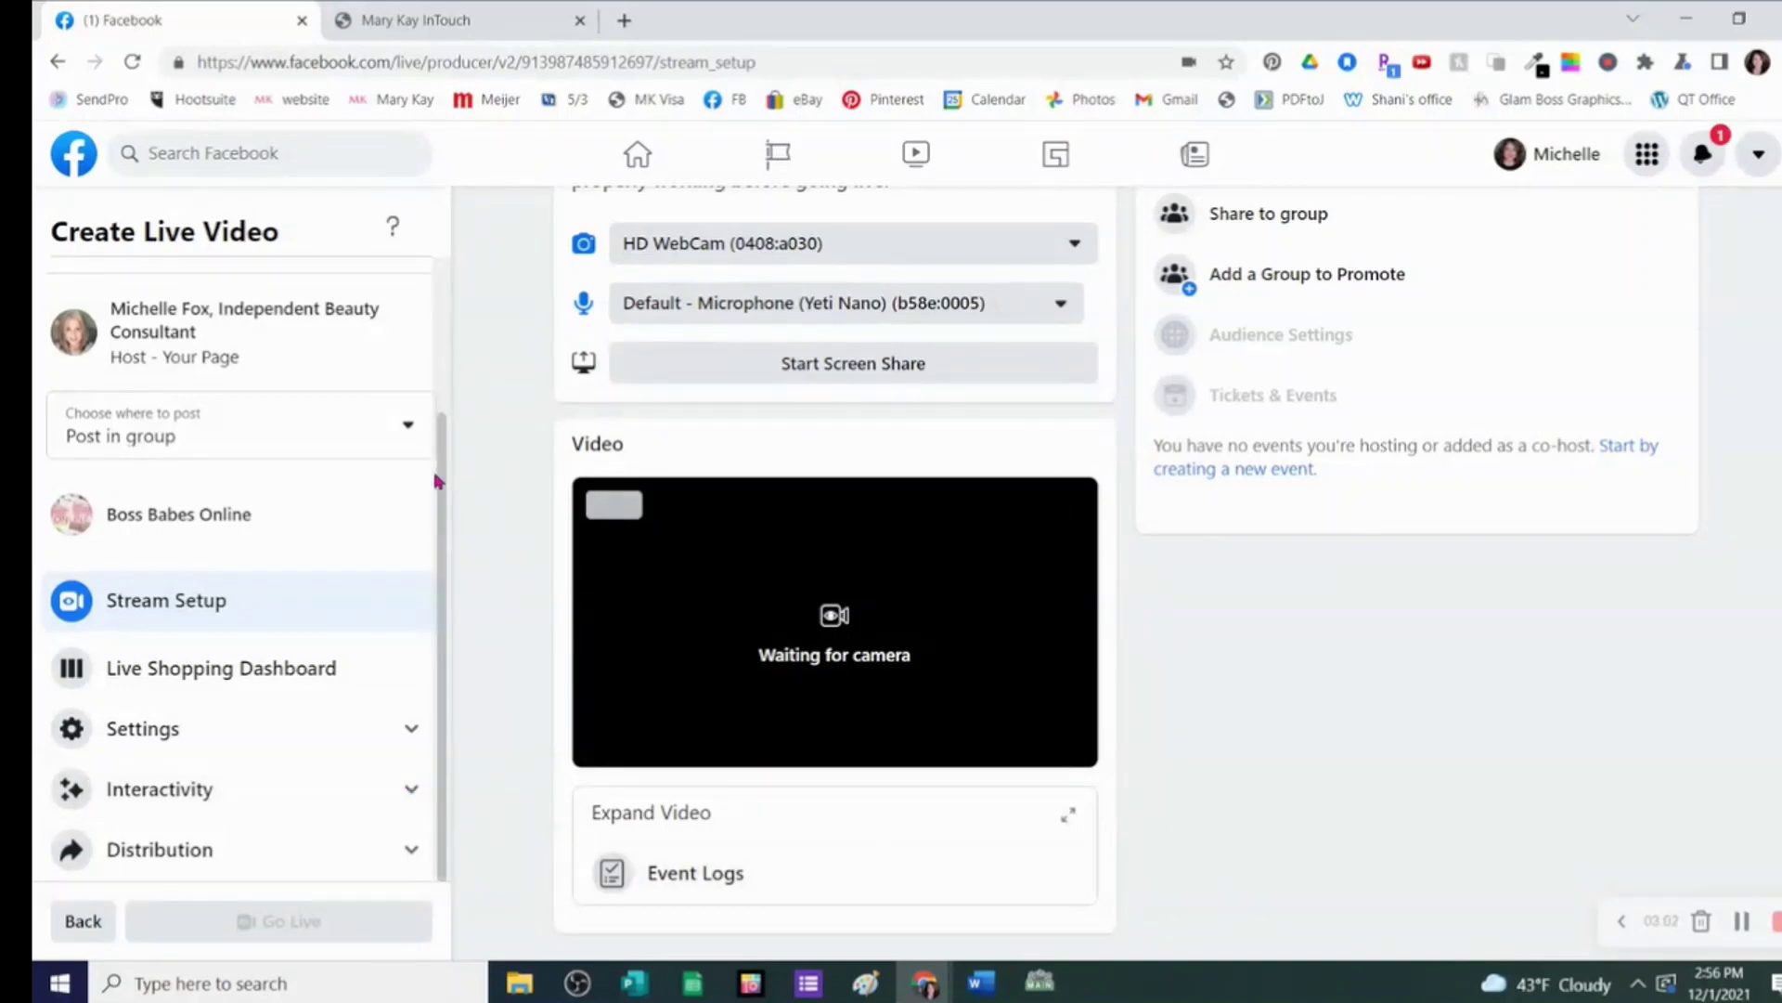
- Enable auto-generated captions in Settings > Viewer, then go back to Stream Setup
click(227, 738)
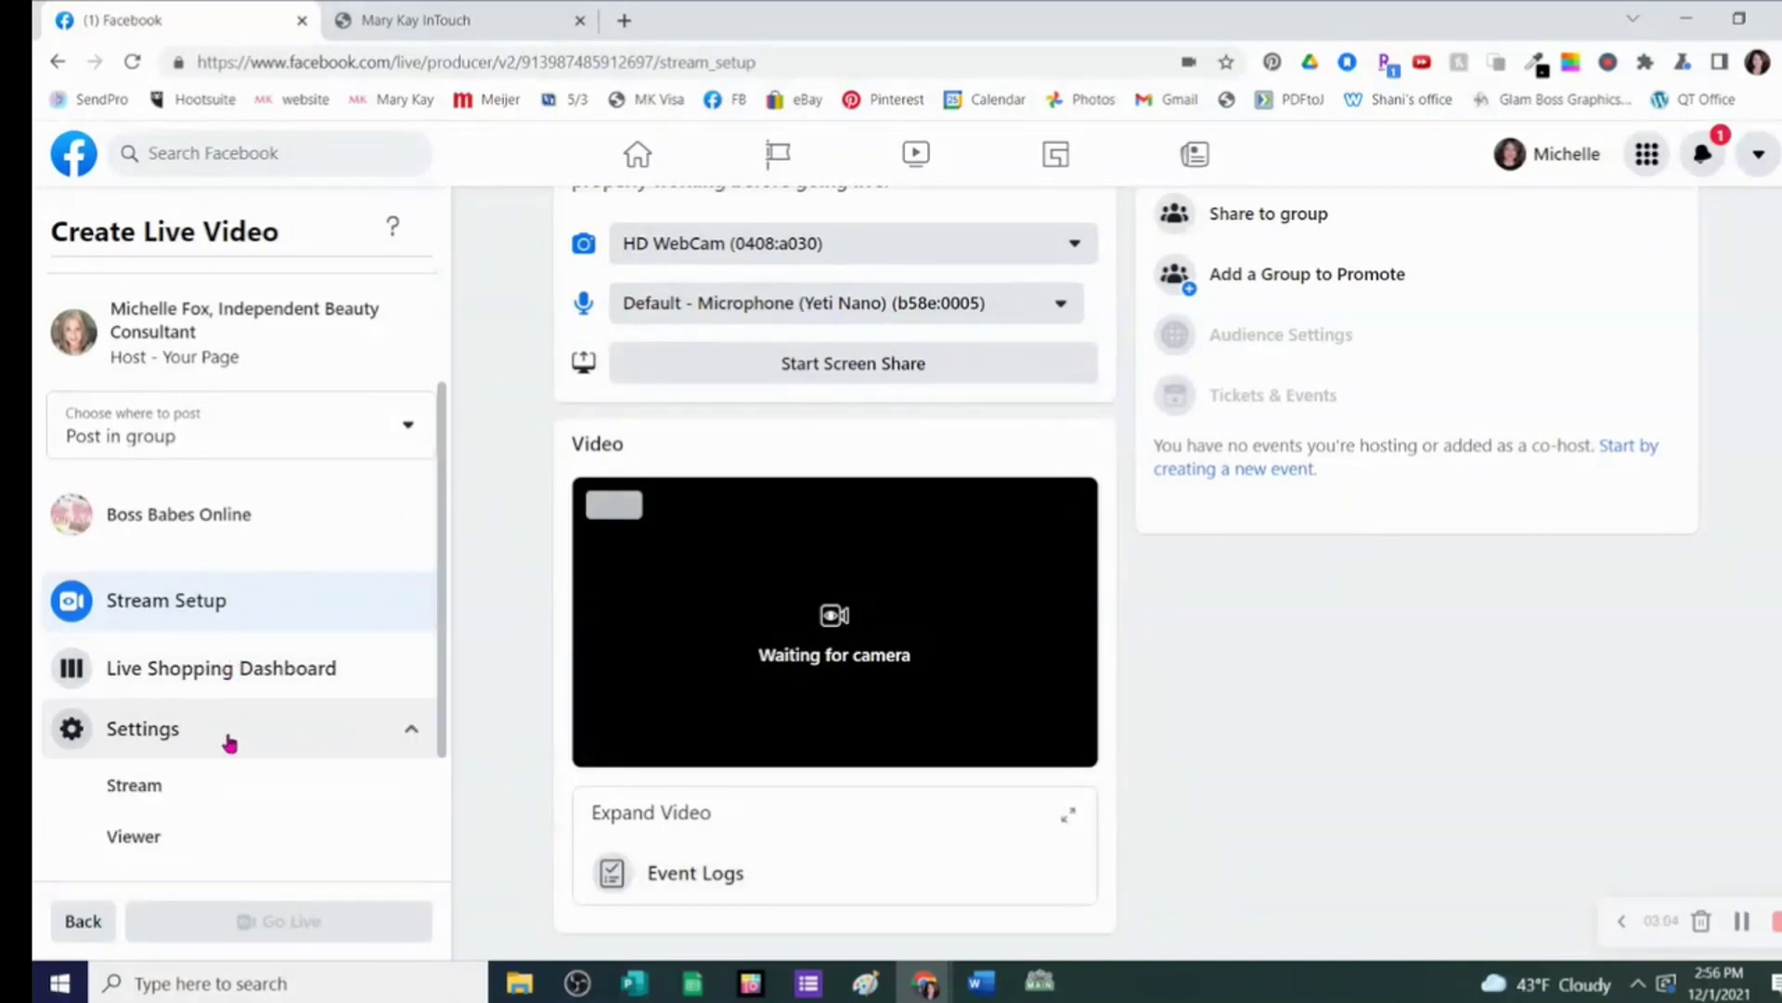
click(228, 794)
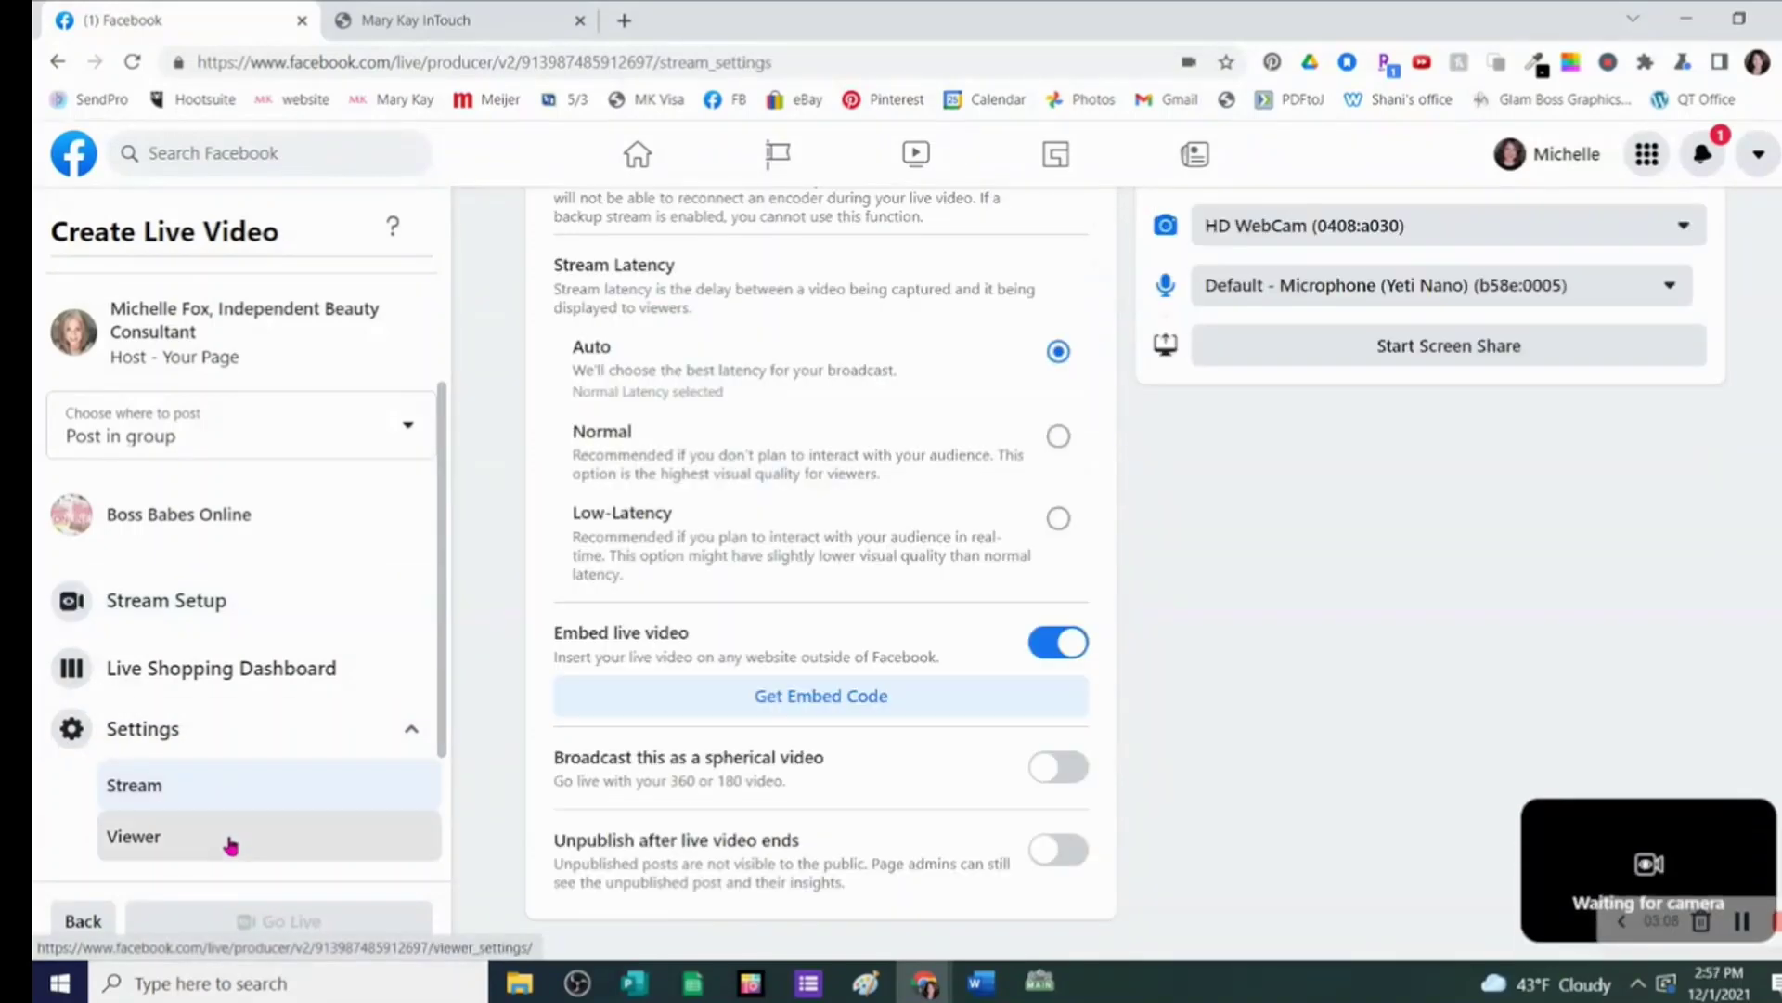
click(230, 842)
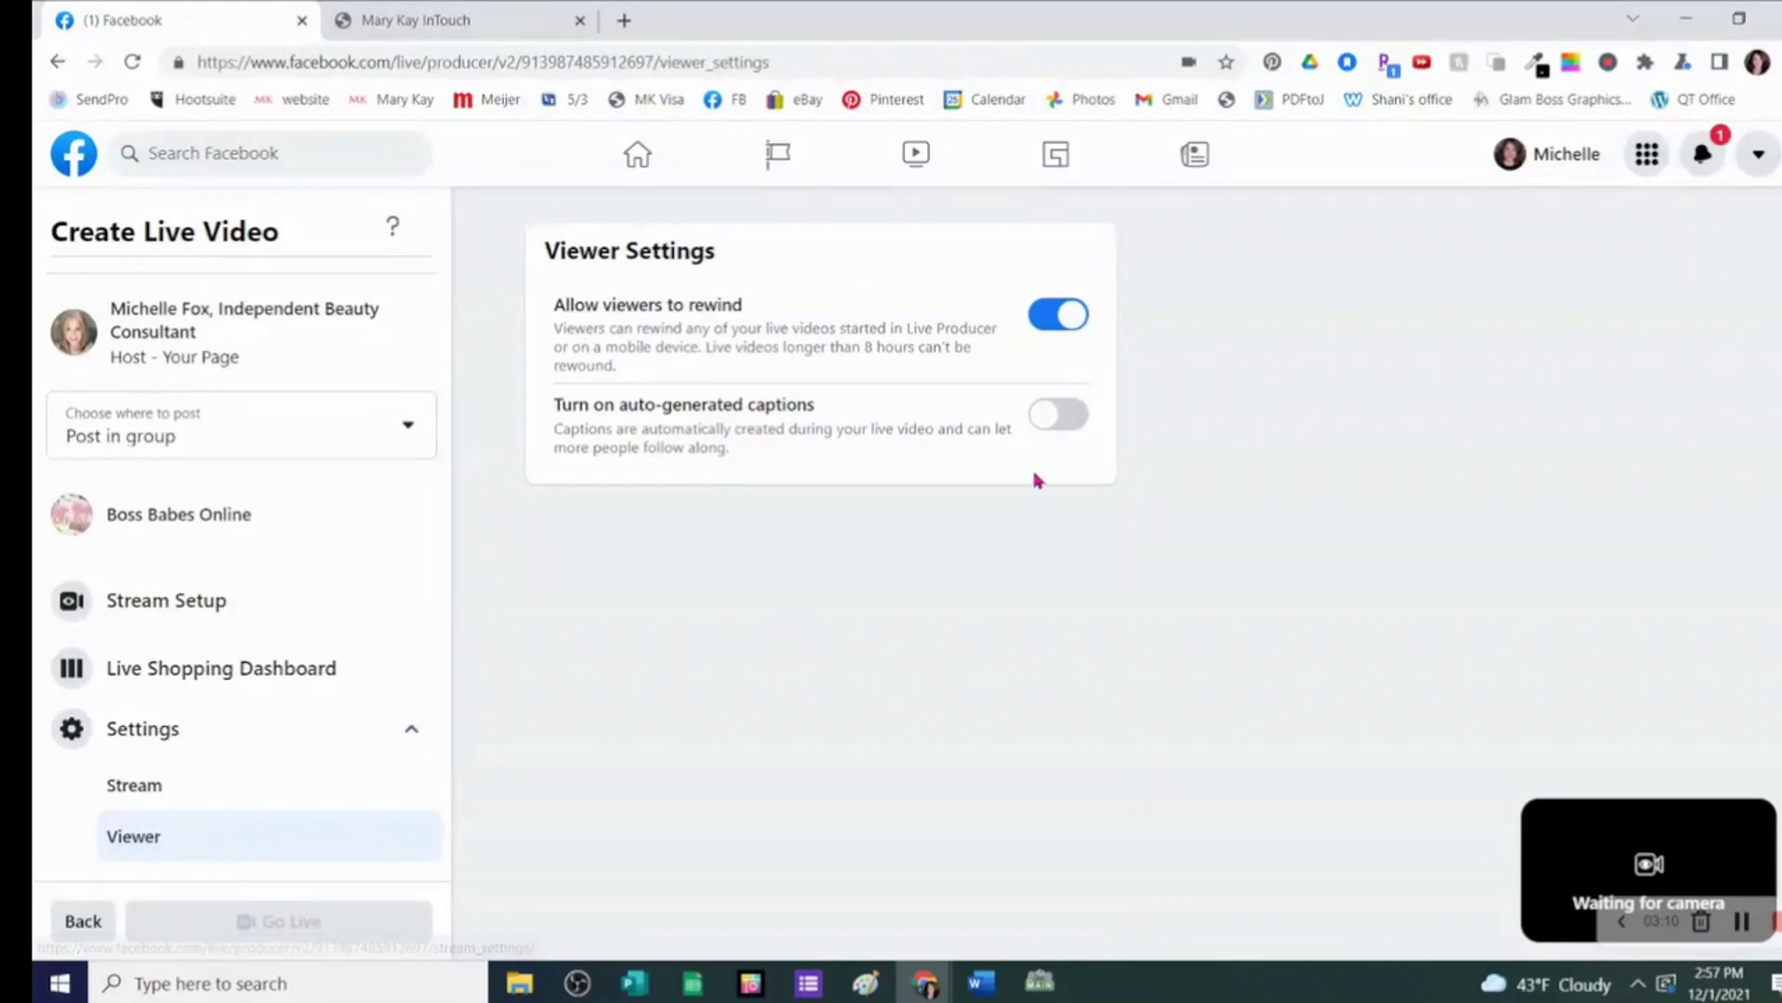
click(1056, 415)
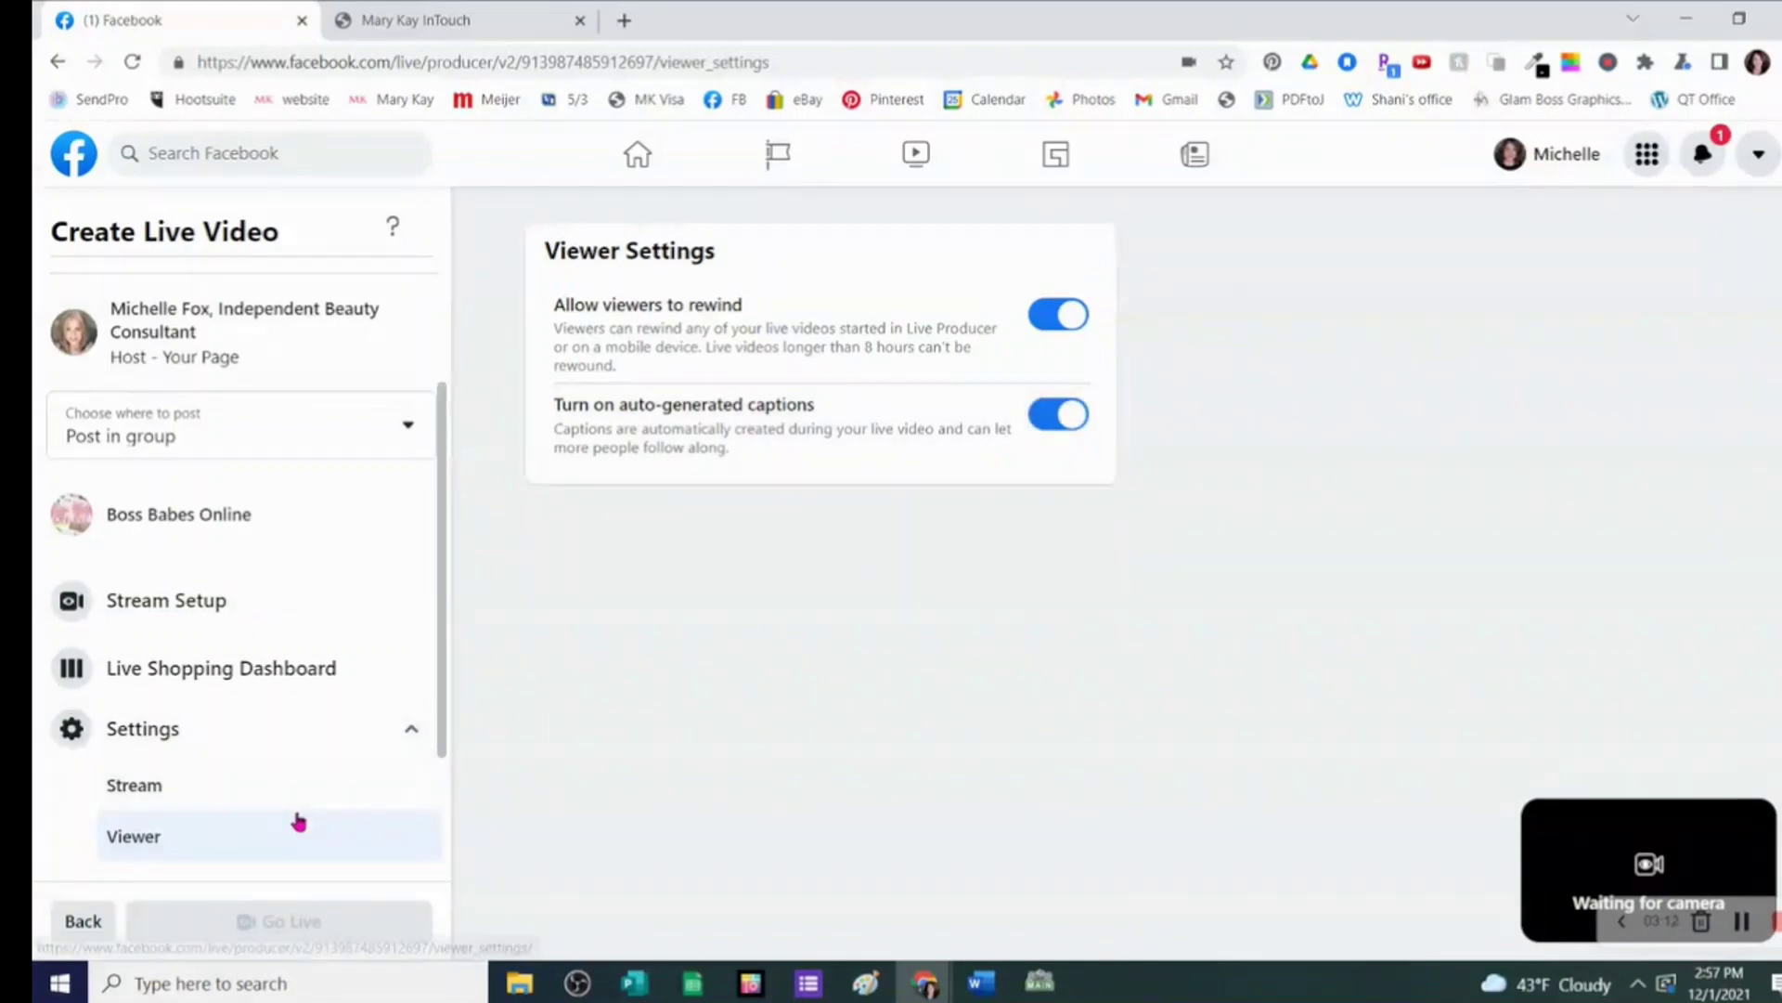
drag(437, 724, 427, 875)
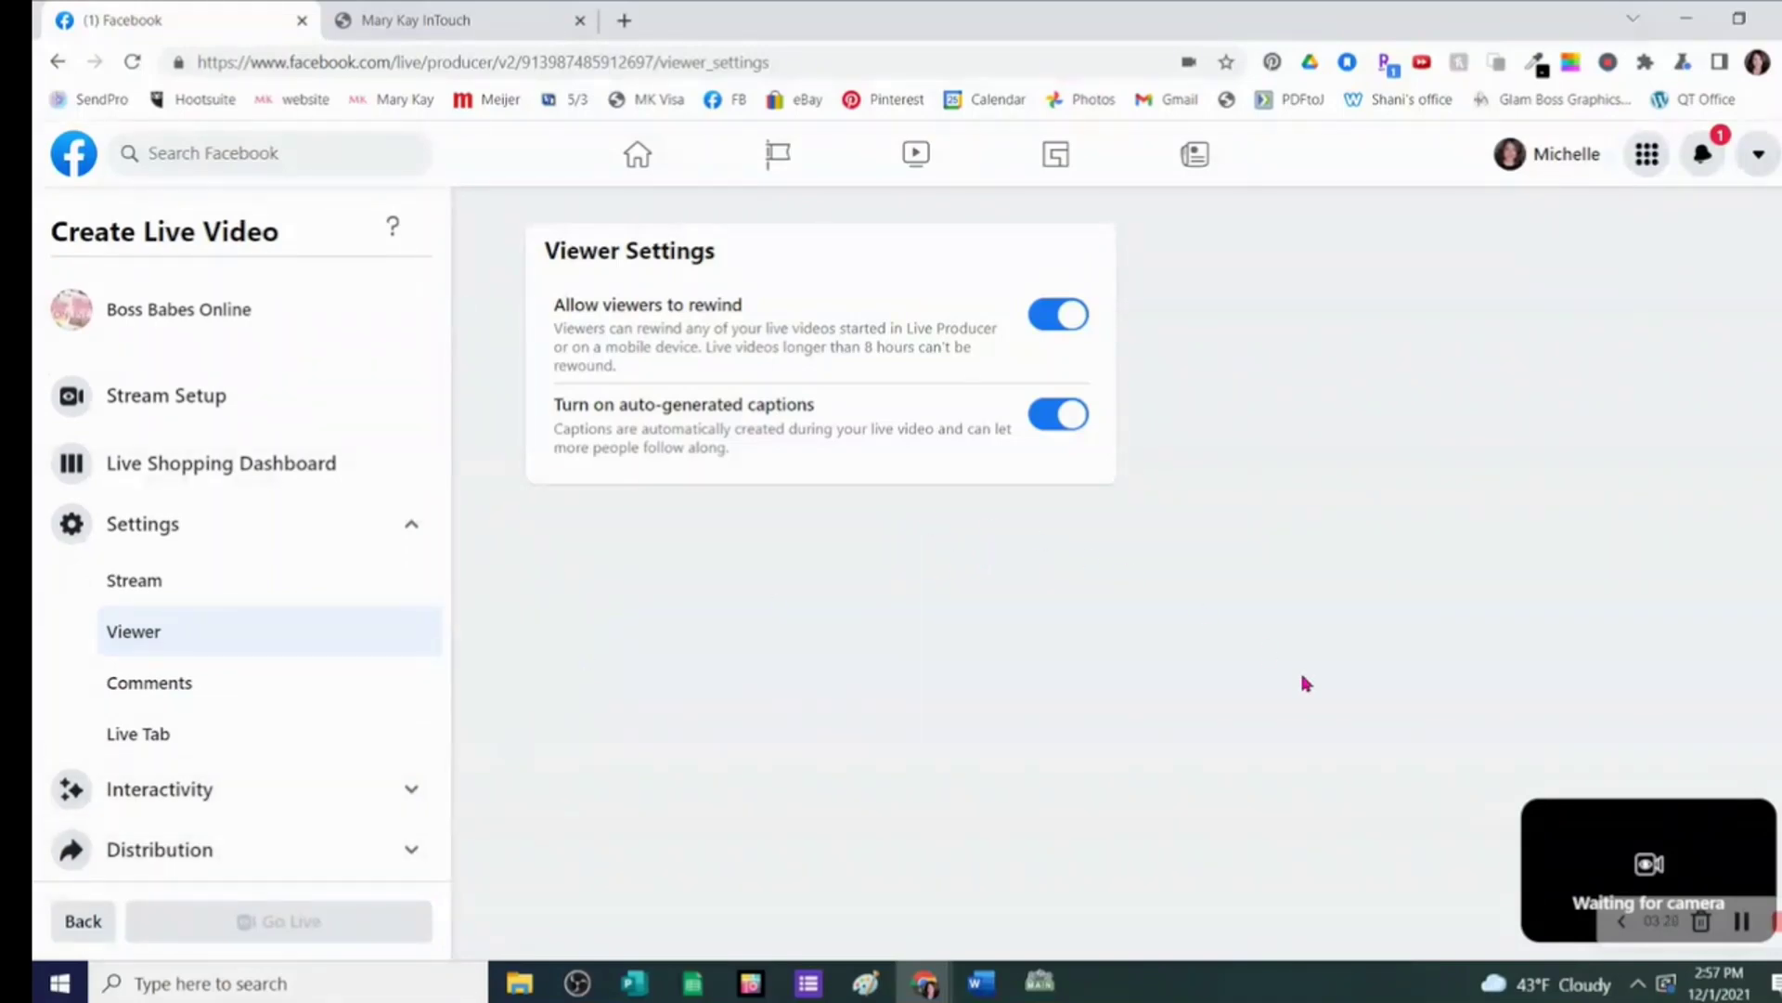
scroll(282, 573, up, 5)
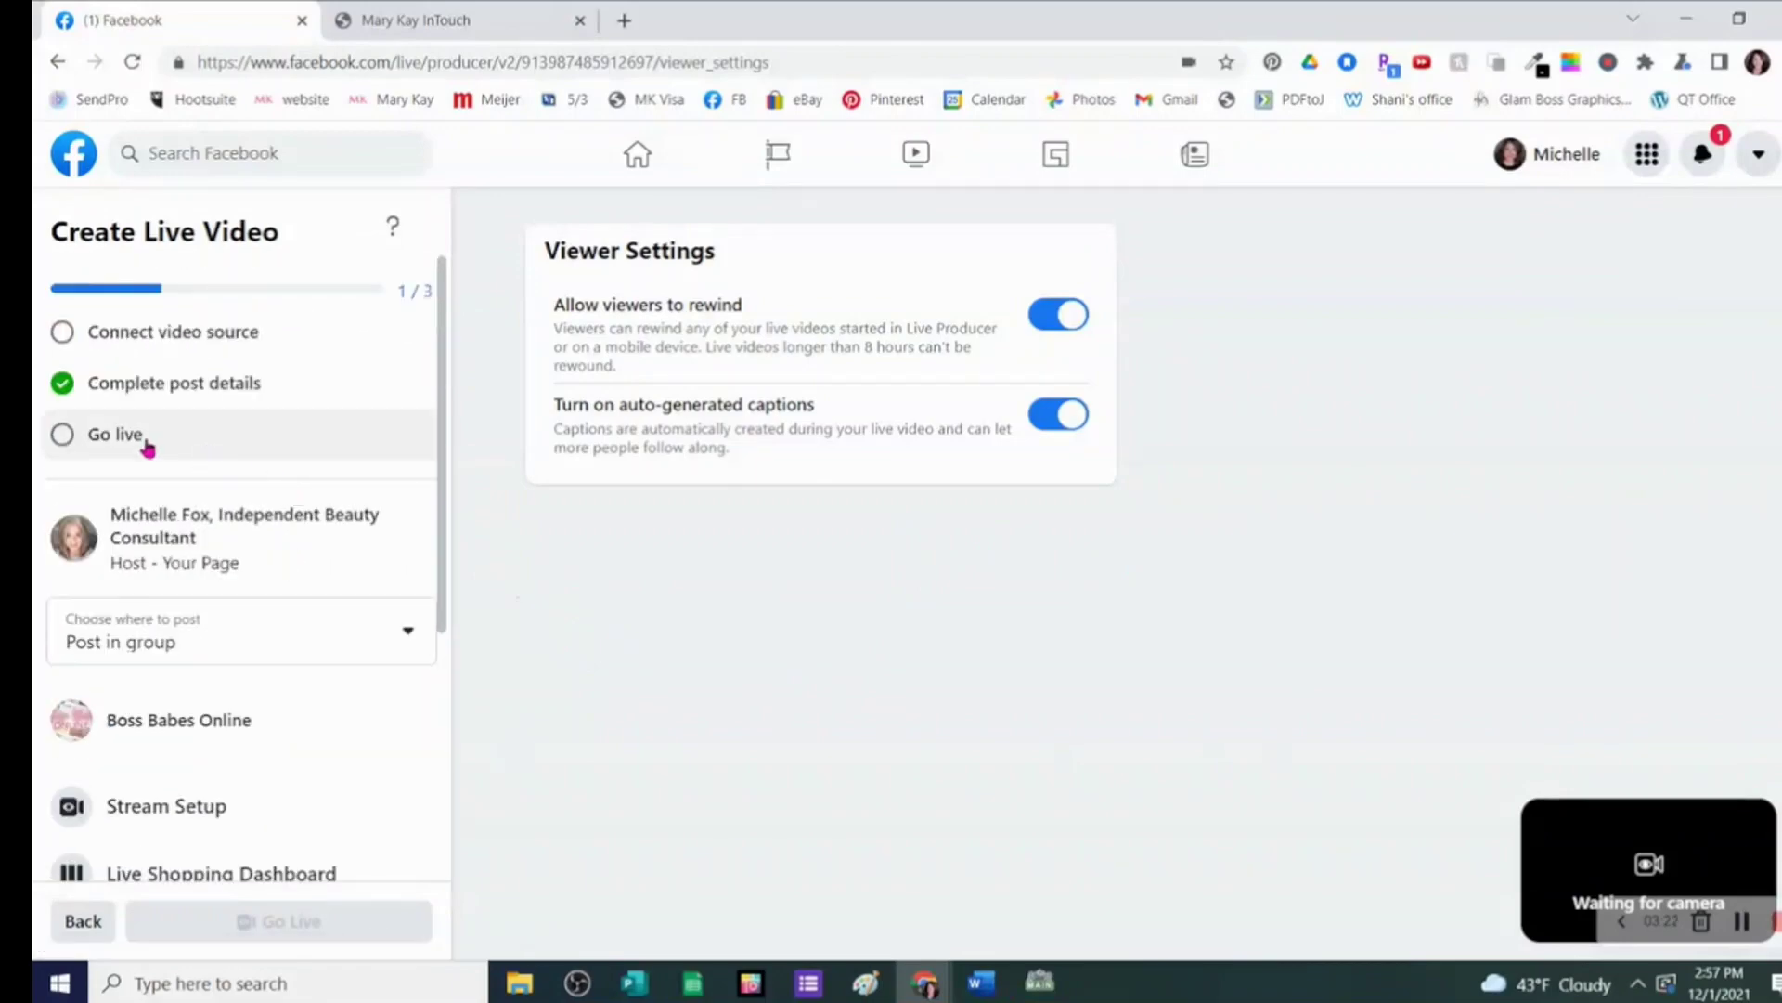
click(135, 445)
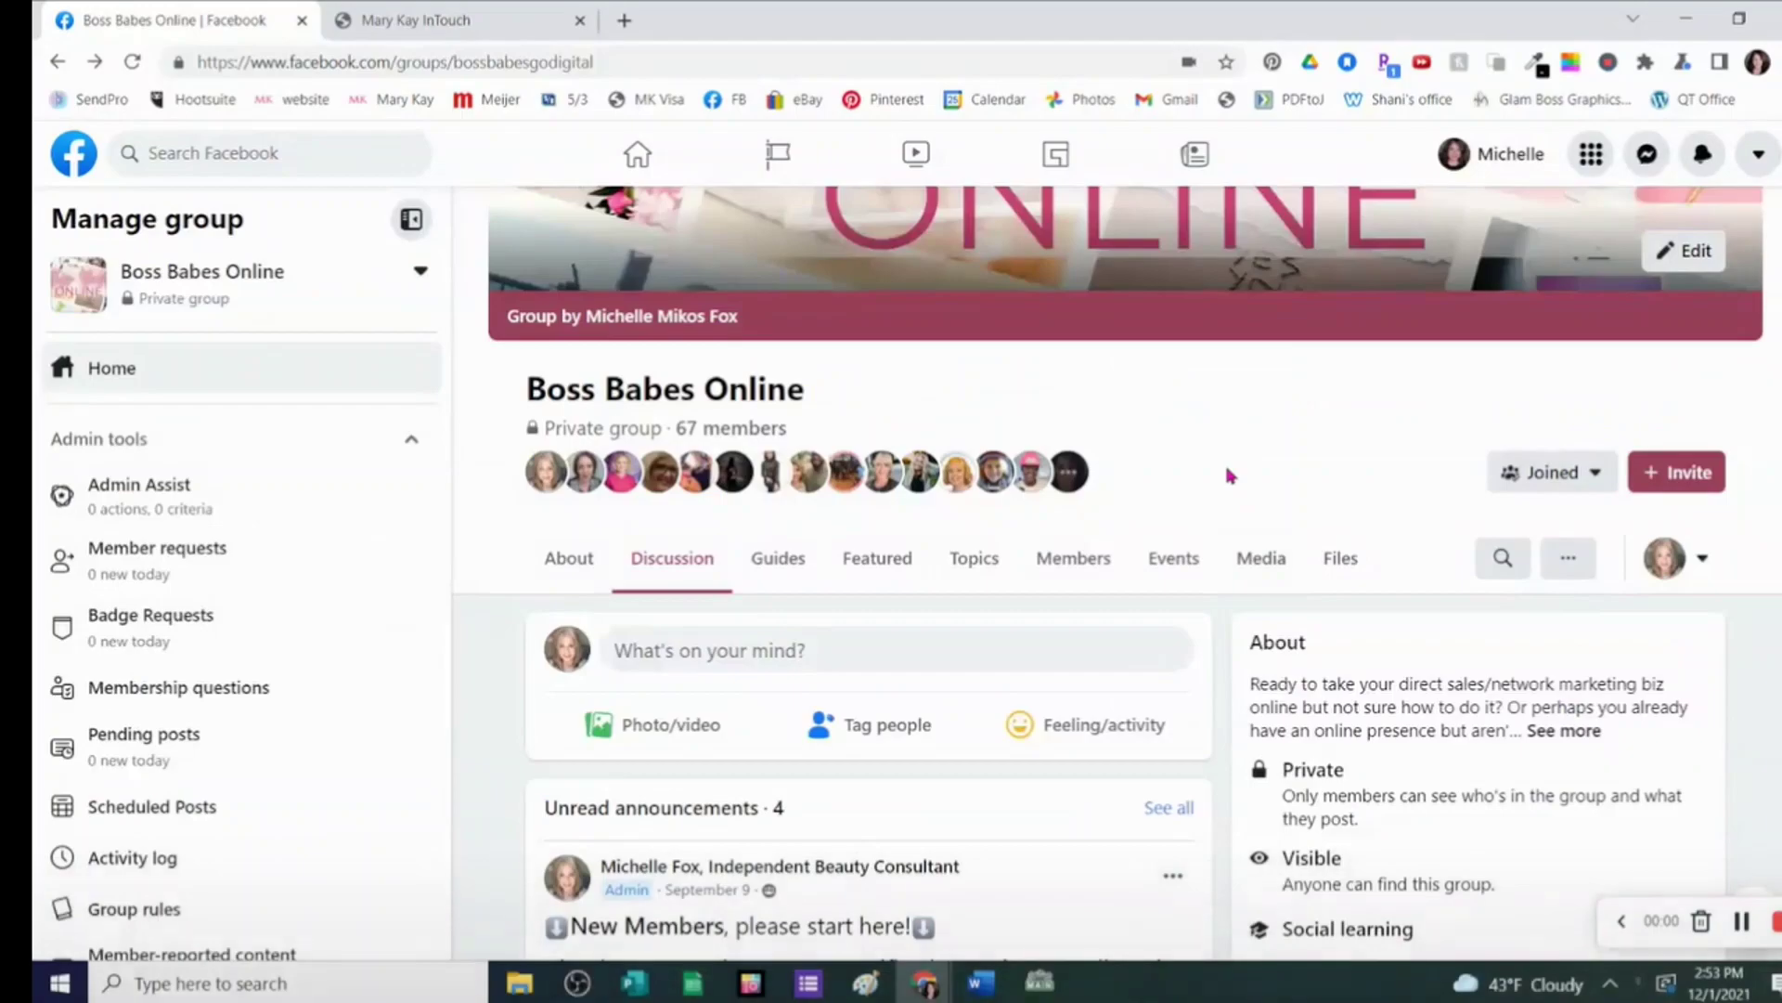
- Scroll down the Boss Babes Online group page
scroll(1230, 475, down, 5)
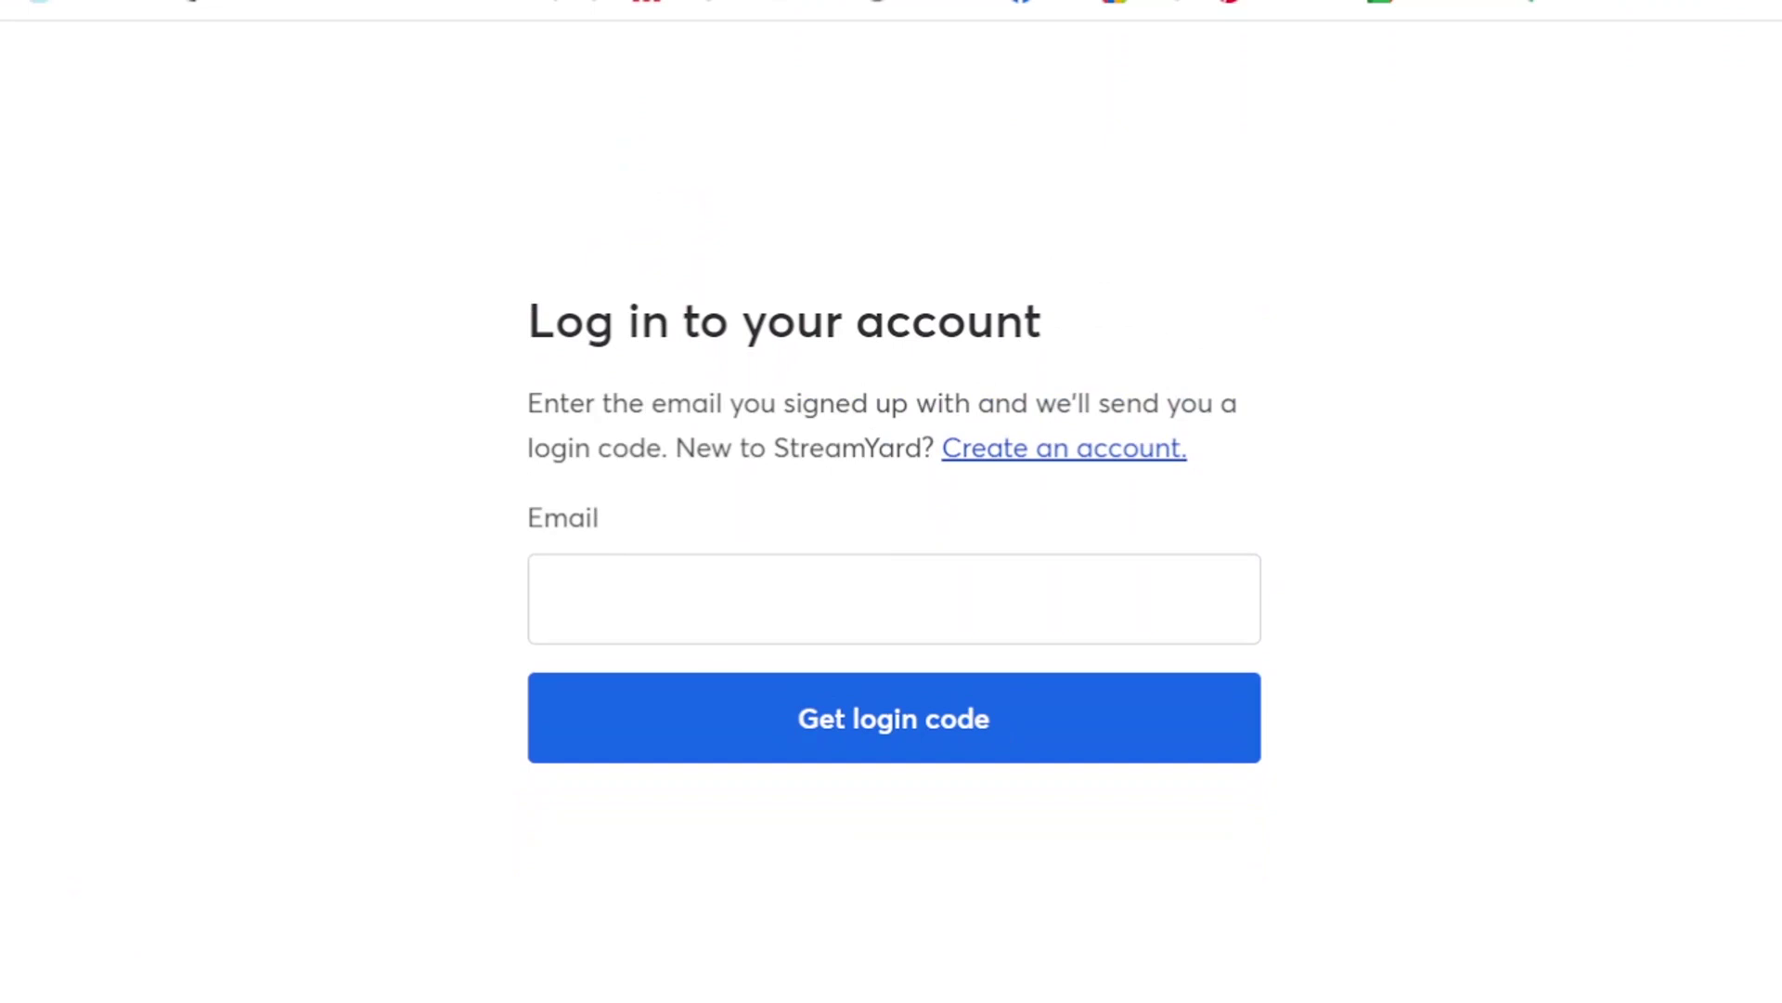
- Fill the Email field with the saved account address and request a StreamYard login code
click(855, 569)
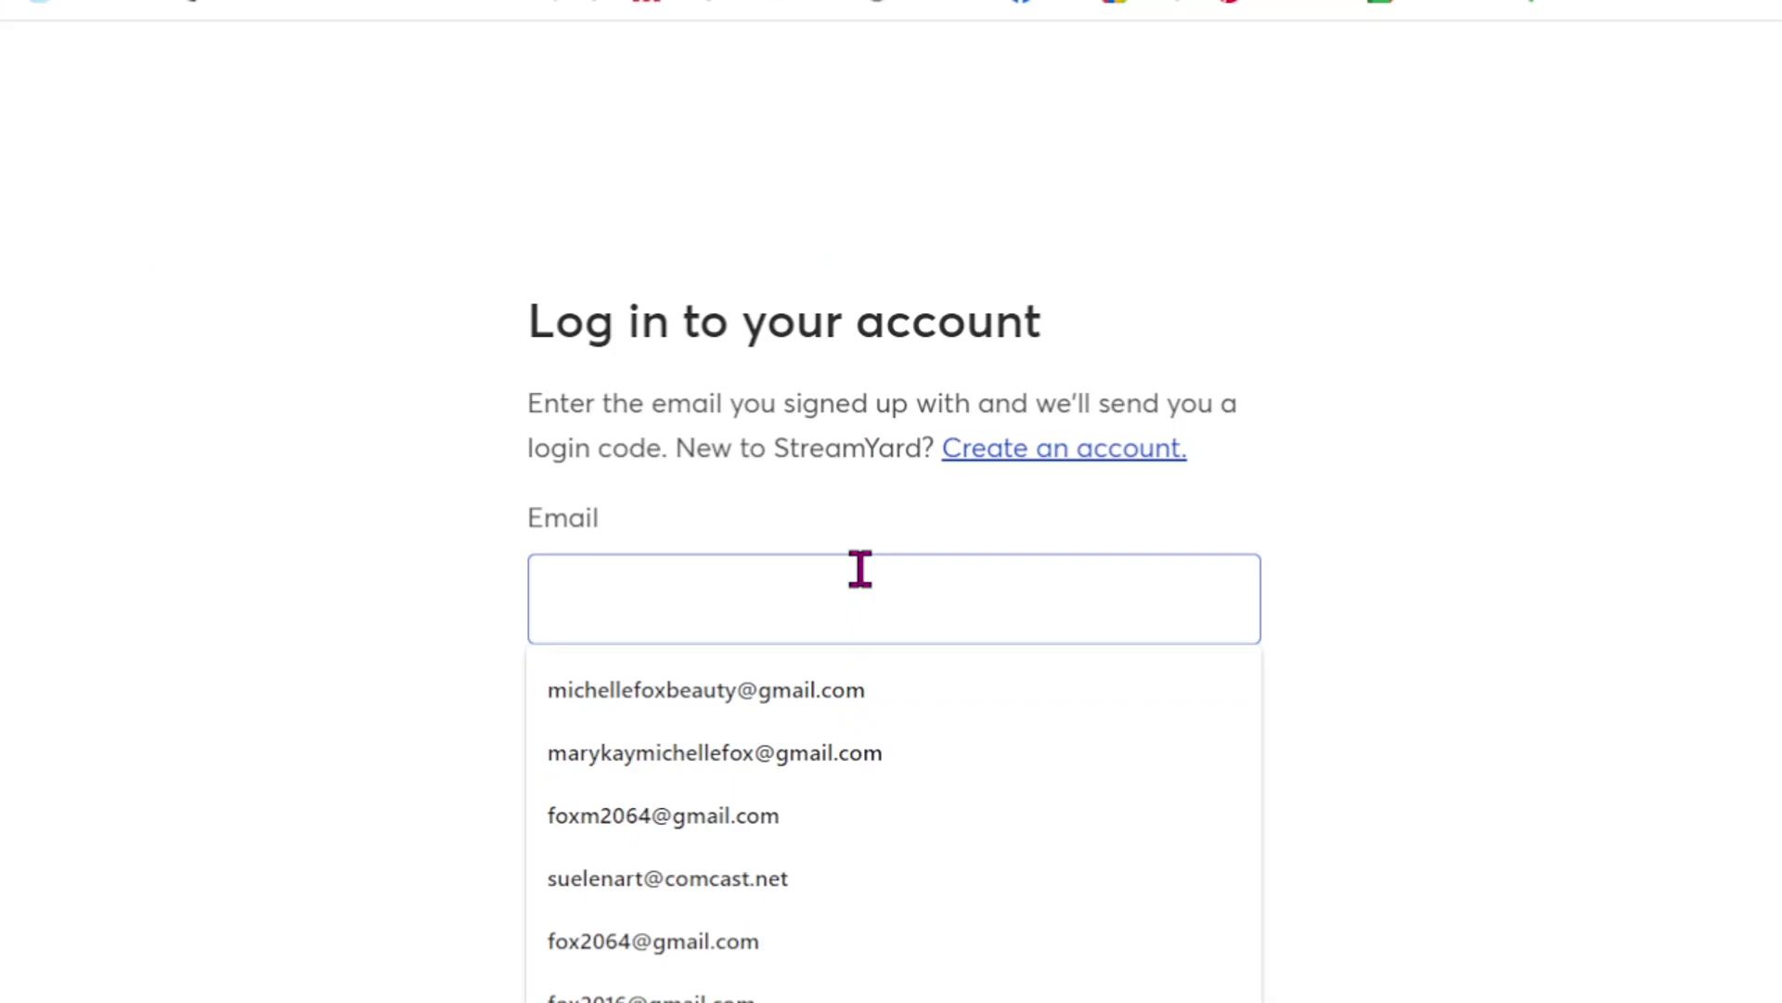
click(796, 785)
click(873, 741)
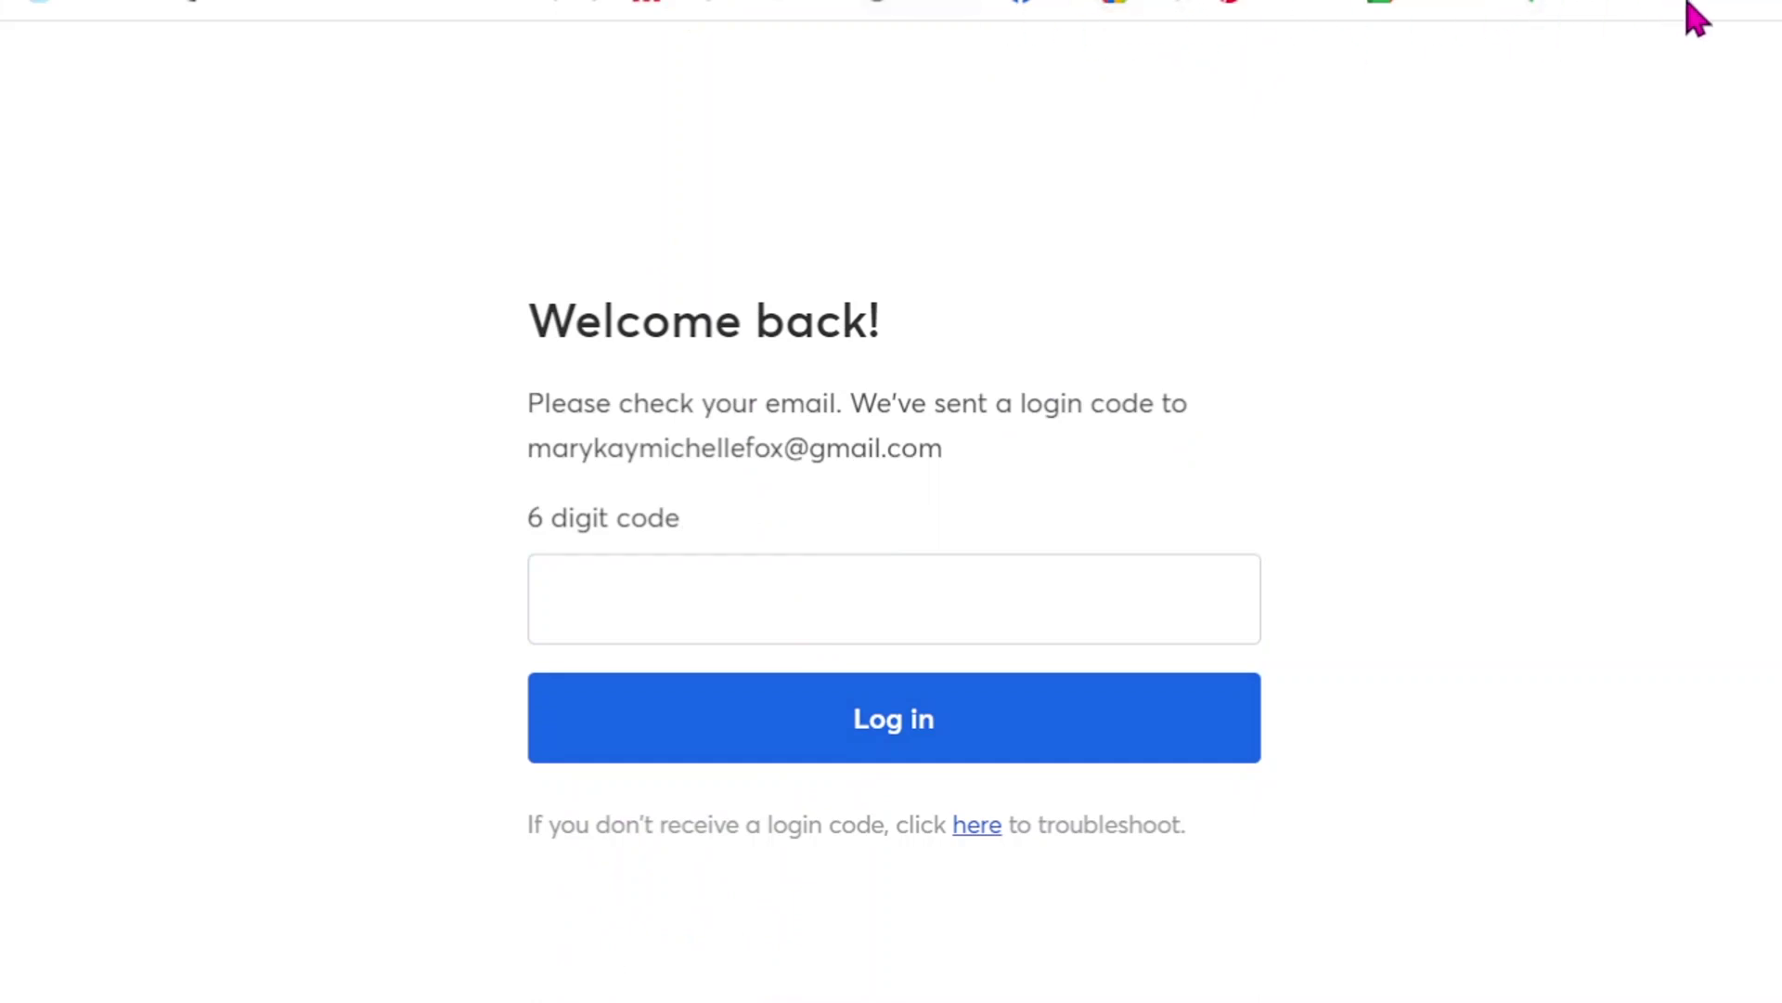
click(1757, 7)
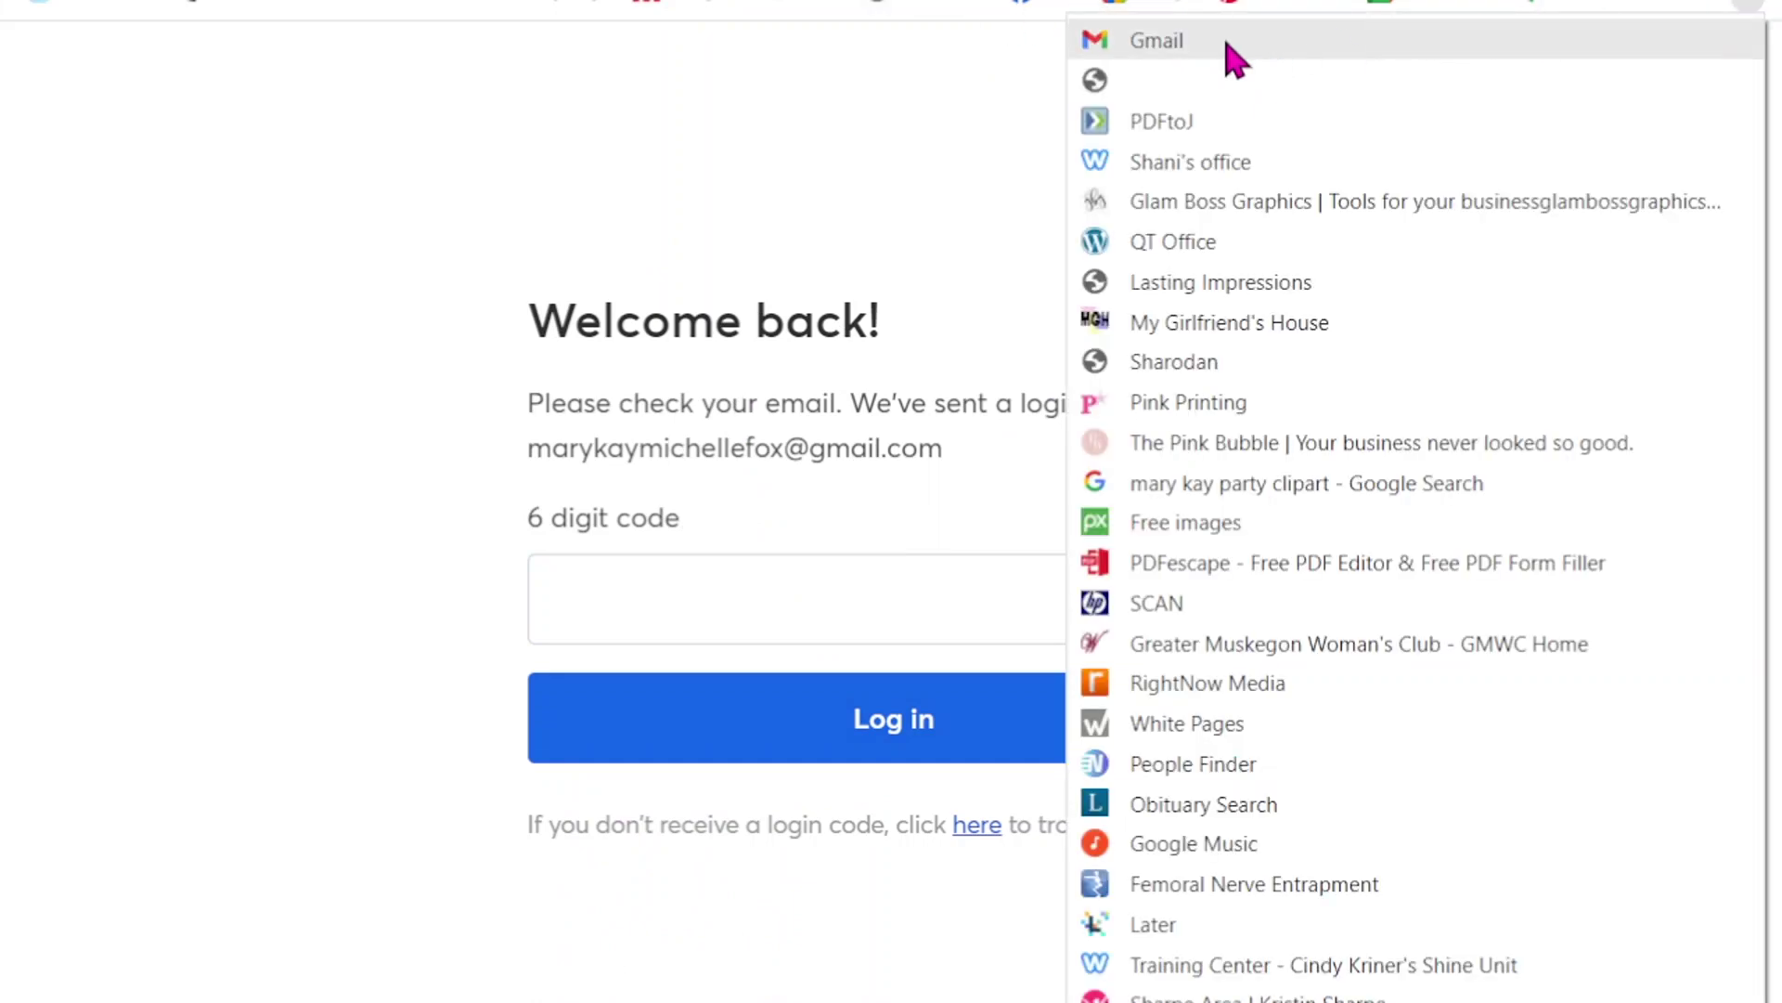
- Copy the six-digit code from the StreamYard Login Code email in Gmail
click(1185, 47)
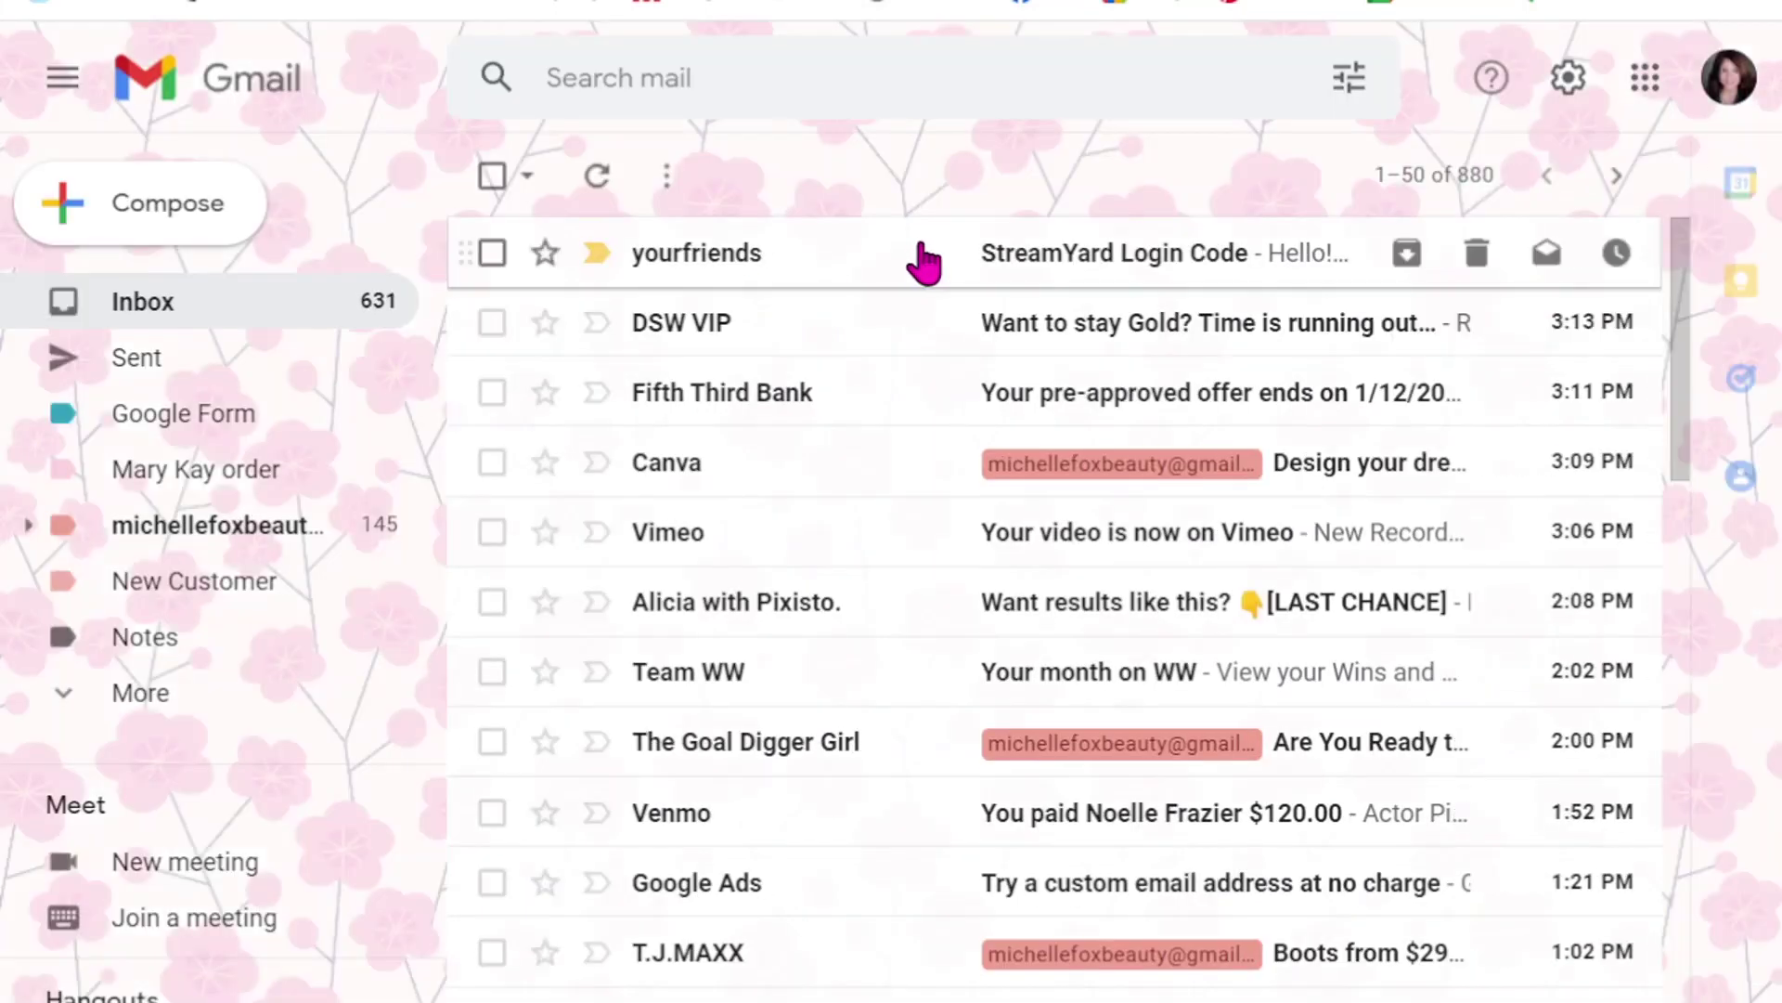
click(1061, 265)
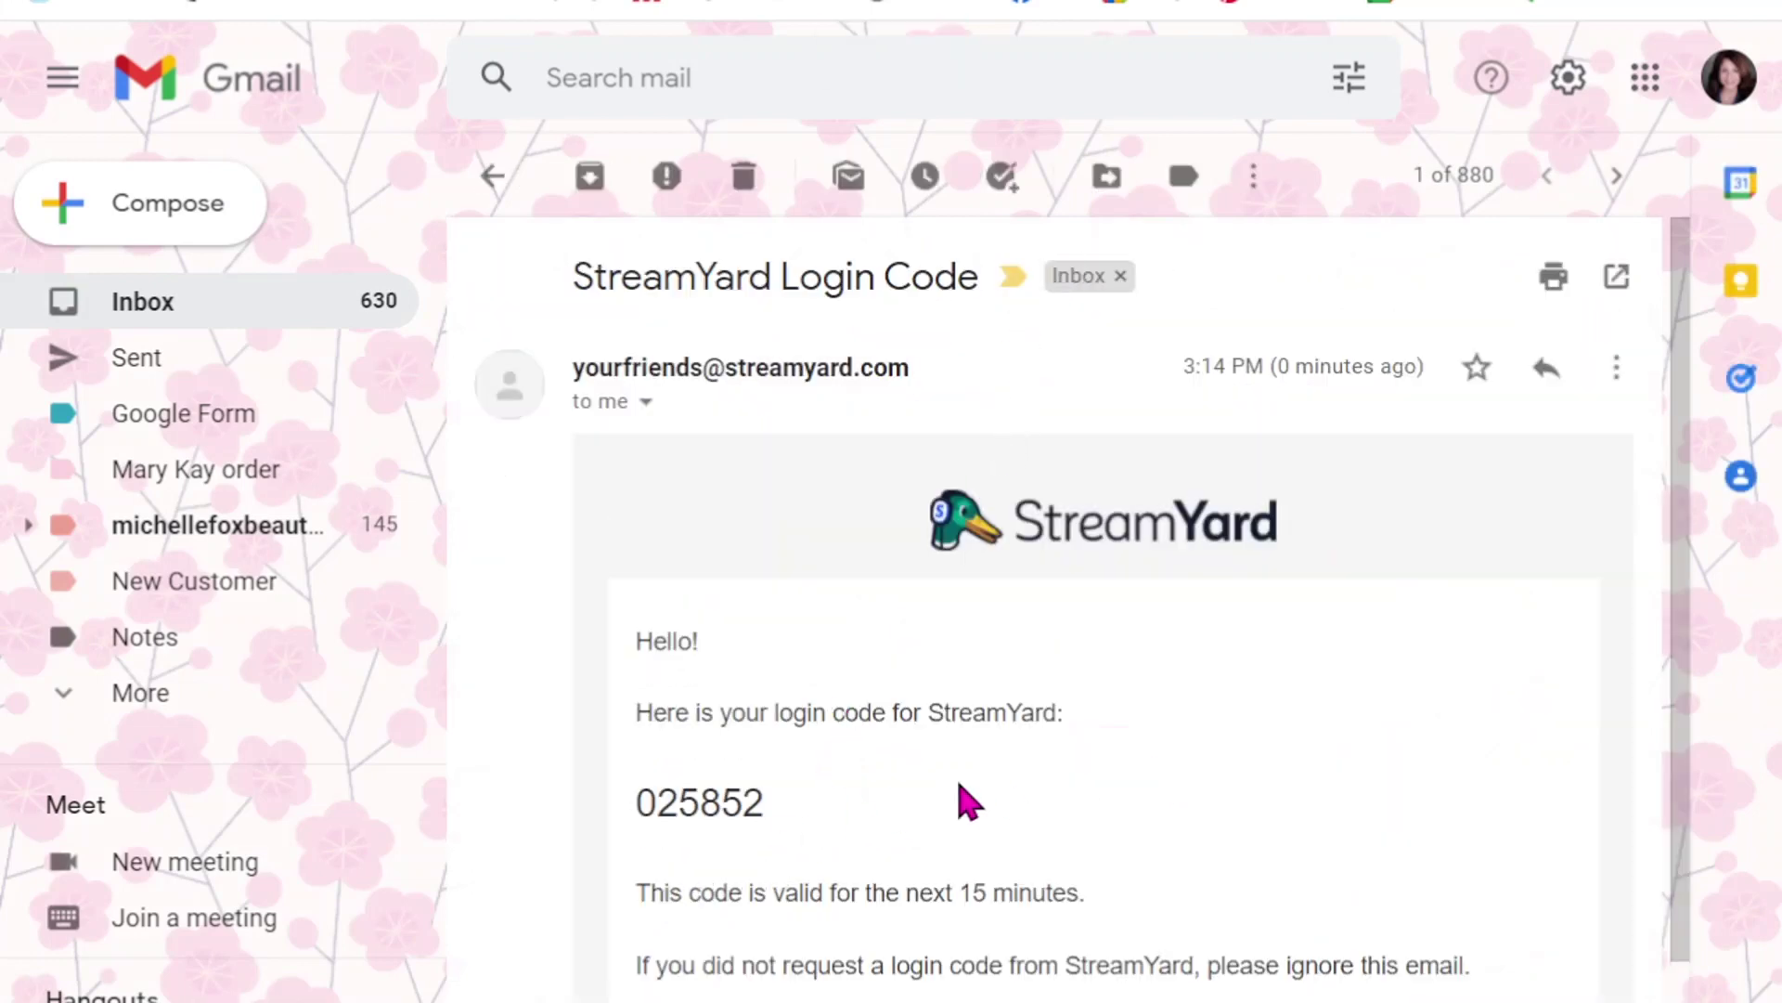
drag(778, 835, 632, 804)
click(738, 797)
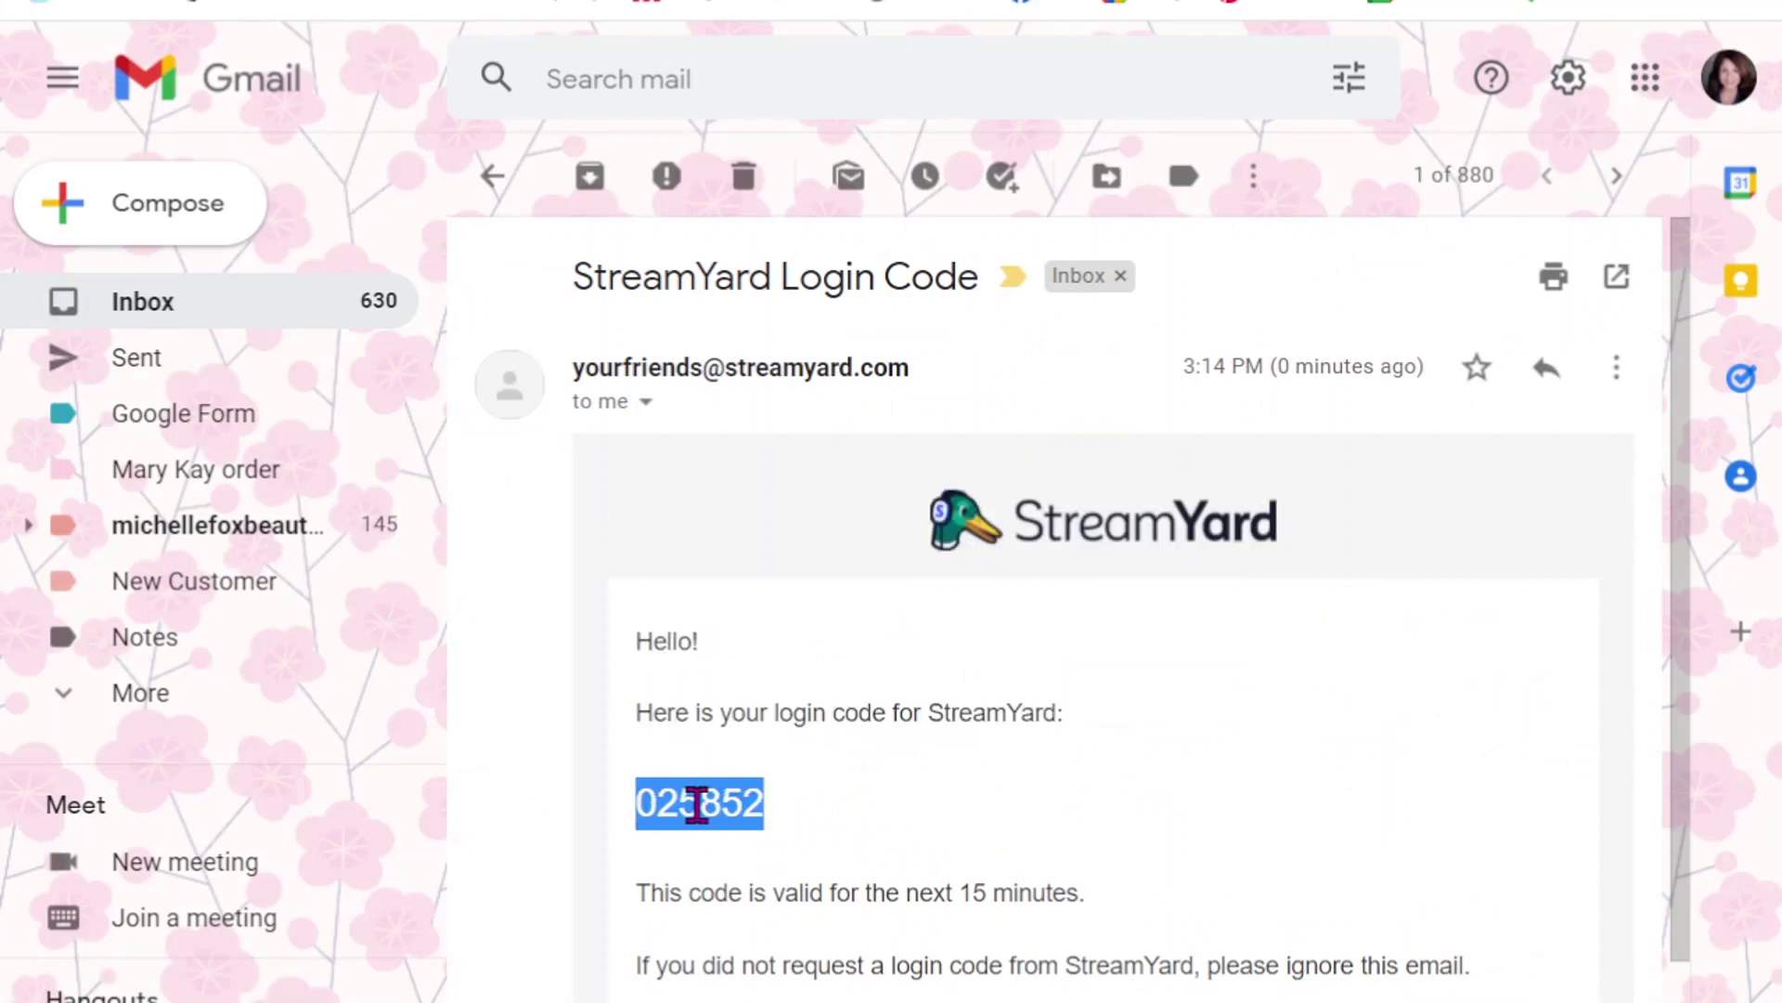
right_click(697, 804)
click(755, 835)
- Paste the code into StreamYard's code field and log in
key(alt+Left)
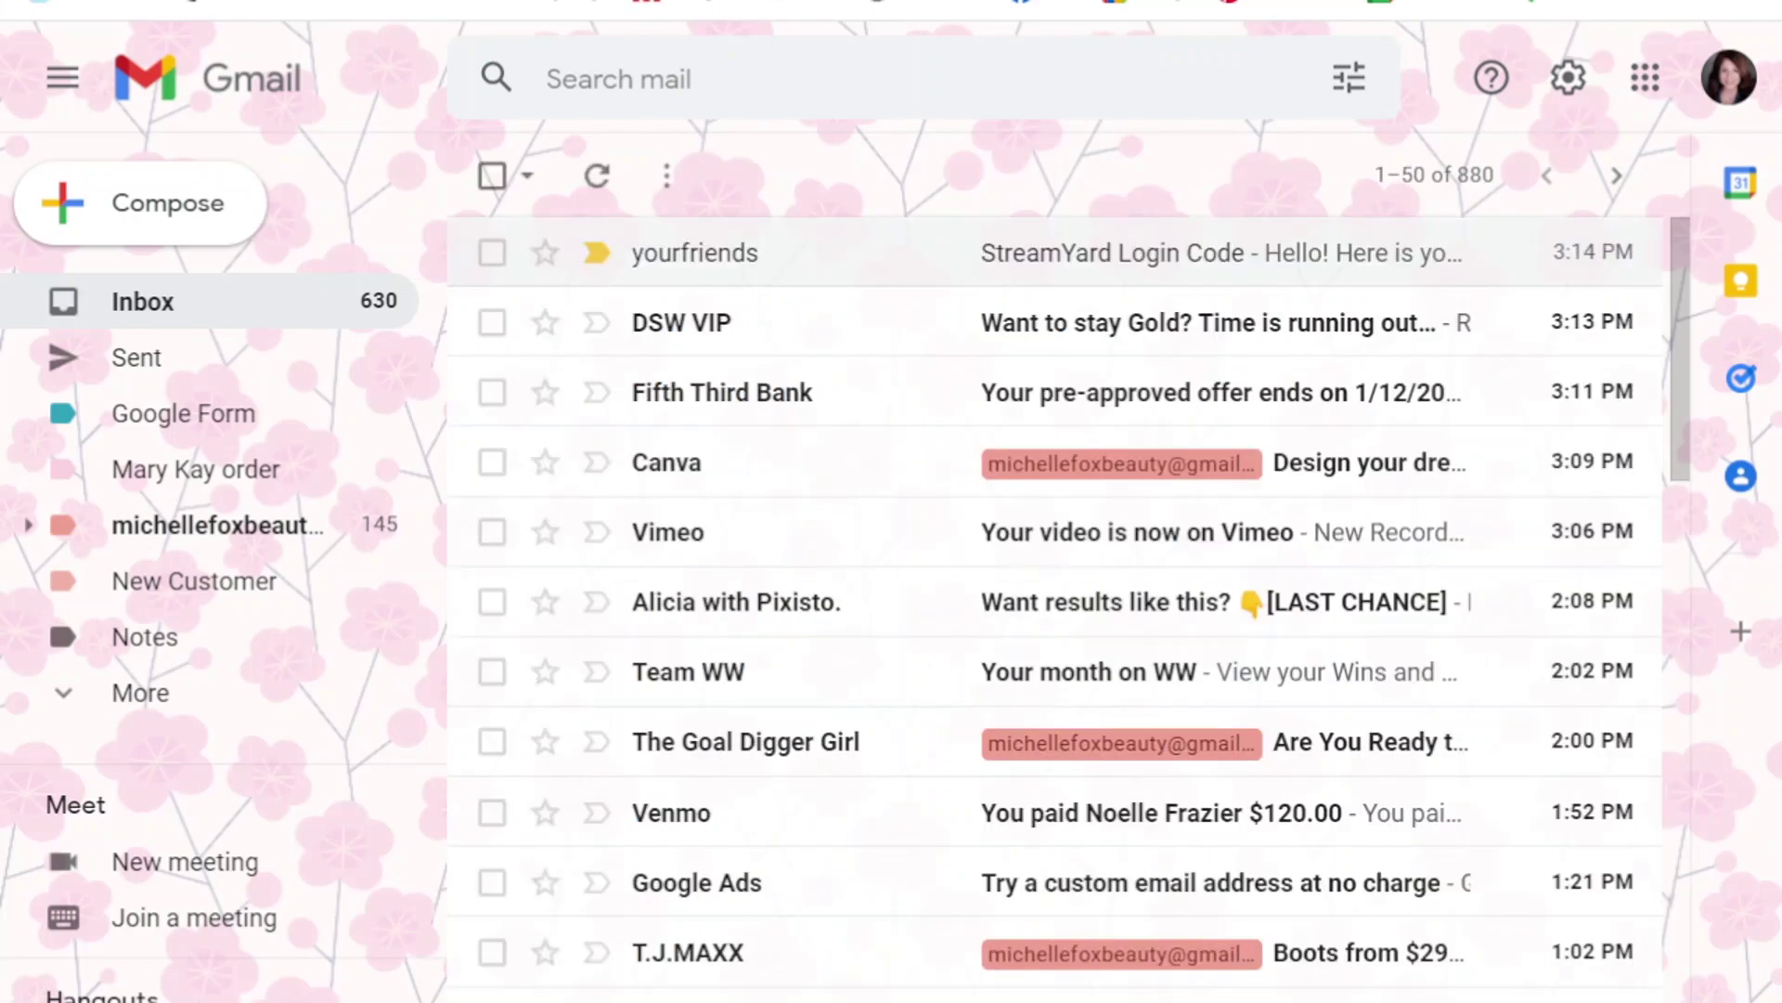
key(ctrl+Tab)
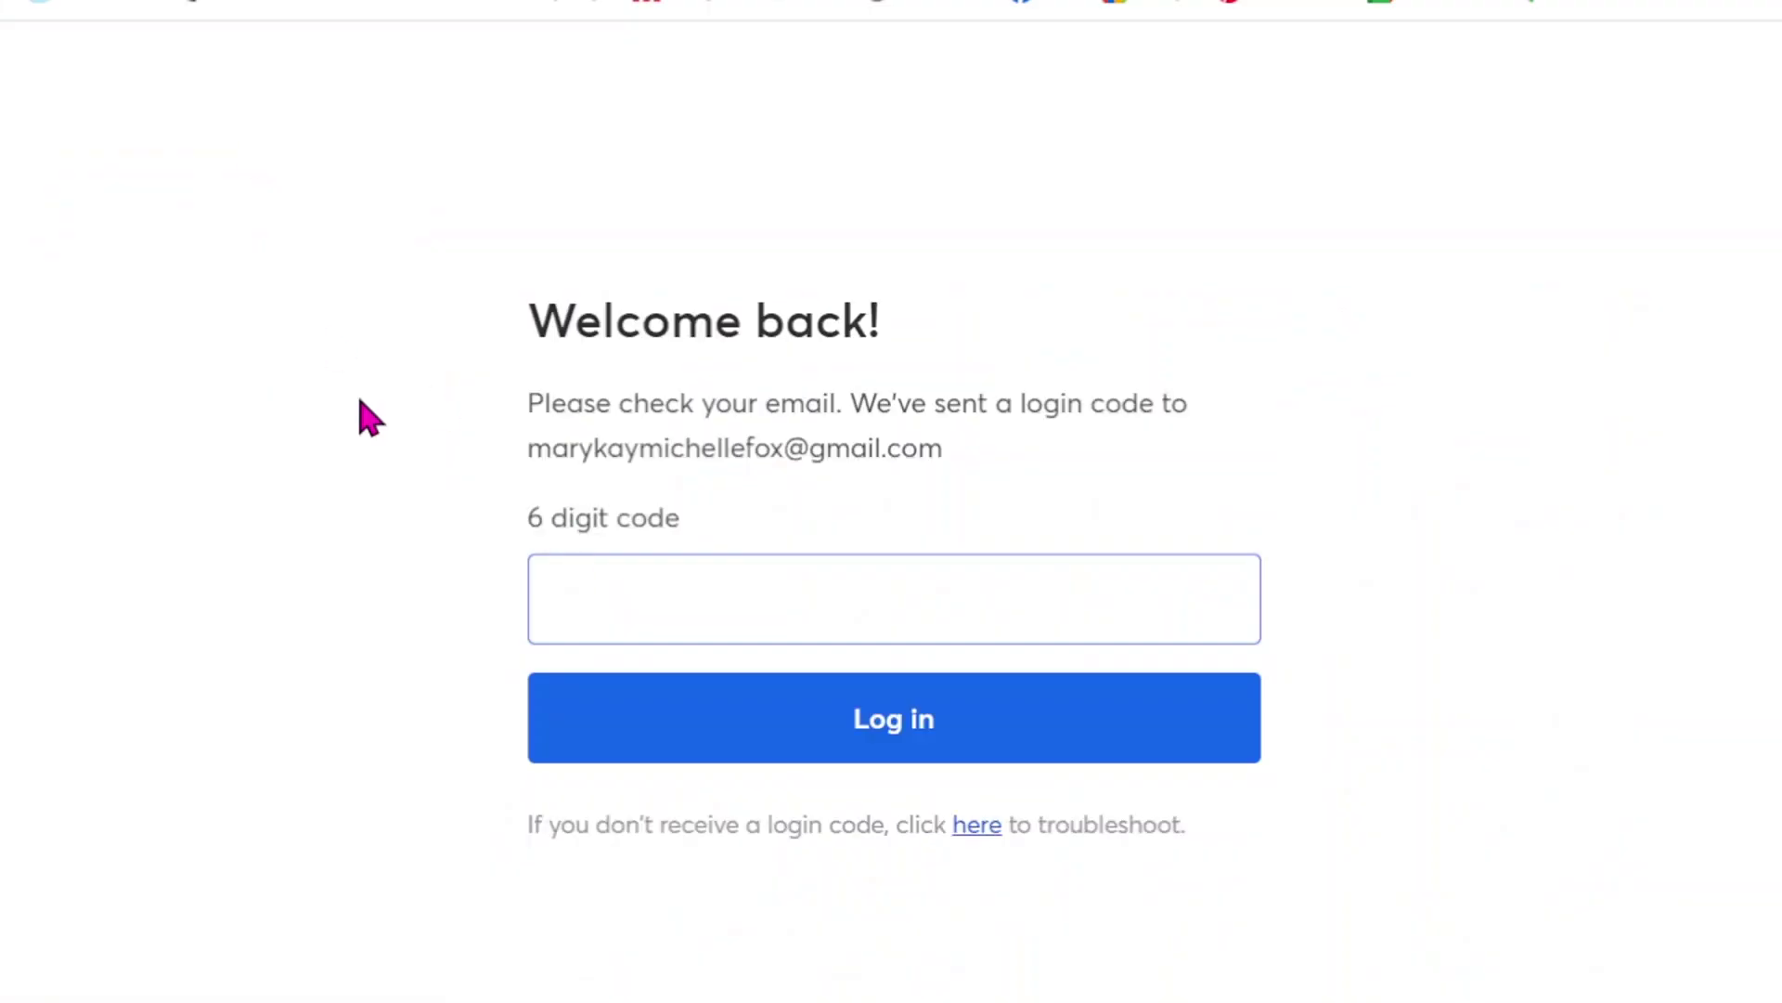
right_click(577, 606)
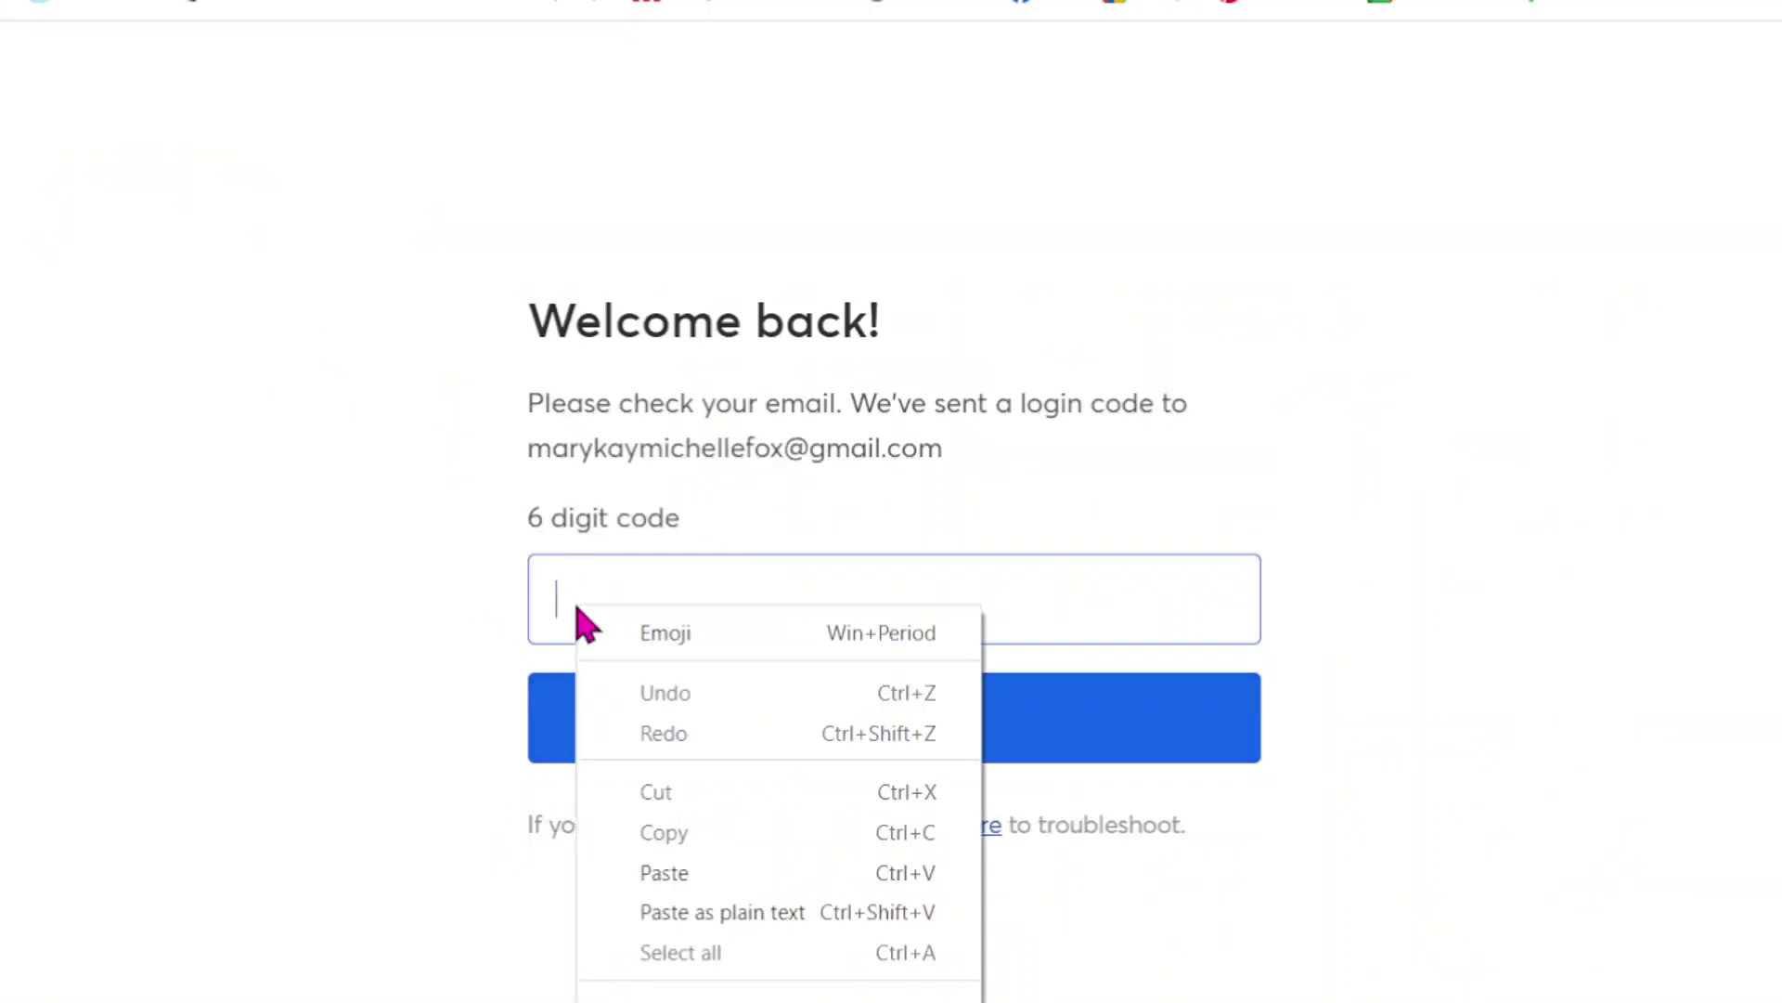
click(678, 868)
click(778, 719)
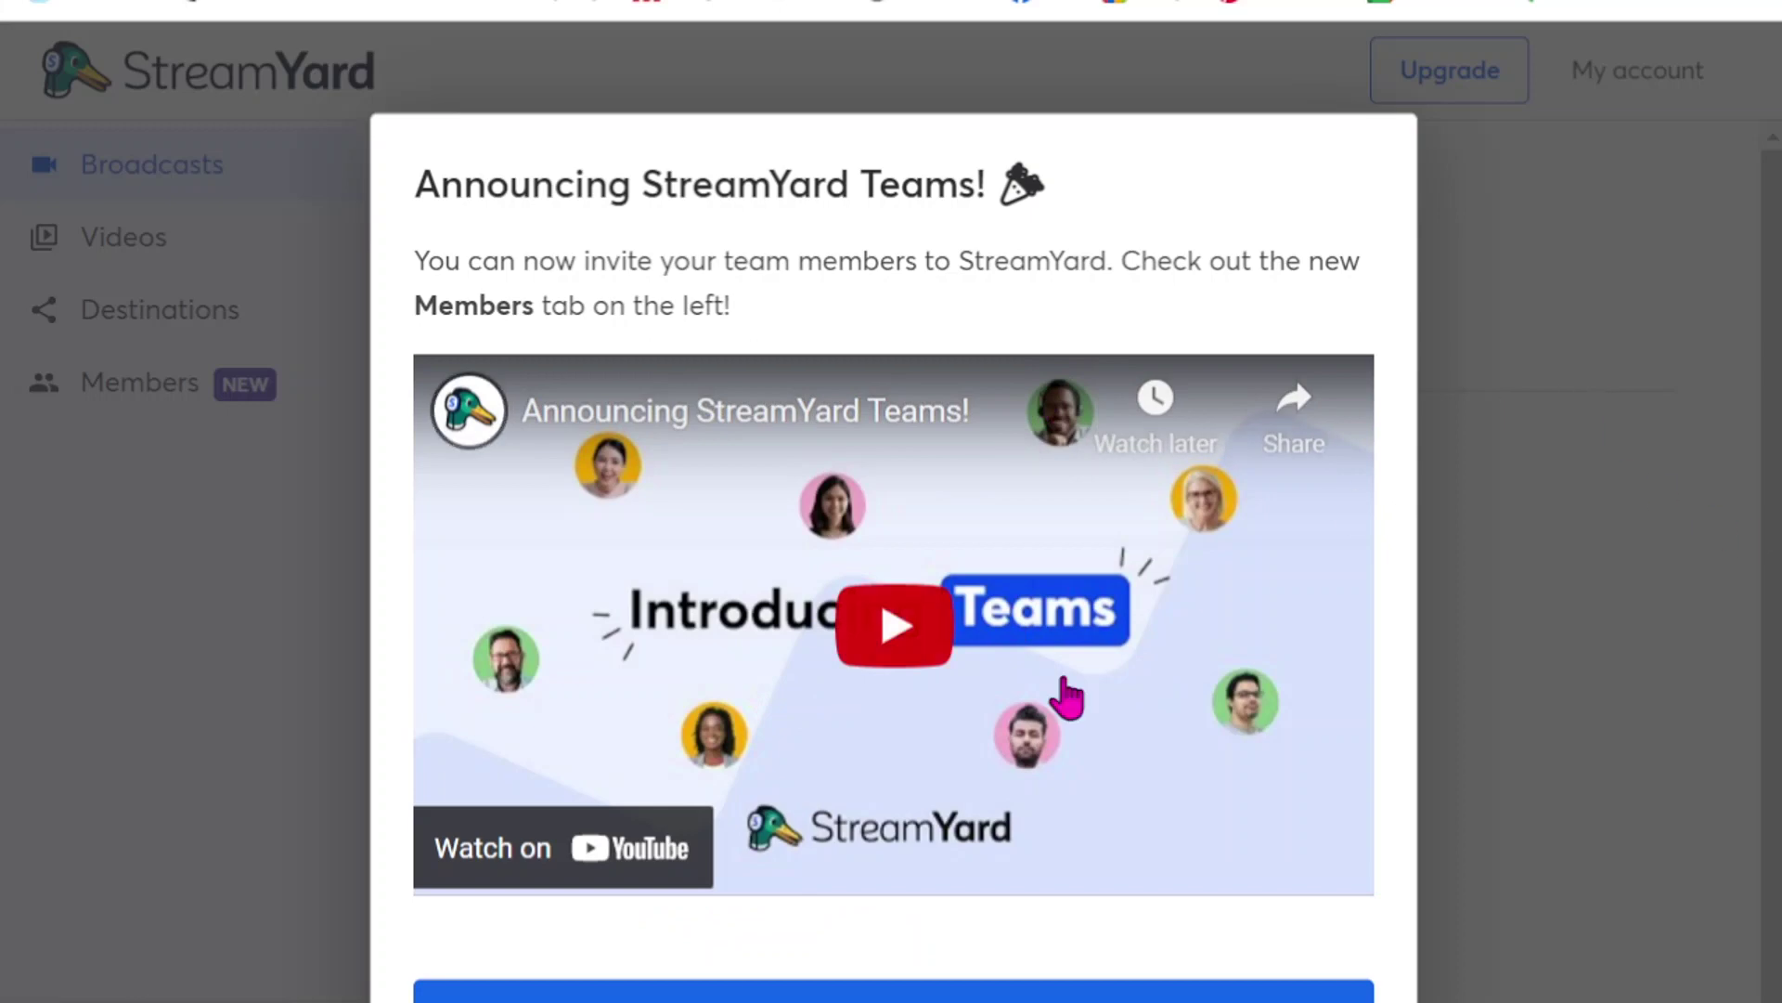
- Close the 'Announcing StreamYard Teams!' modal
click(894, 992)
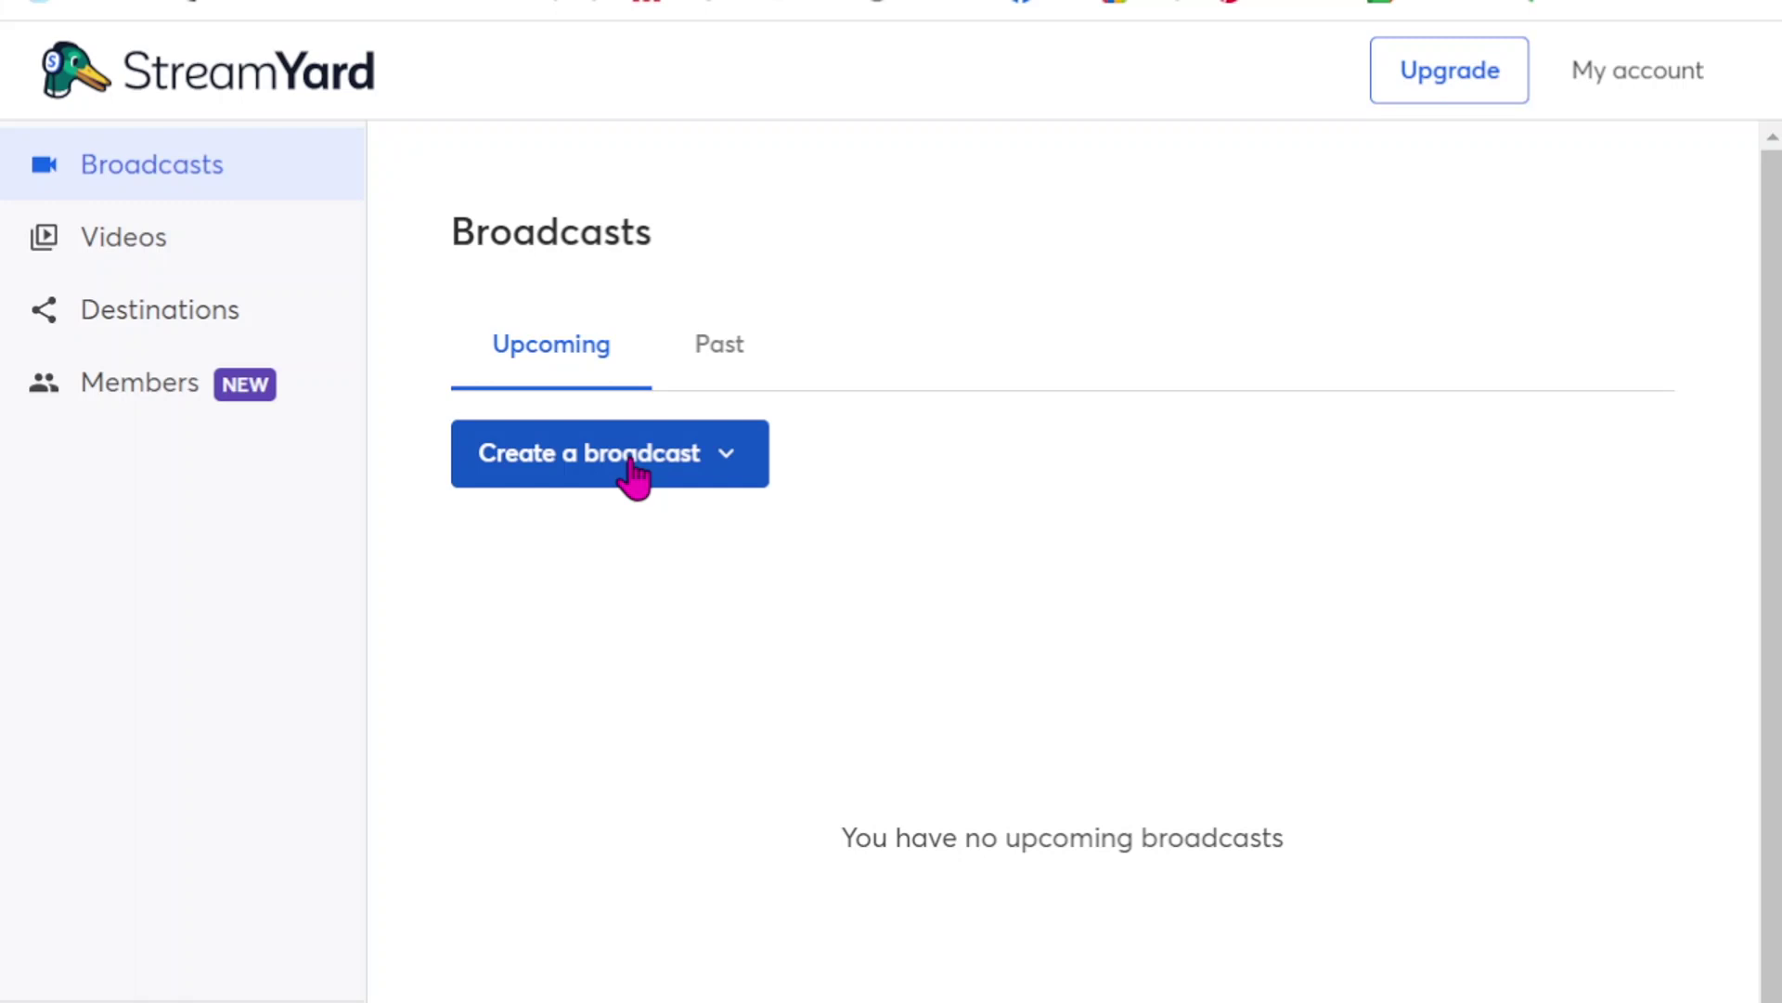
- Create a new broadcast and pick Partying Pink as its Facebook destination
click(634, 475)
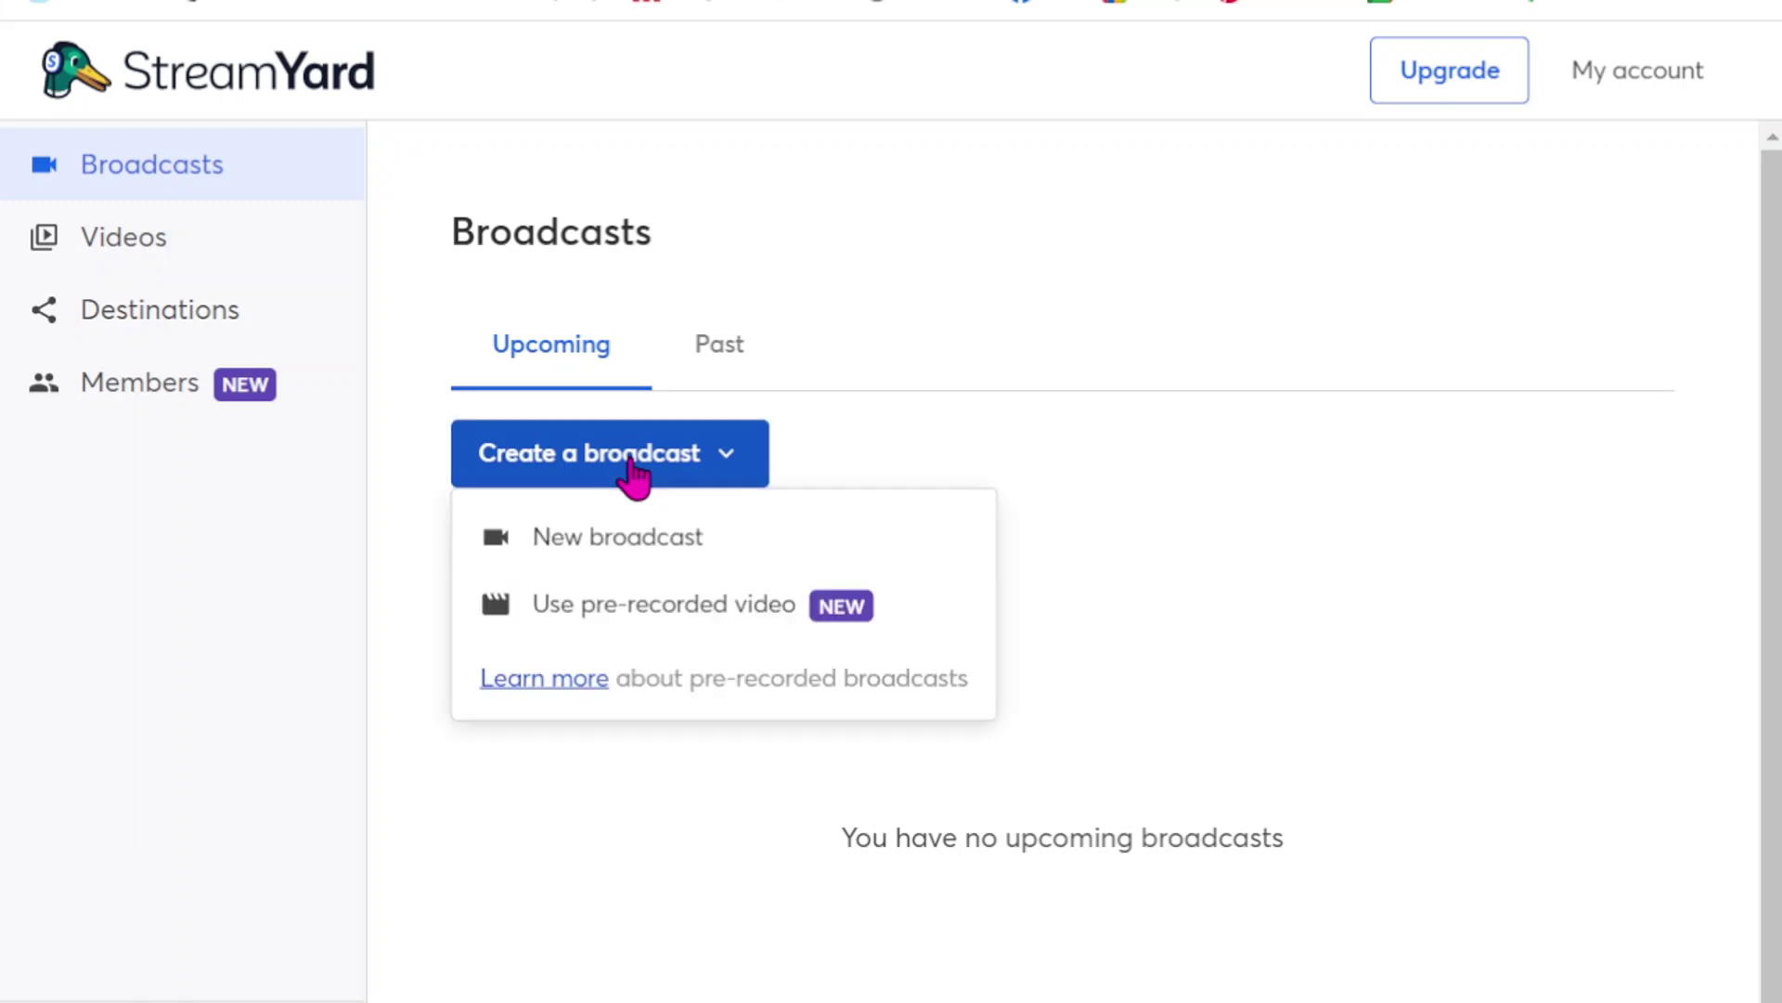
click(634, 547)
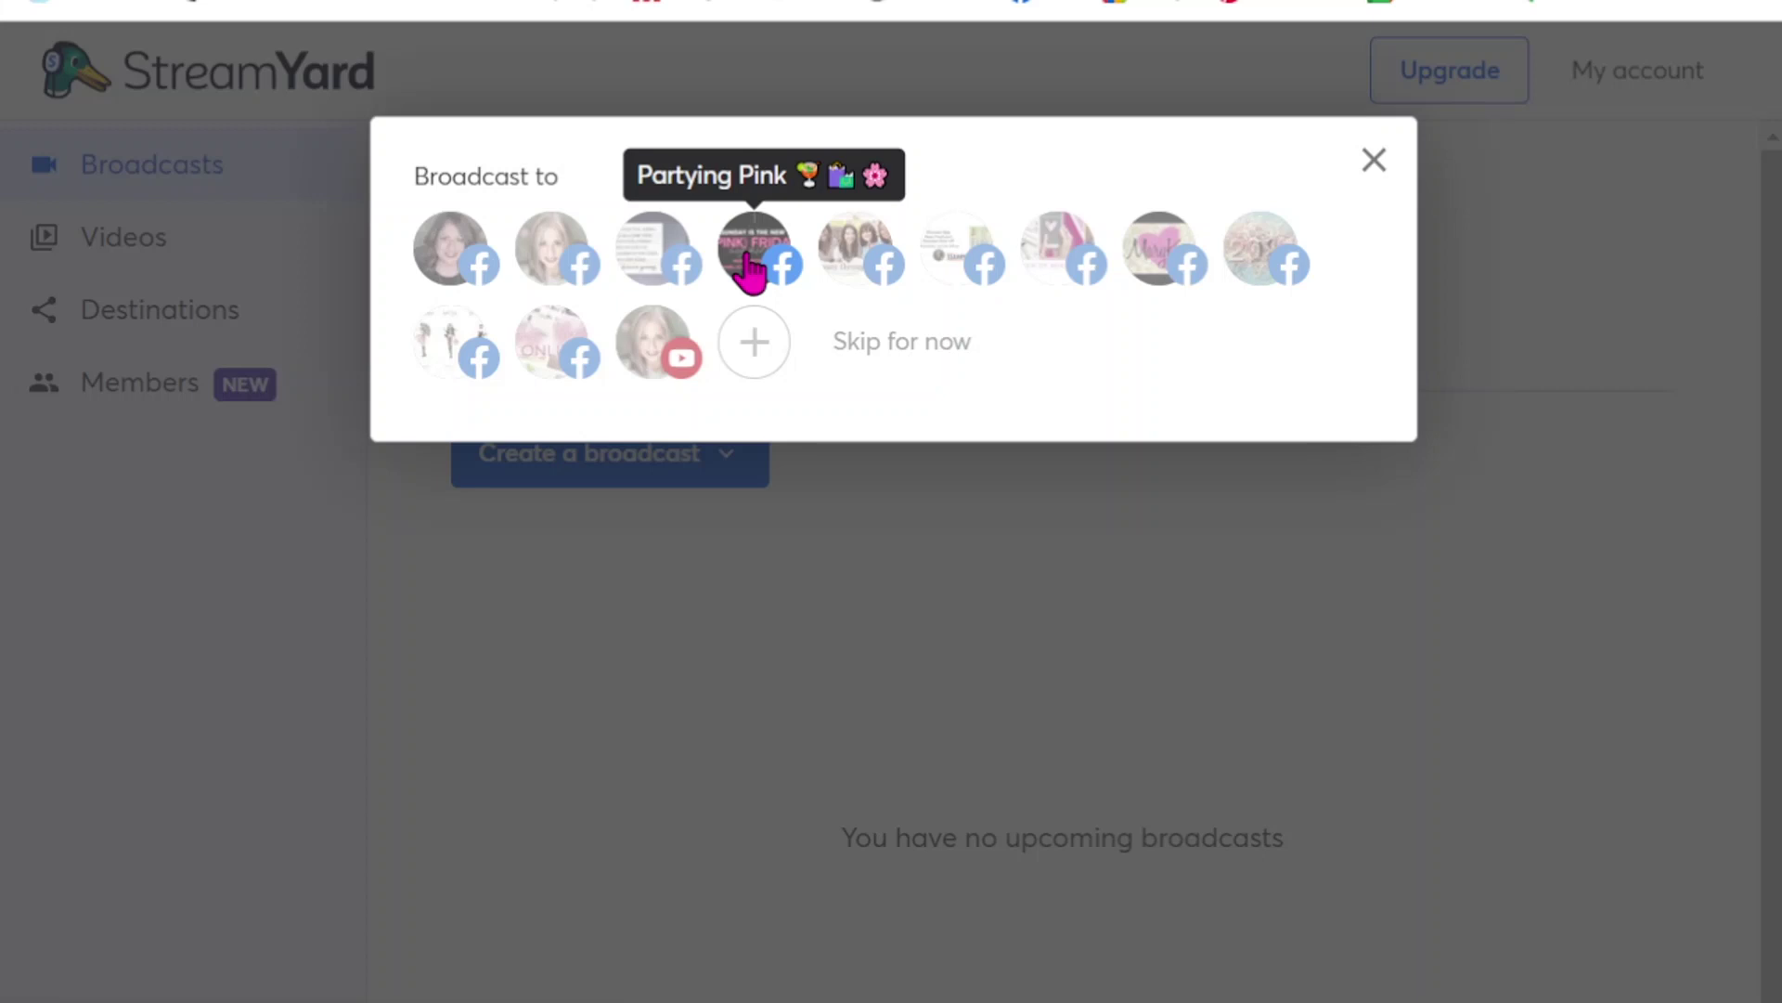
click(751, 271)
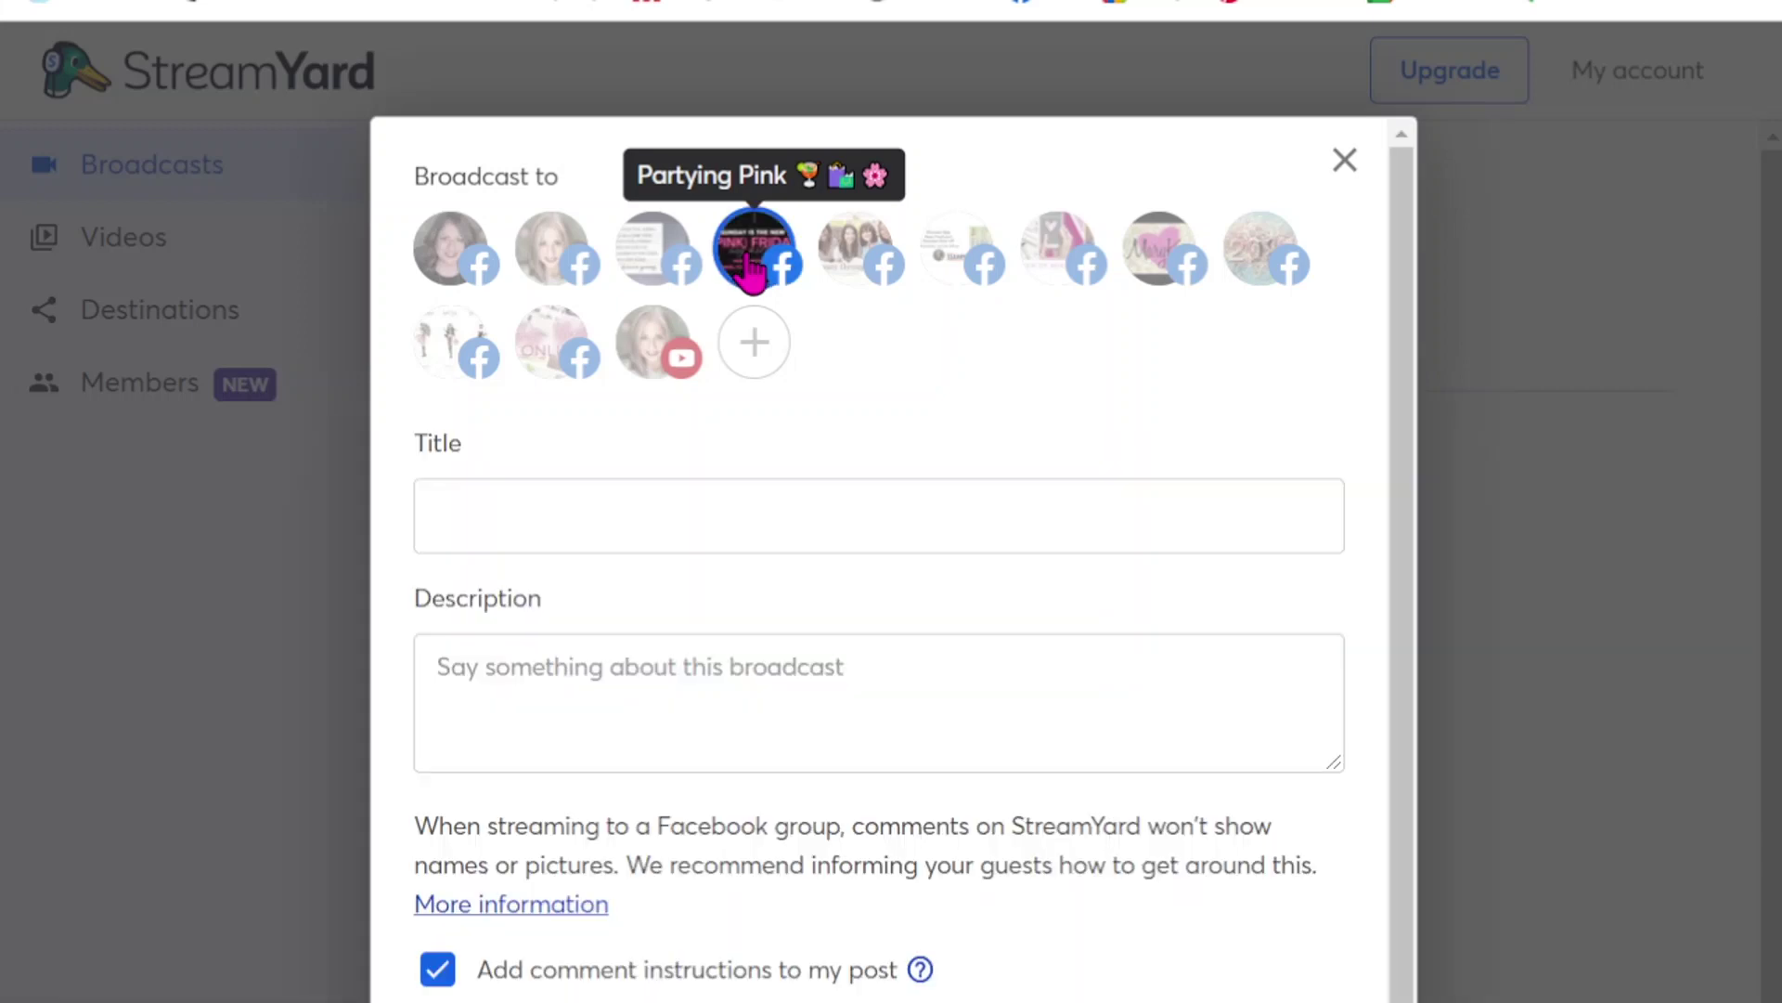
- Try adding the preferred customers group, dismiss the upgrade notice, and title the broadcast 'How to go Live using Streamyard'
click(875, 272)
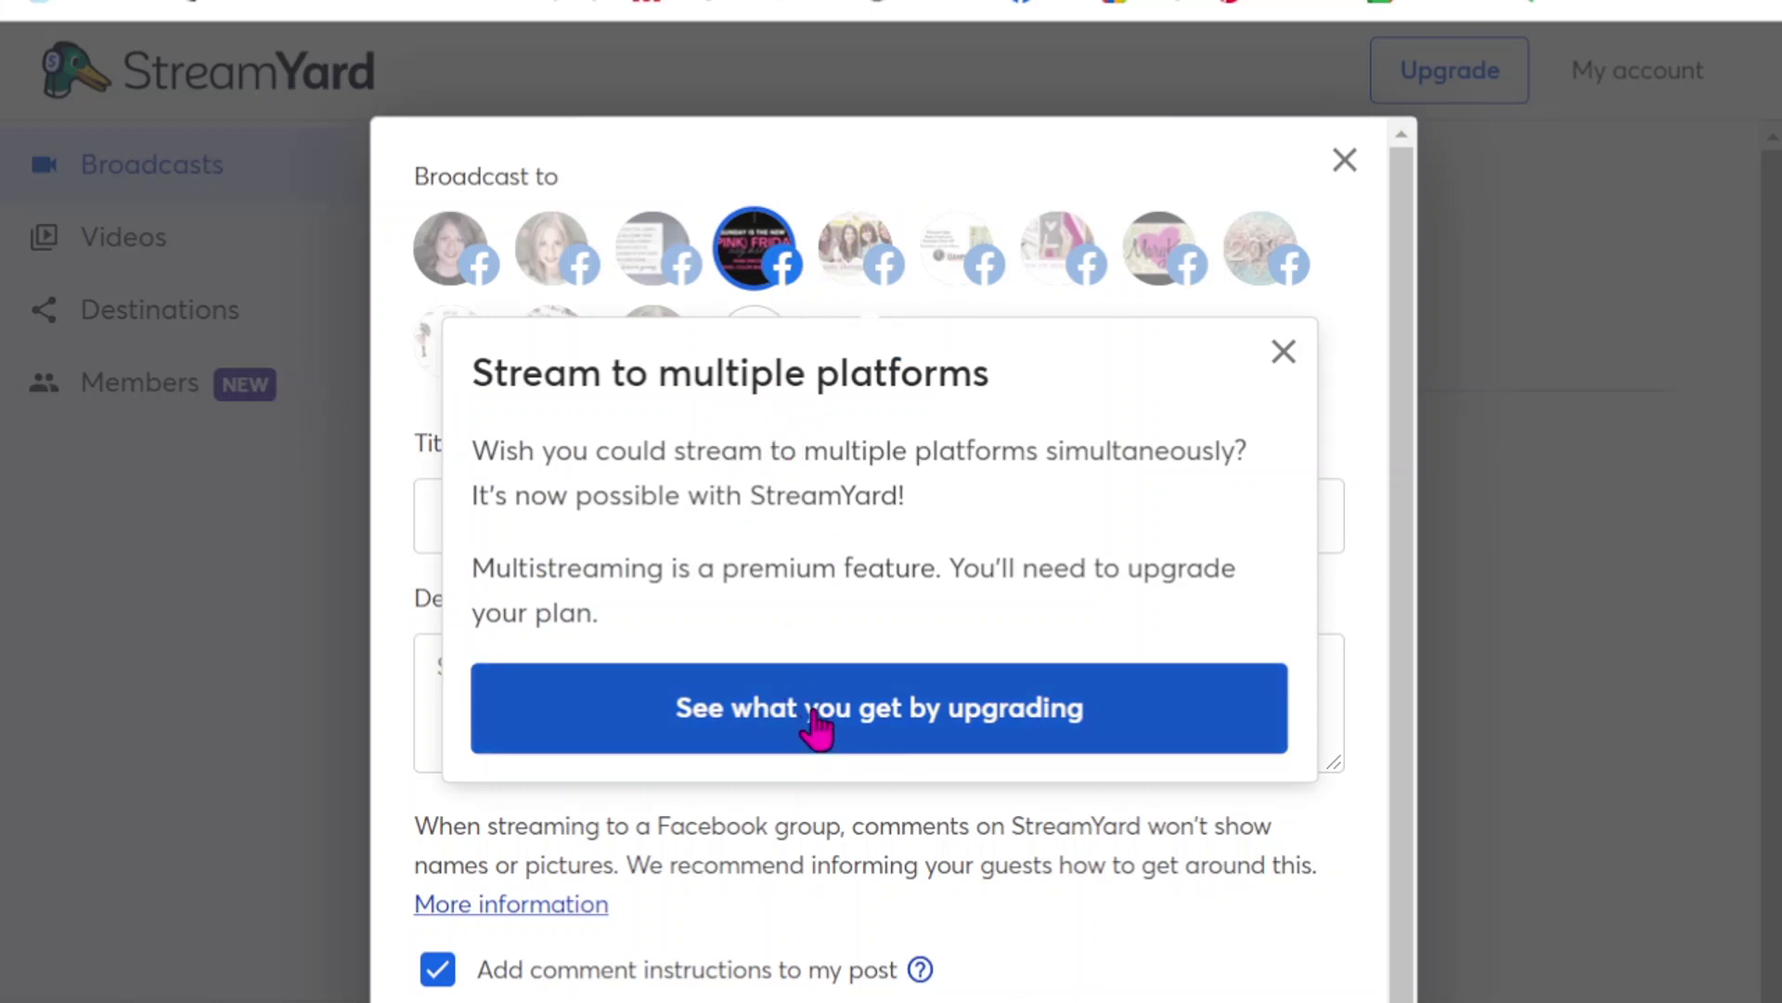
click(1284, 352)
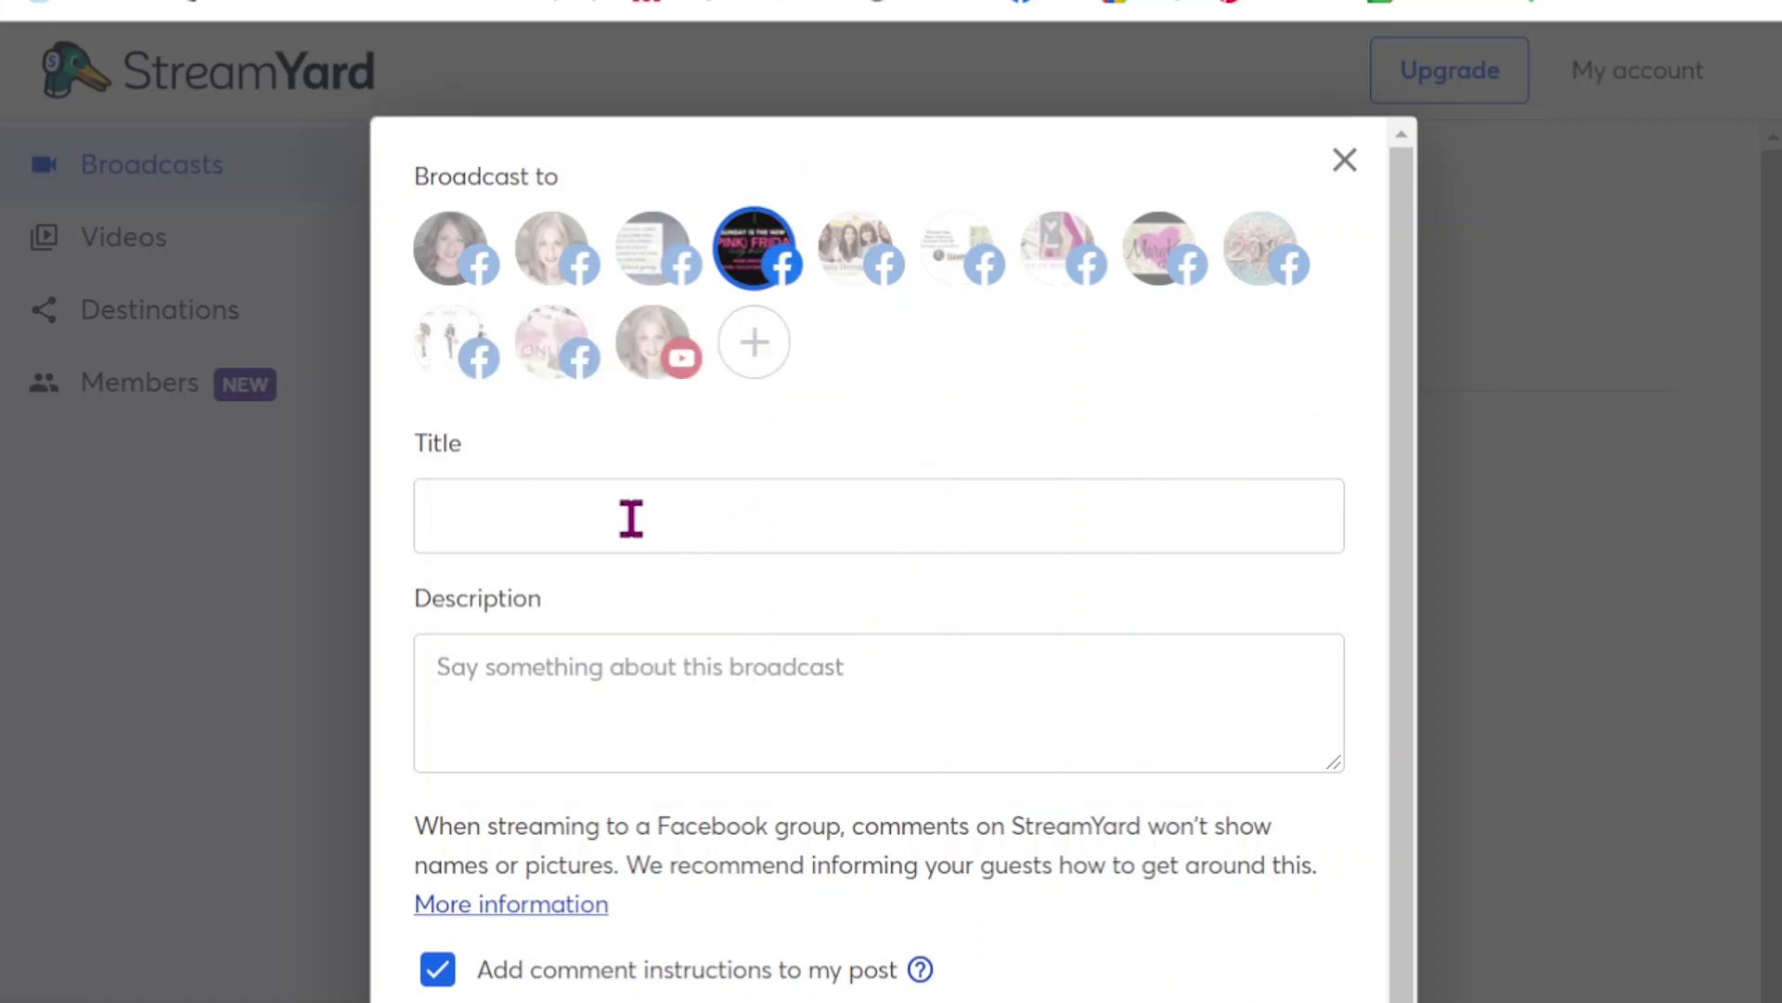
click(705, 511)
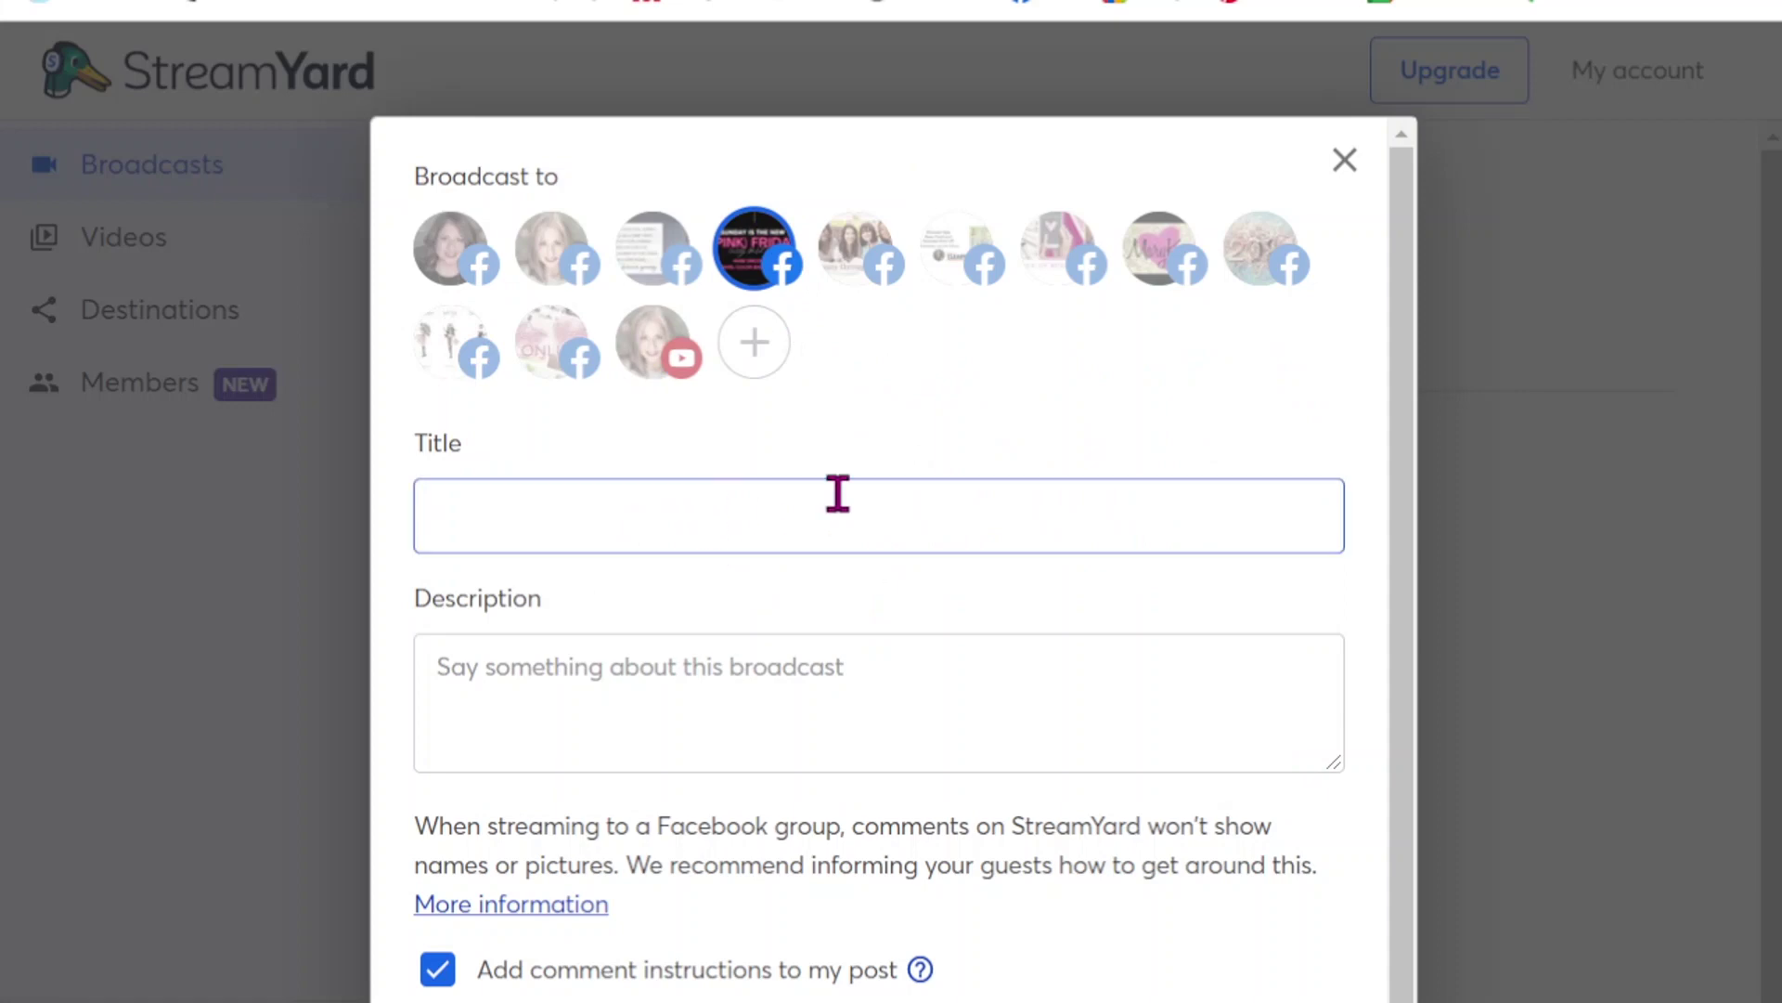
text(How to go Live using )
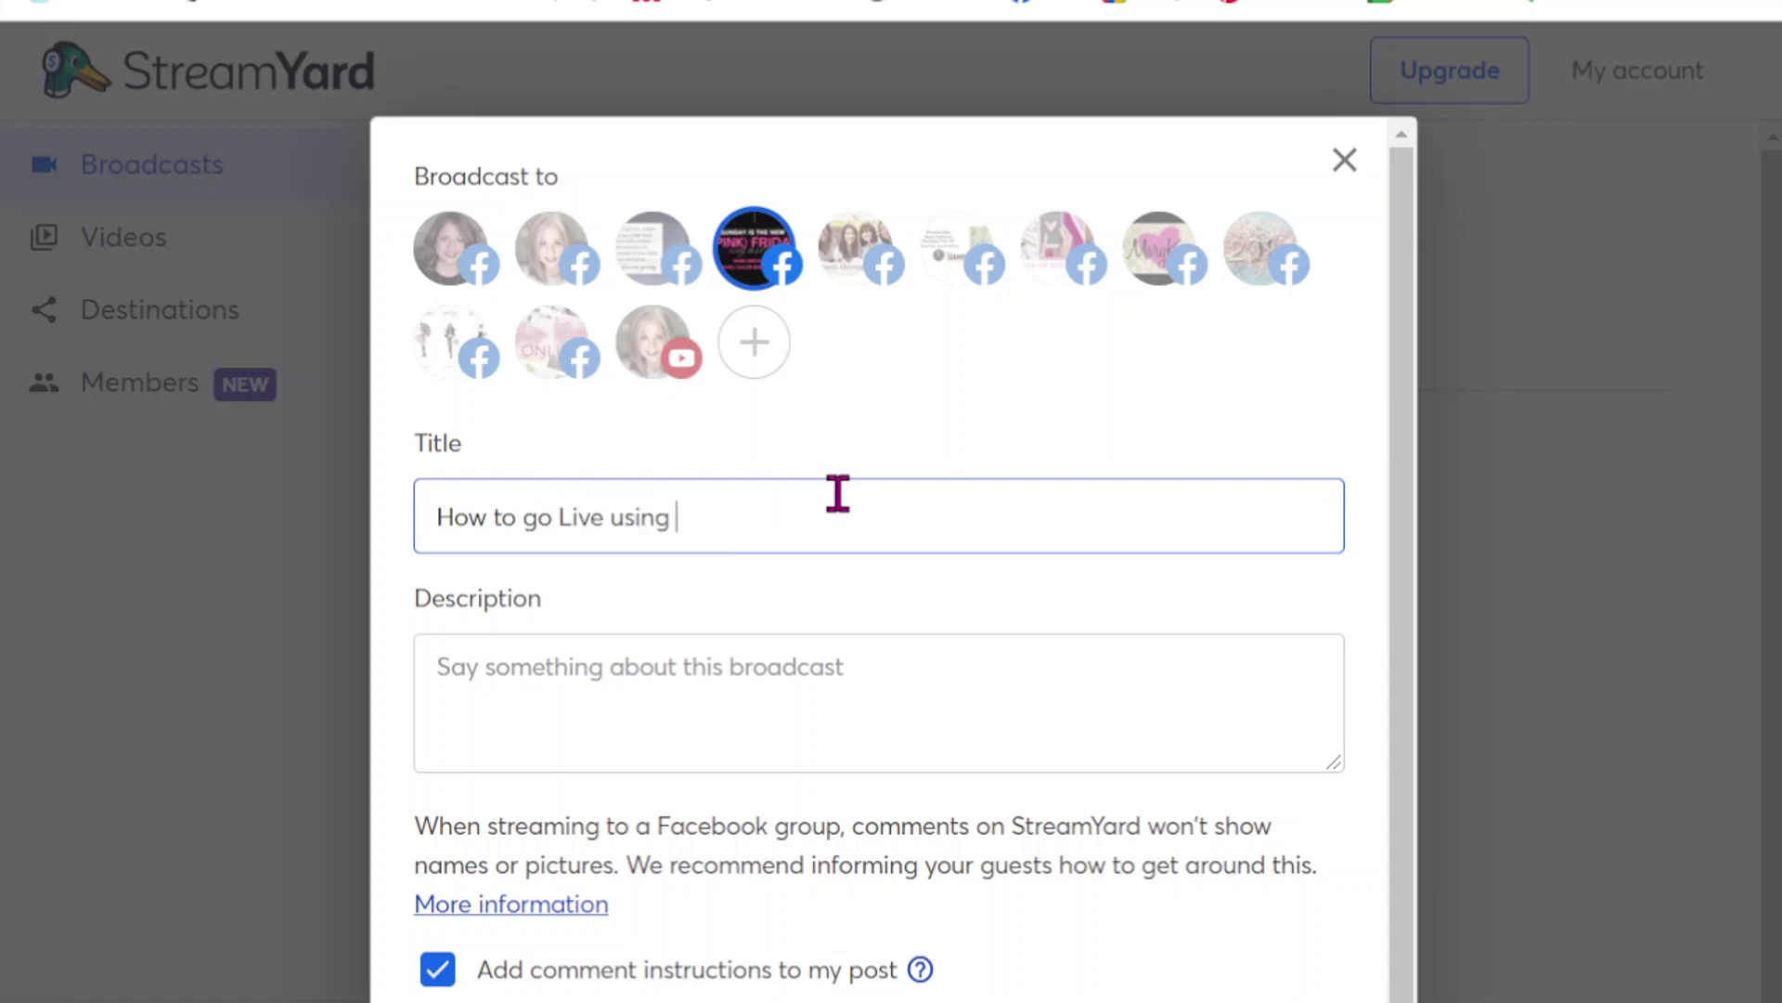
text(Streamyard)
- Enter the description 'Let's learn how to use this simple application!'
key(Tab)
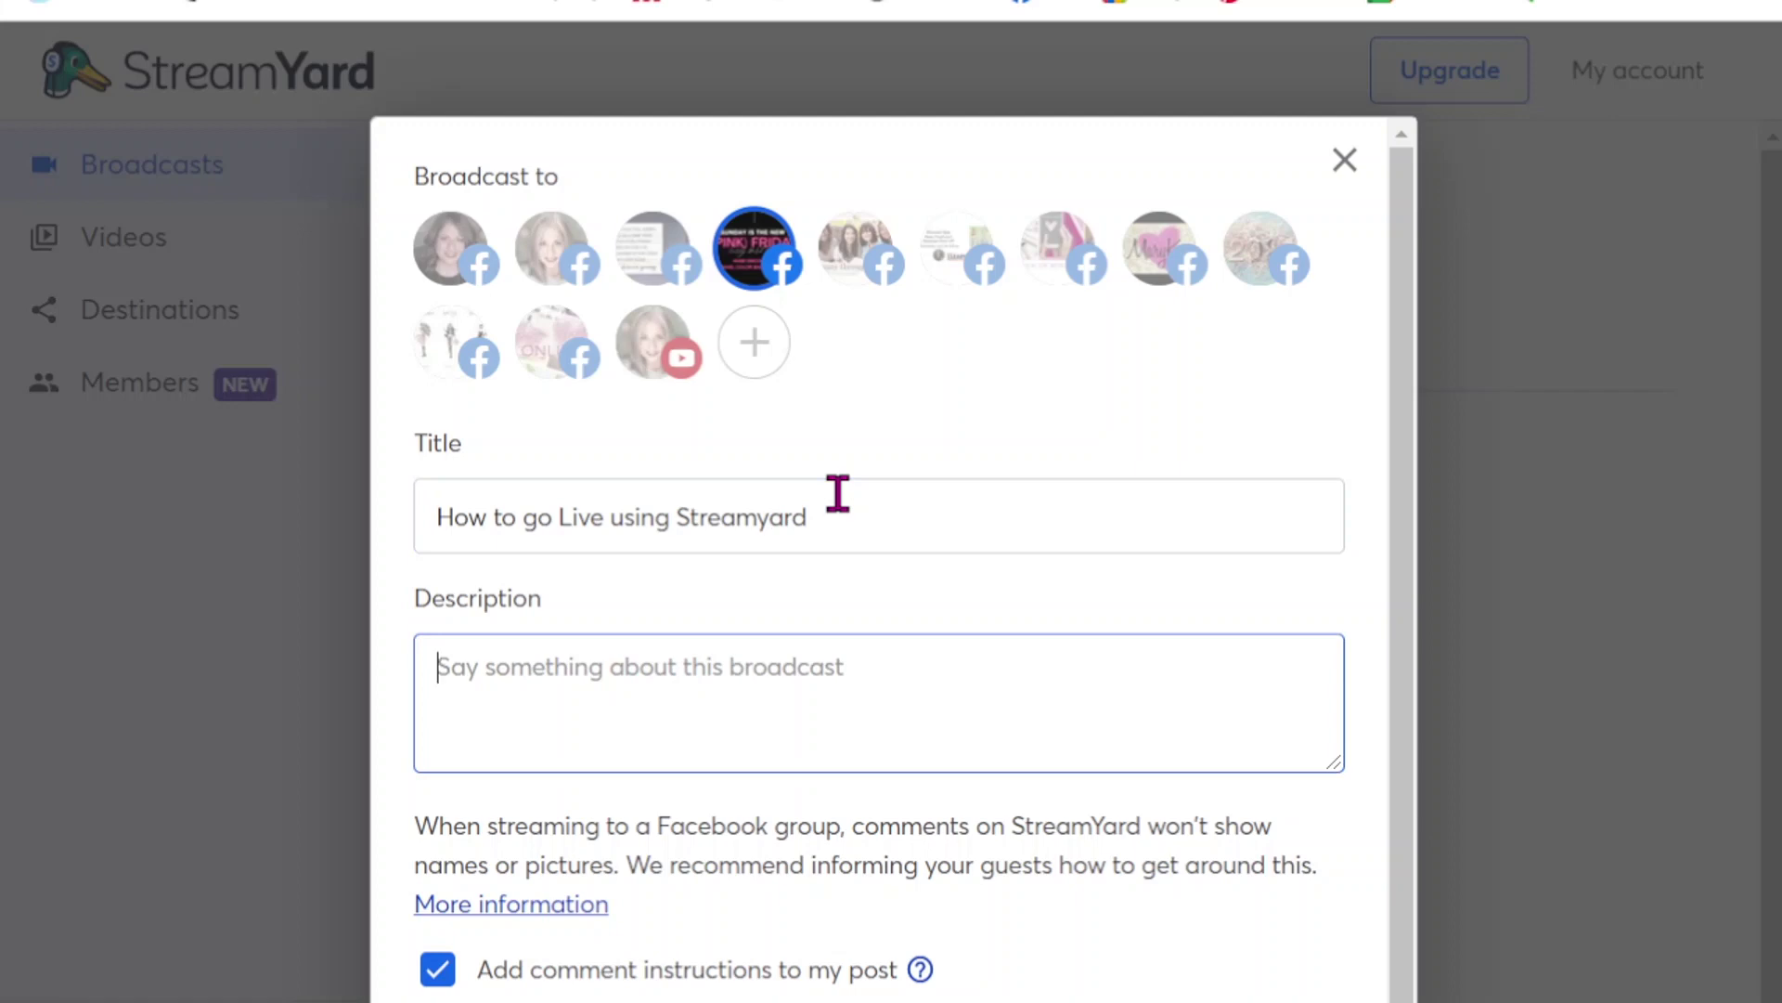
text(Let's learn how to use this simple a)
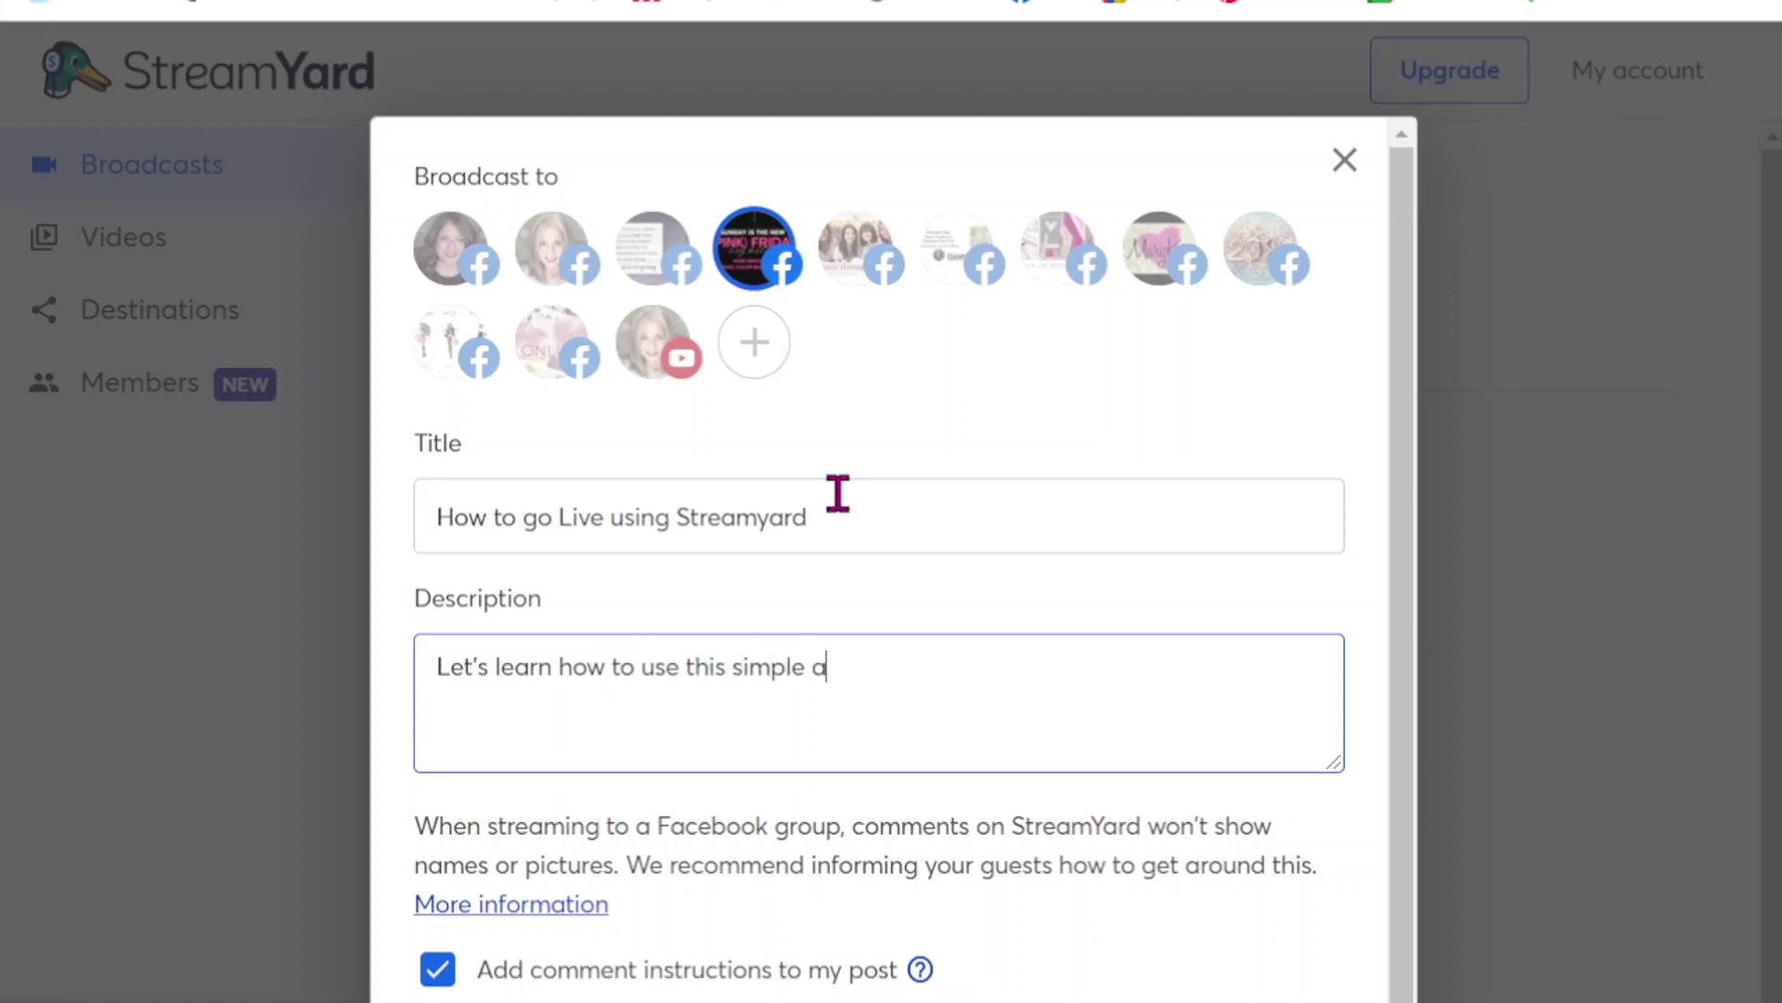
text(pplication!)
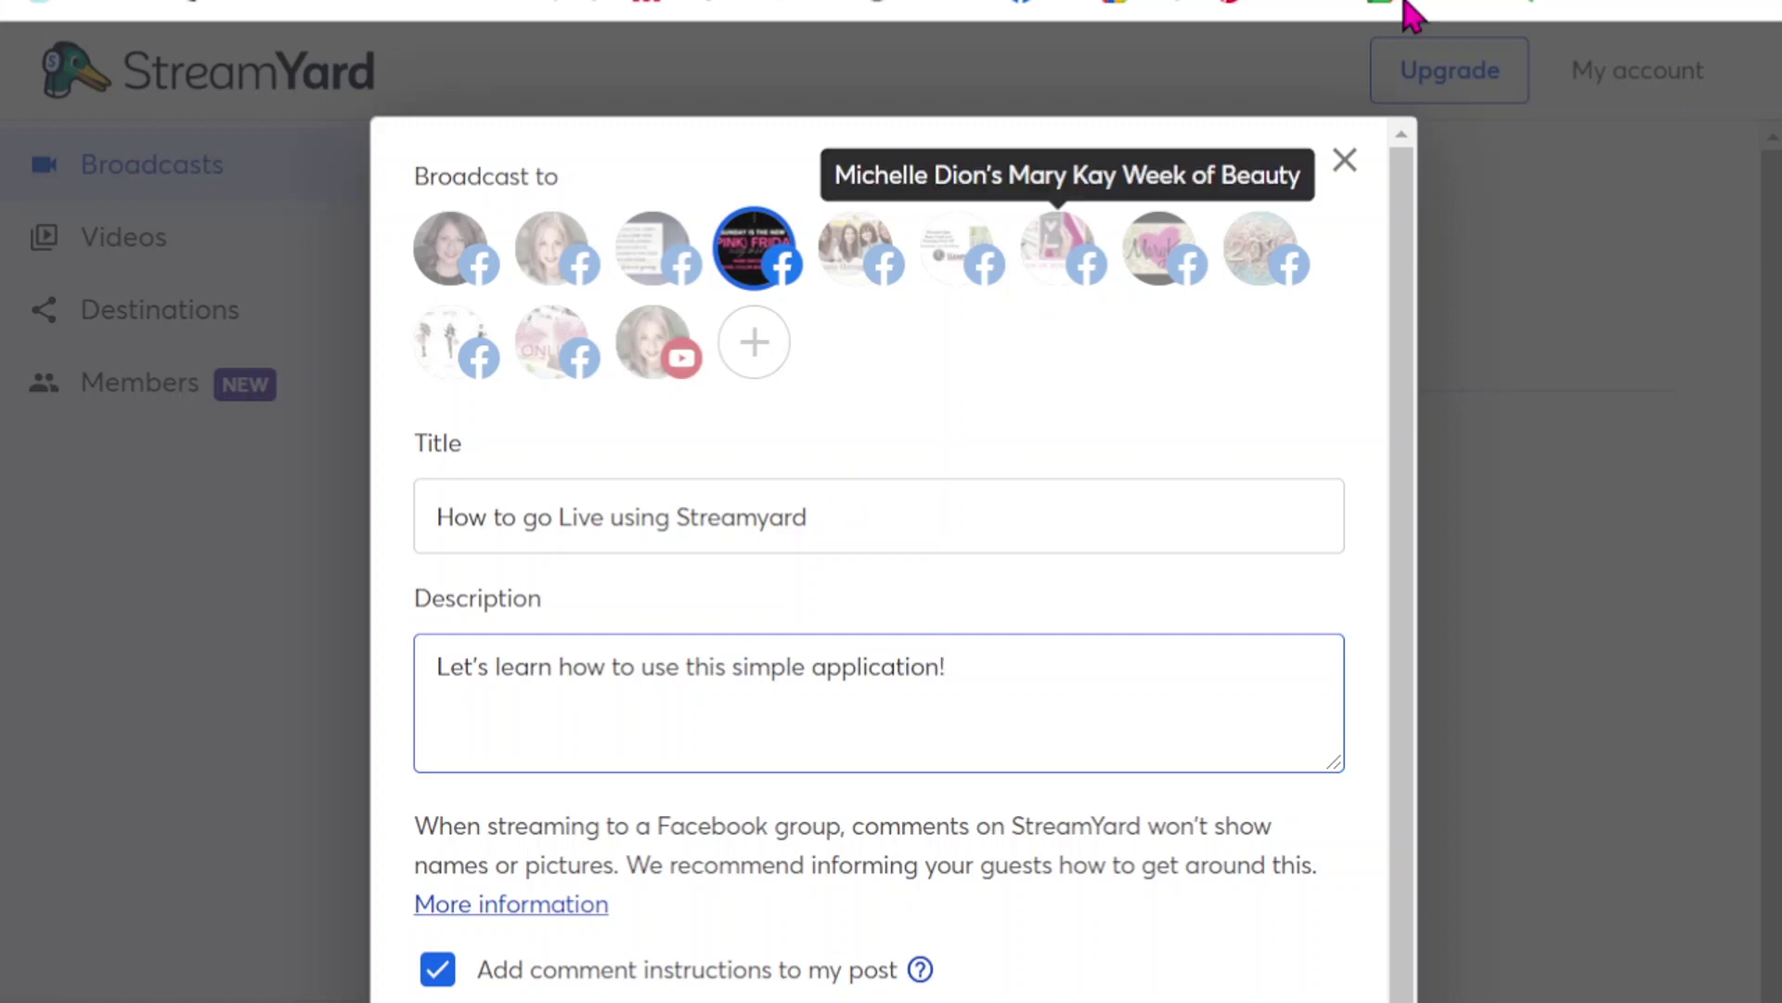
scroll(1068, 738, down, 2)
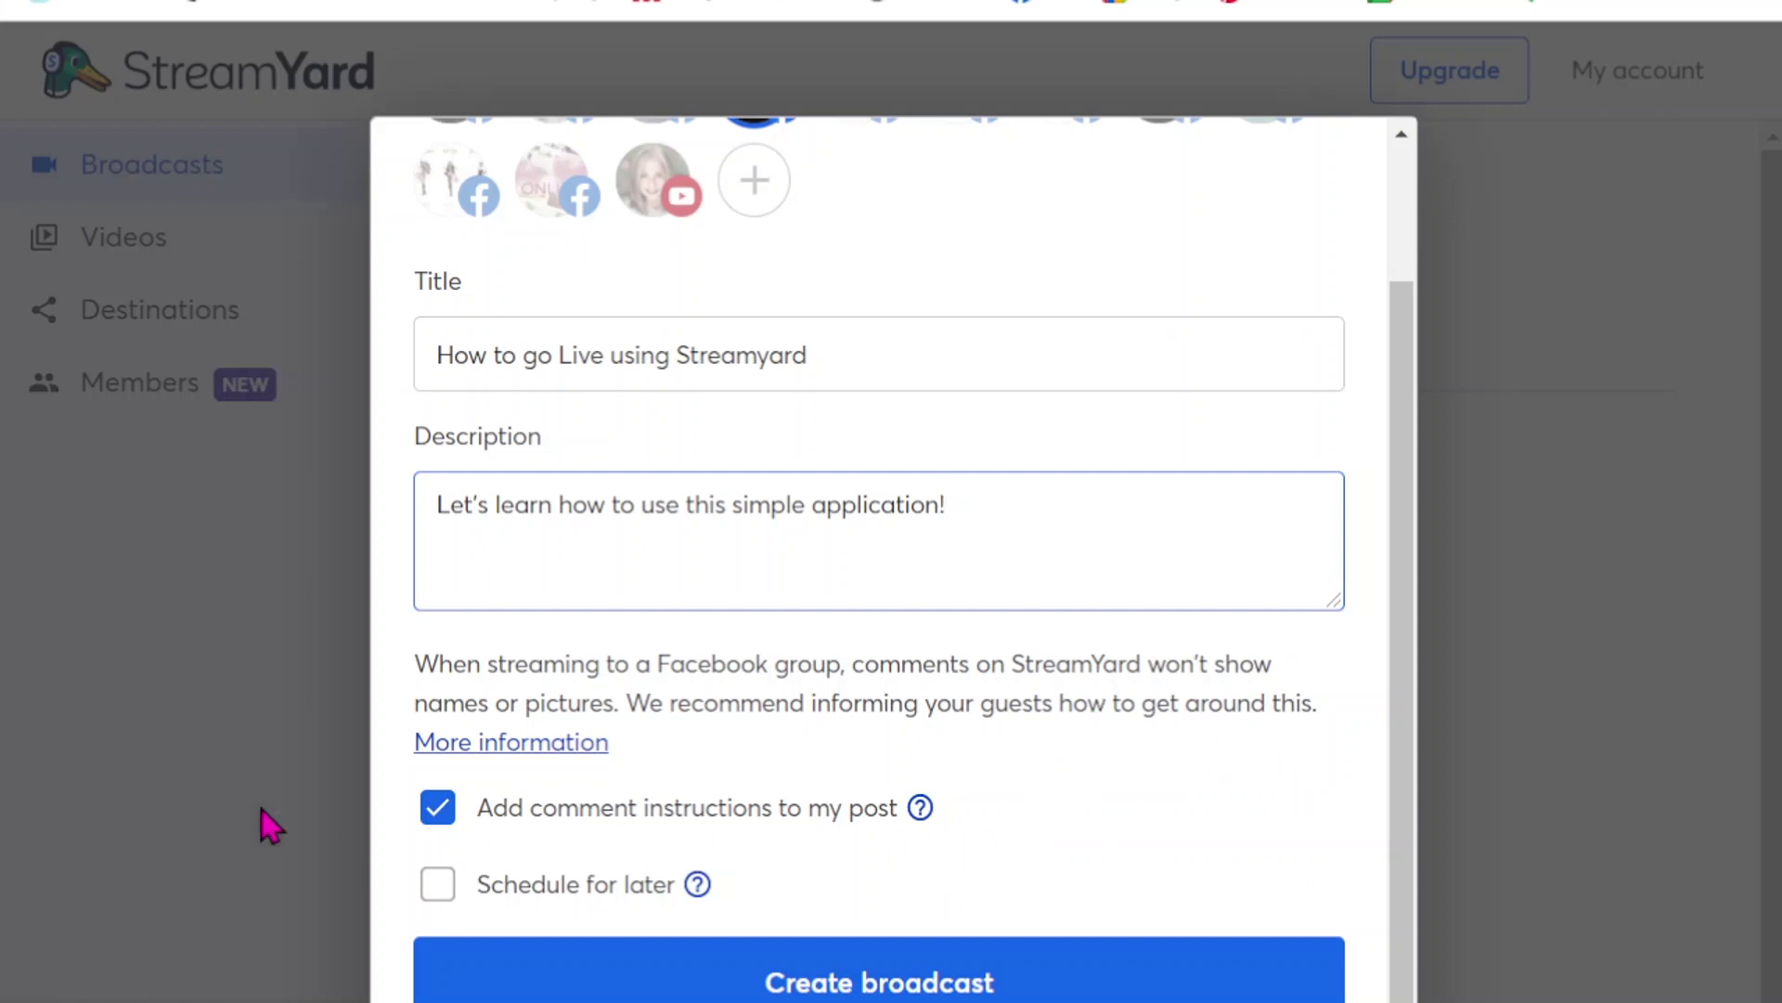
- Schedule the broadcast for later, browsing the Mary Kay folder for a thumbnail but adding none
click(438, 887)
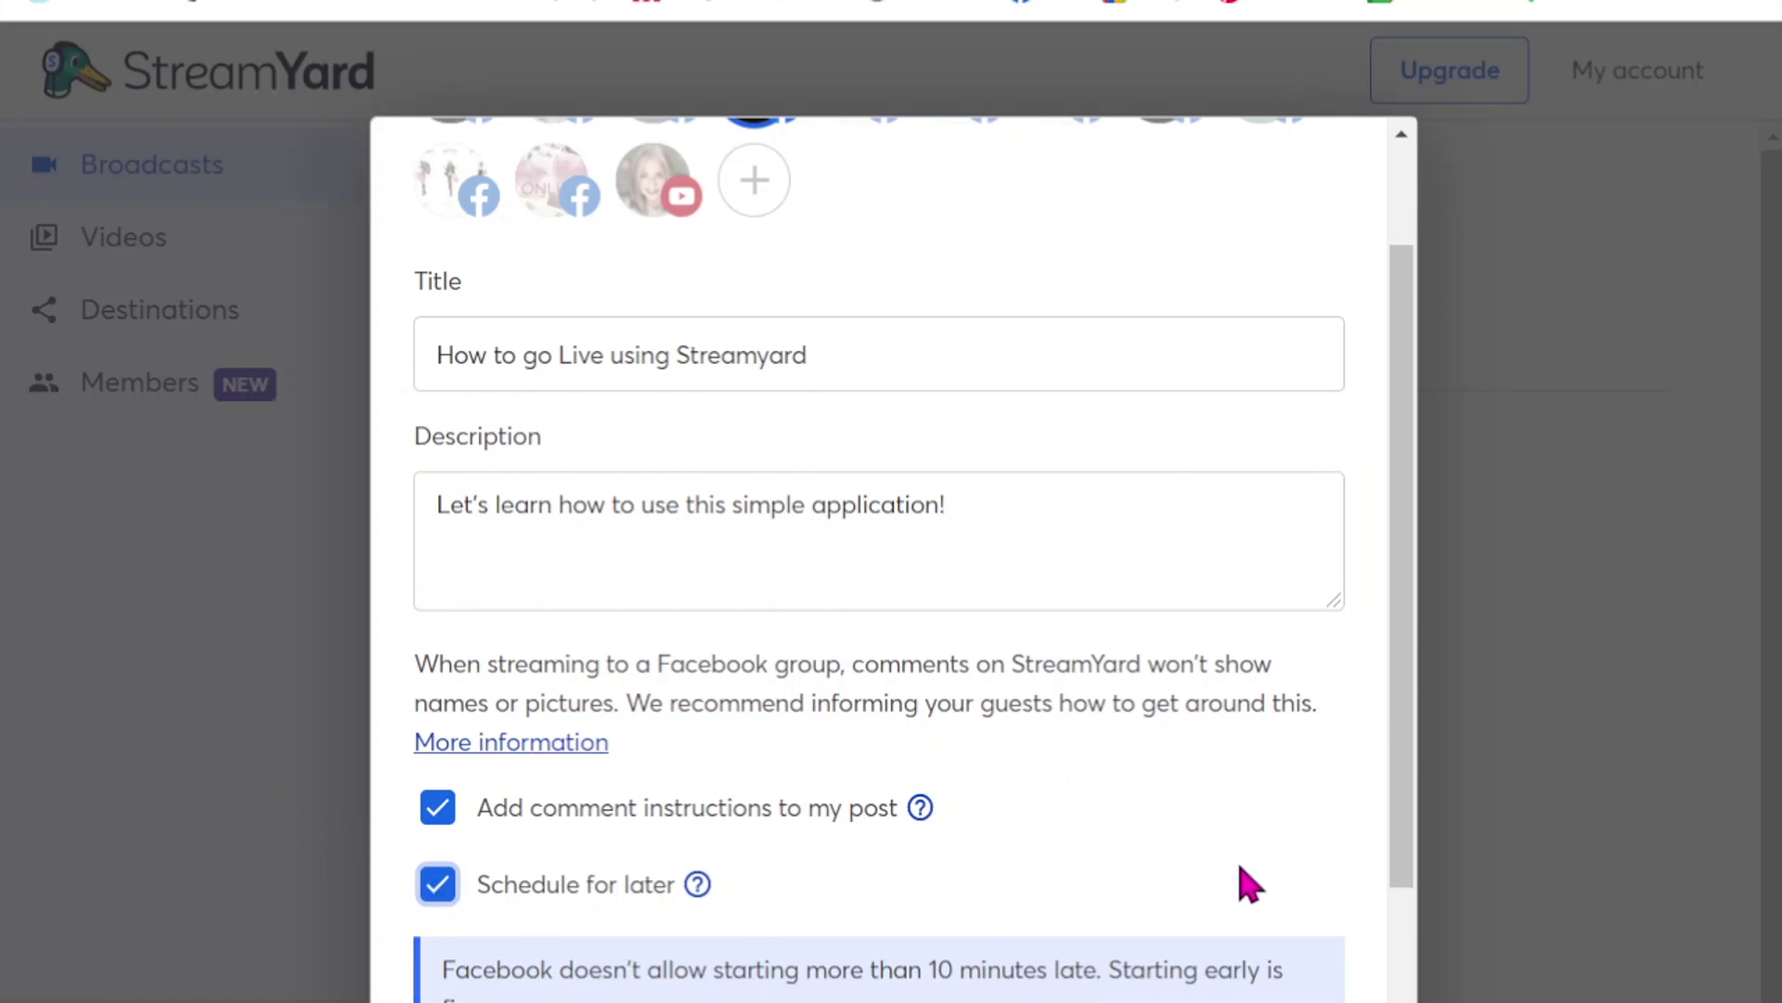
scroll(1319, 868, down, 4)
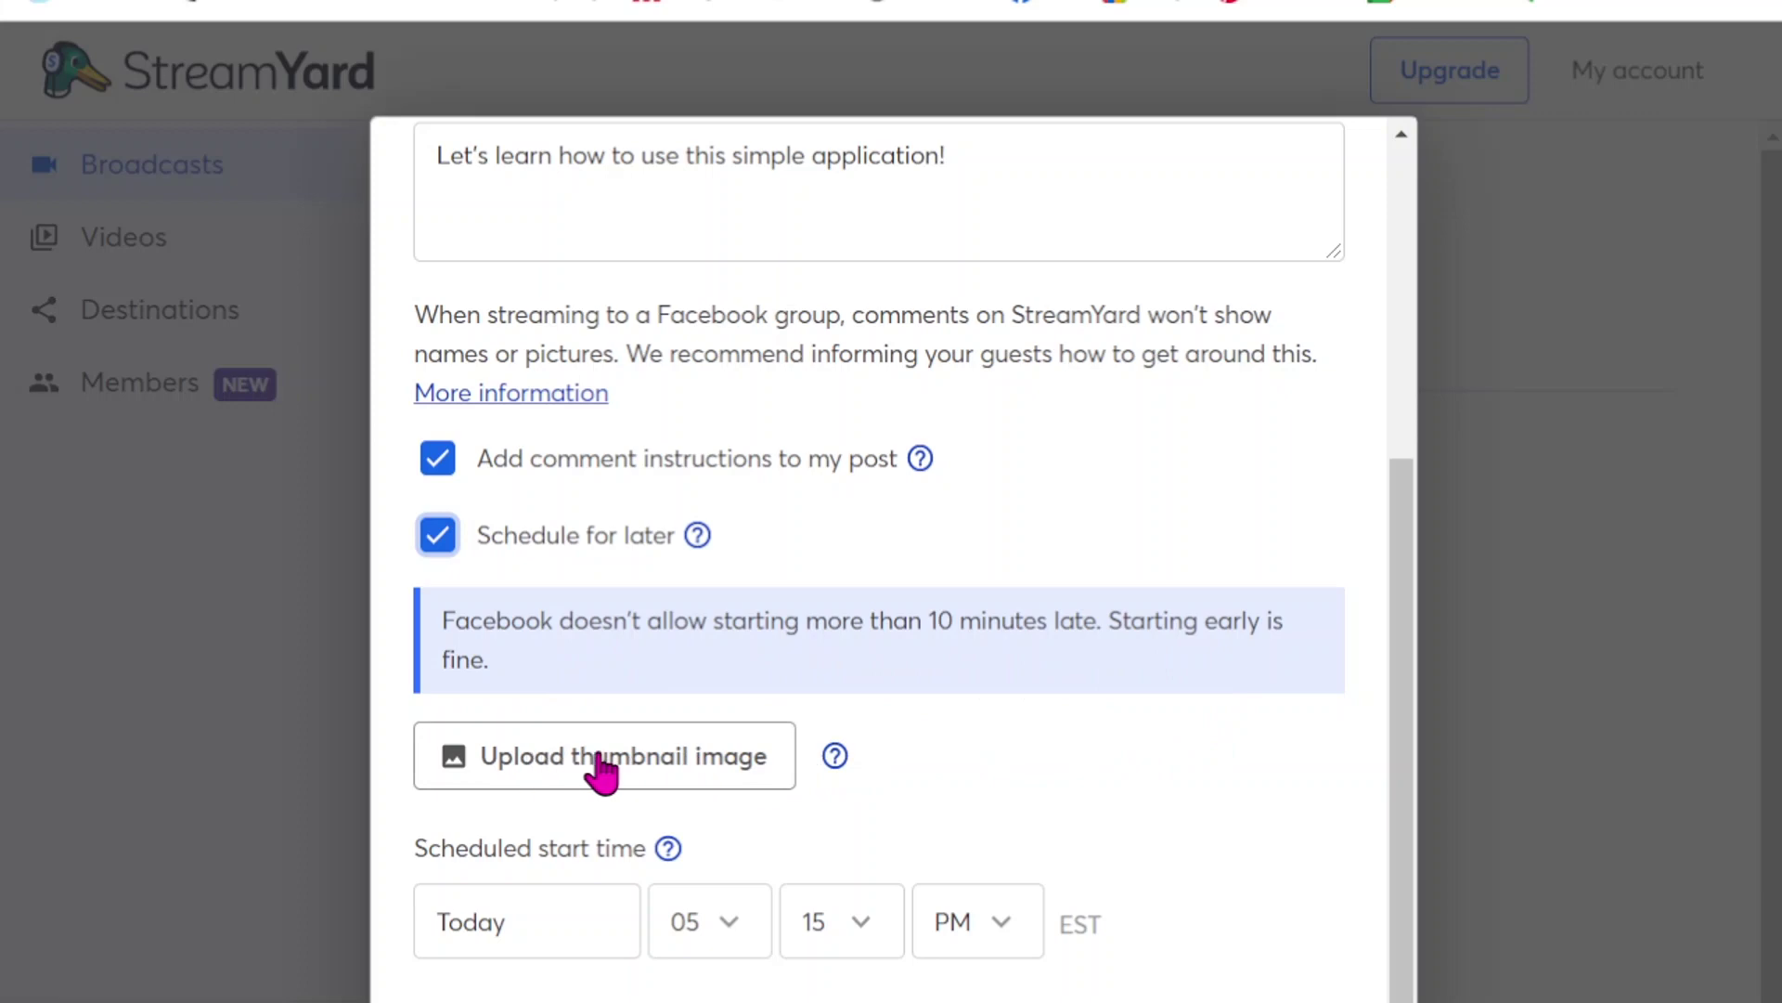
click(685, 775)
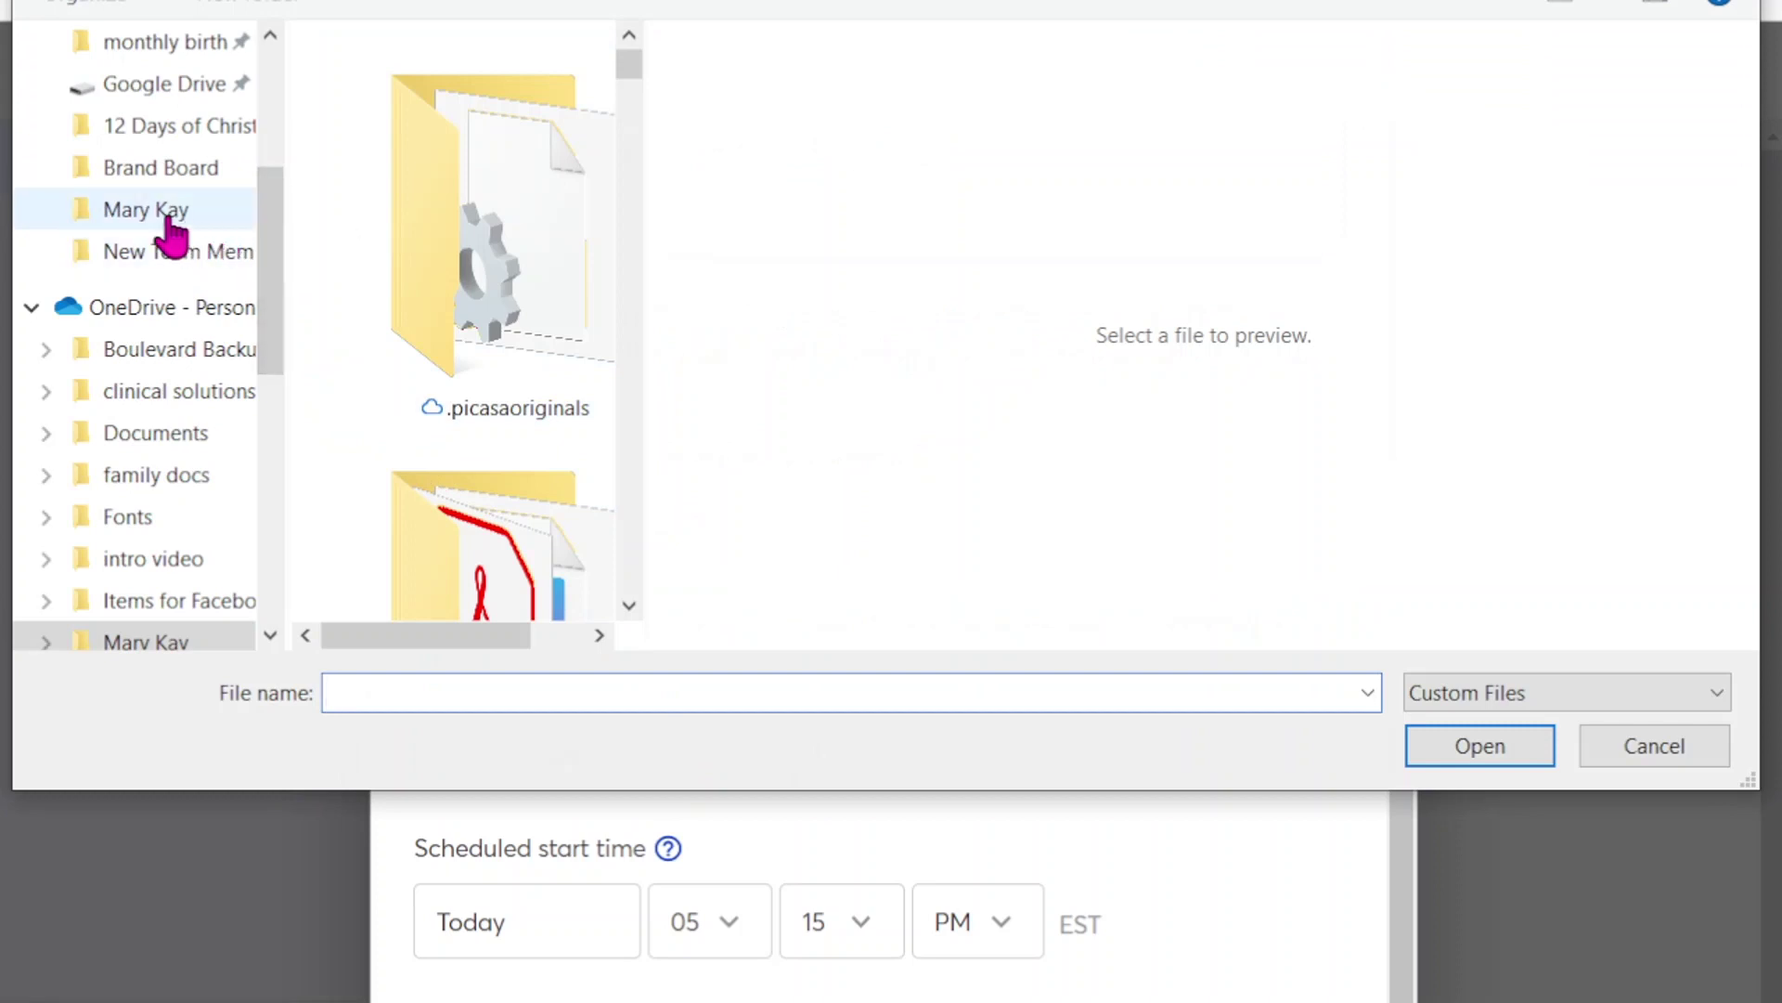
click(141, 212)
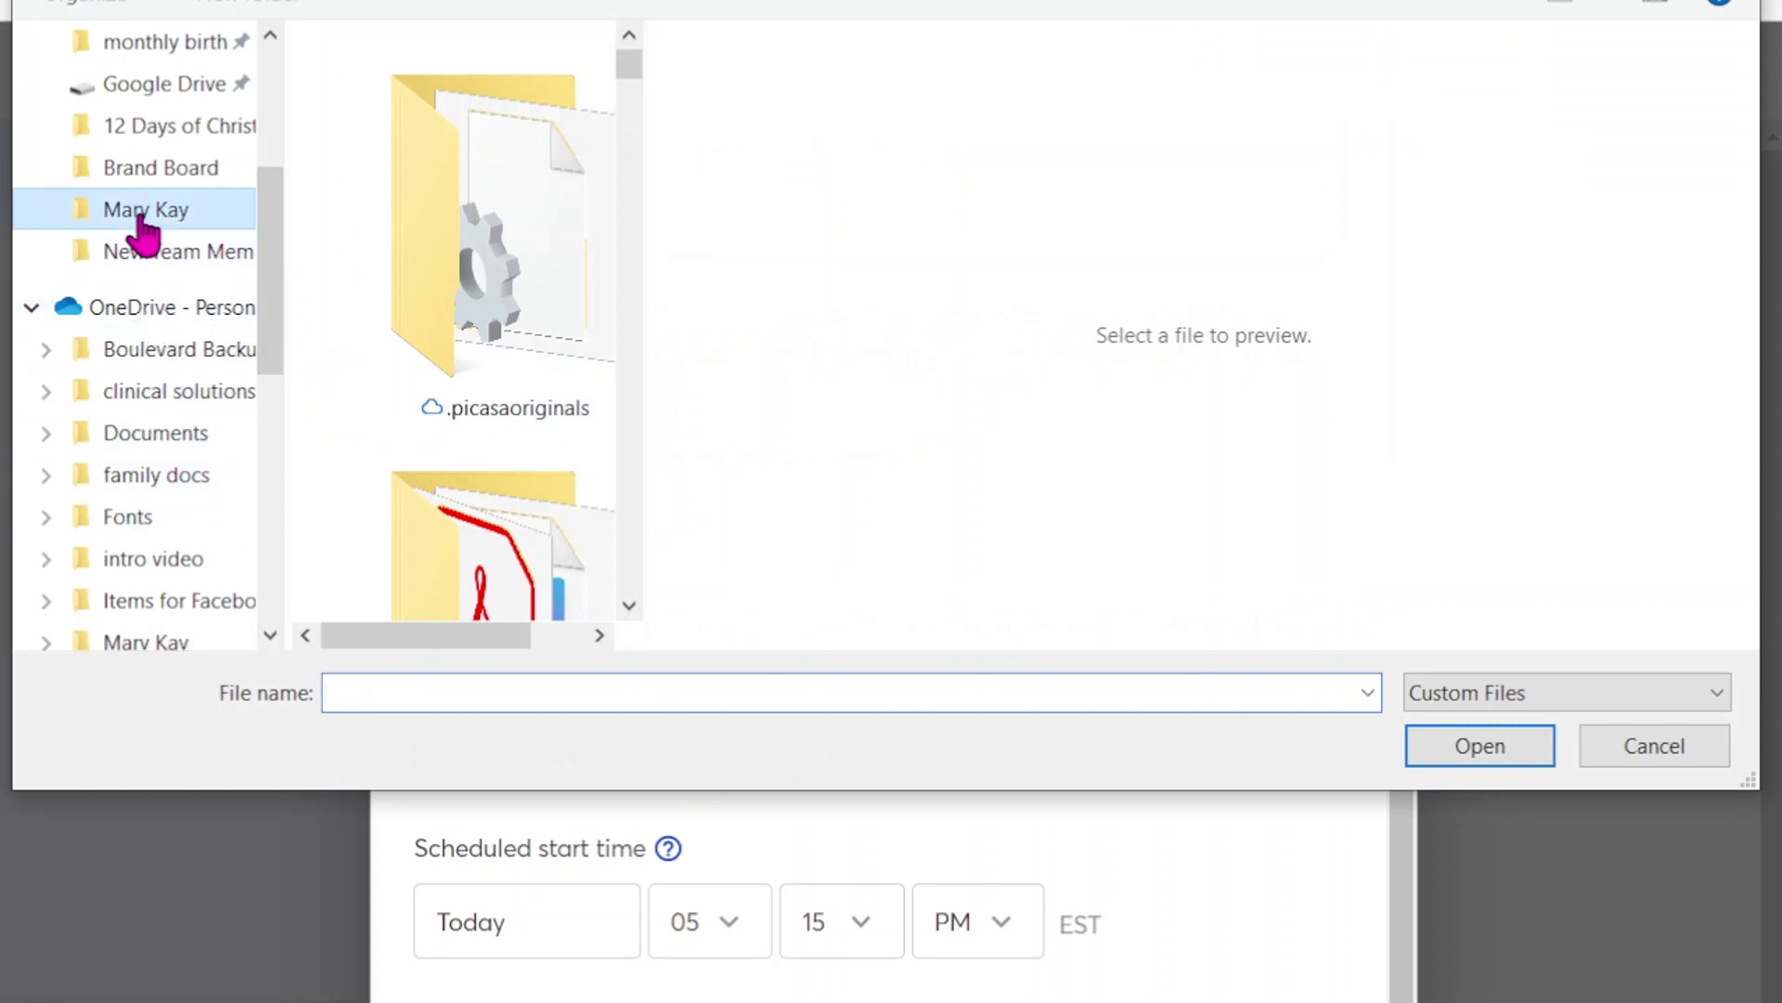
drag(629, 61, 625, 222)
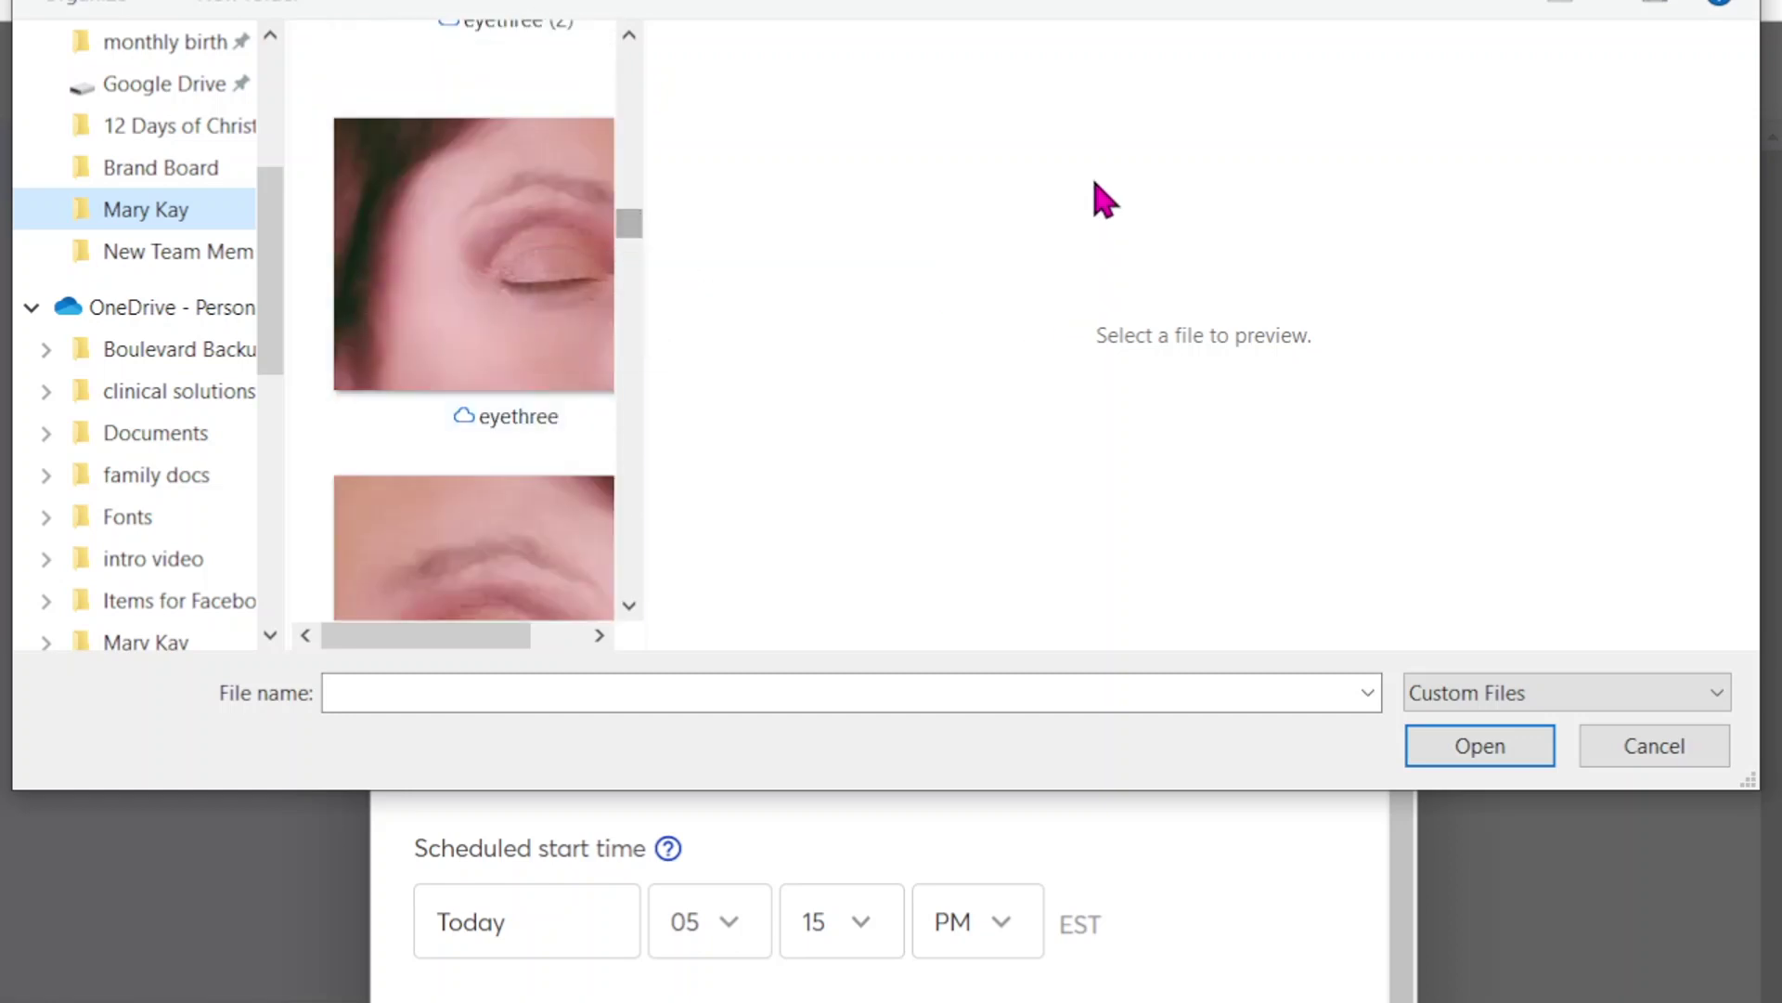
click(1638, 756)
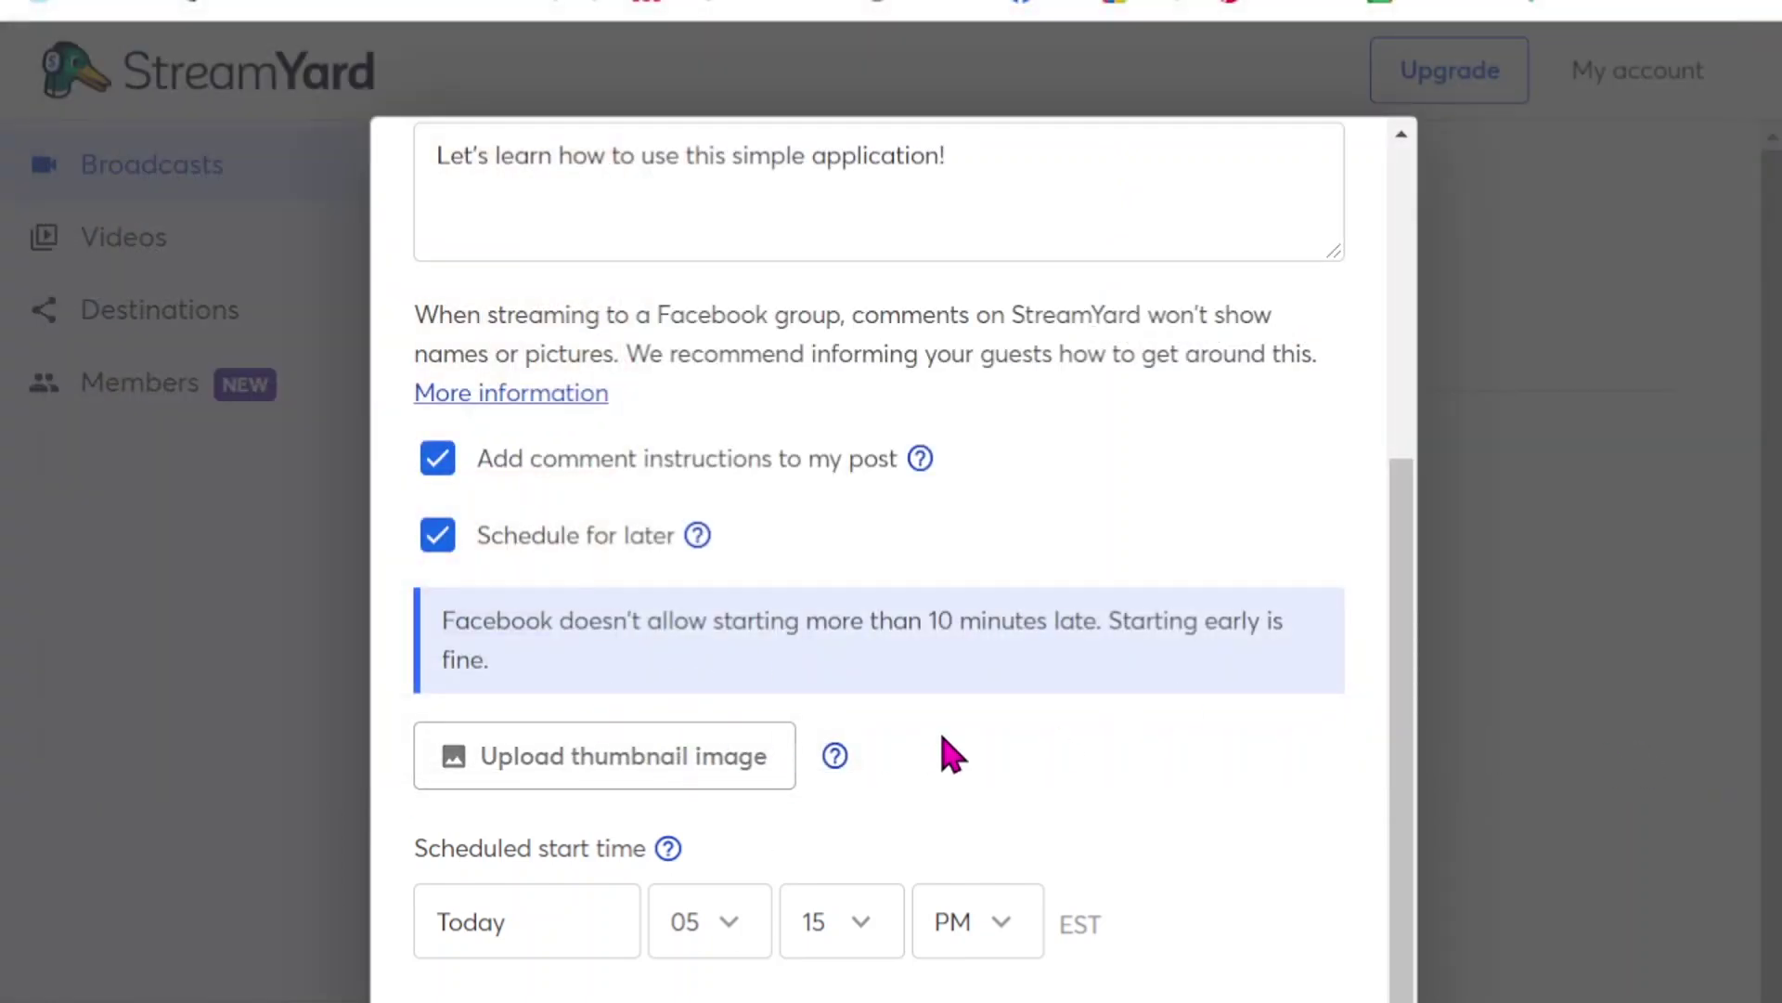
scroll(1182, 830, down, 1)
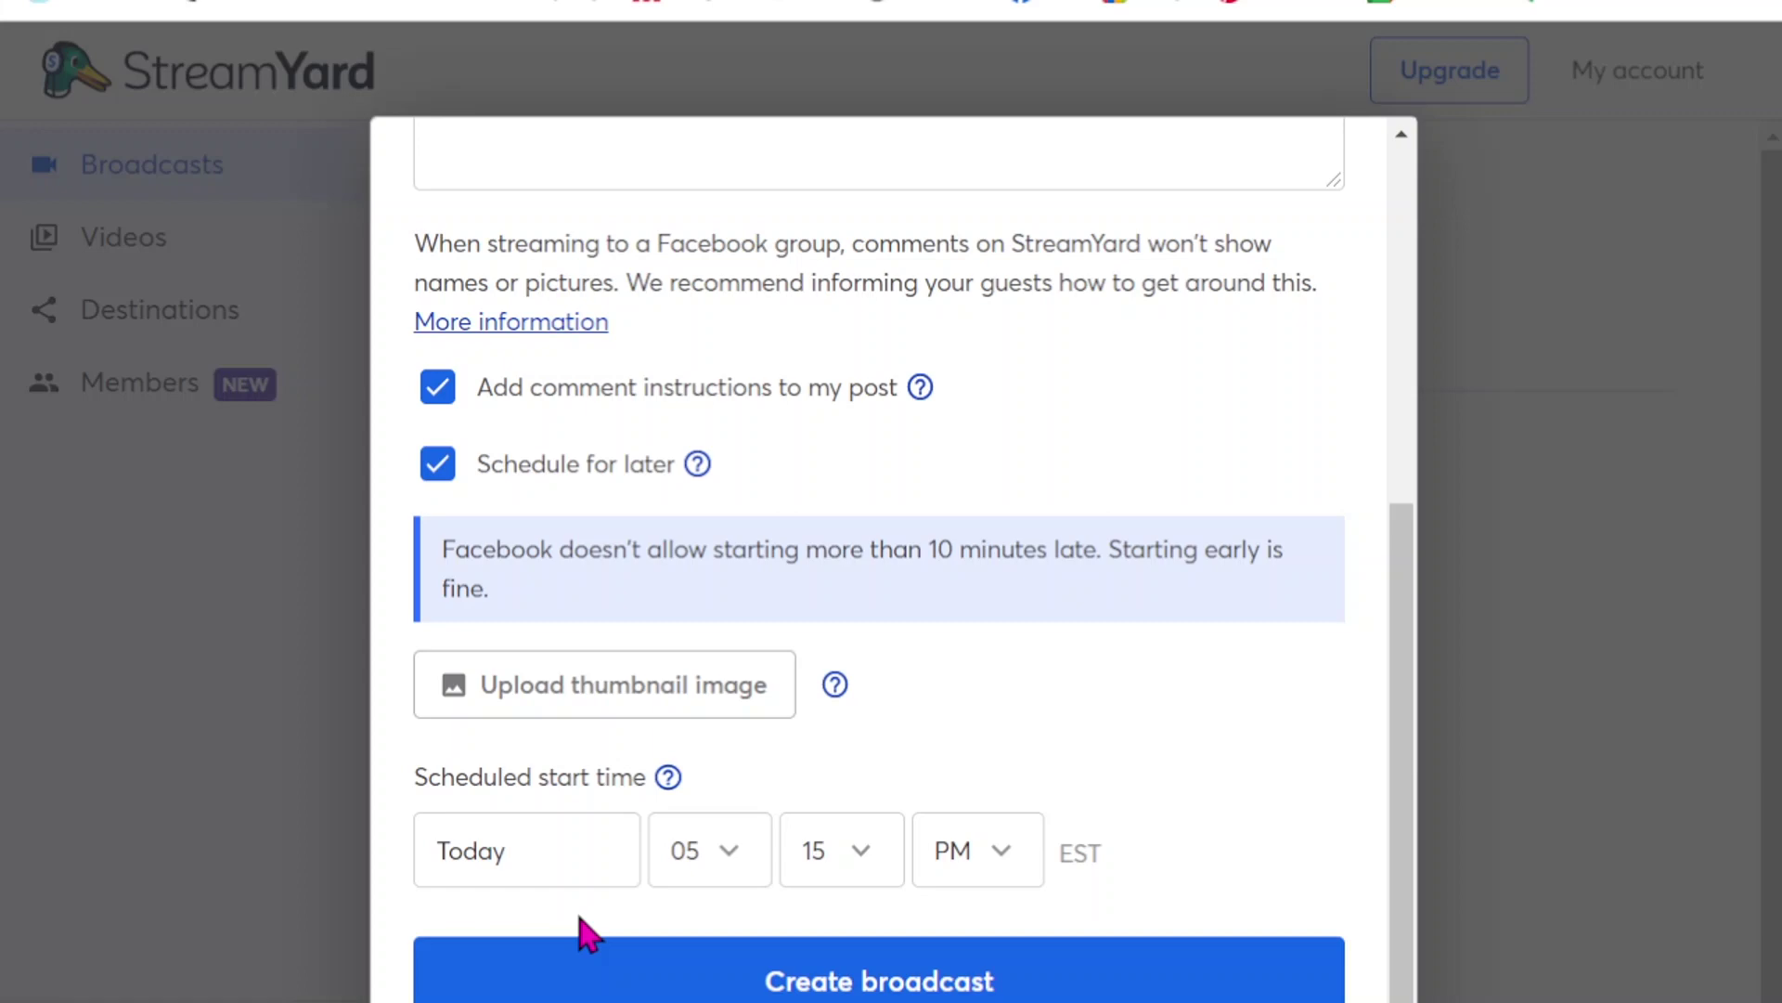
drag(1405, 760, 1424, 334)
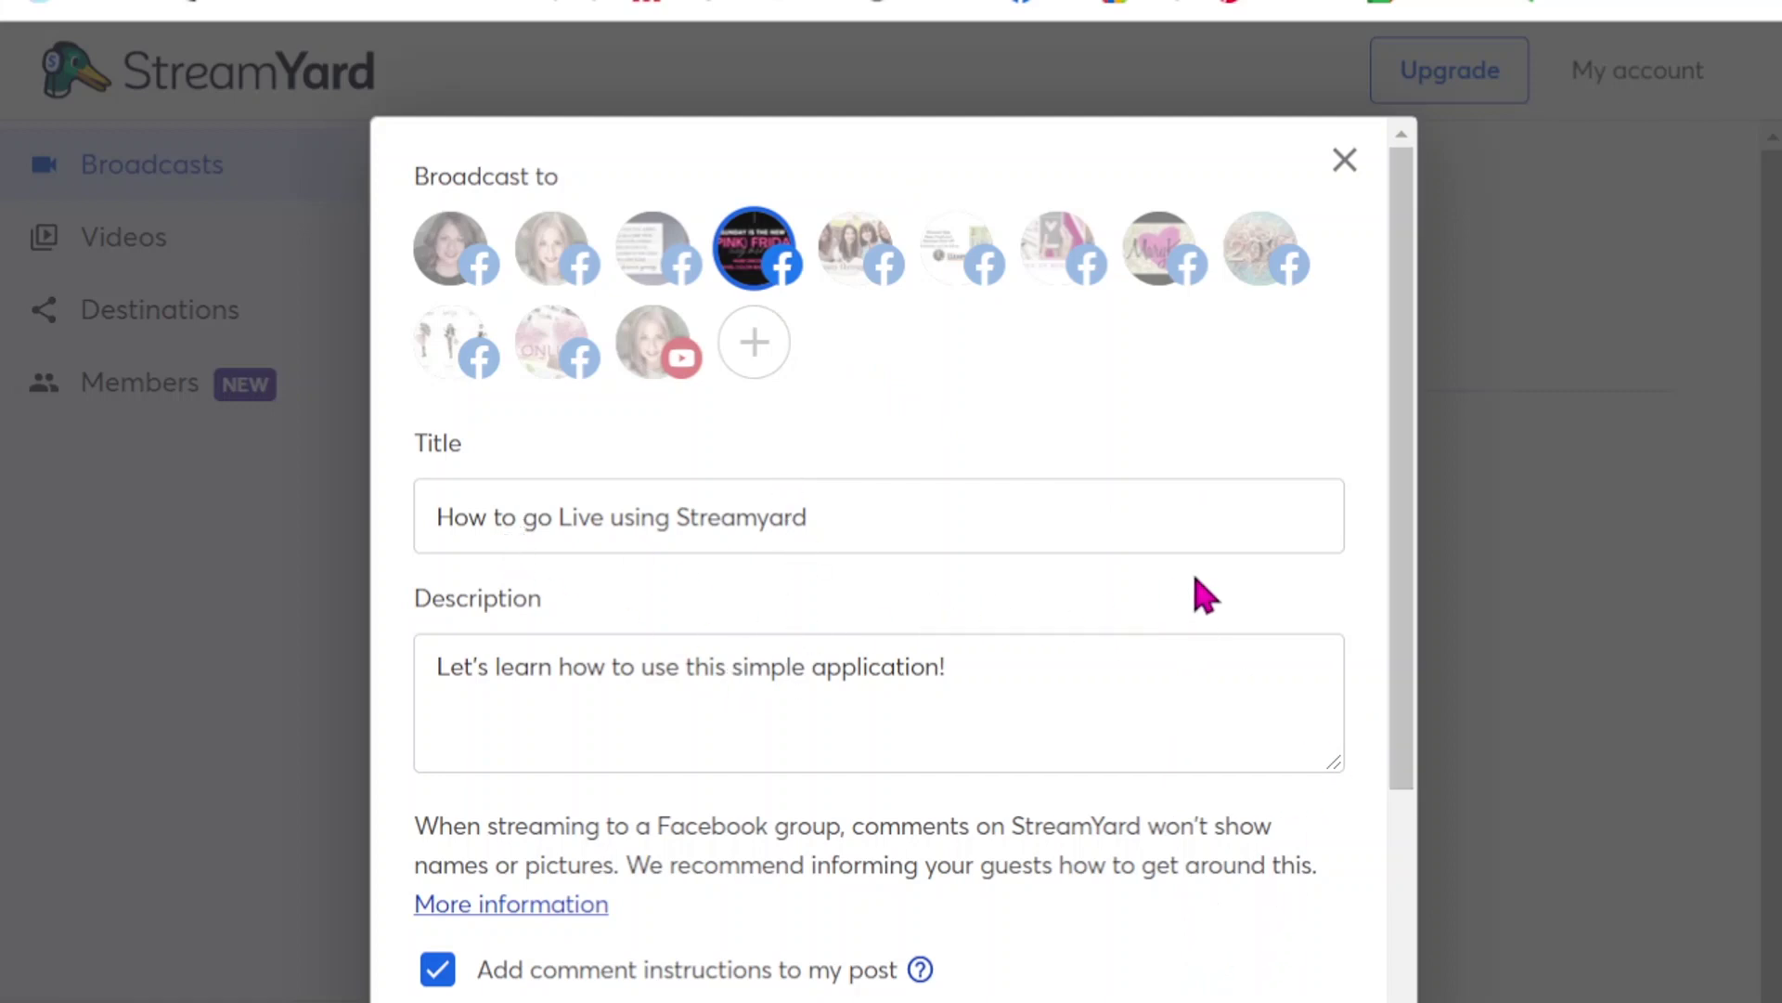
drag(1413, 696, 1381, 966)
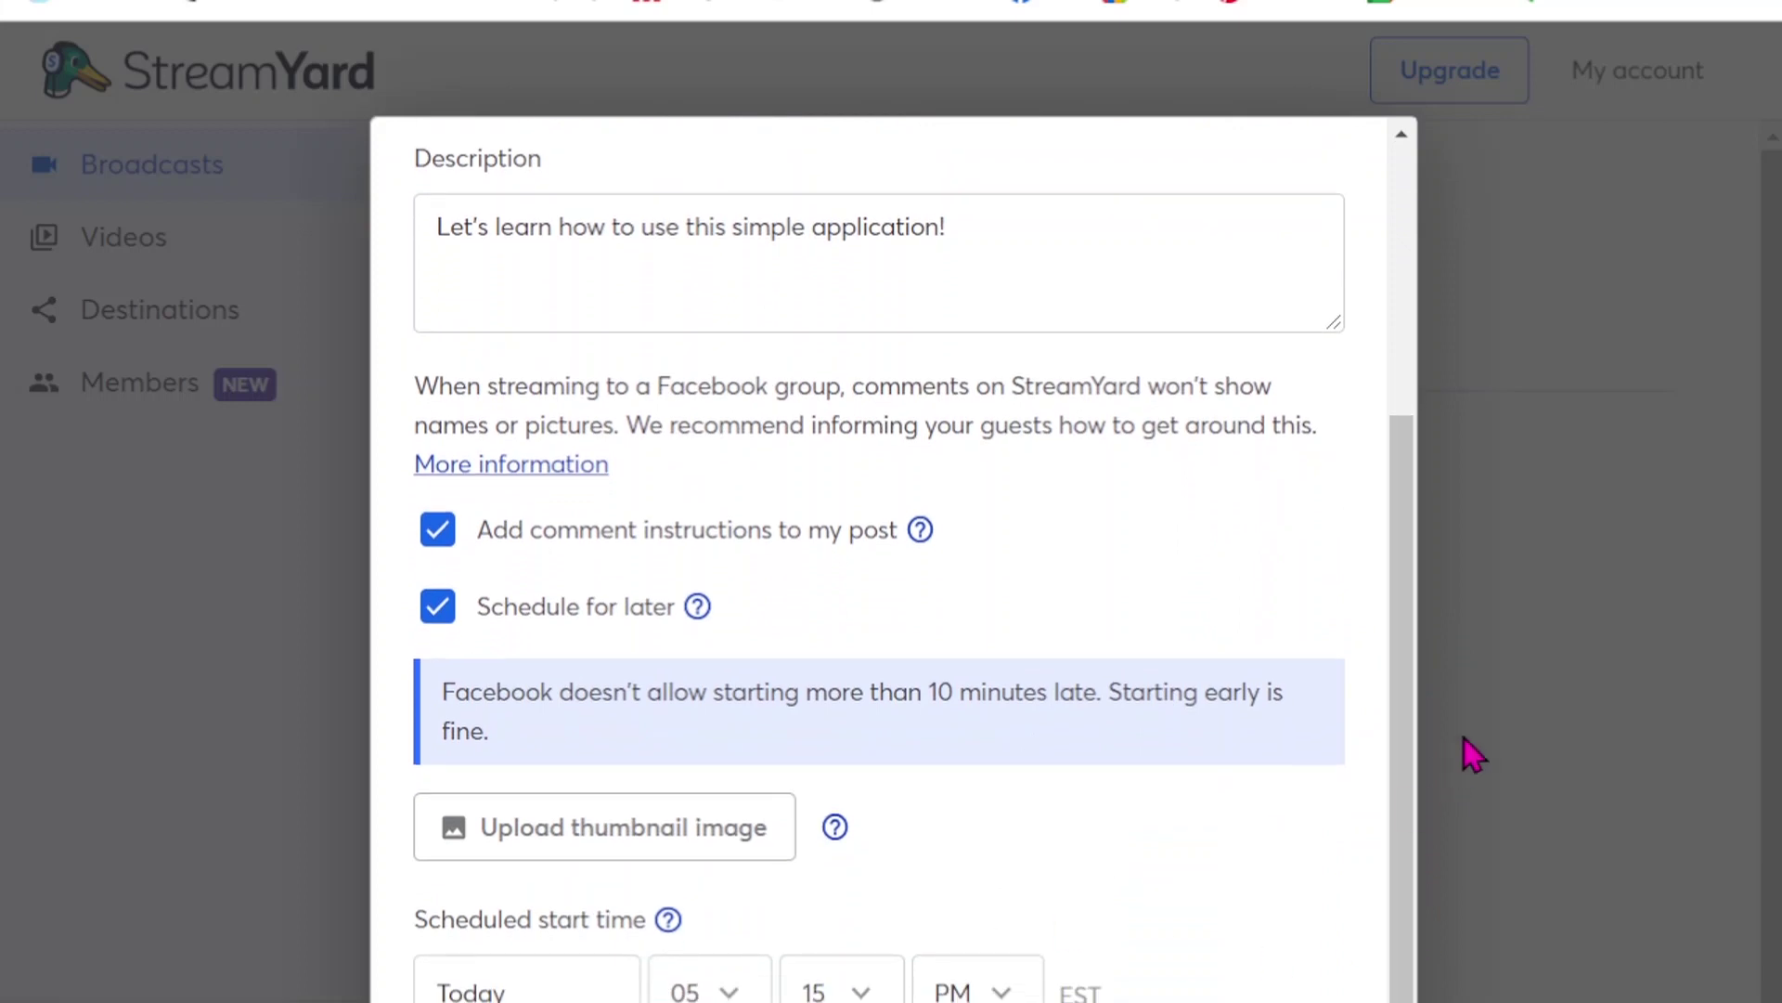
drag(1404, 755, 1404, 884)
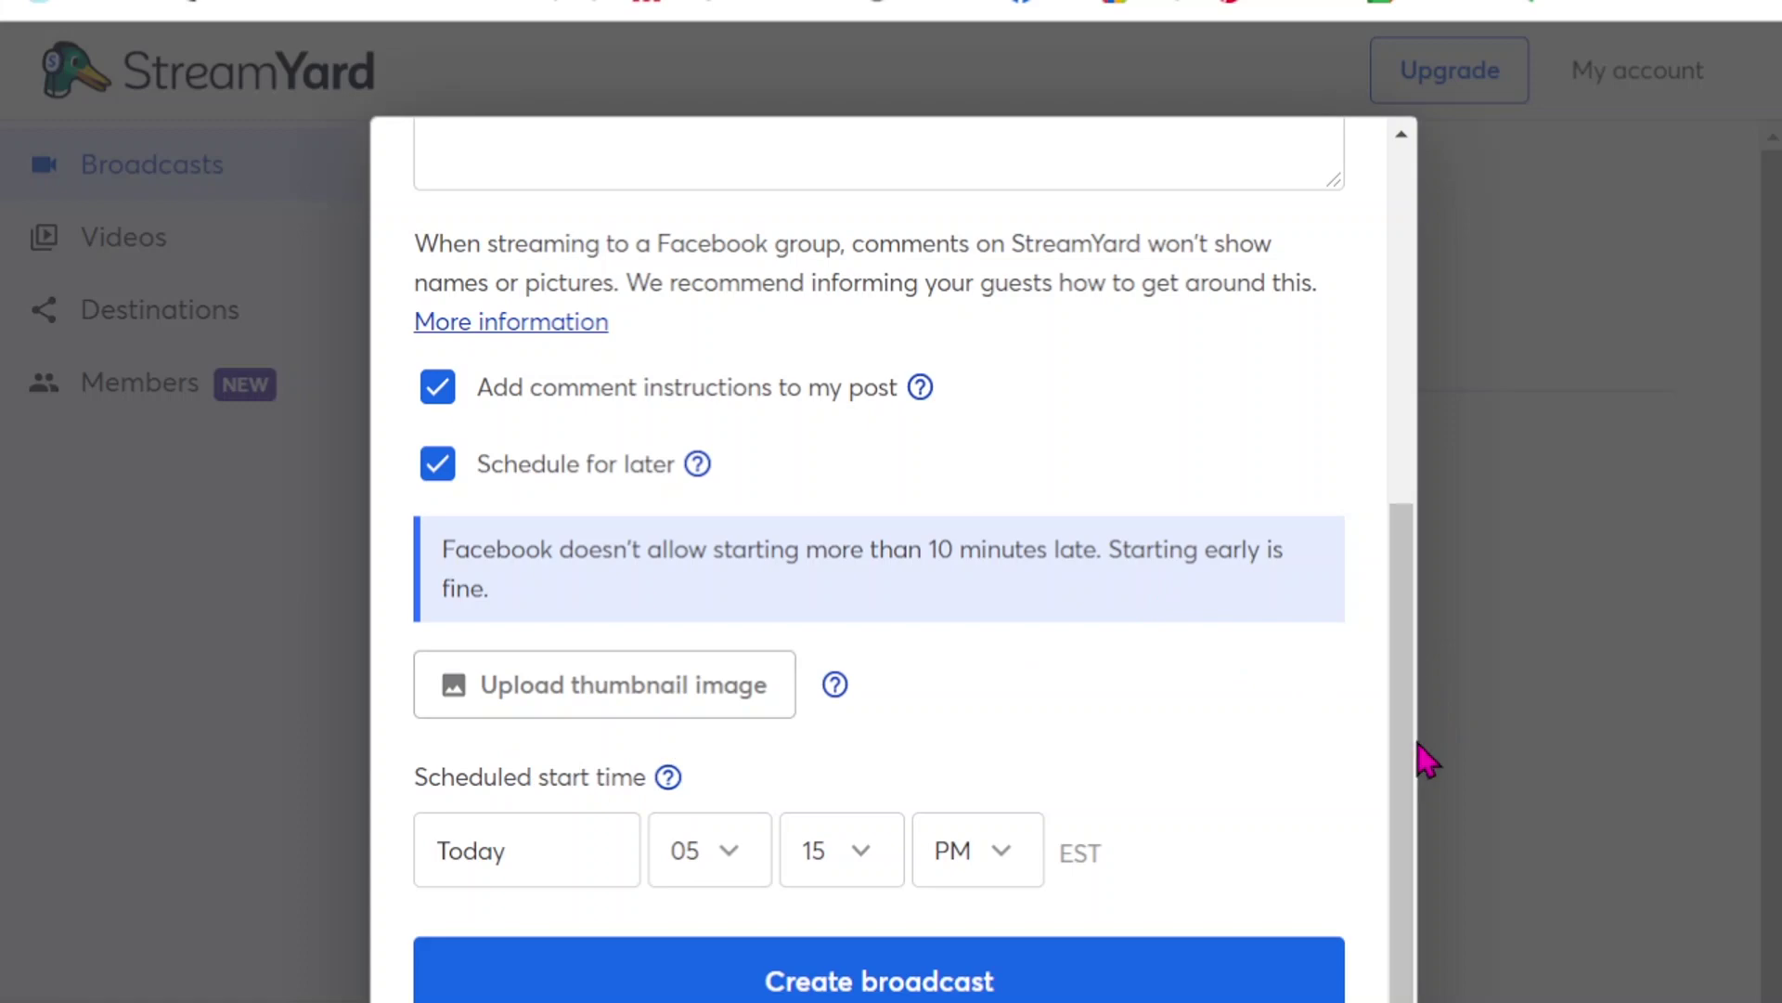
drag(1402, 747, 1404, 318)
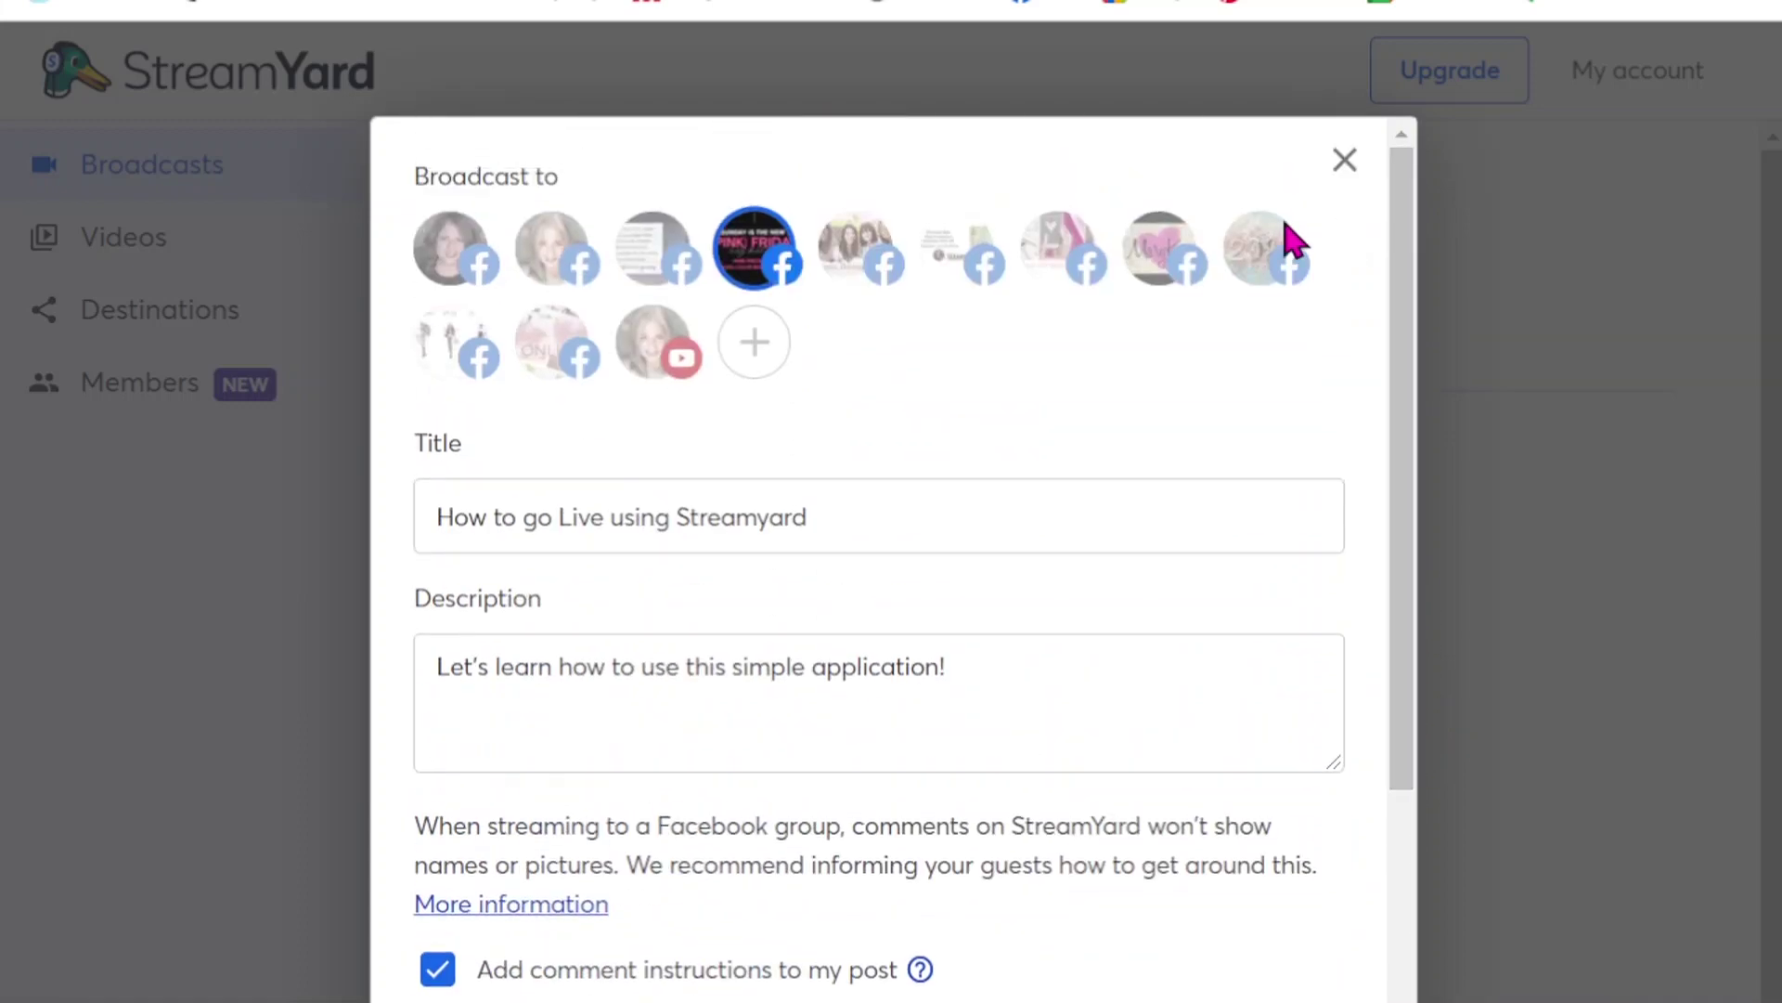
- Replace Partying Pink with the Boss Babes Online group as the broadcast destination
click(551, 361)
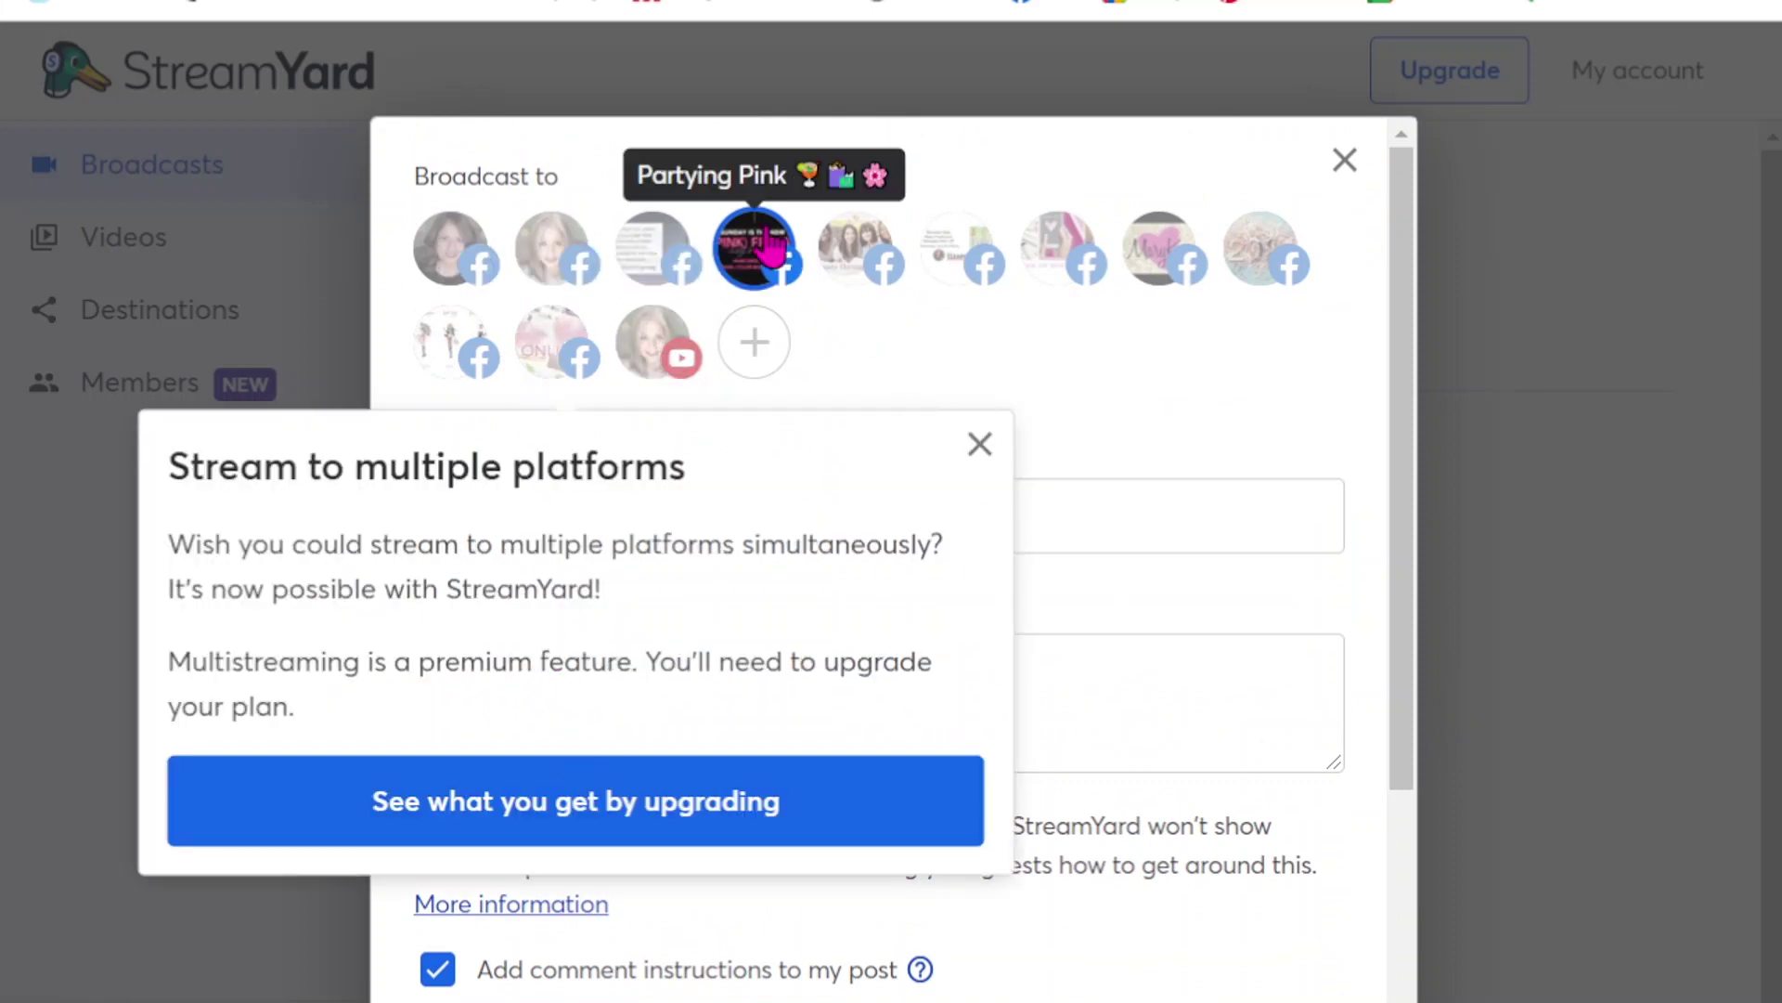
click(760, 250)
click(569, 365)
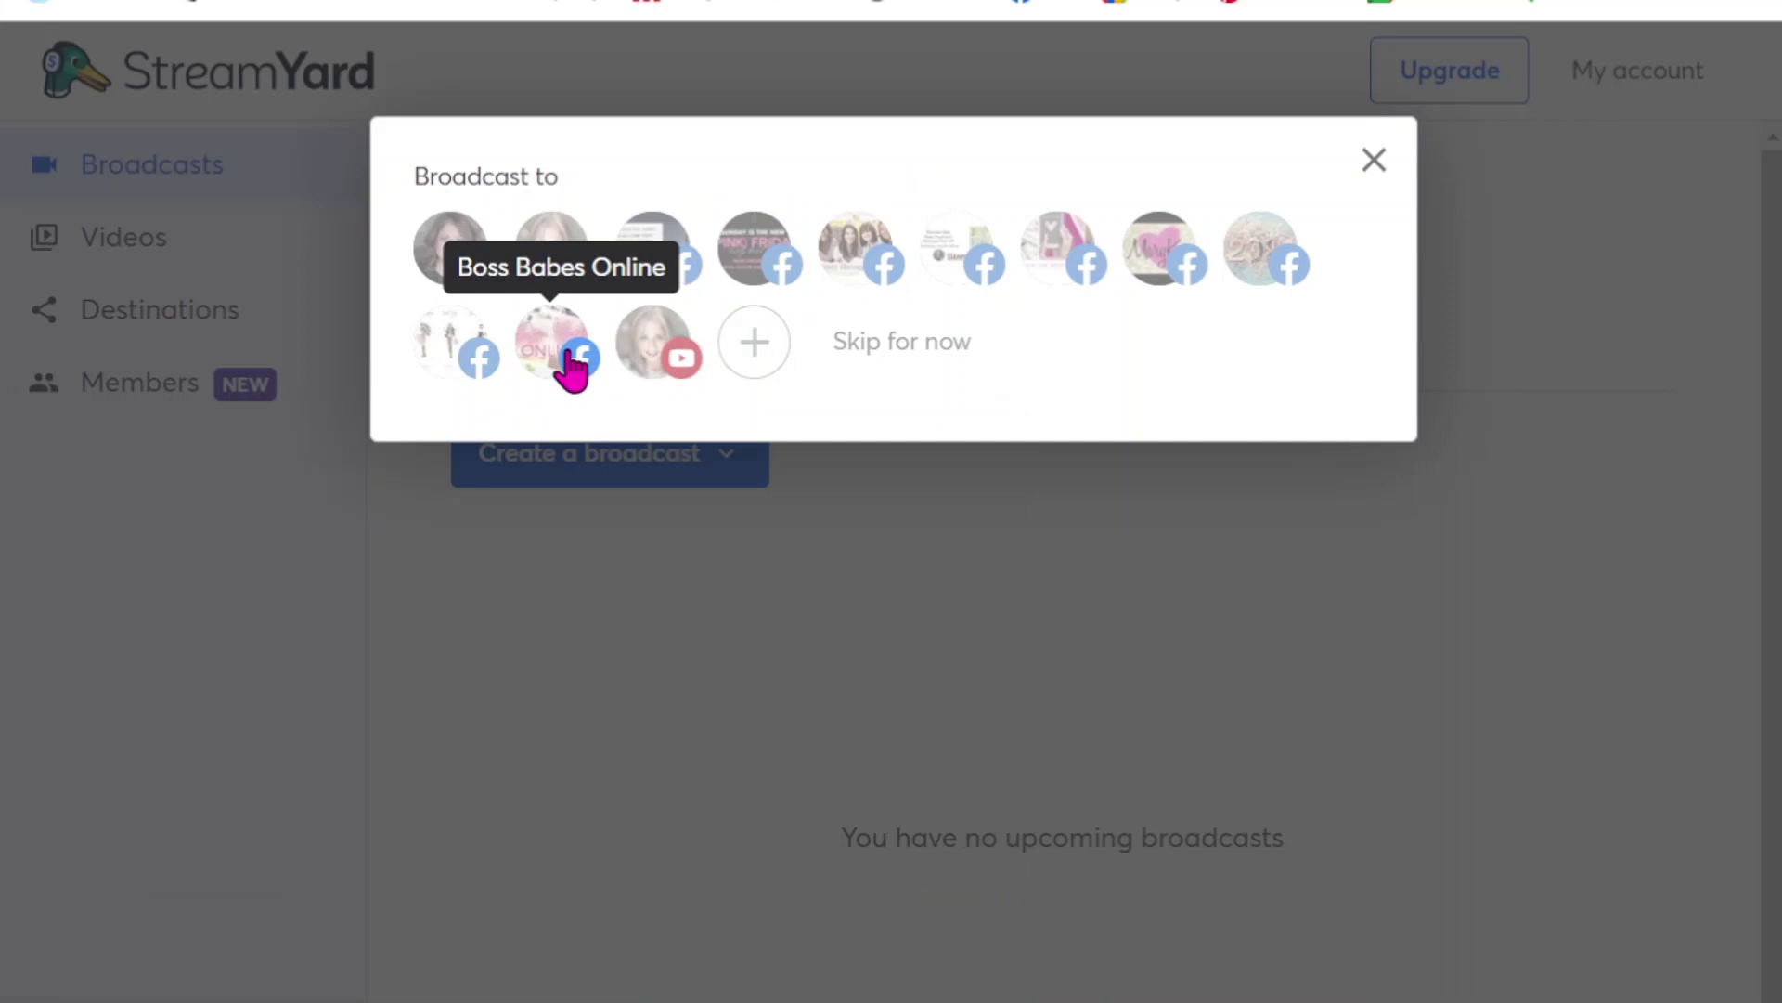
click(542, 523)
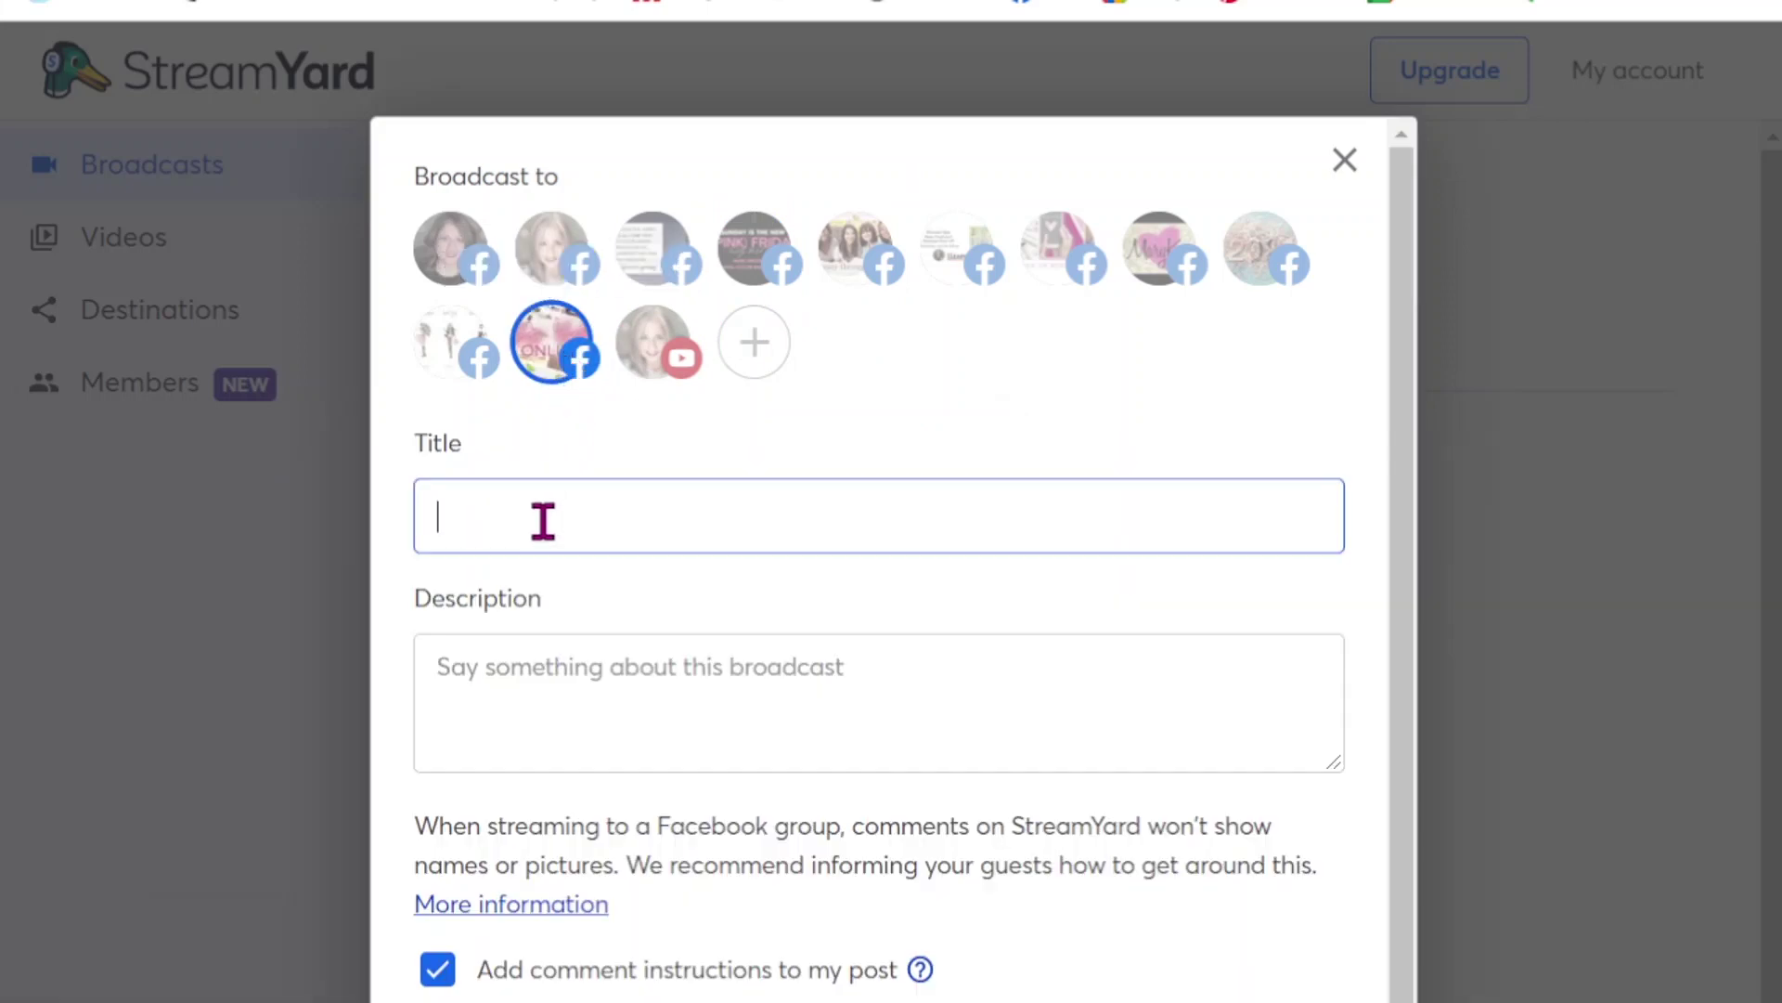
- Fill in 'testing', schedule it for later at 05:20 PM, and create the broadcast
key(Tab)
text(testing)
scroll(1265, 851, down, 2)
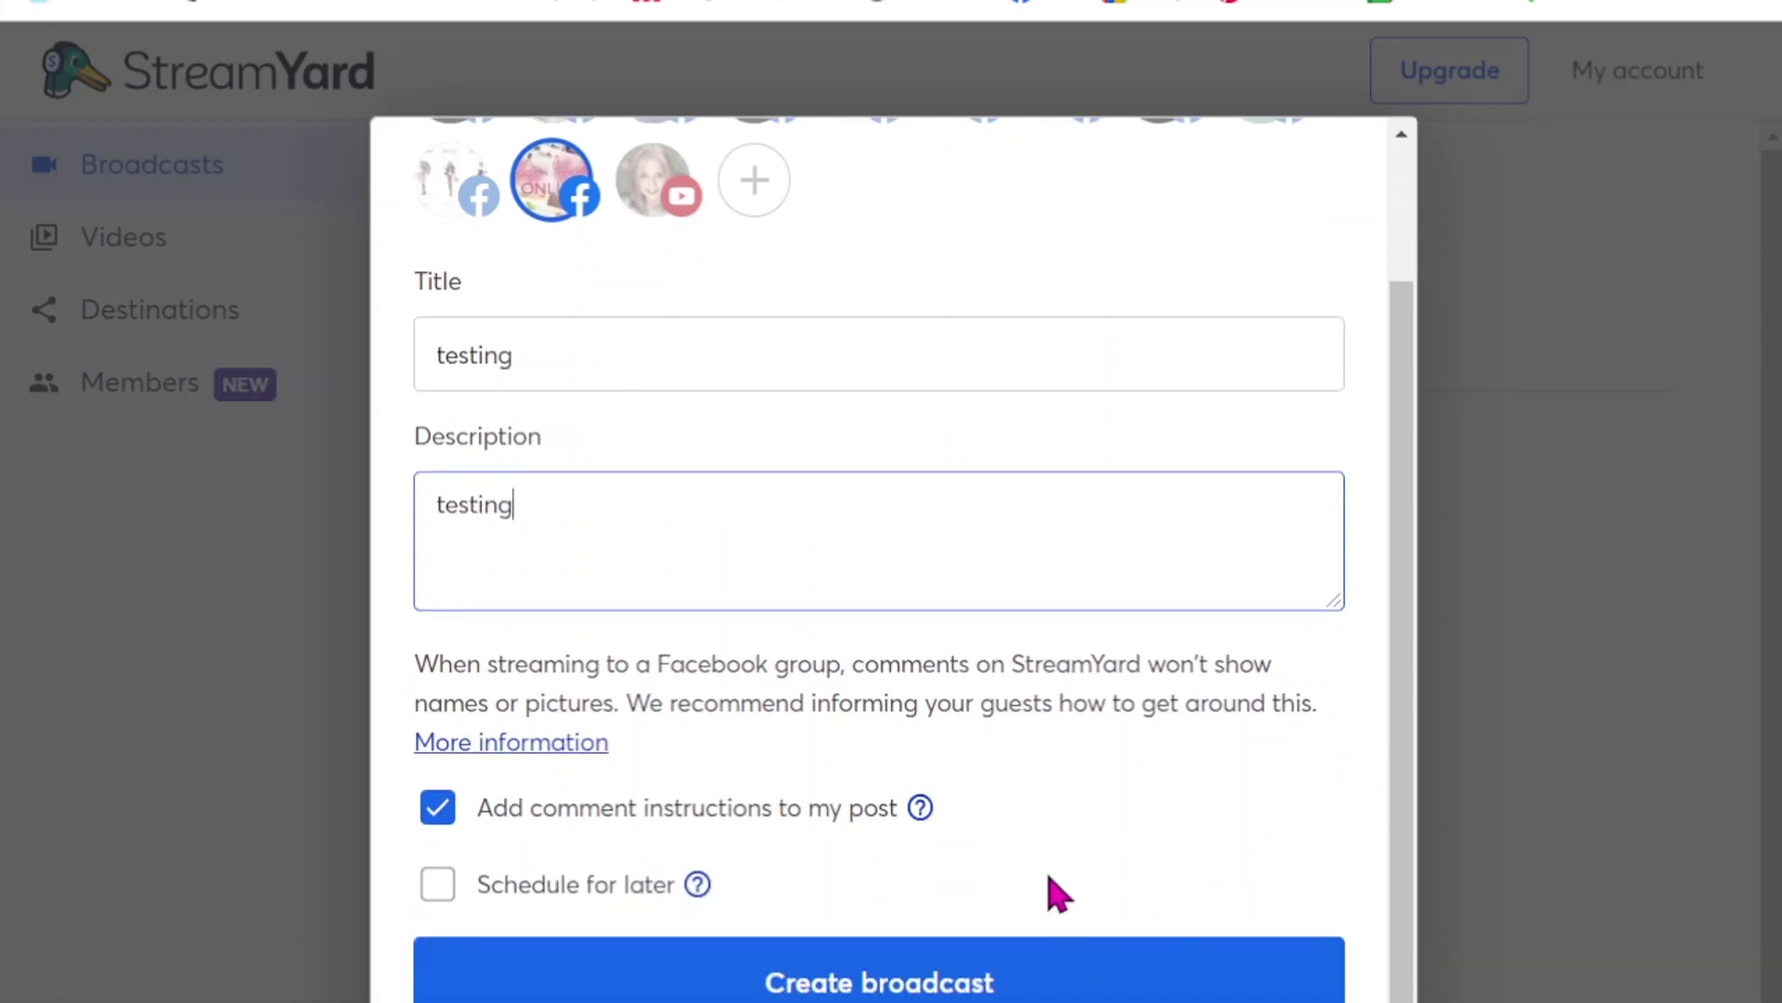
click(442, 891)
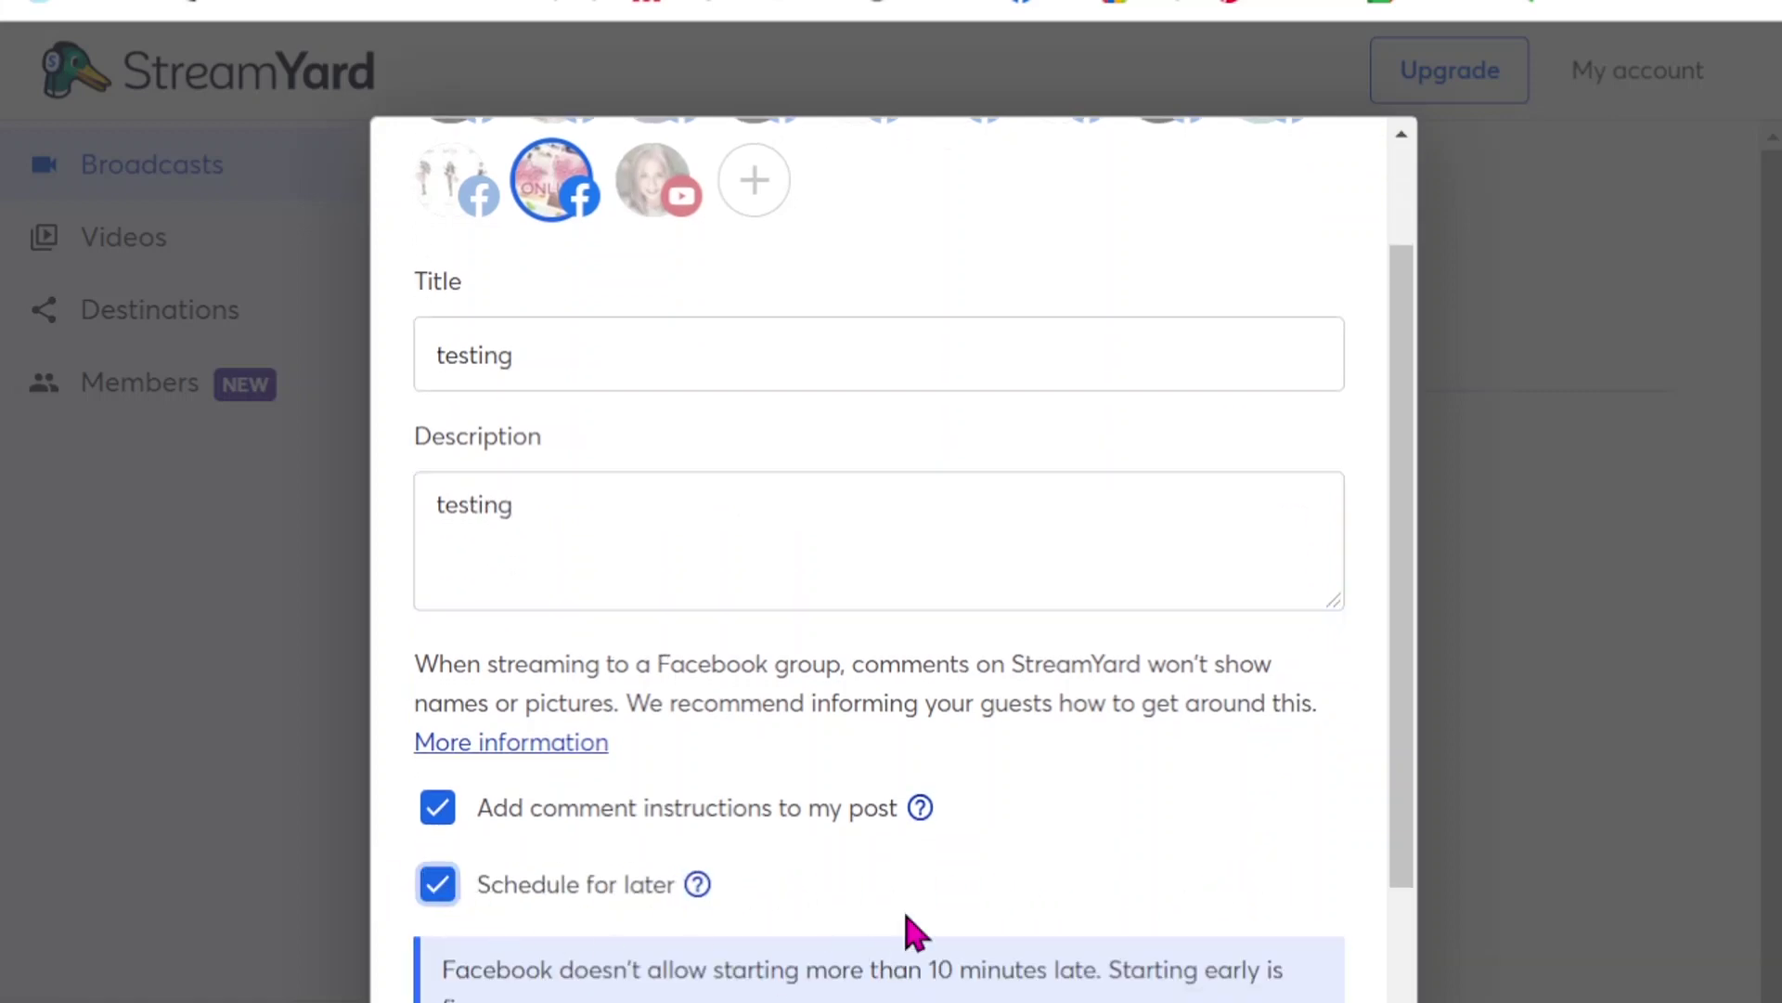
scroll(906, 928, down, 5)
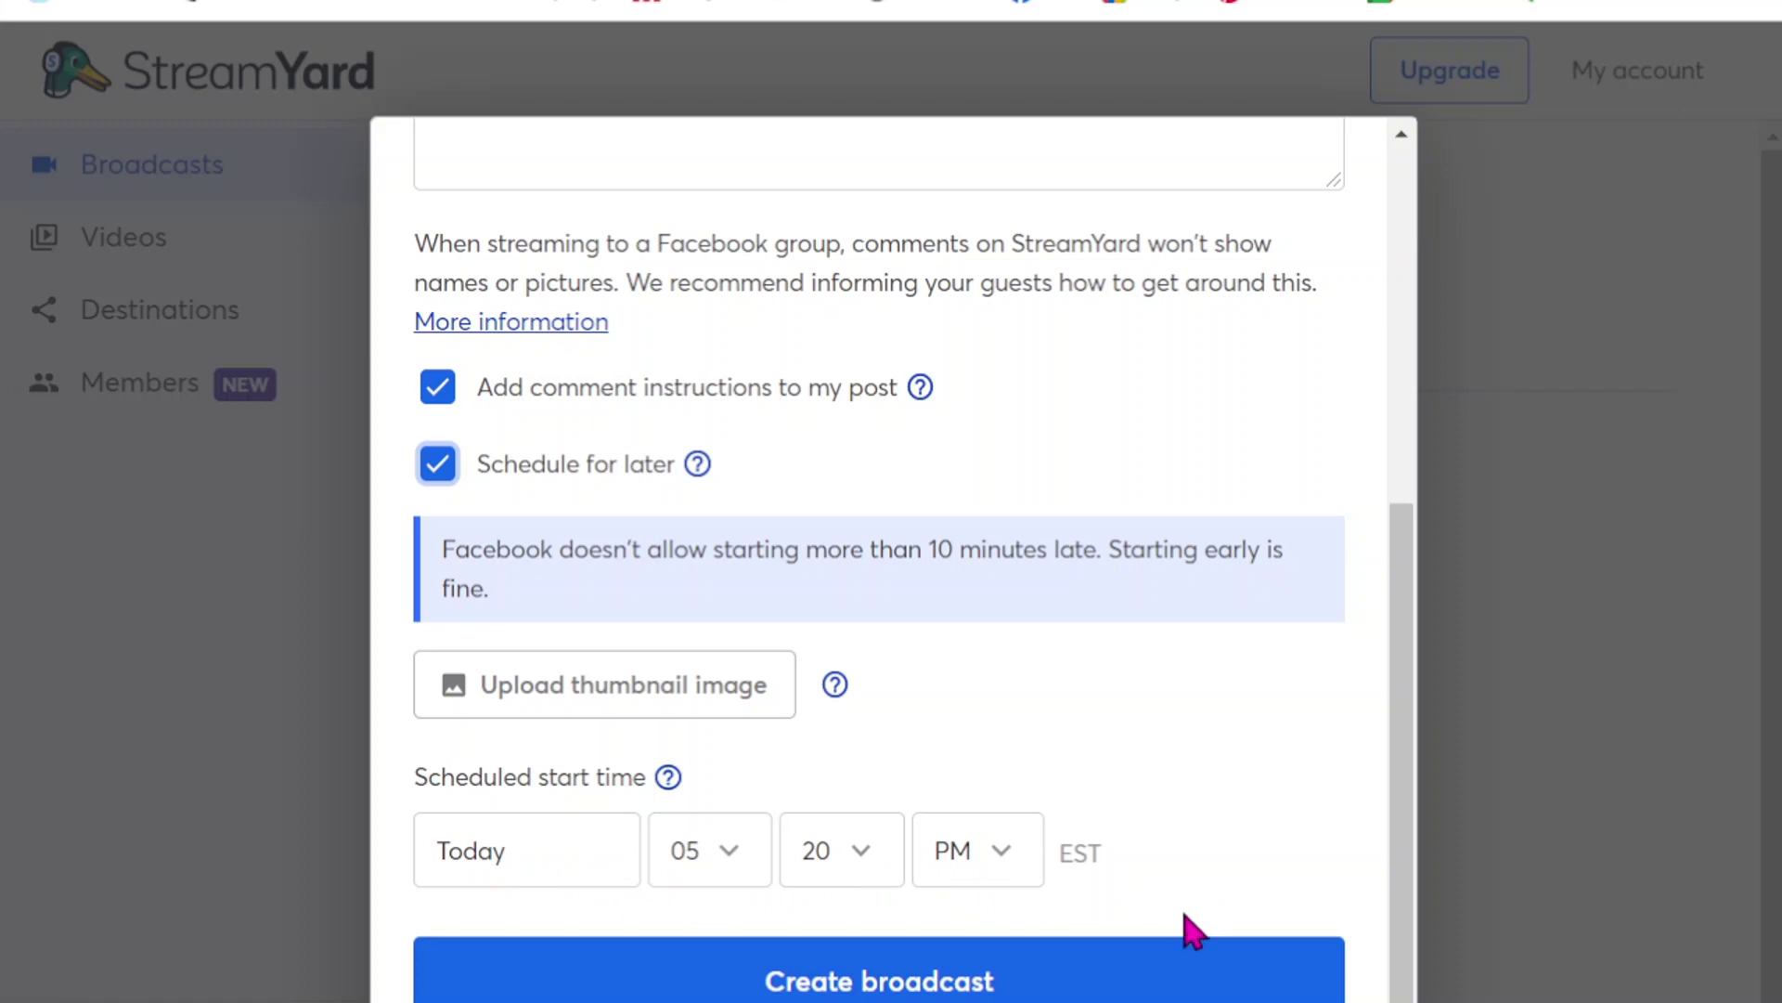
click(1172, 991)
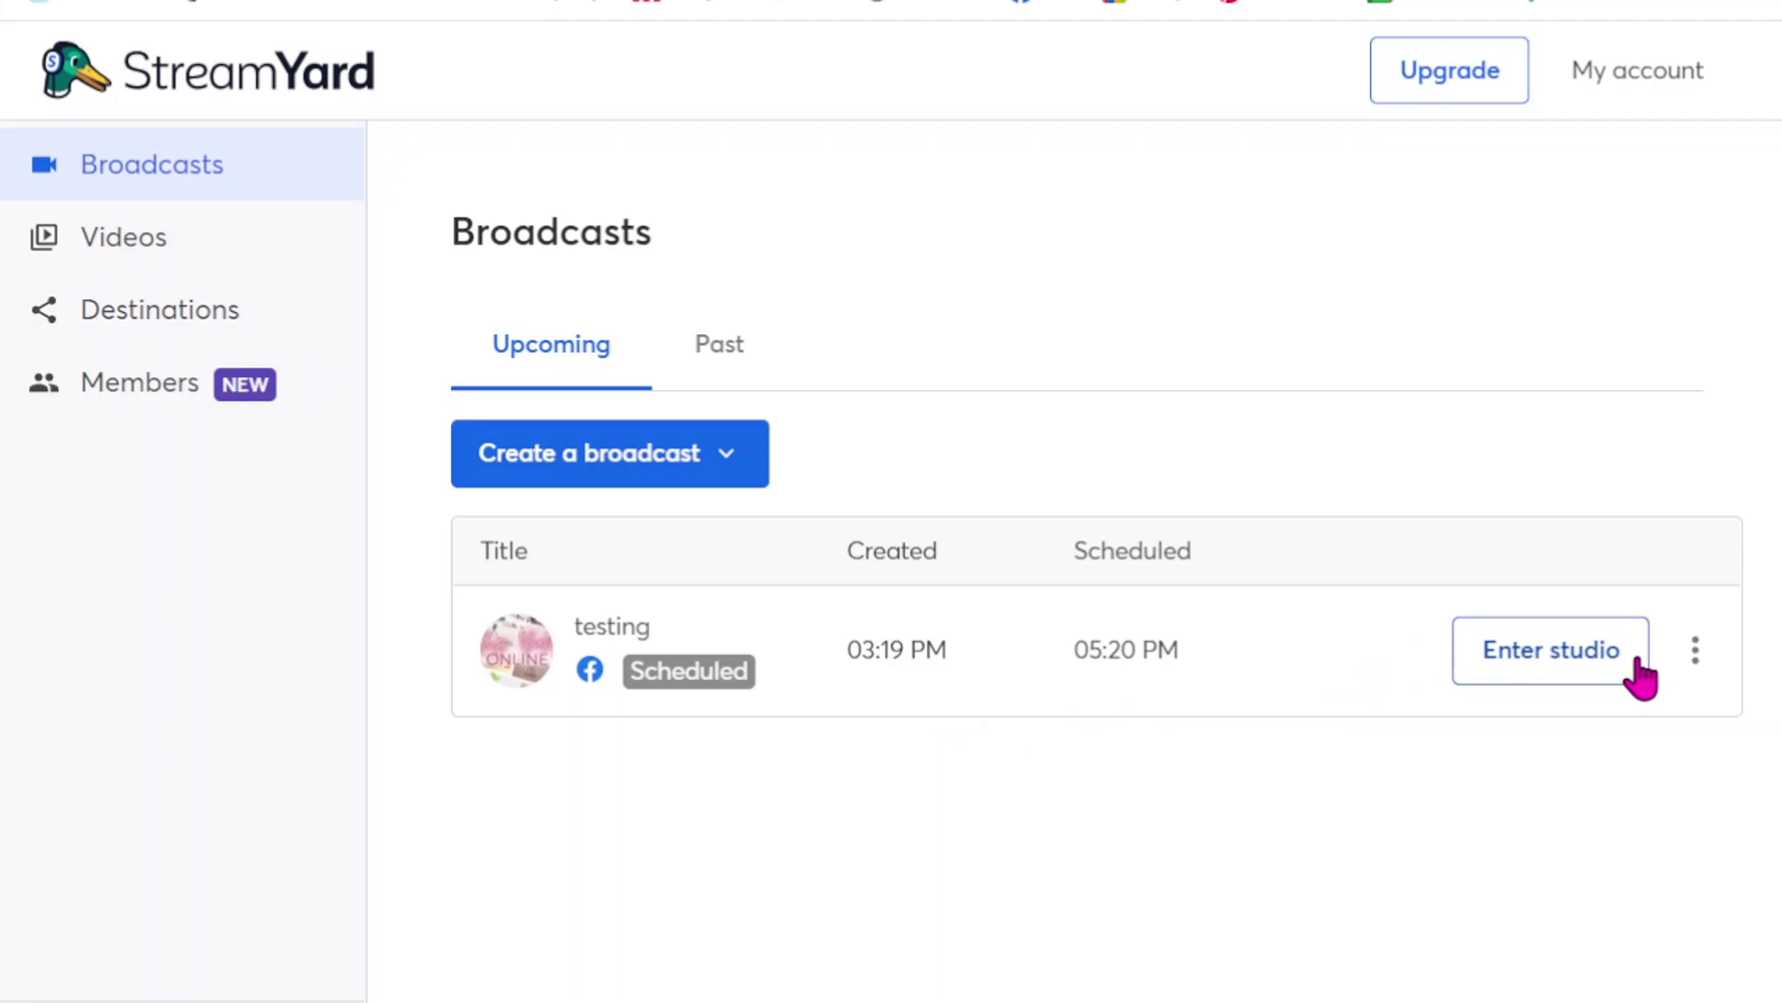
- Enter the studio for the testing broadcast from its options menu
click(1695, 659)
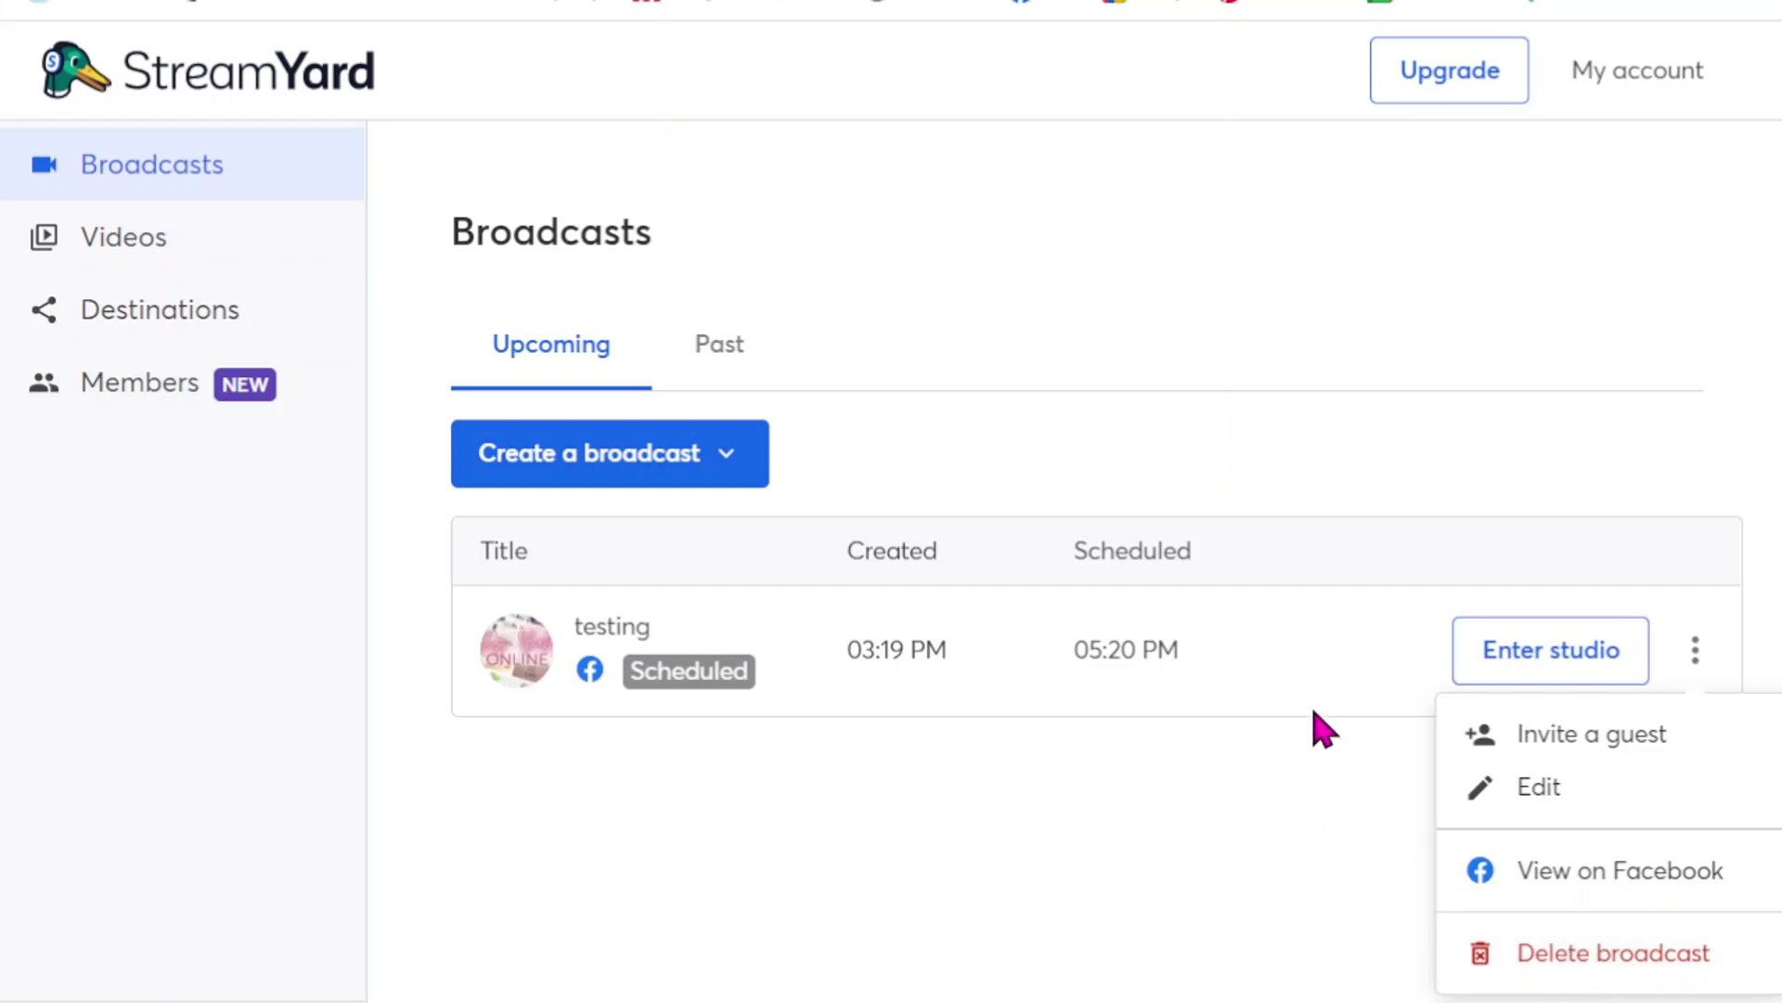
click(1554, 665)
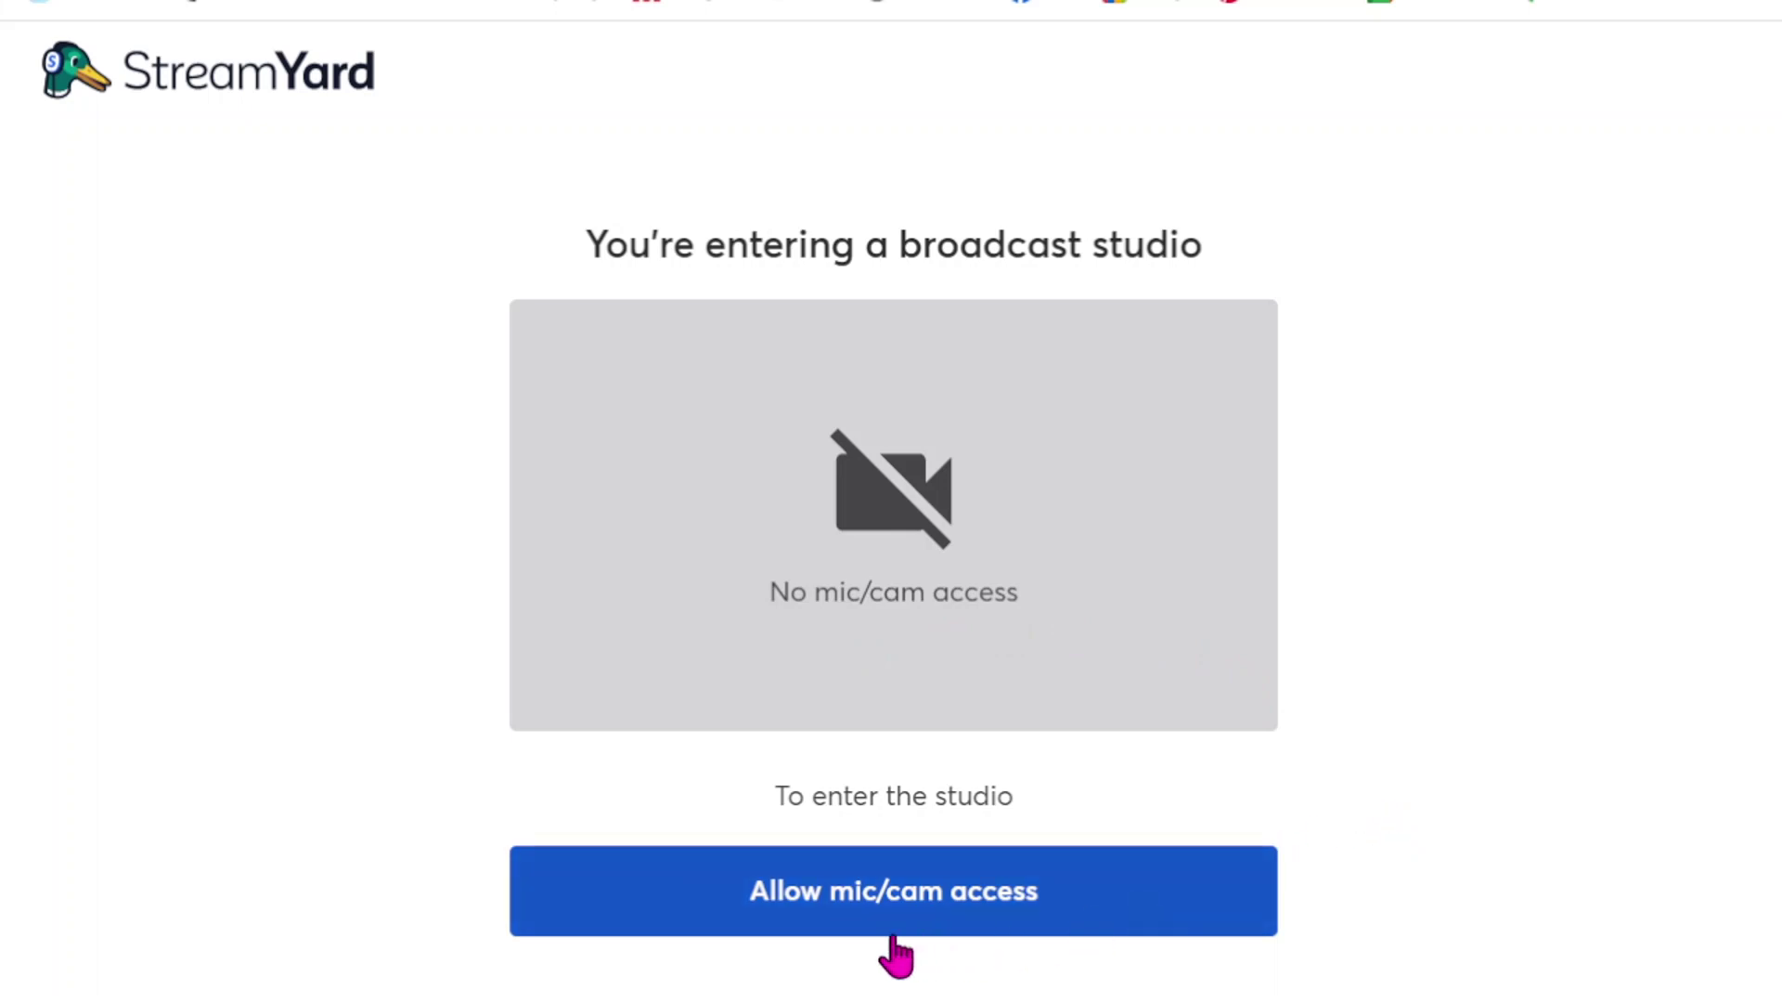
- Allow the studio to use the camera and microphone, approving the browser prompt
click(840, 915)
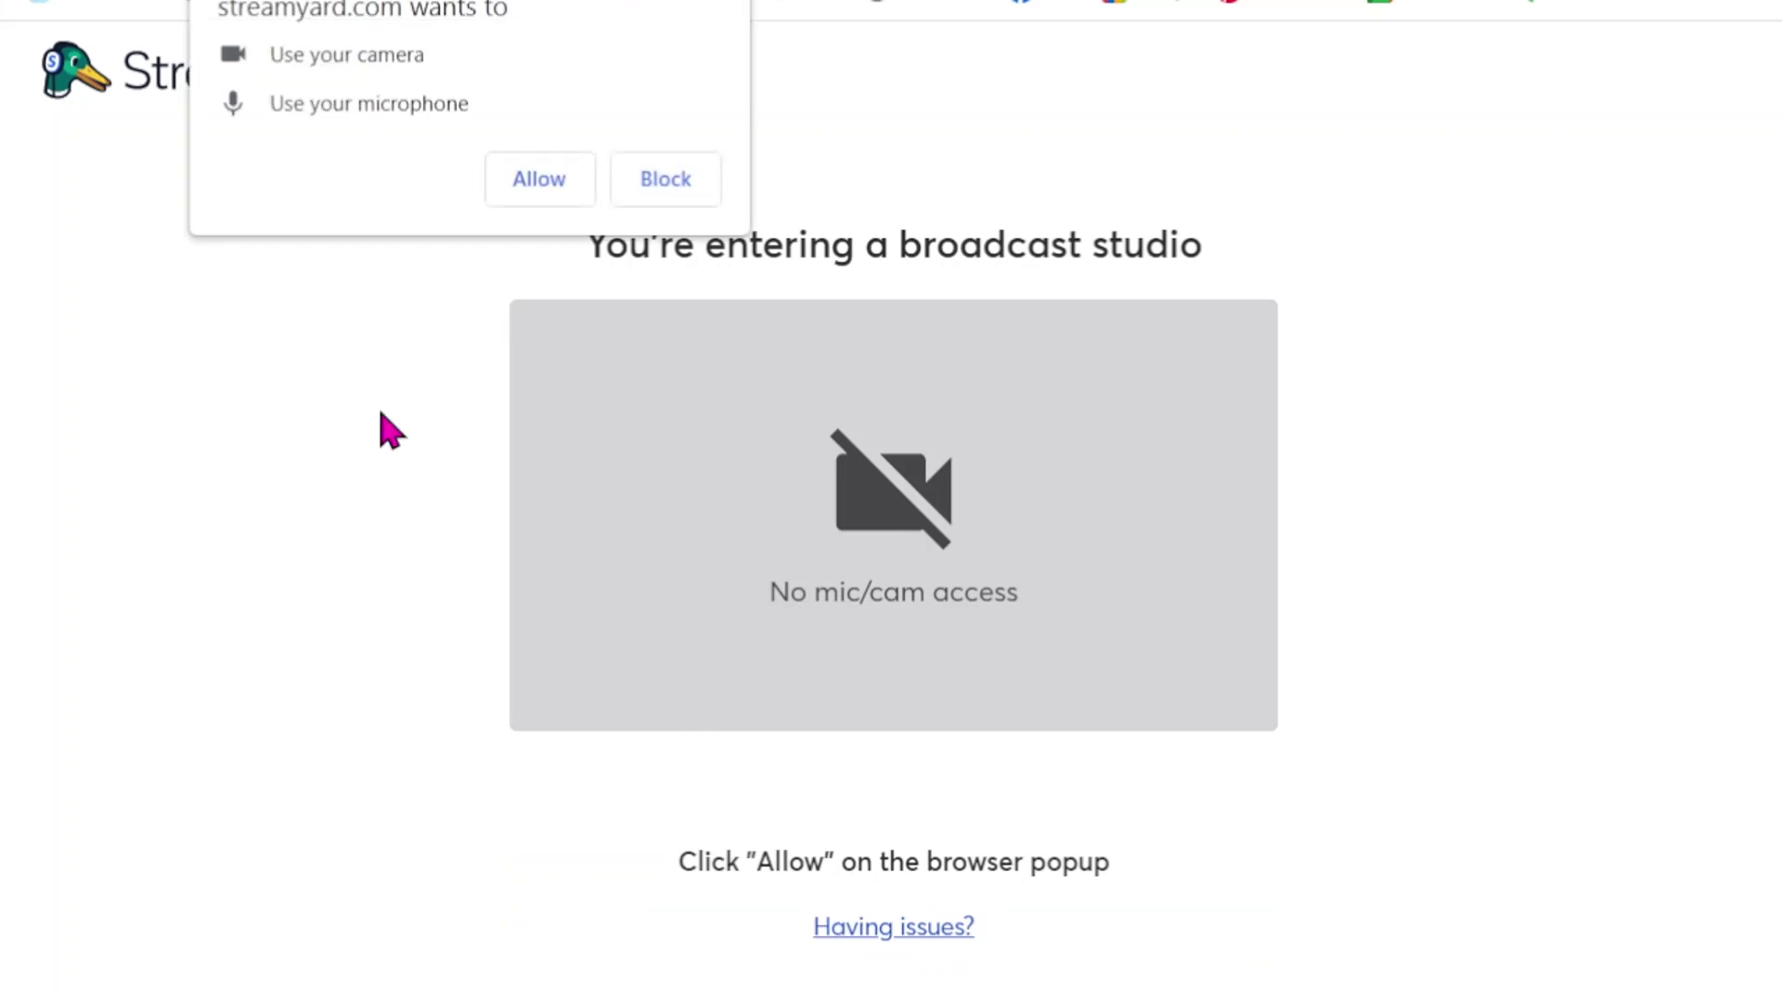
click(522, 193)
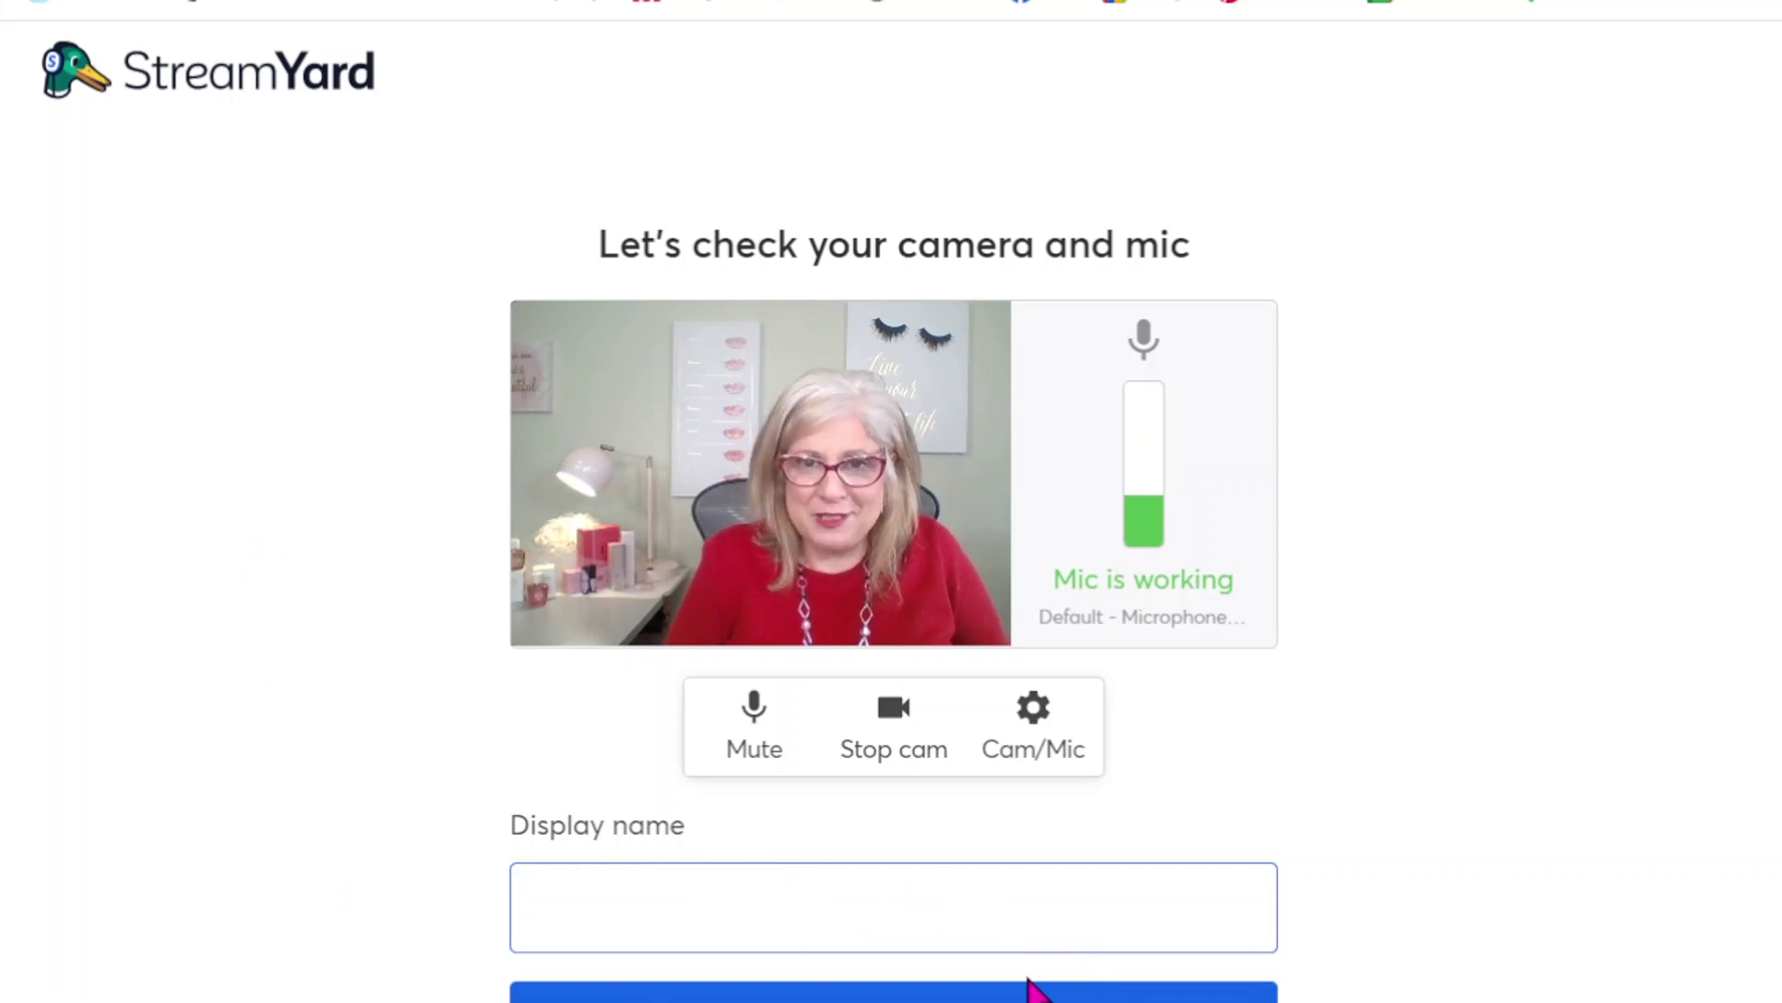
- Enter the presenter's display name and go into the studio
text(Michelle Fox)
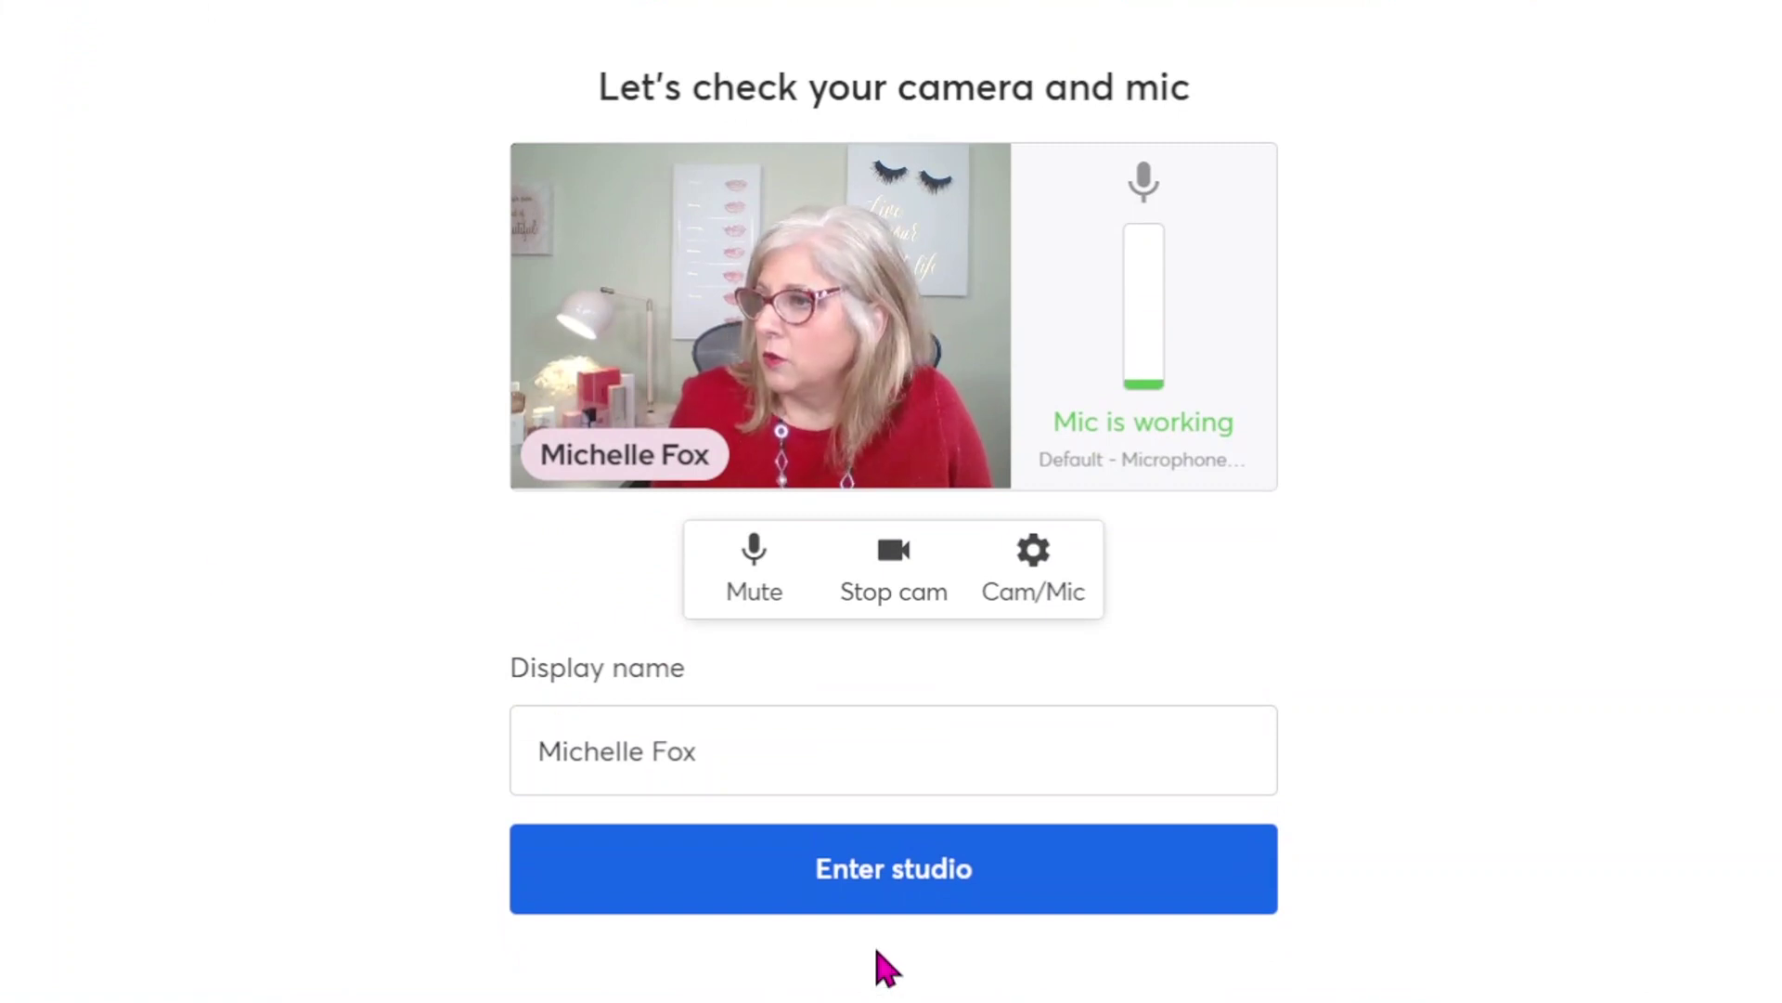
click(836, 899)
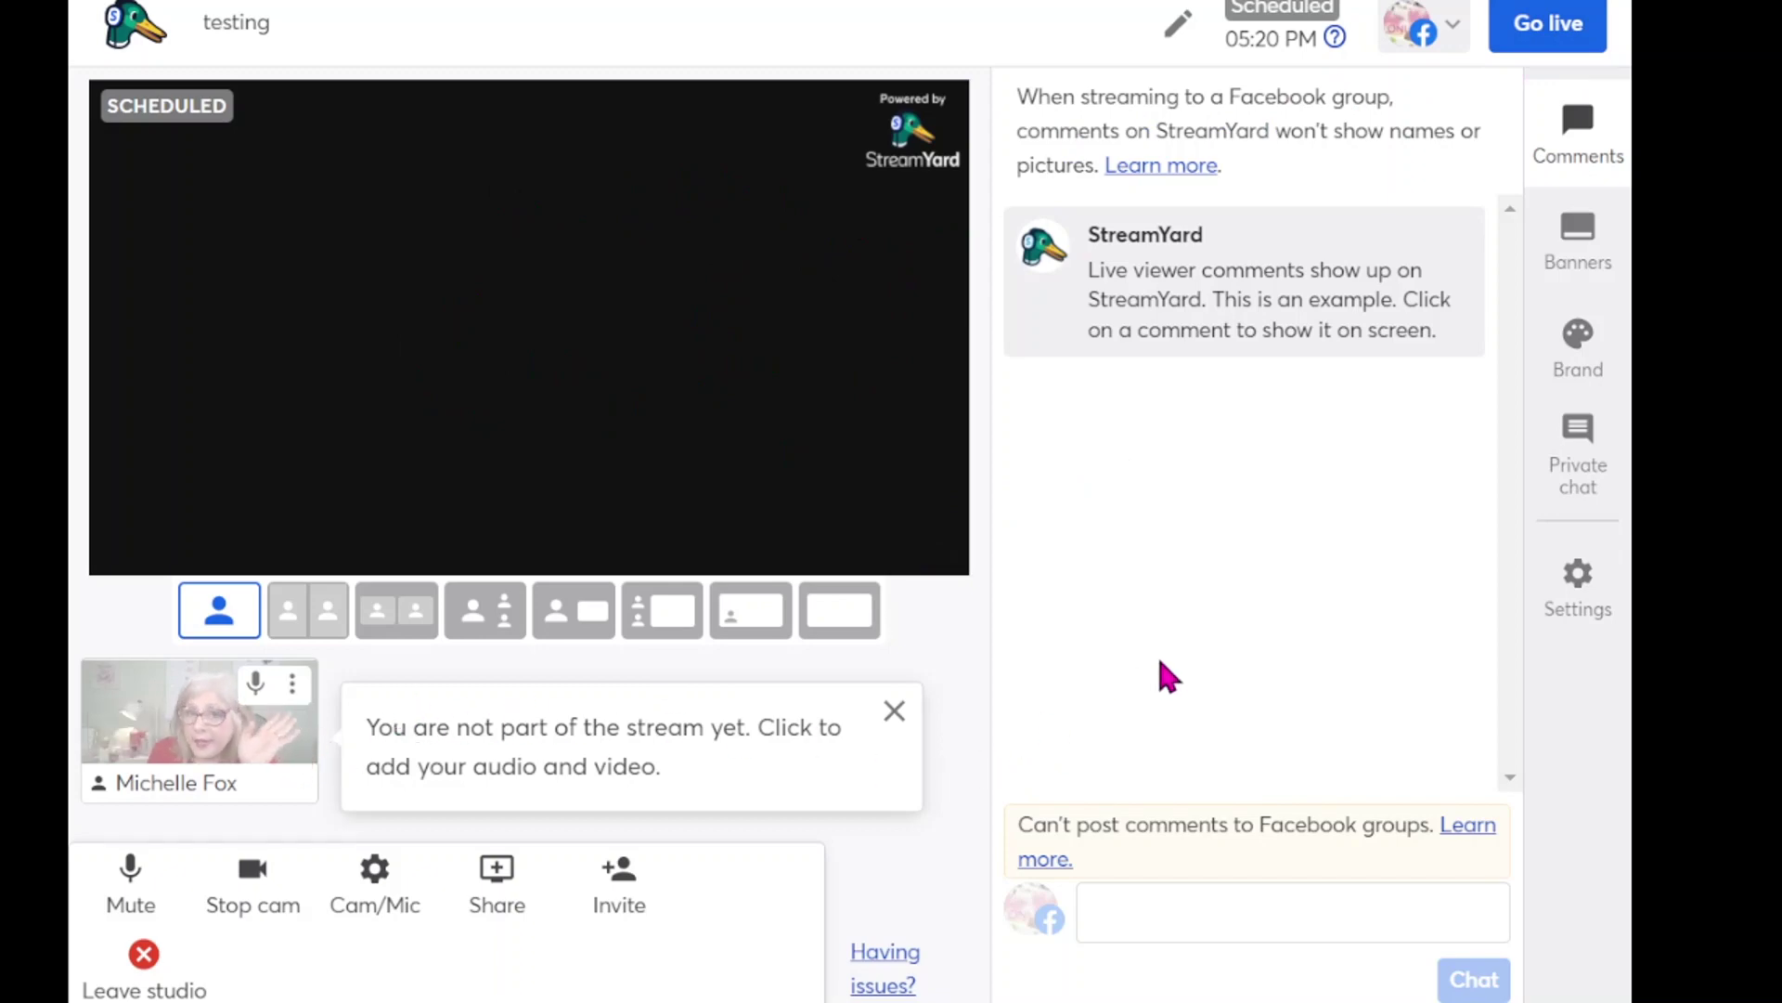
- Add the webcam feed to the stage and show the example Banners list
mouse_move(177, 740)
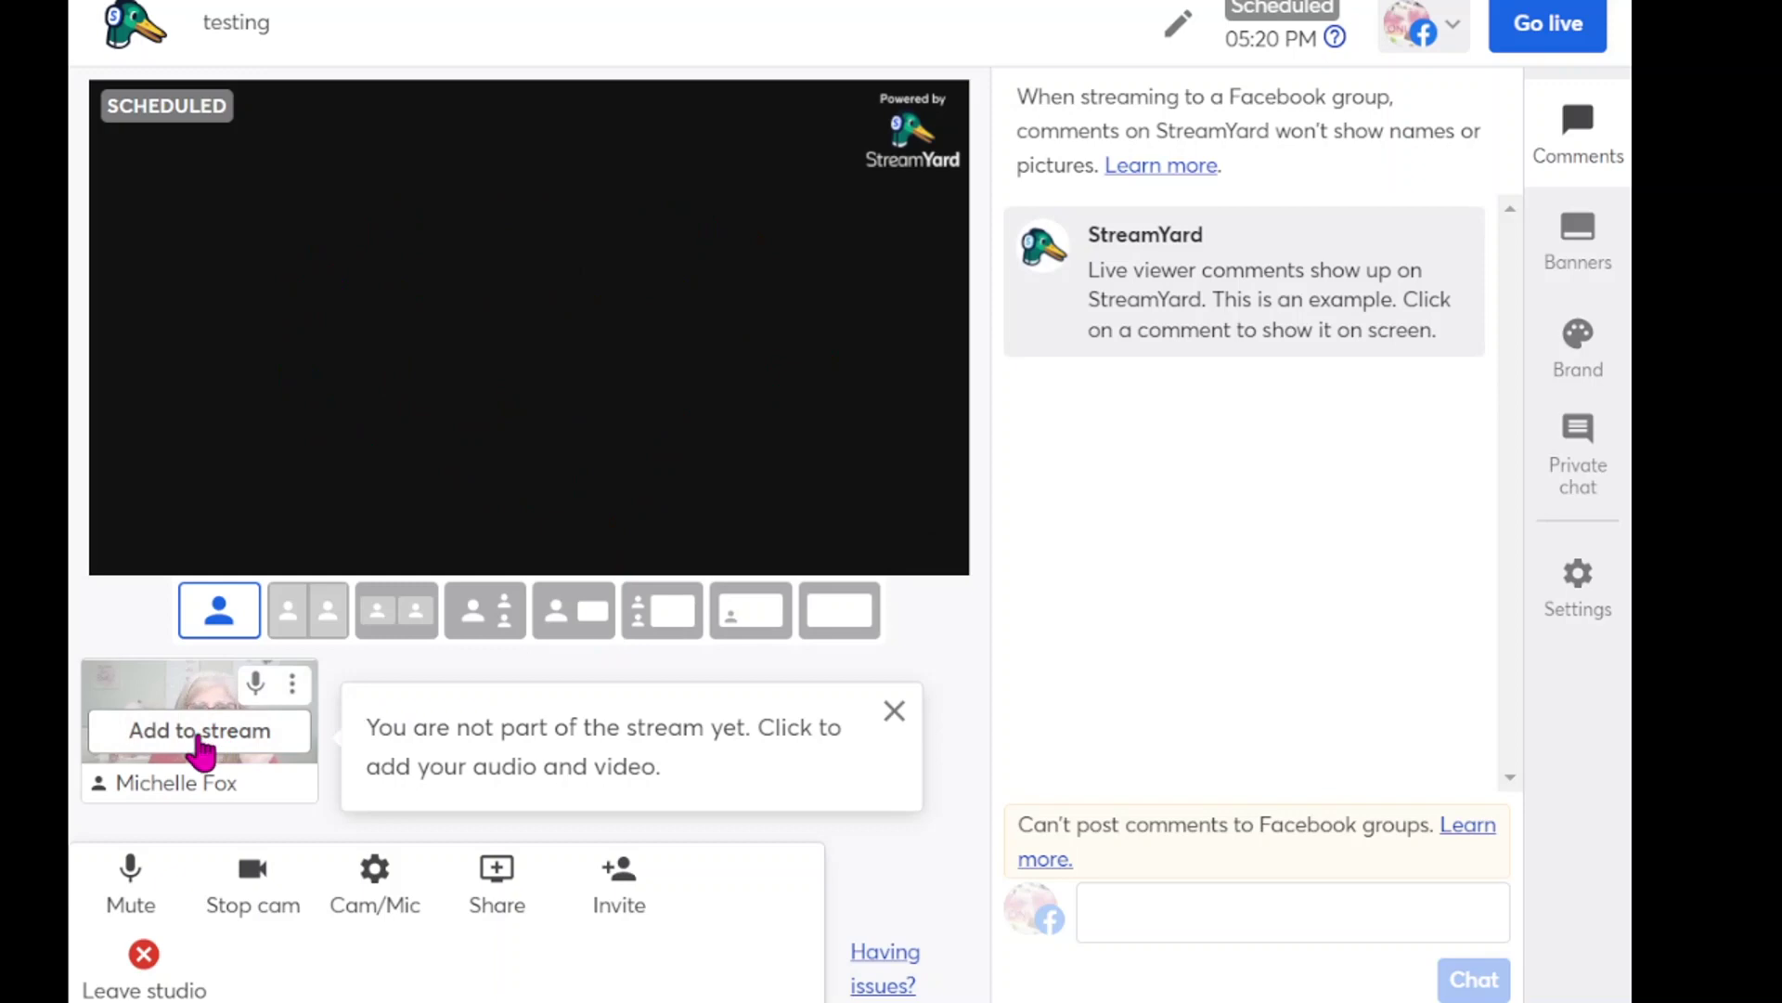
click(199, 733)
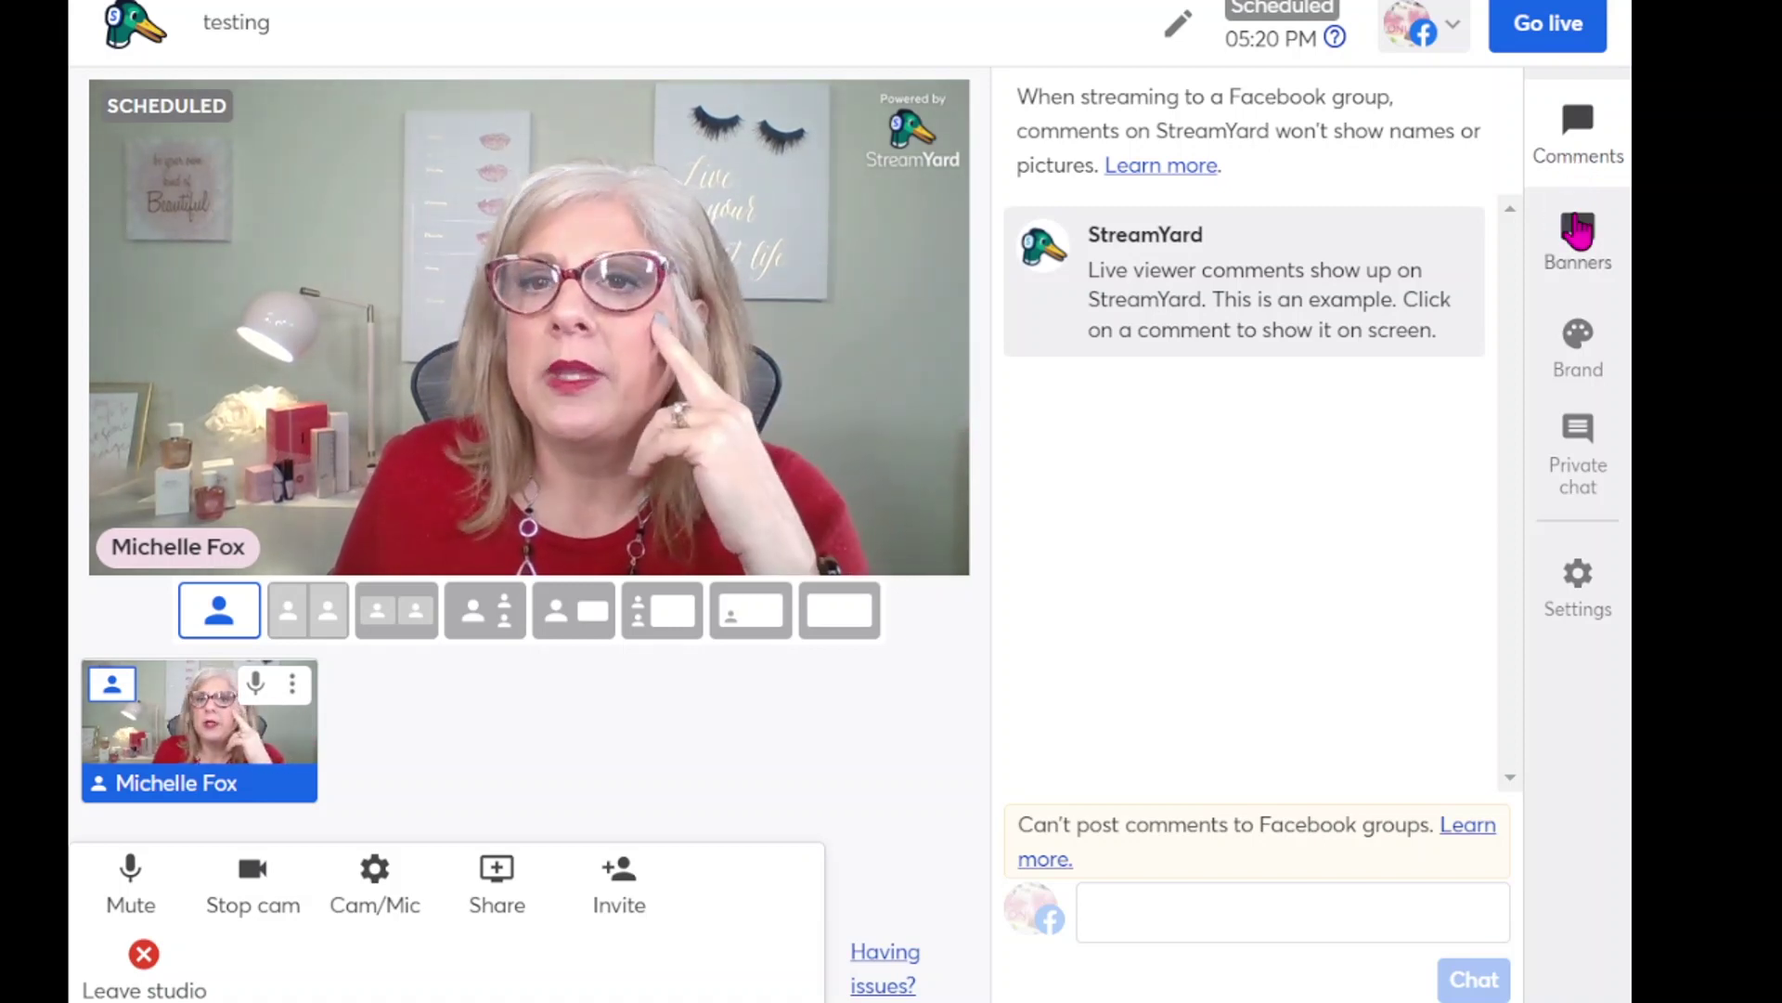
click(1589, 258)
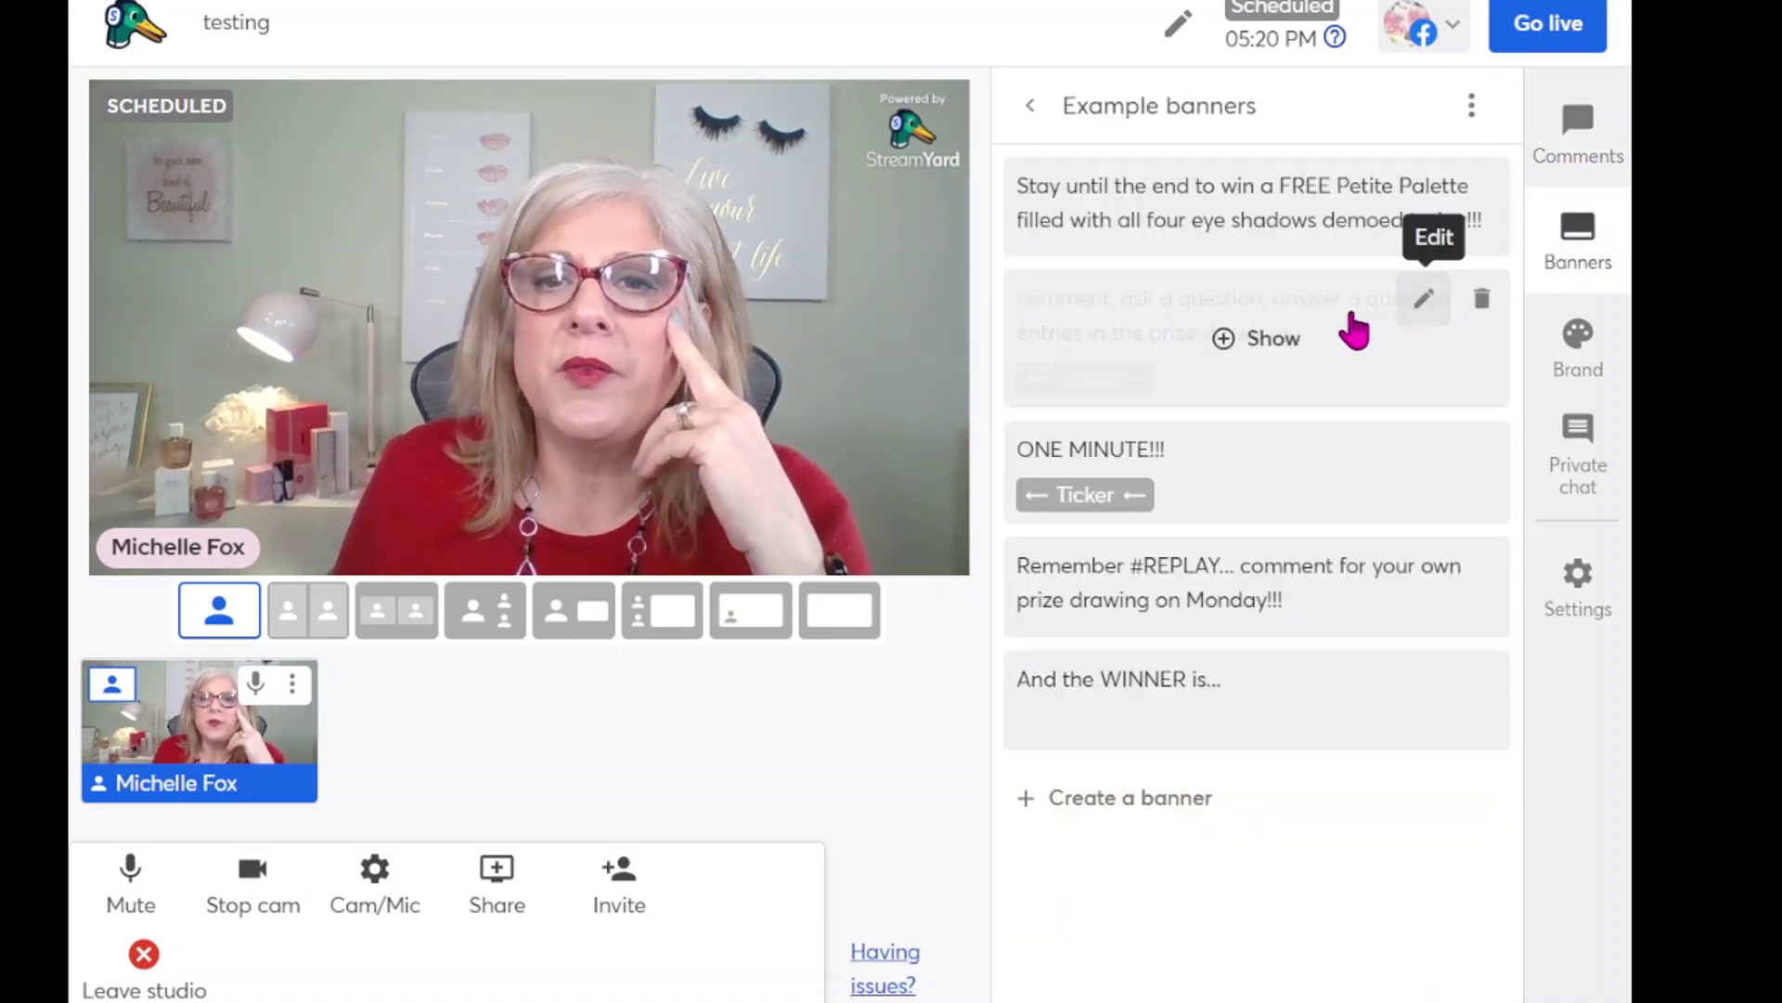
mouse_move(1129, 211)
click(1279, 216)
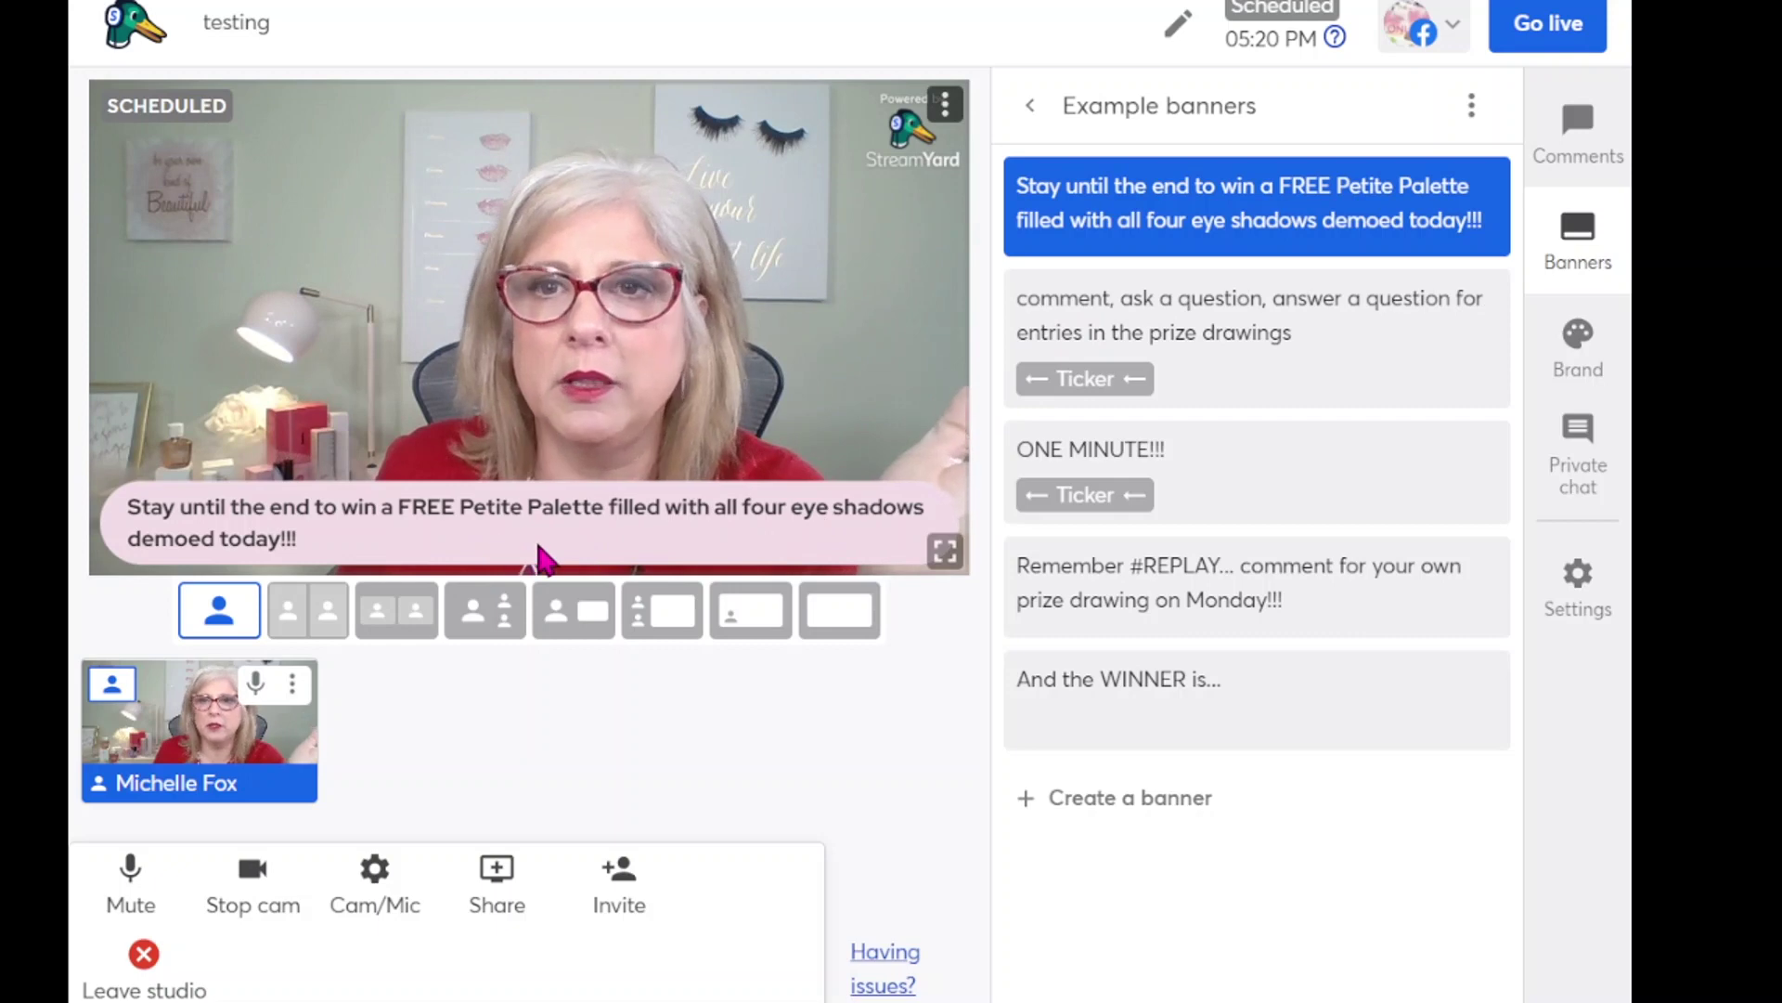
mouse_move(1172, 237)
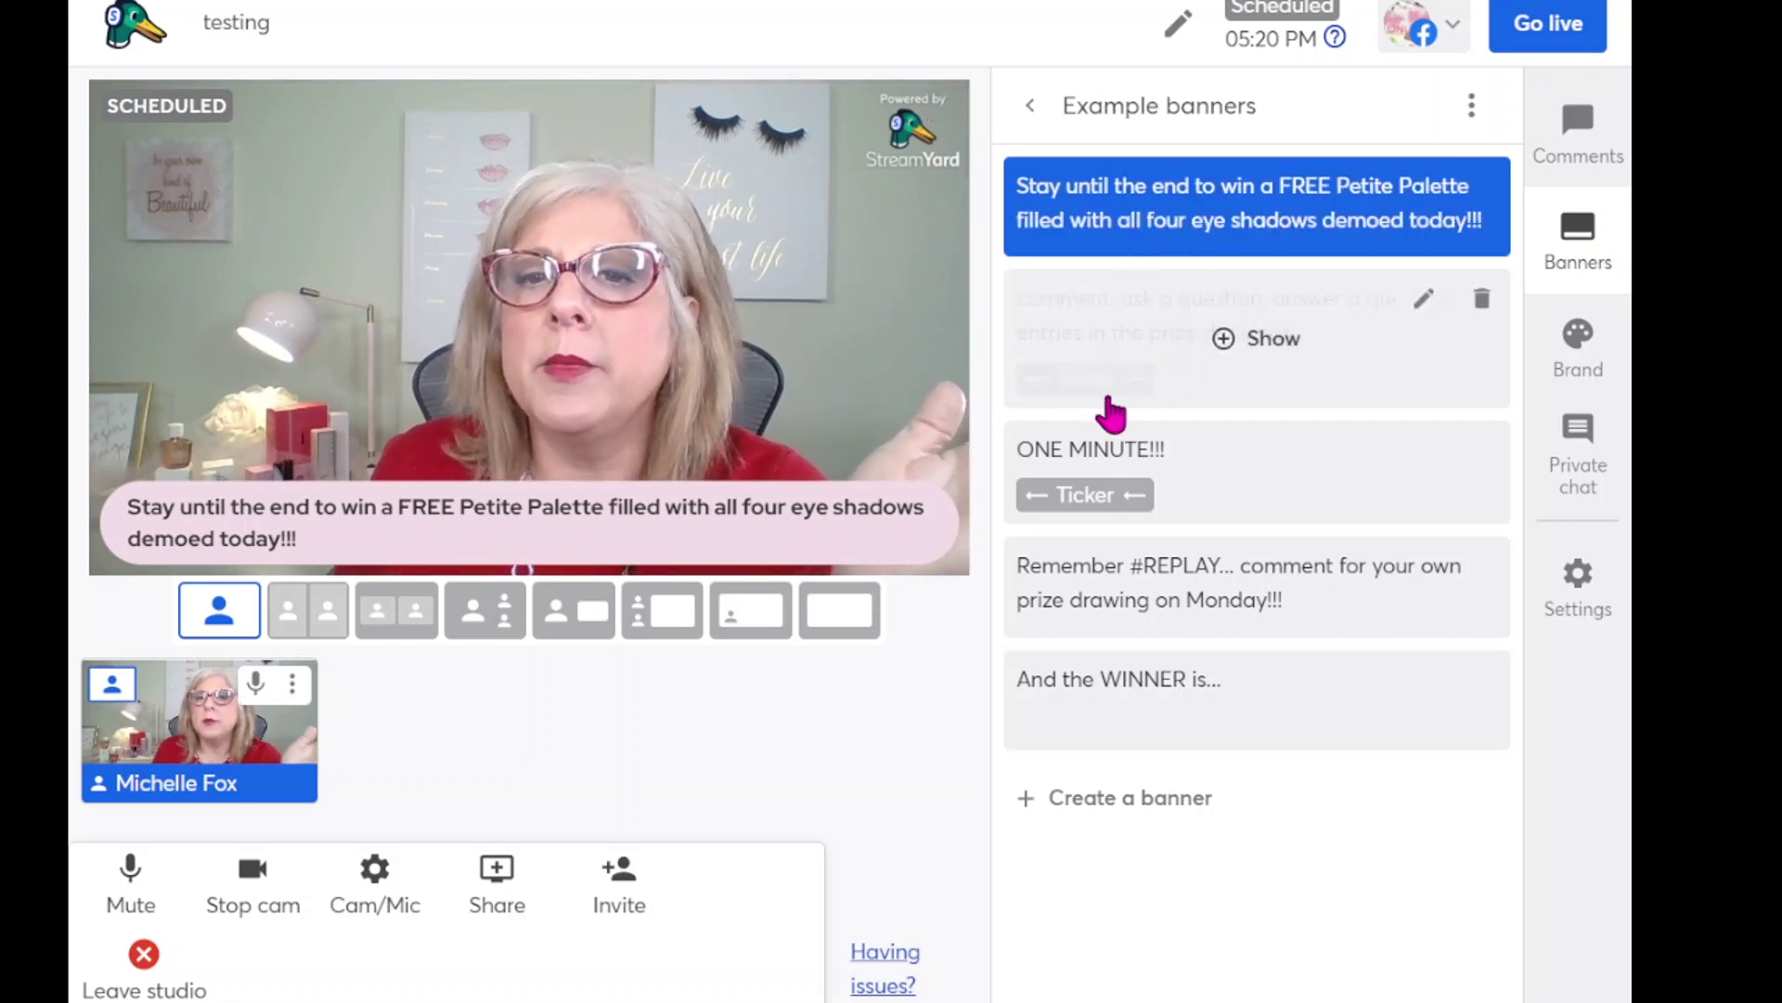
click(1226, 343)
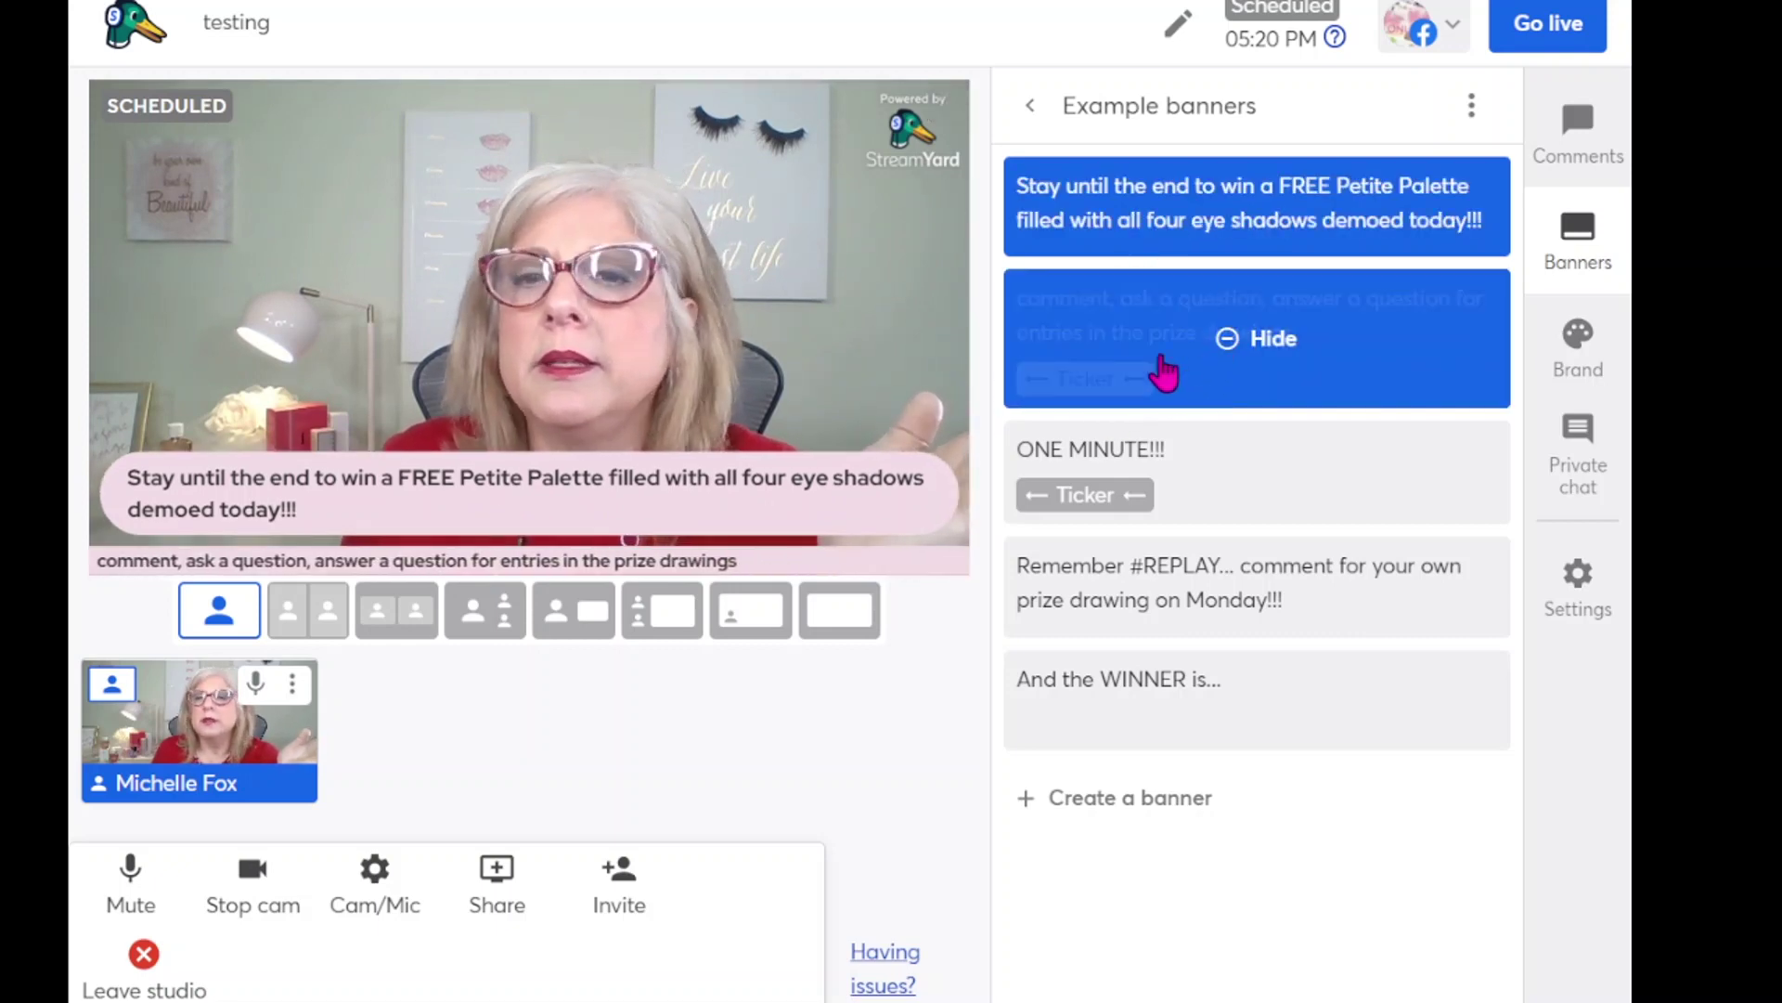
mouse_move(1188, 246)
click(1227, 210)
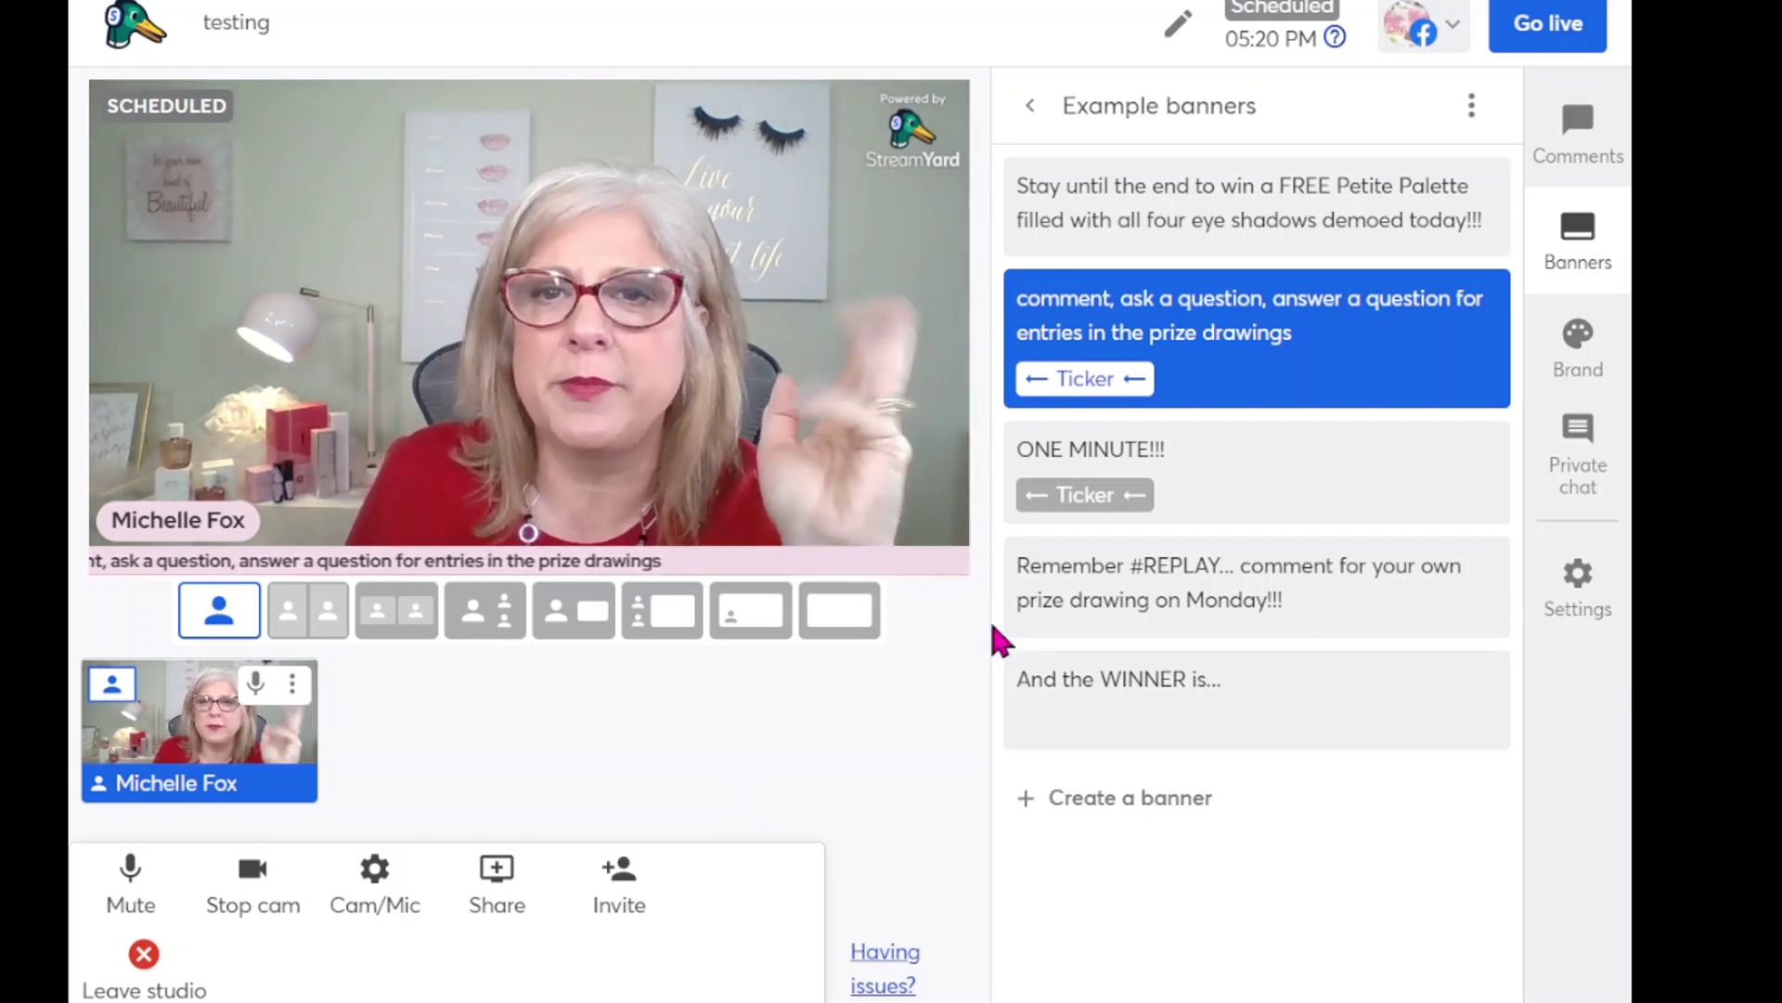
mouse_move(1121, 381)
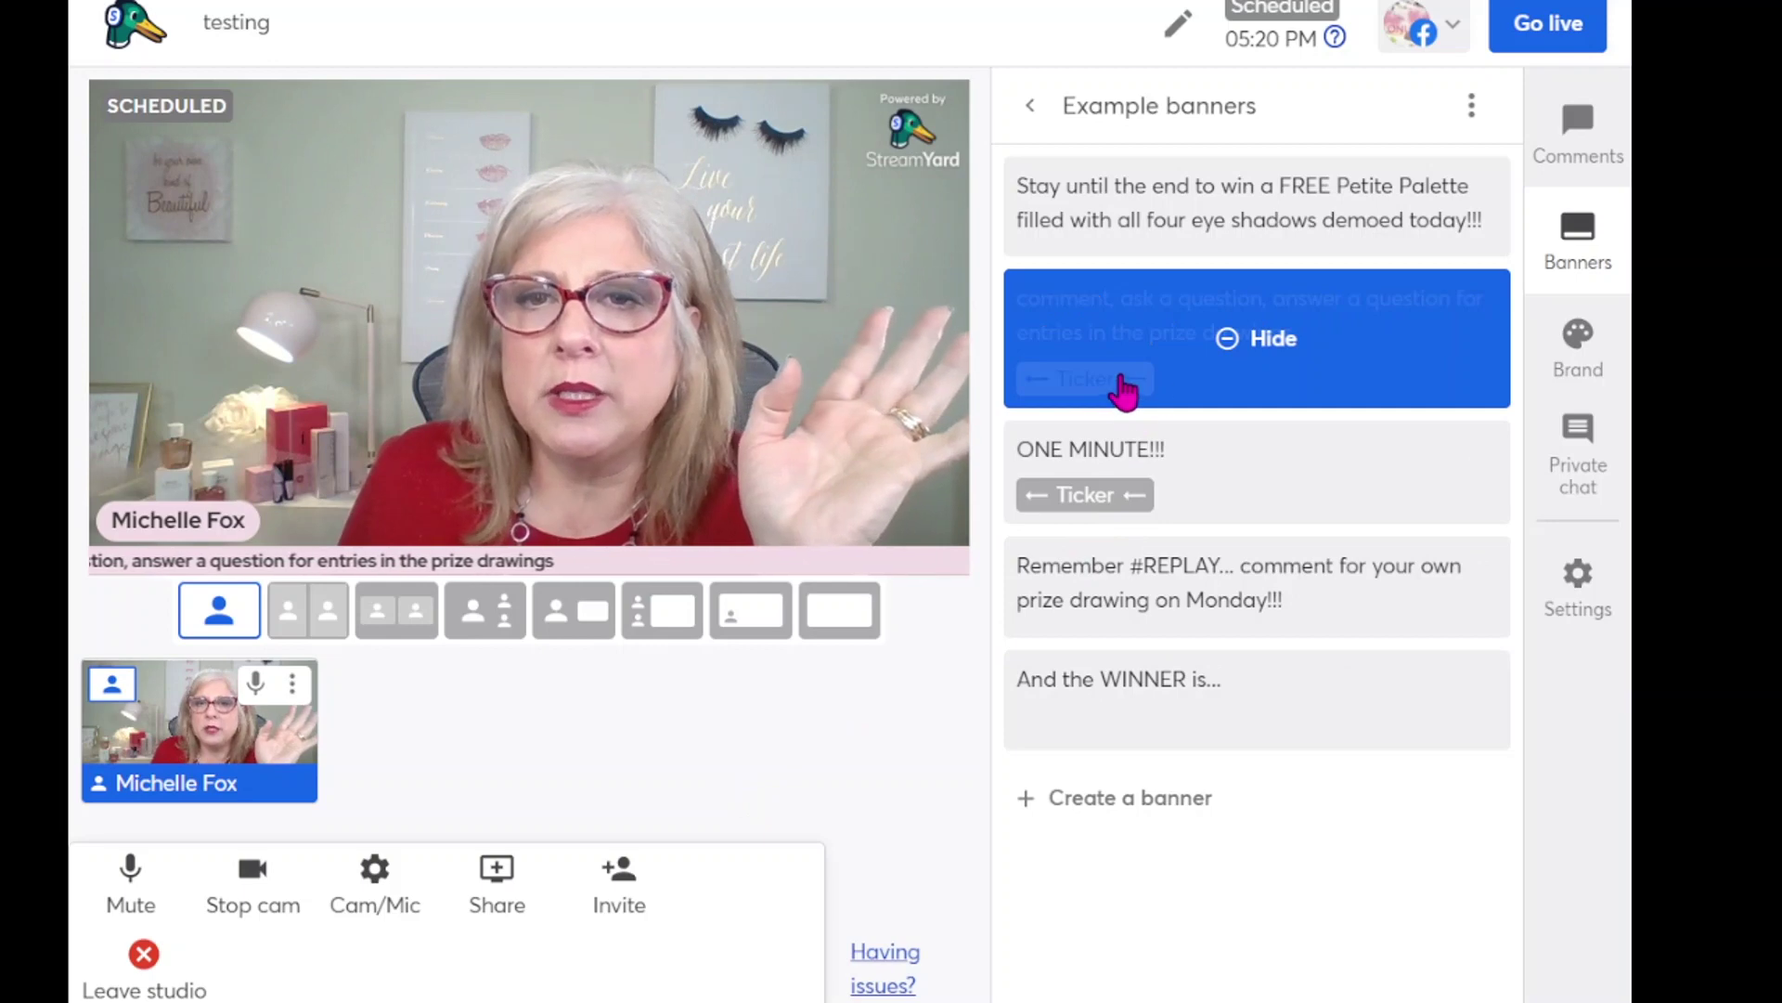
click(1271, 340)
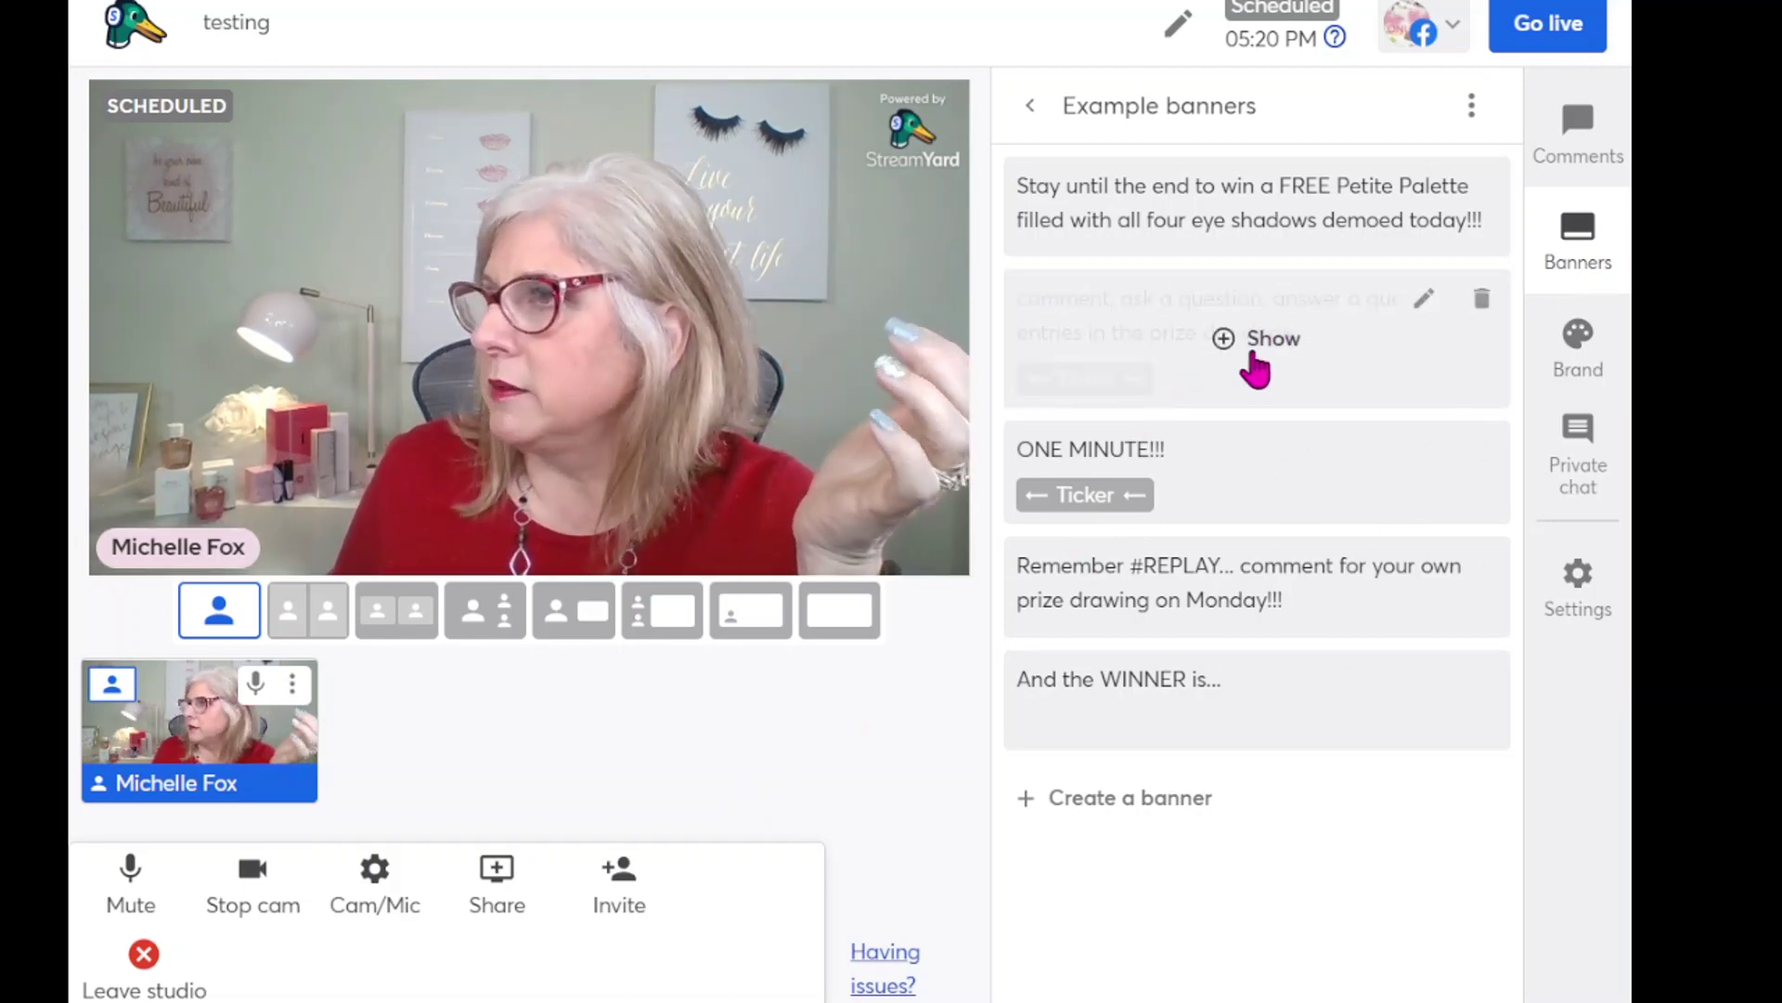
mouse_move(1230, 468)
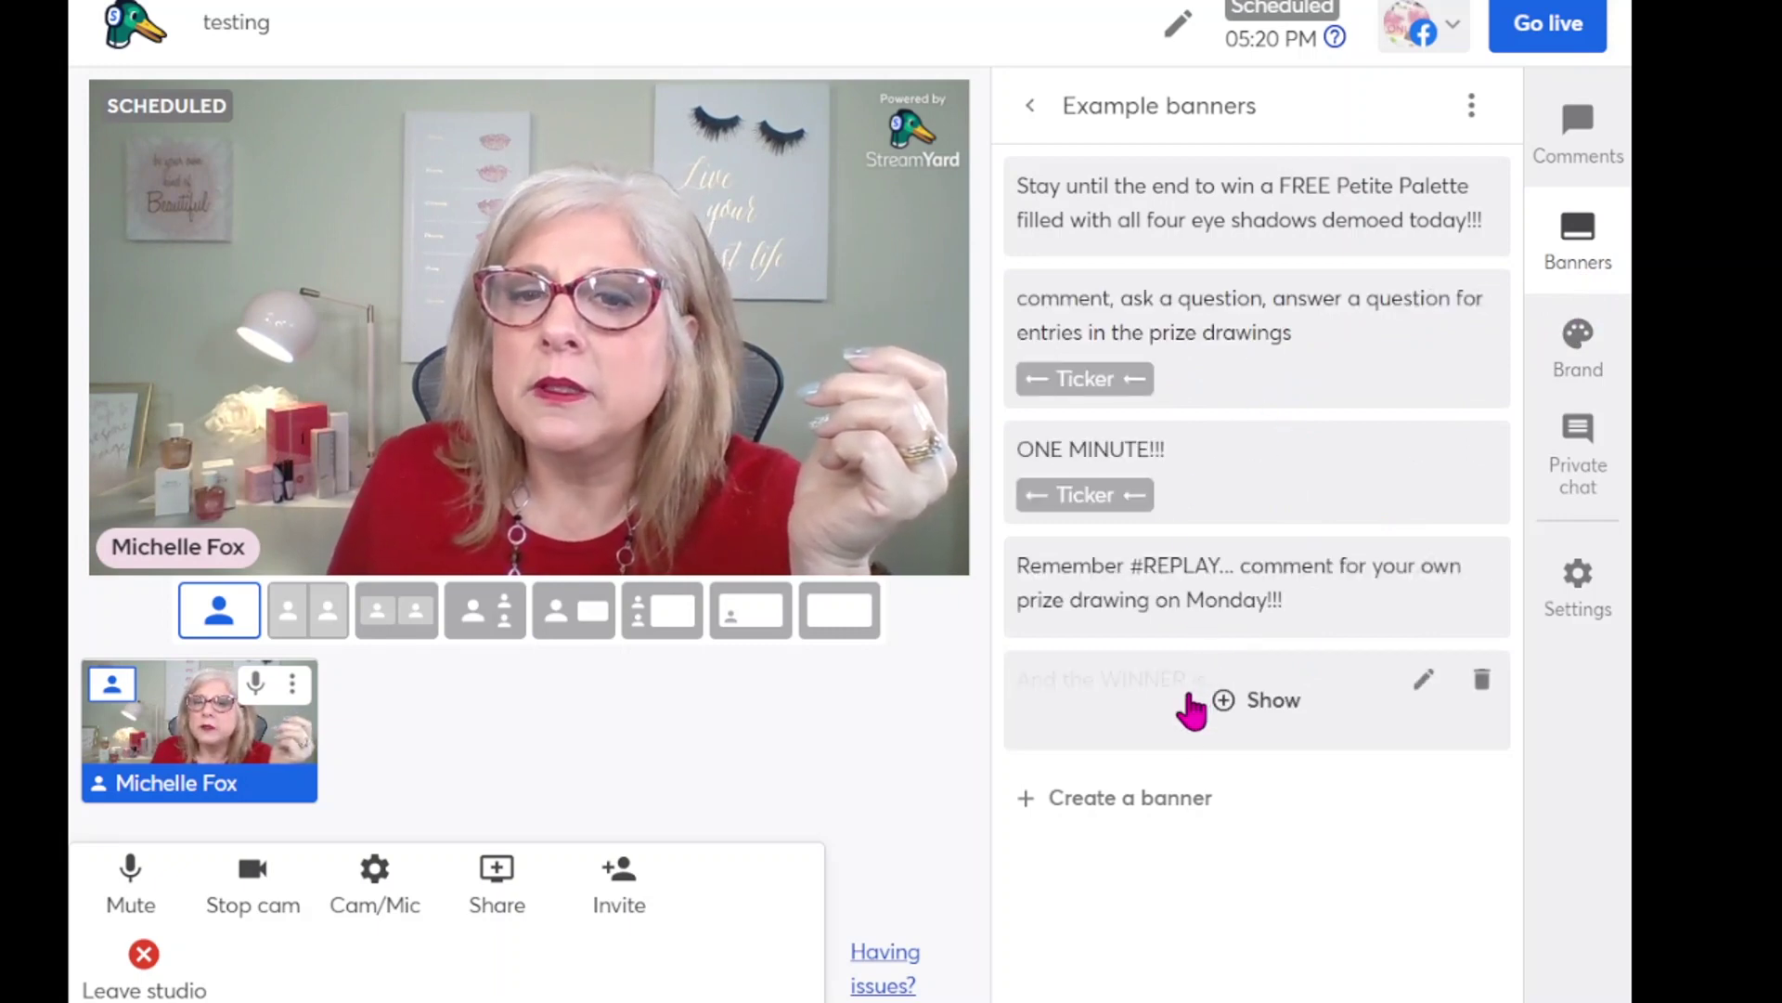
- Begin a new banner, then bring up the Brand settings panel
click(1156, 822)
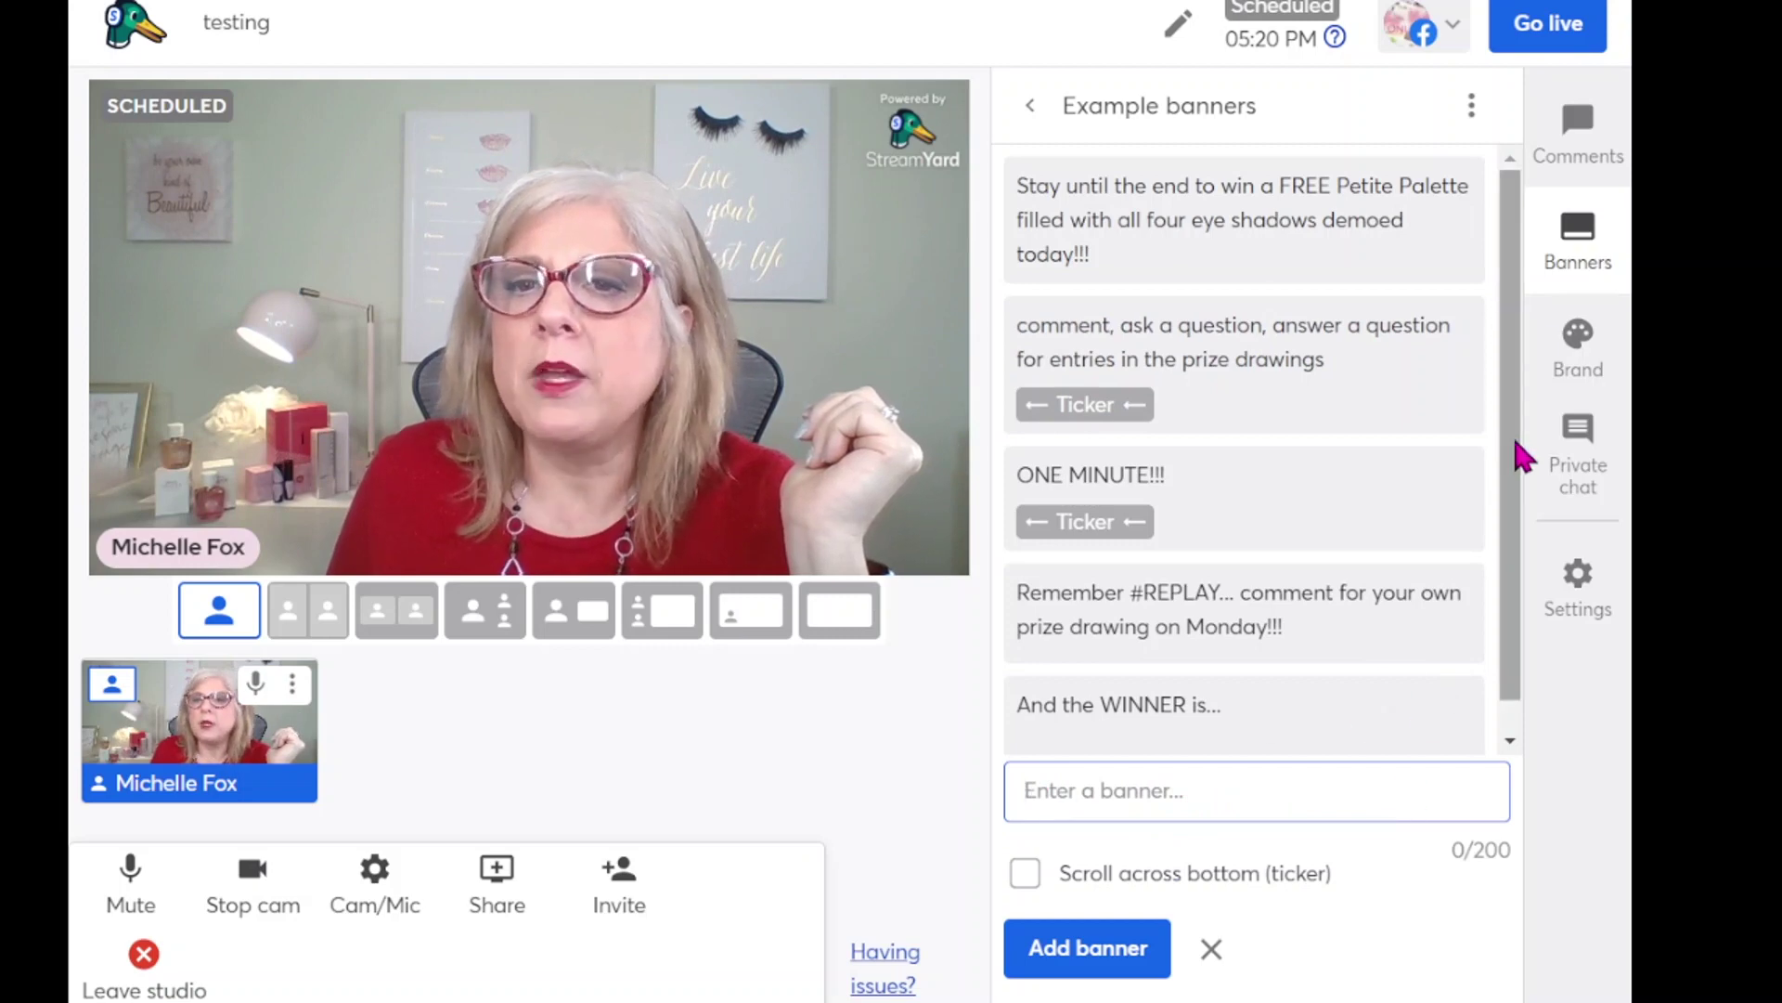
click(1590, 371)
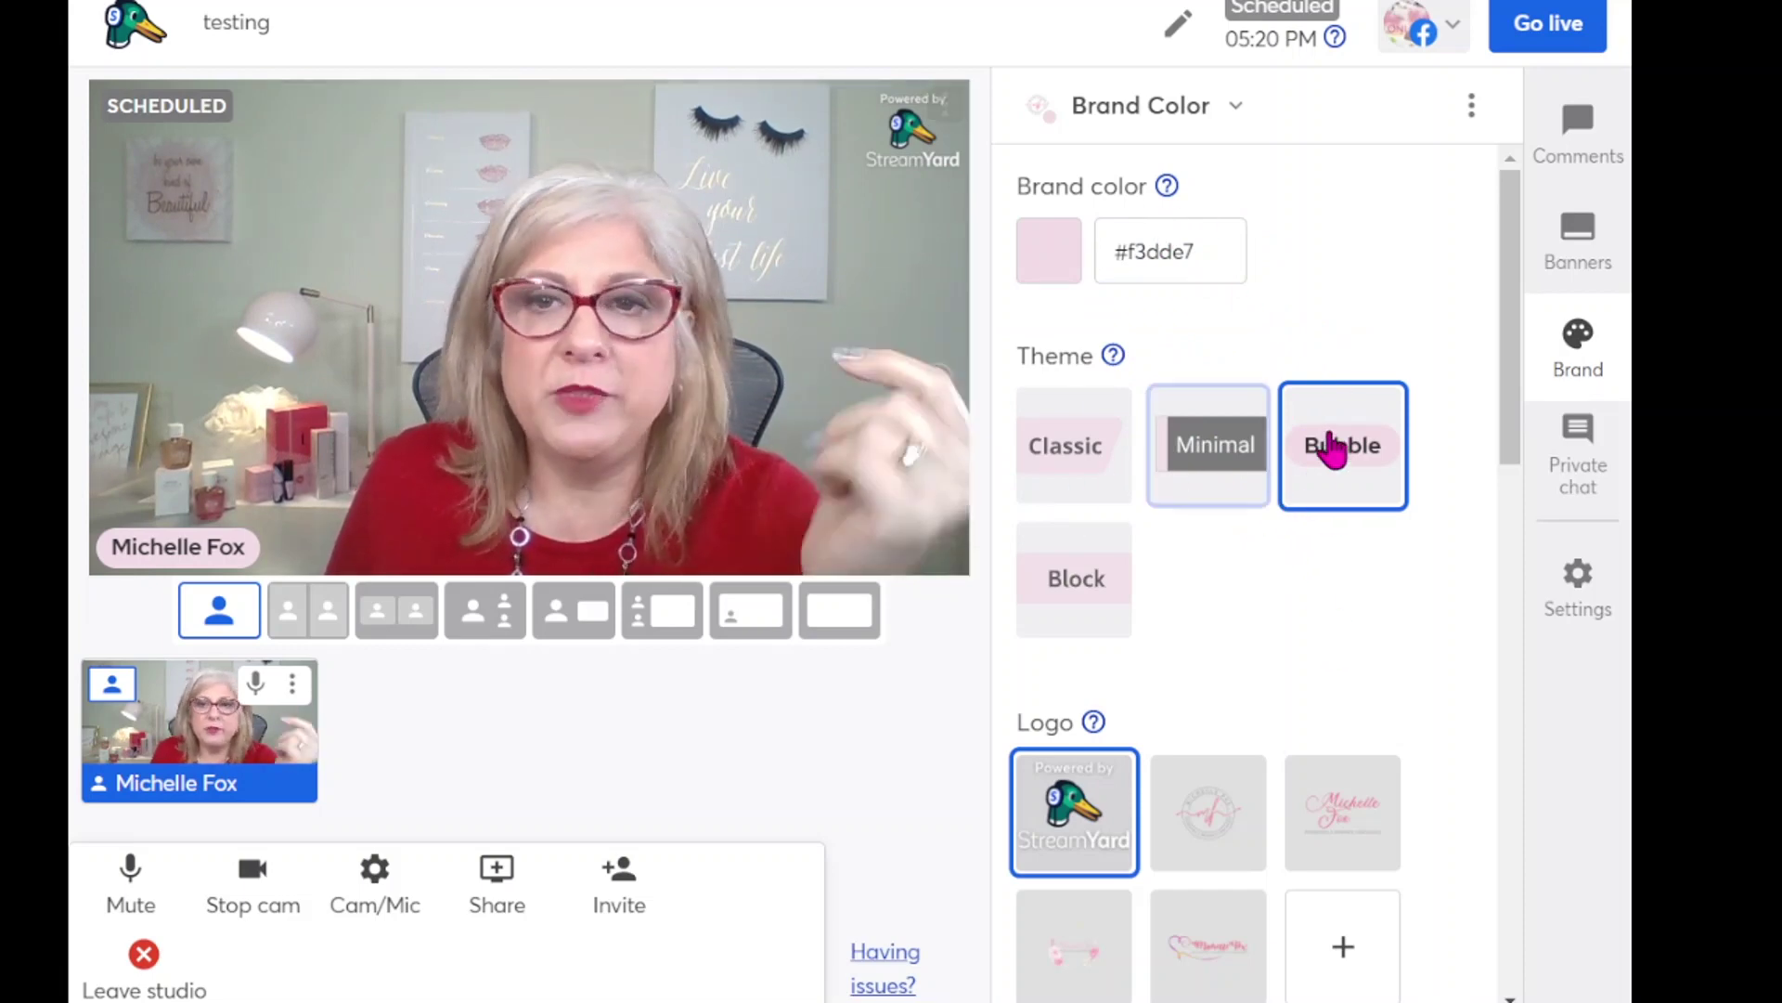
- Switch to the Minimal theme and try a custom logo, dismissing the upgrade notice
click(1235, 468)
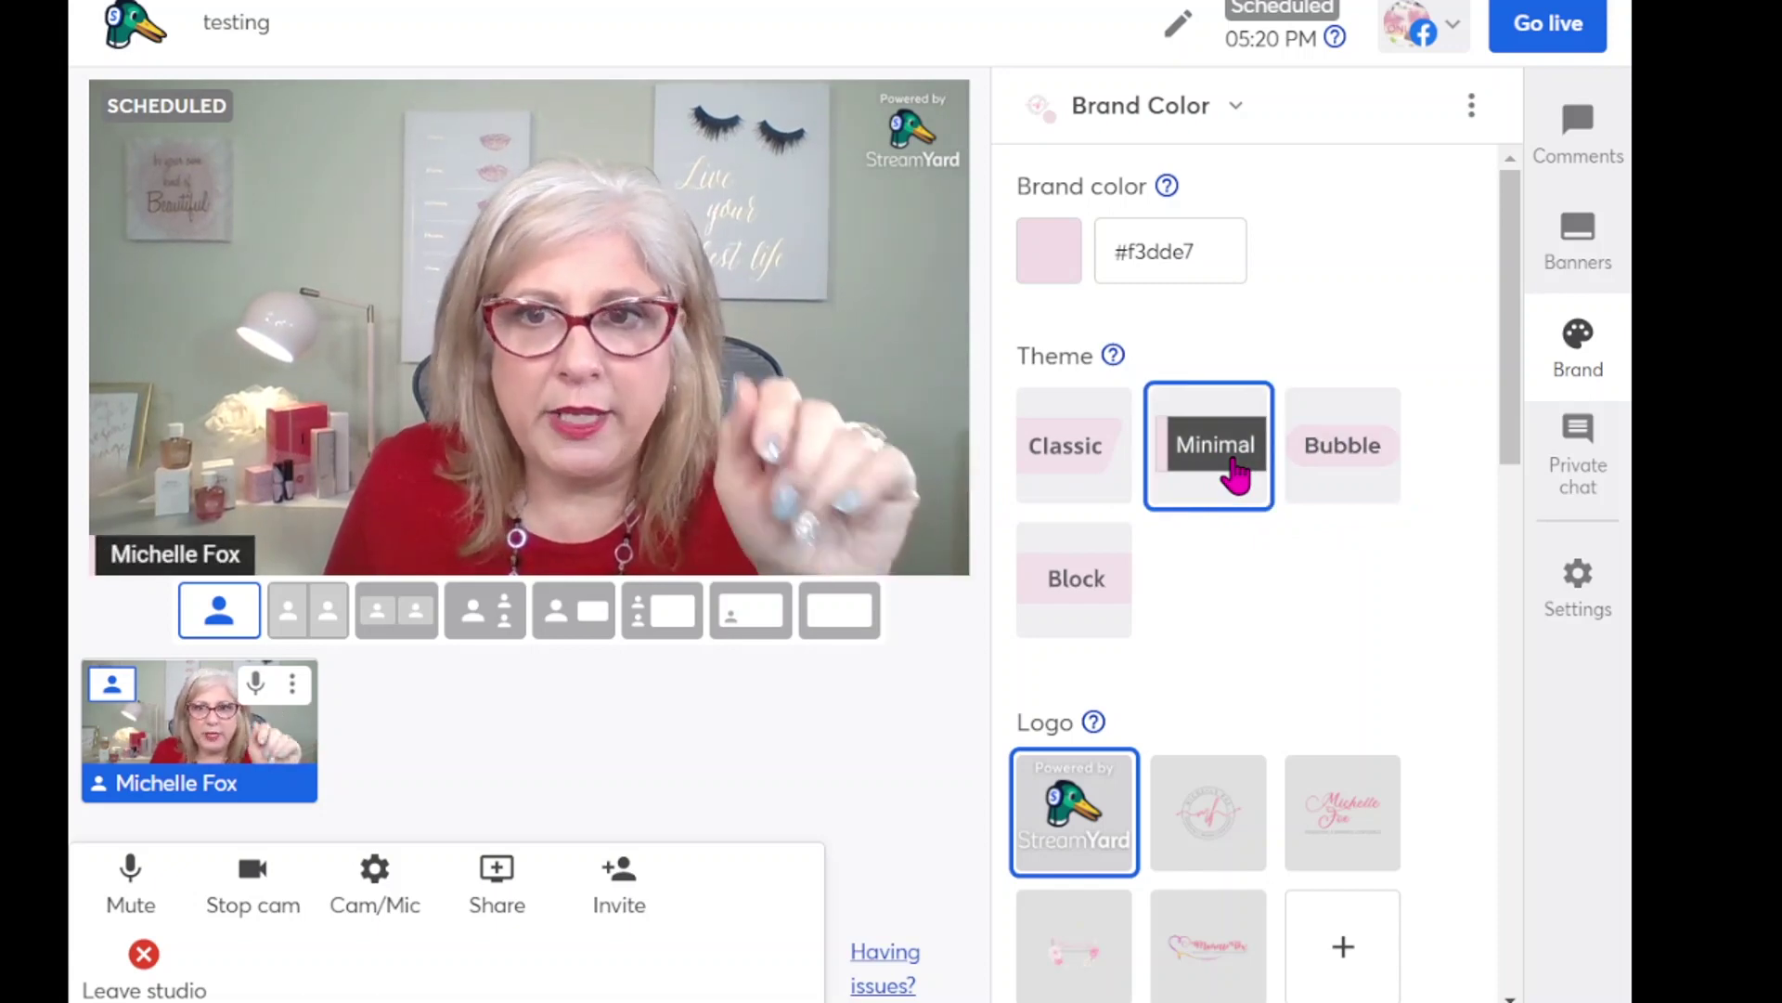
scroll(1222, 630, down, 3)
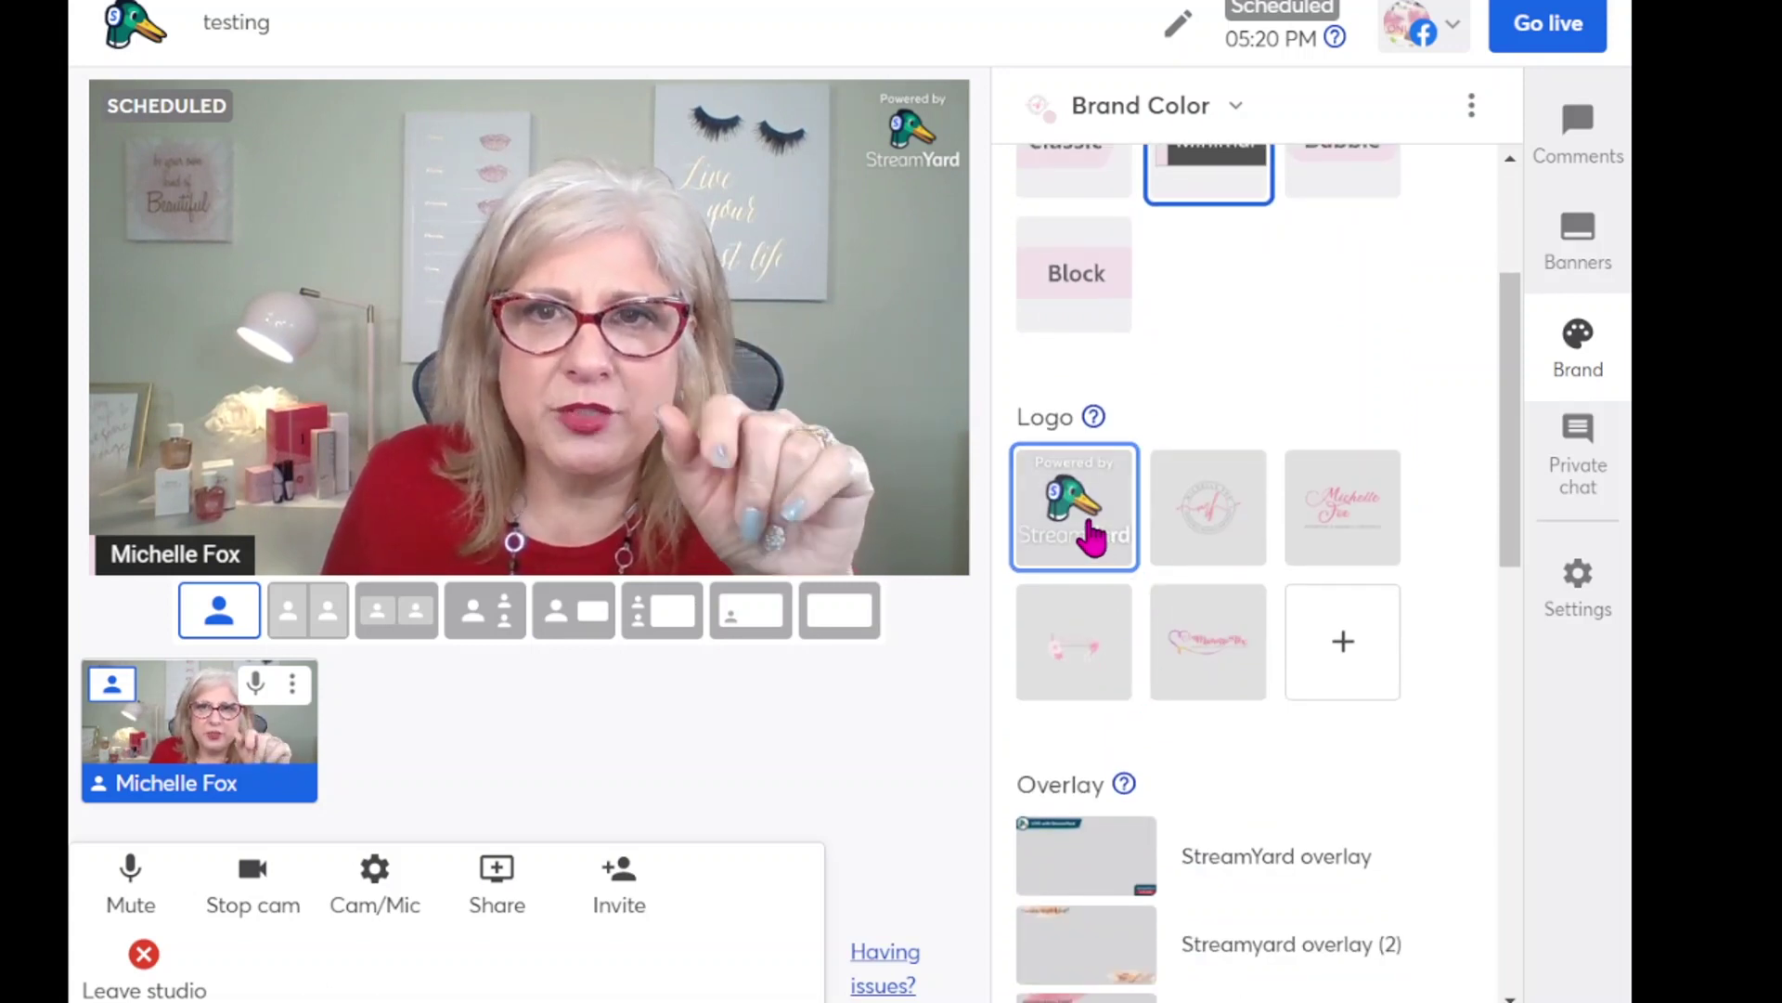
click(1217, 533)
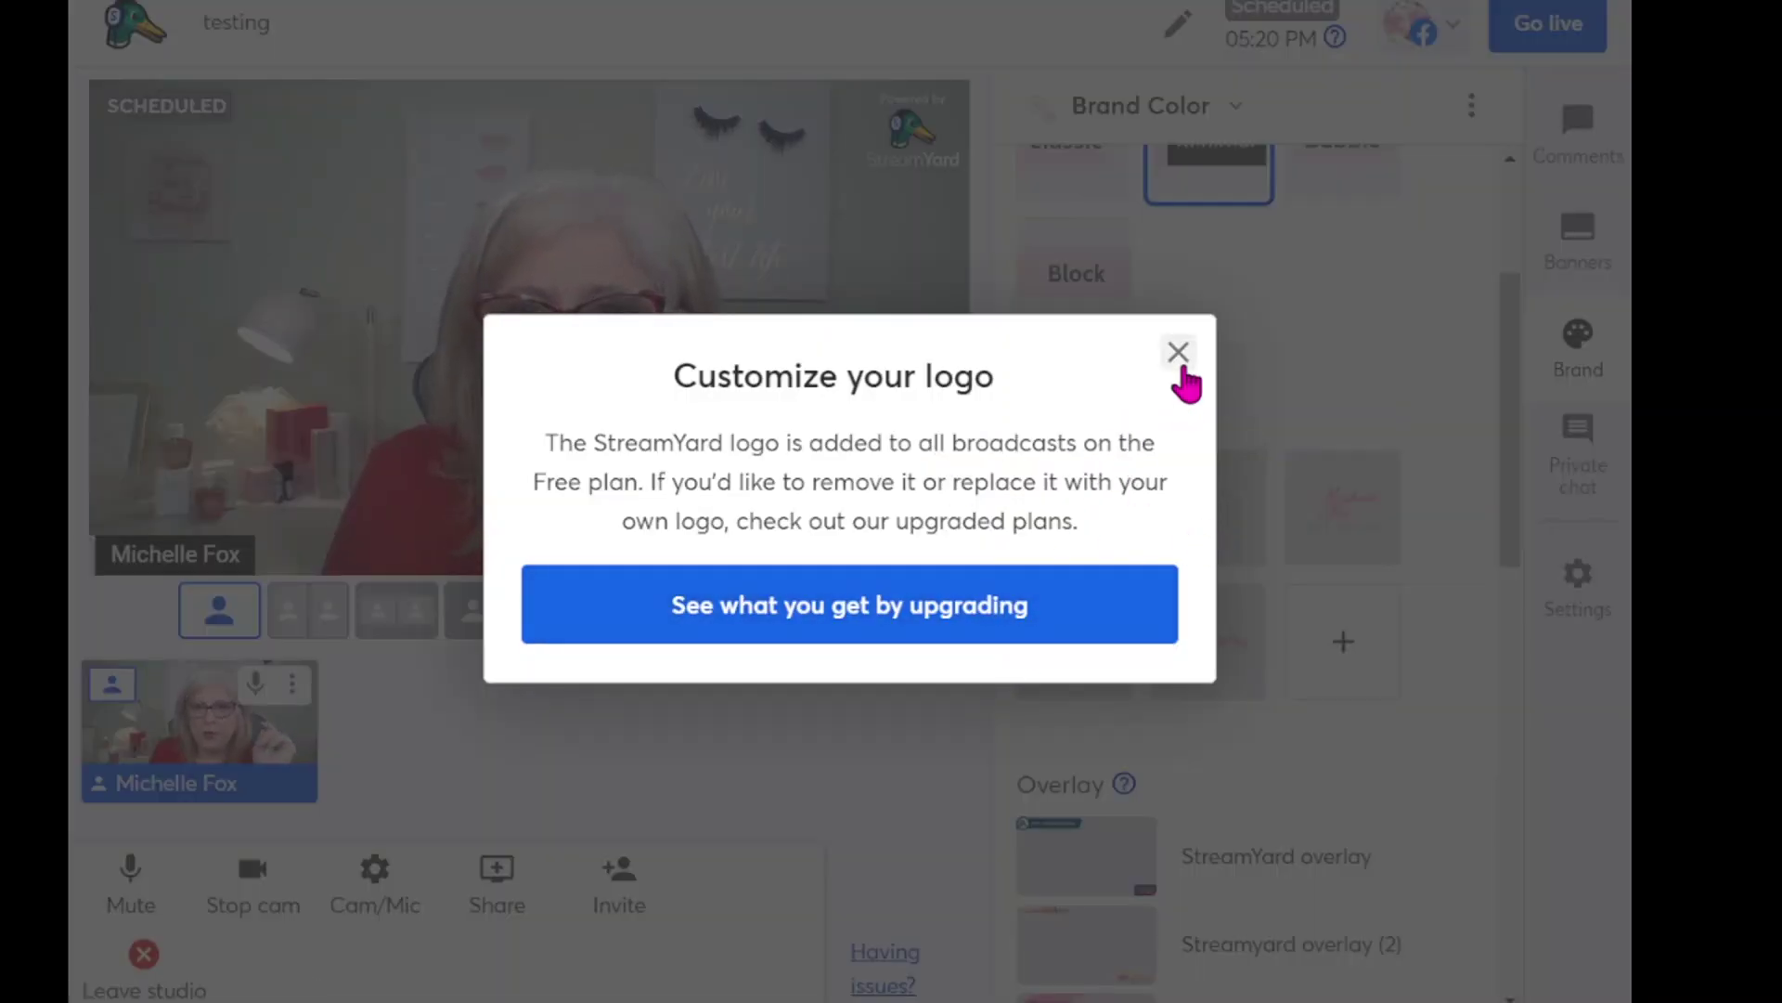
click(1179, 366)
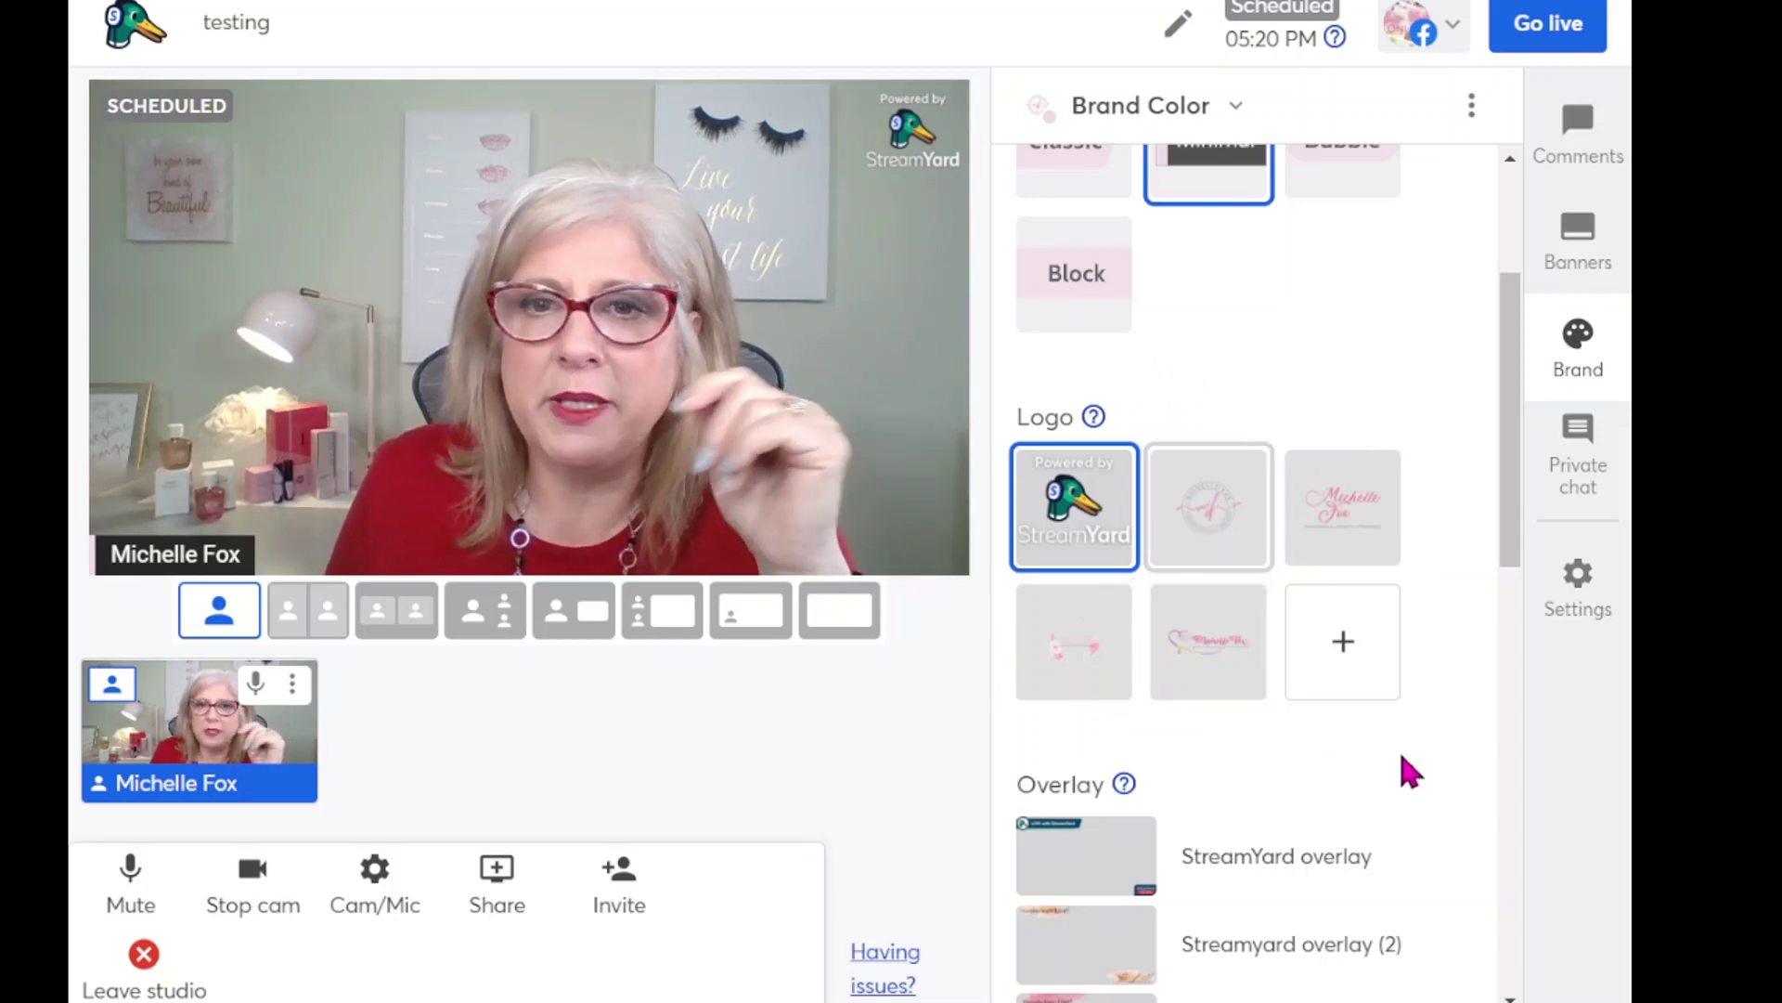
- Toggle the StreamYard overlay on and off, ending with no overlay on the video
scroll(1405, 724, down, 5)
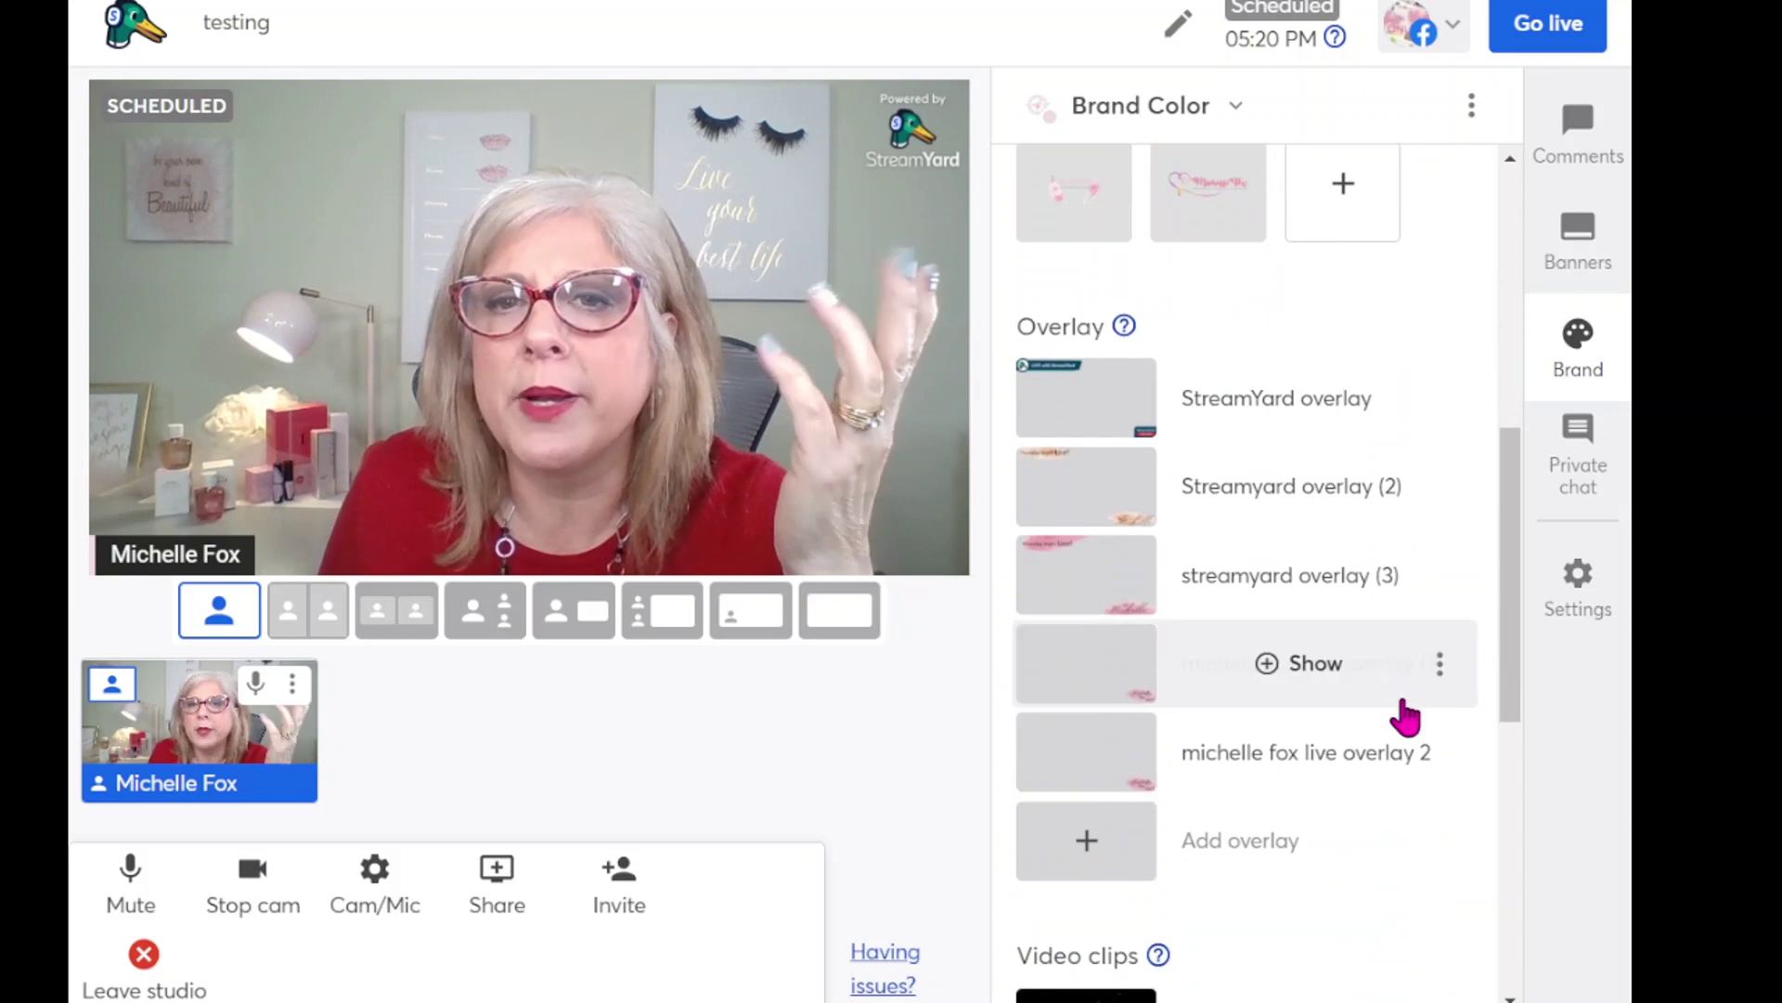
click(1102, 420)
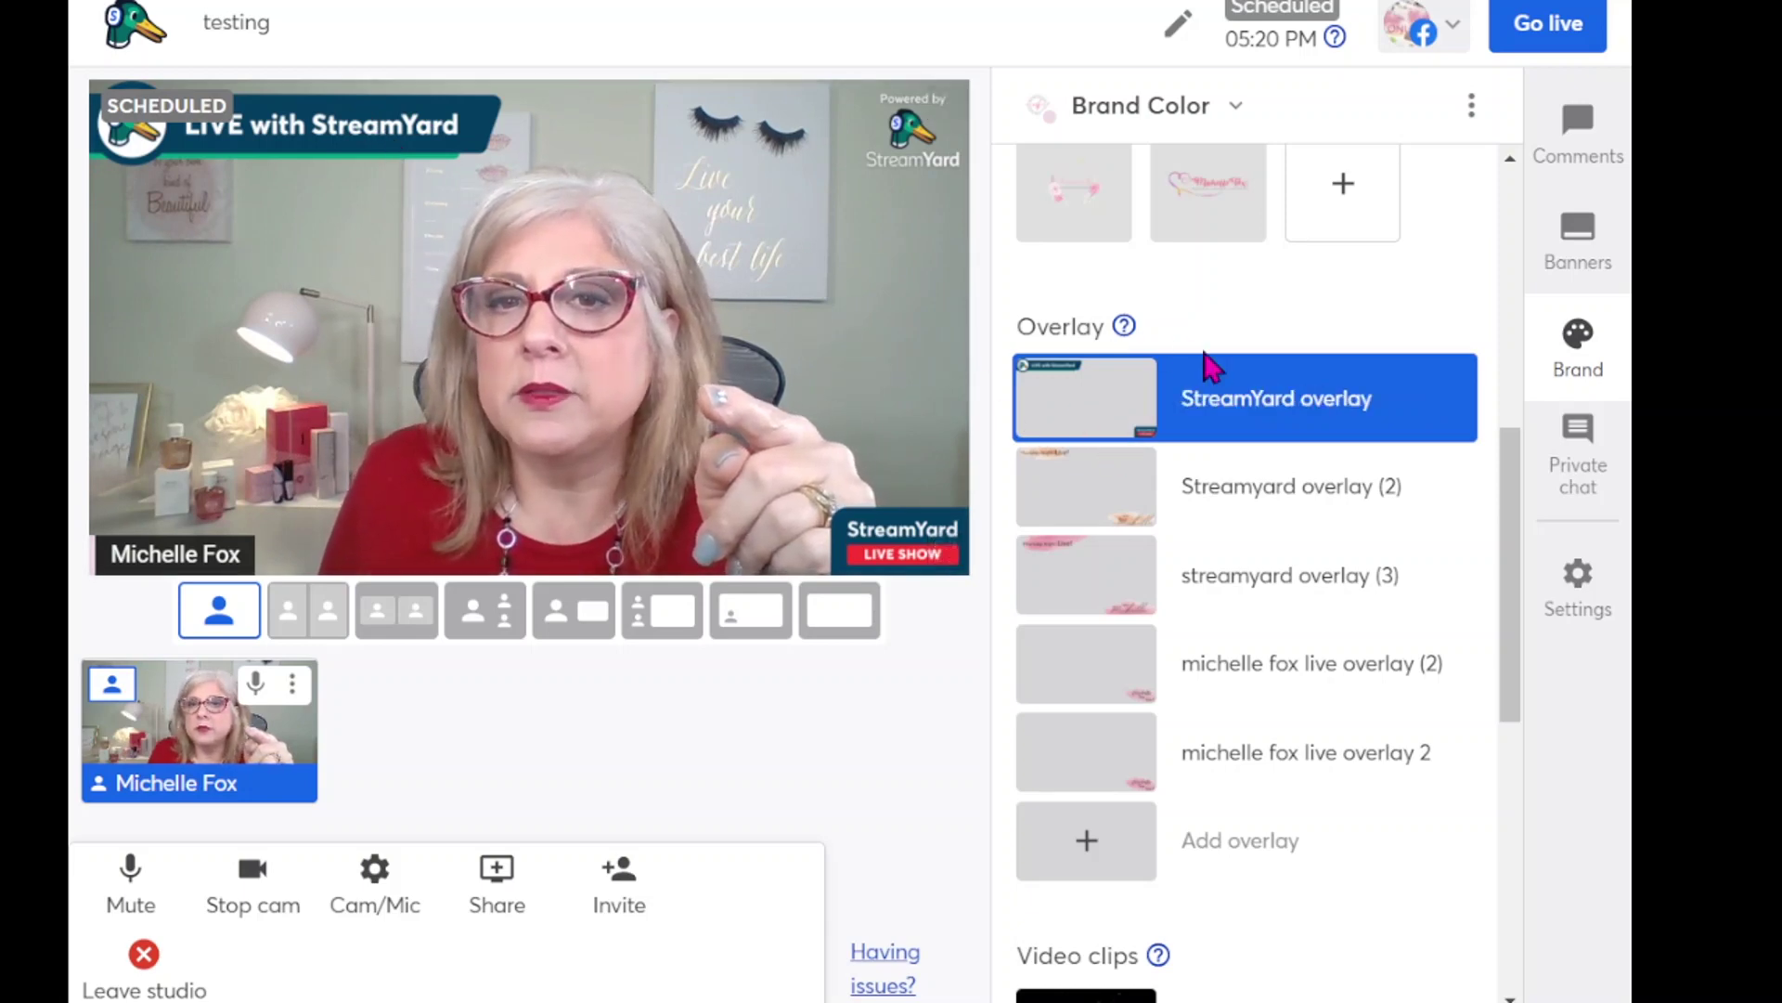
click(1295, 422)
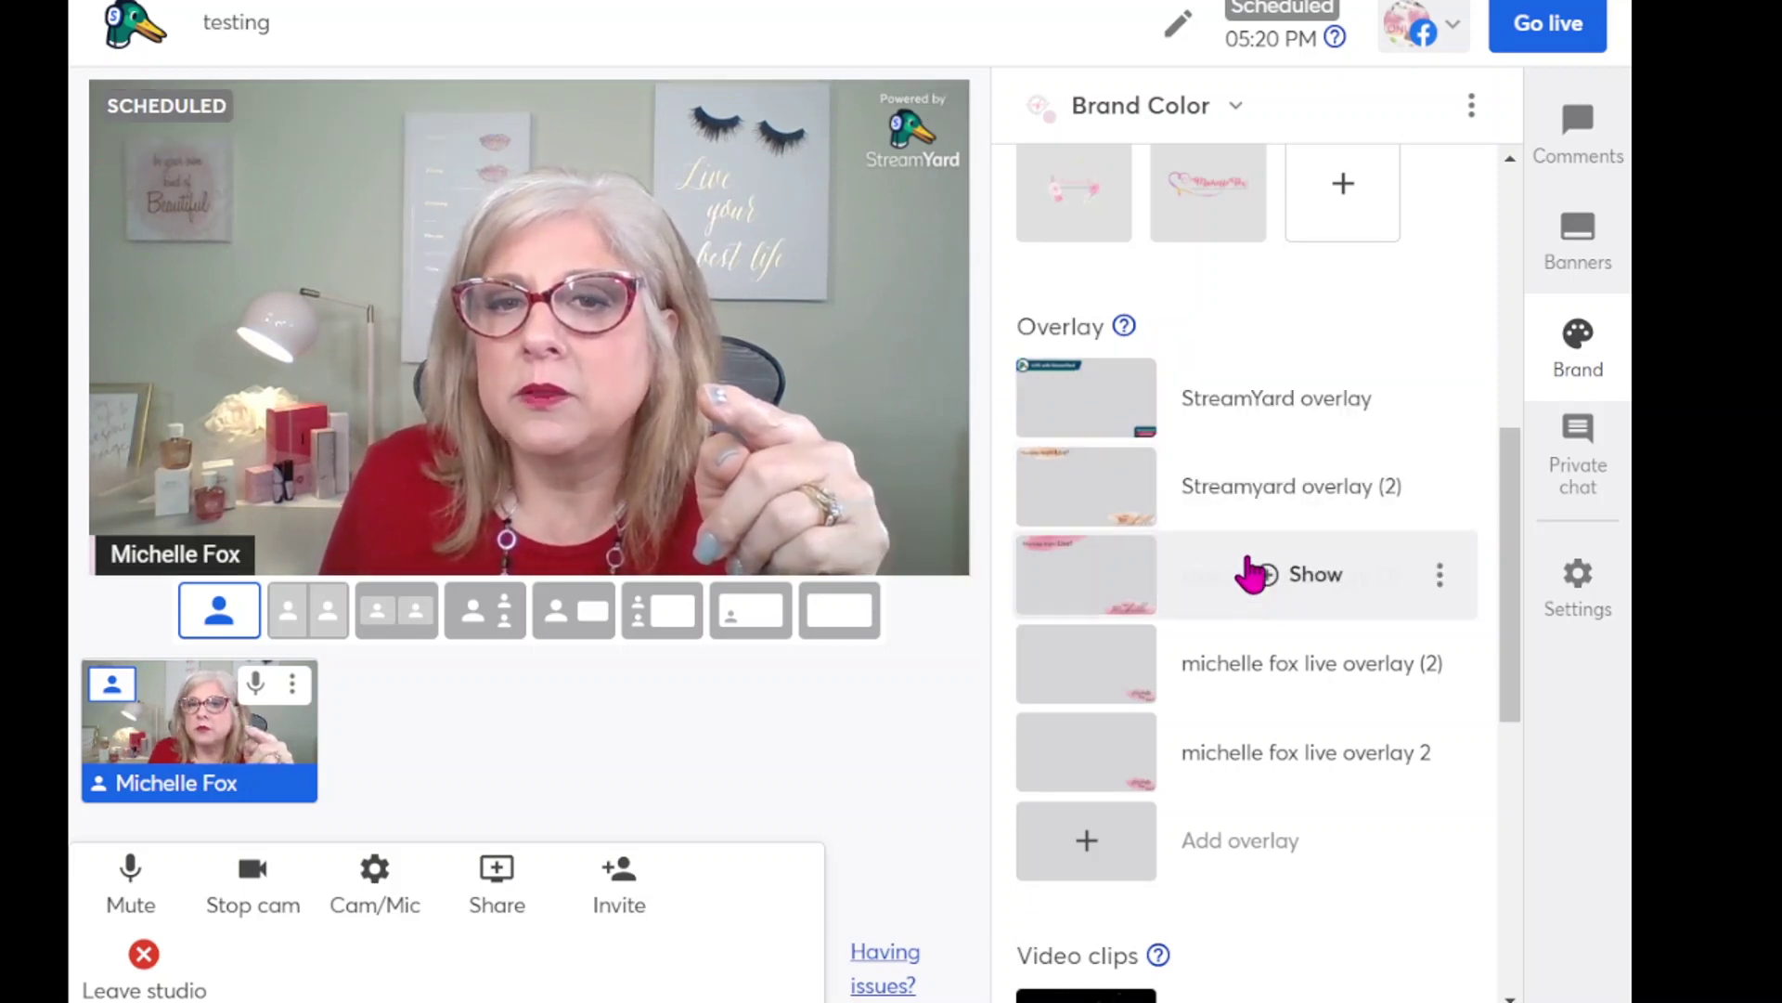
click(1181, 585)
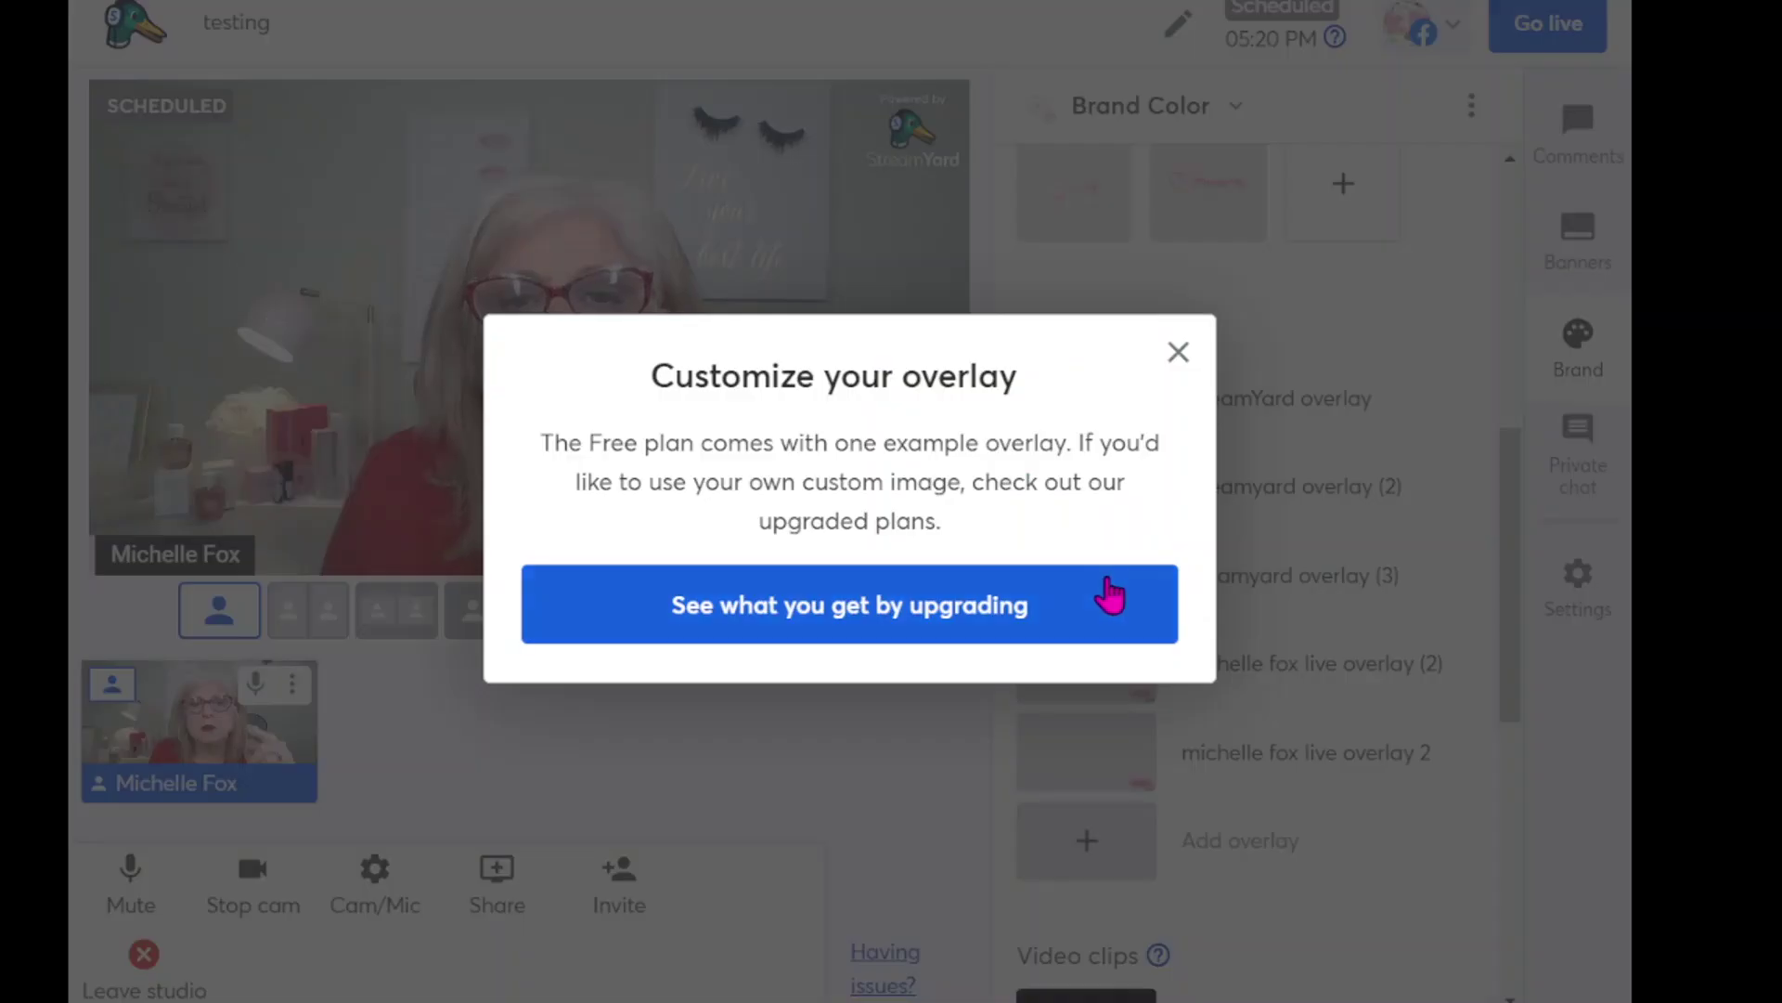
click(1179, 353)
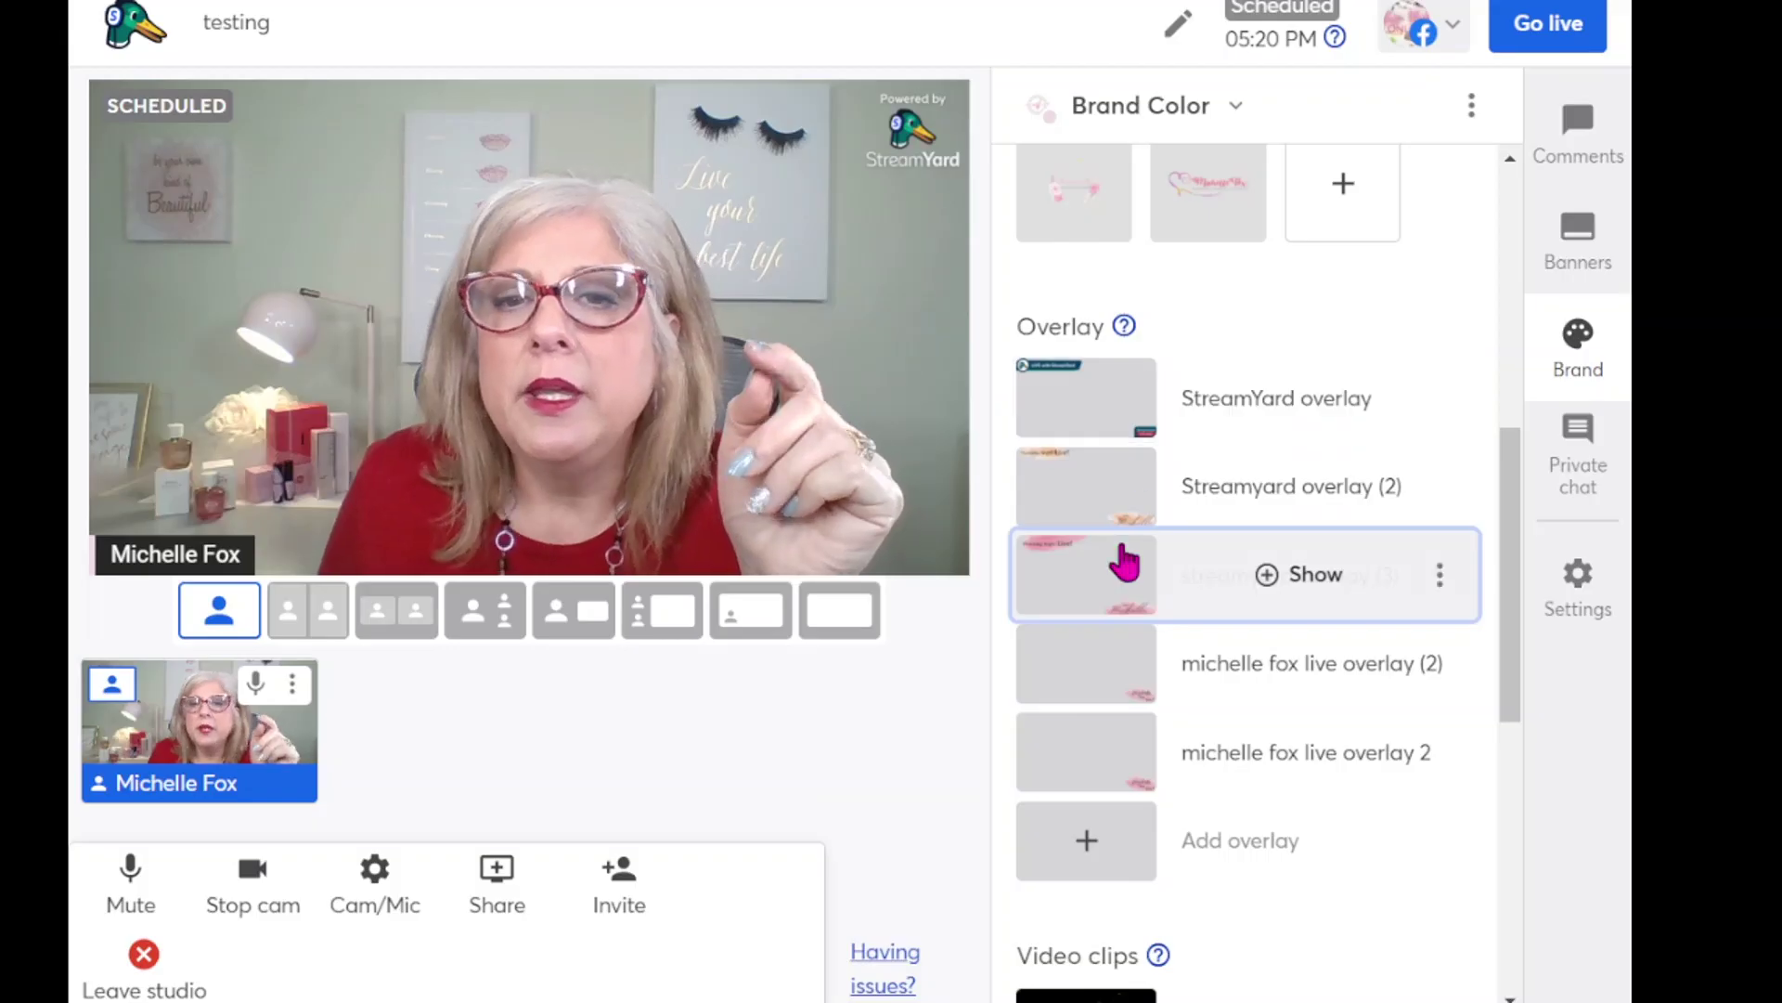
click(1095, 416)
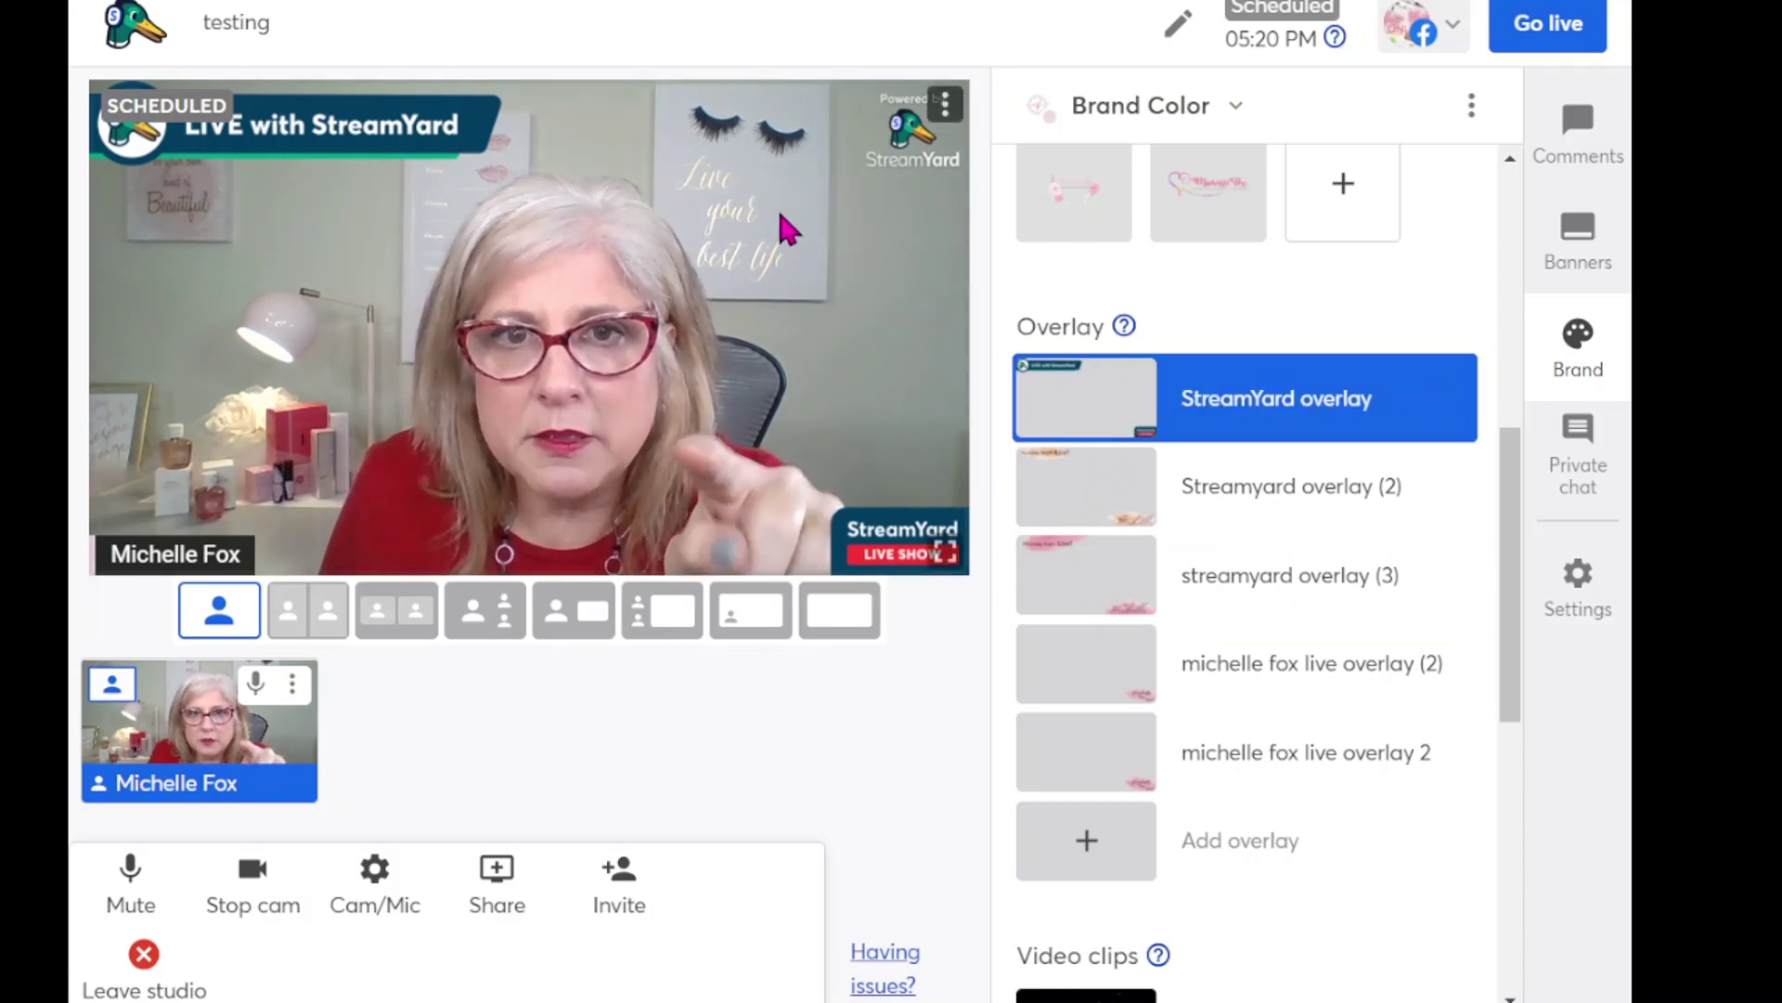
mouse_move(988, 364)
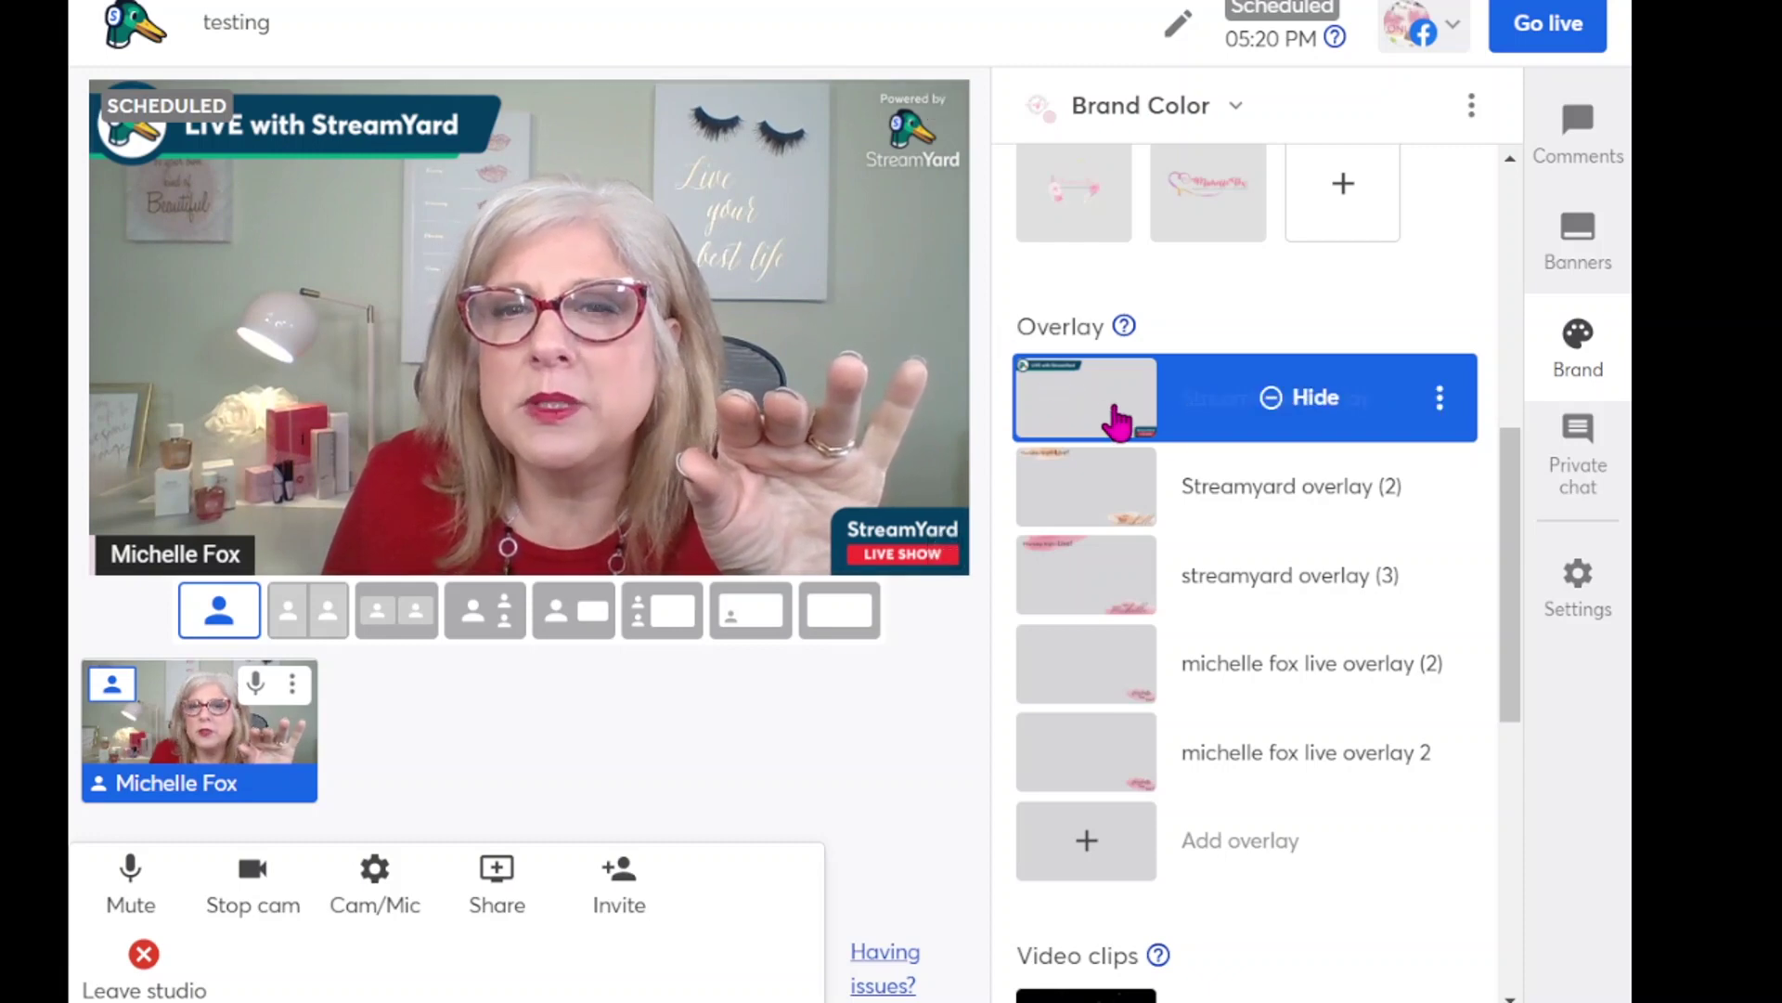
click(1215, 408)
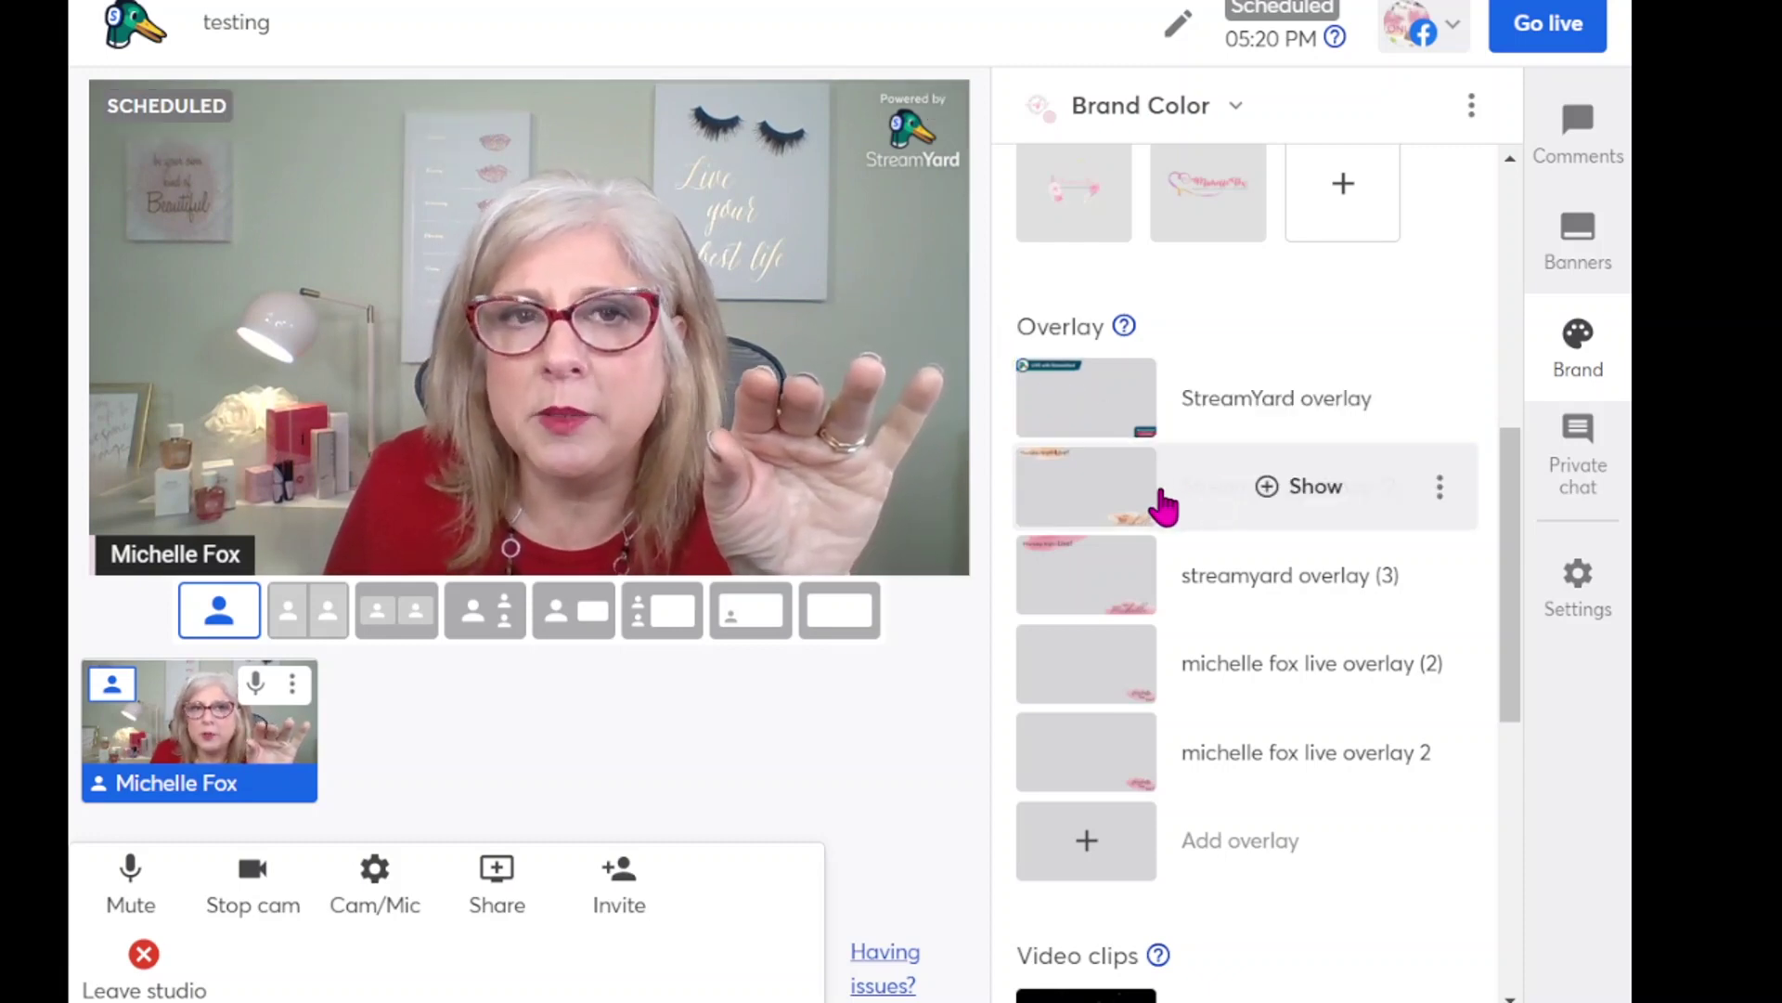
mouse_move(1094, 569)
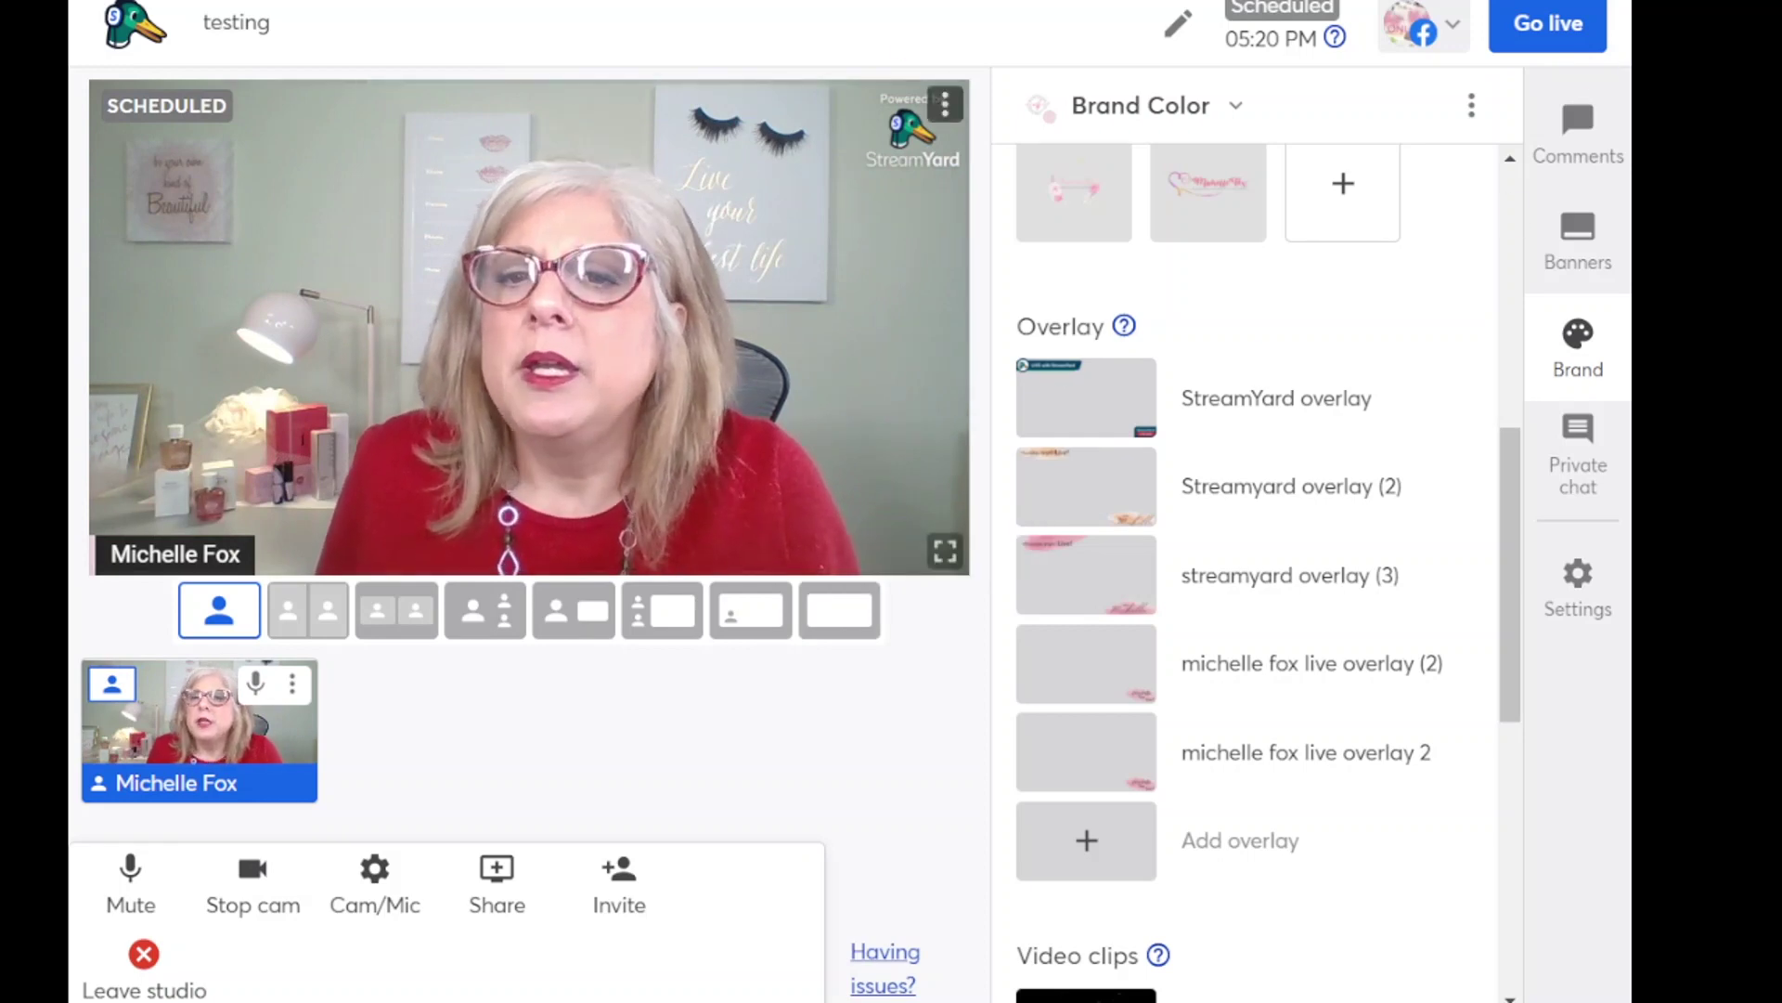
- Browse the Banners, Brand and Private chat panels, then show the viewer Comments panel with its example comment
click(1590, 501)
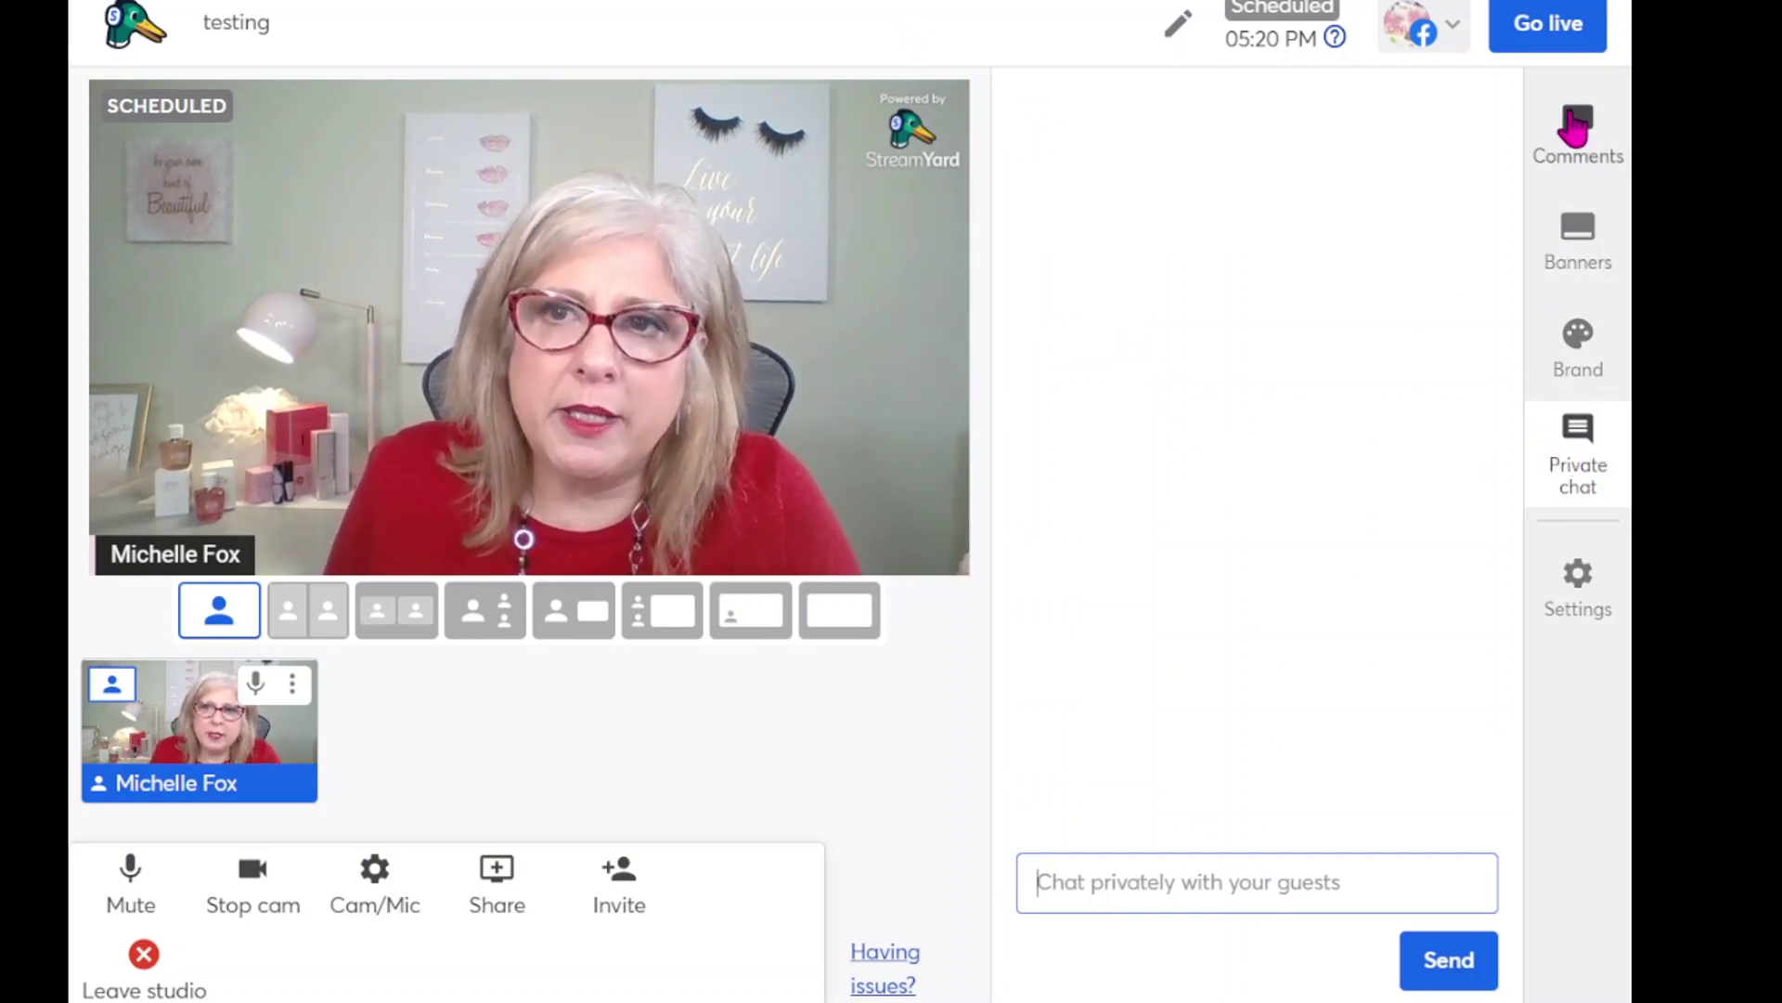
click(1593, 265)
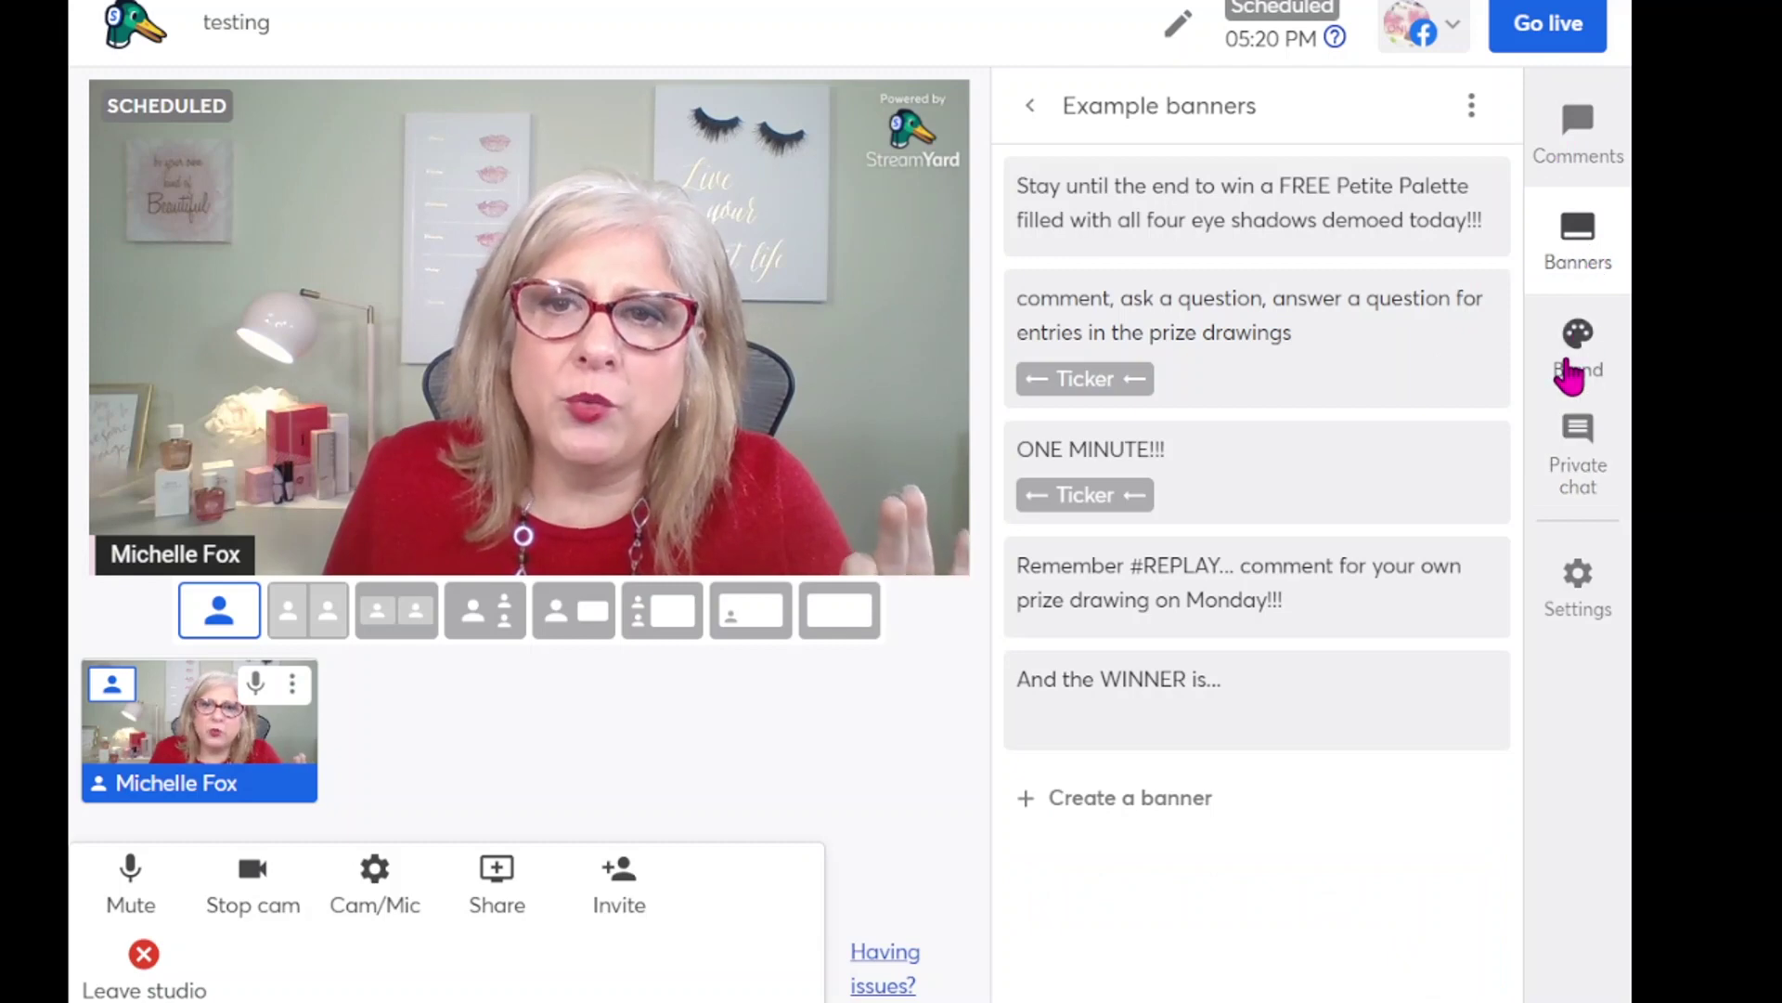
click(1569, 373)
click(1573, 479)
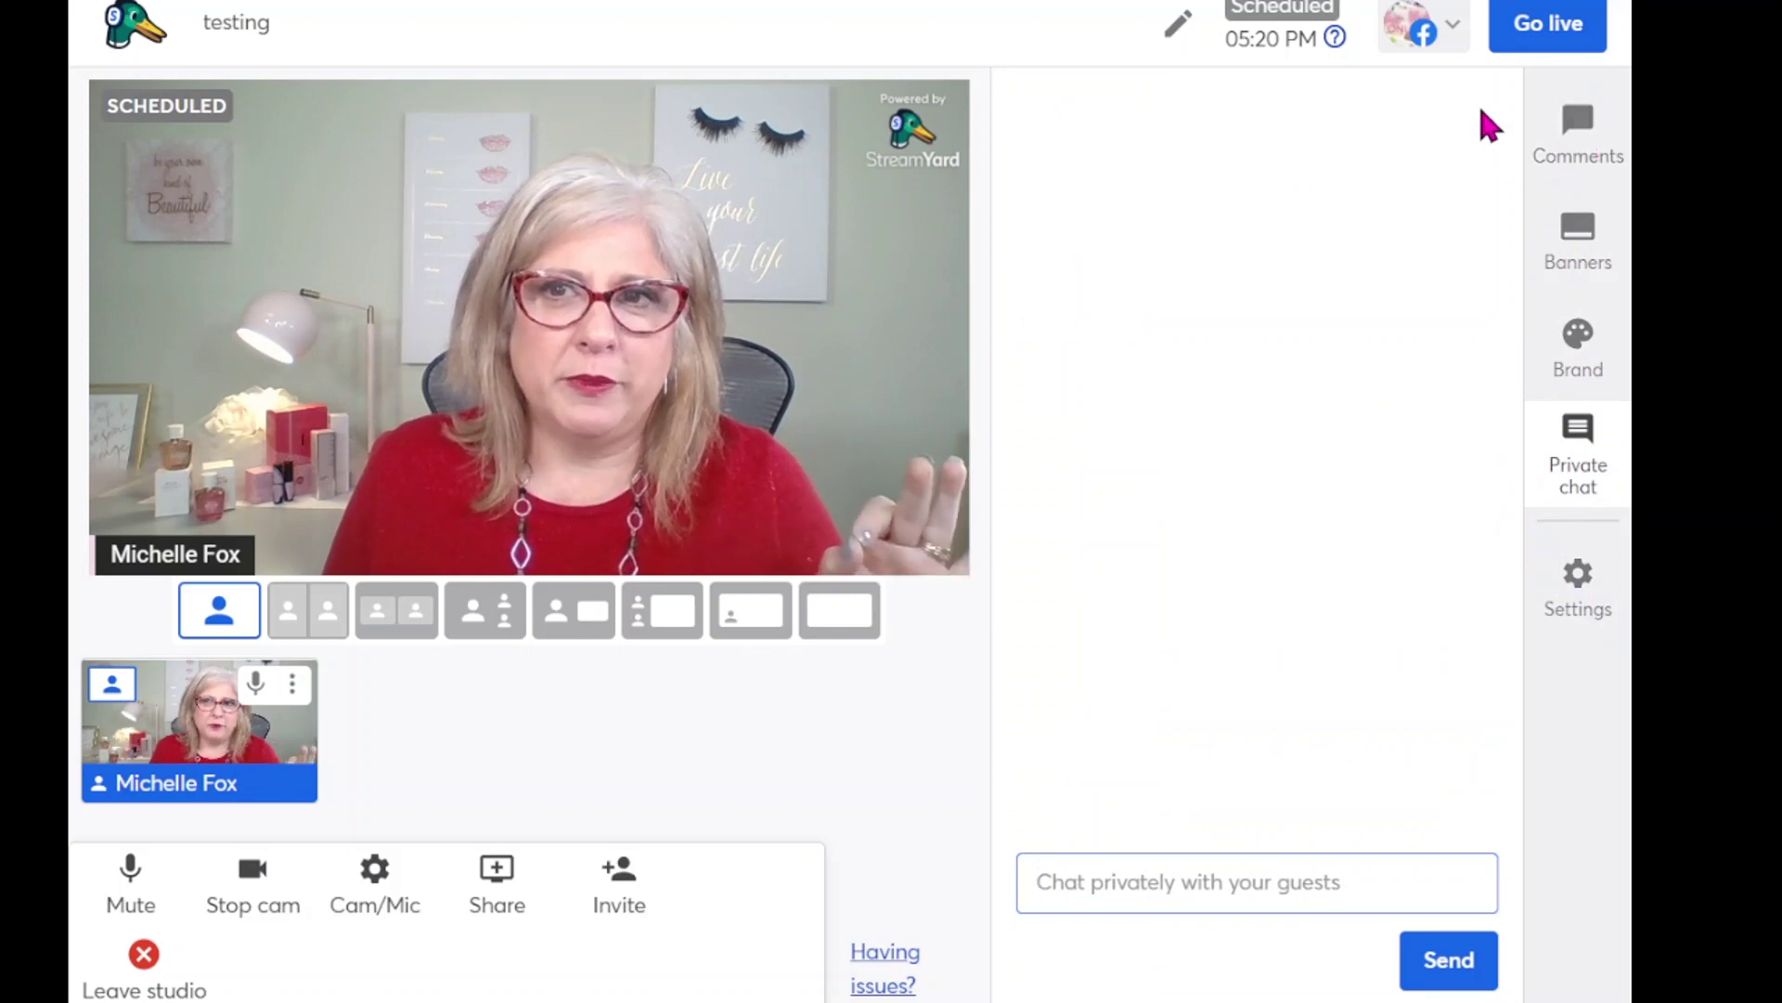
click(1579, 249)
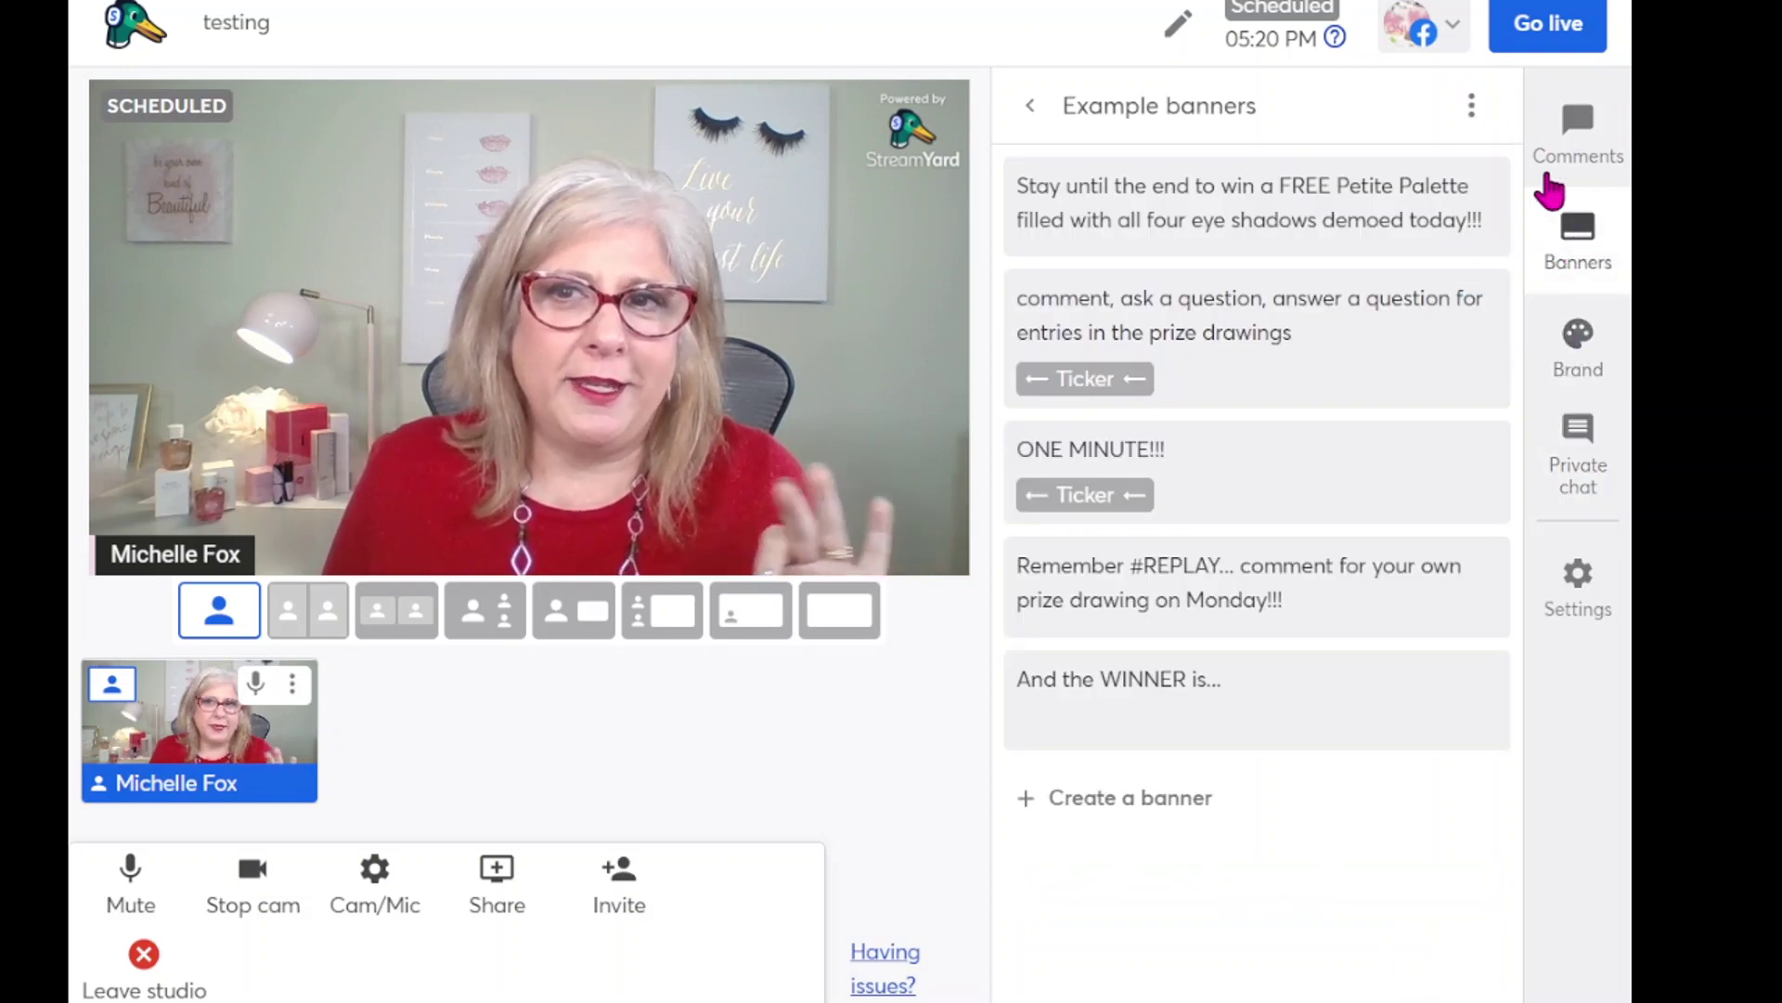
click(1580, 139)
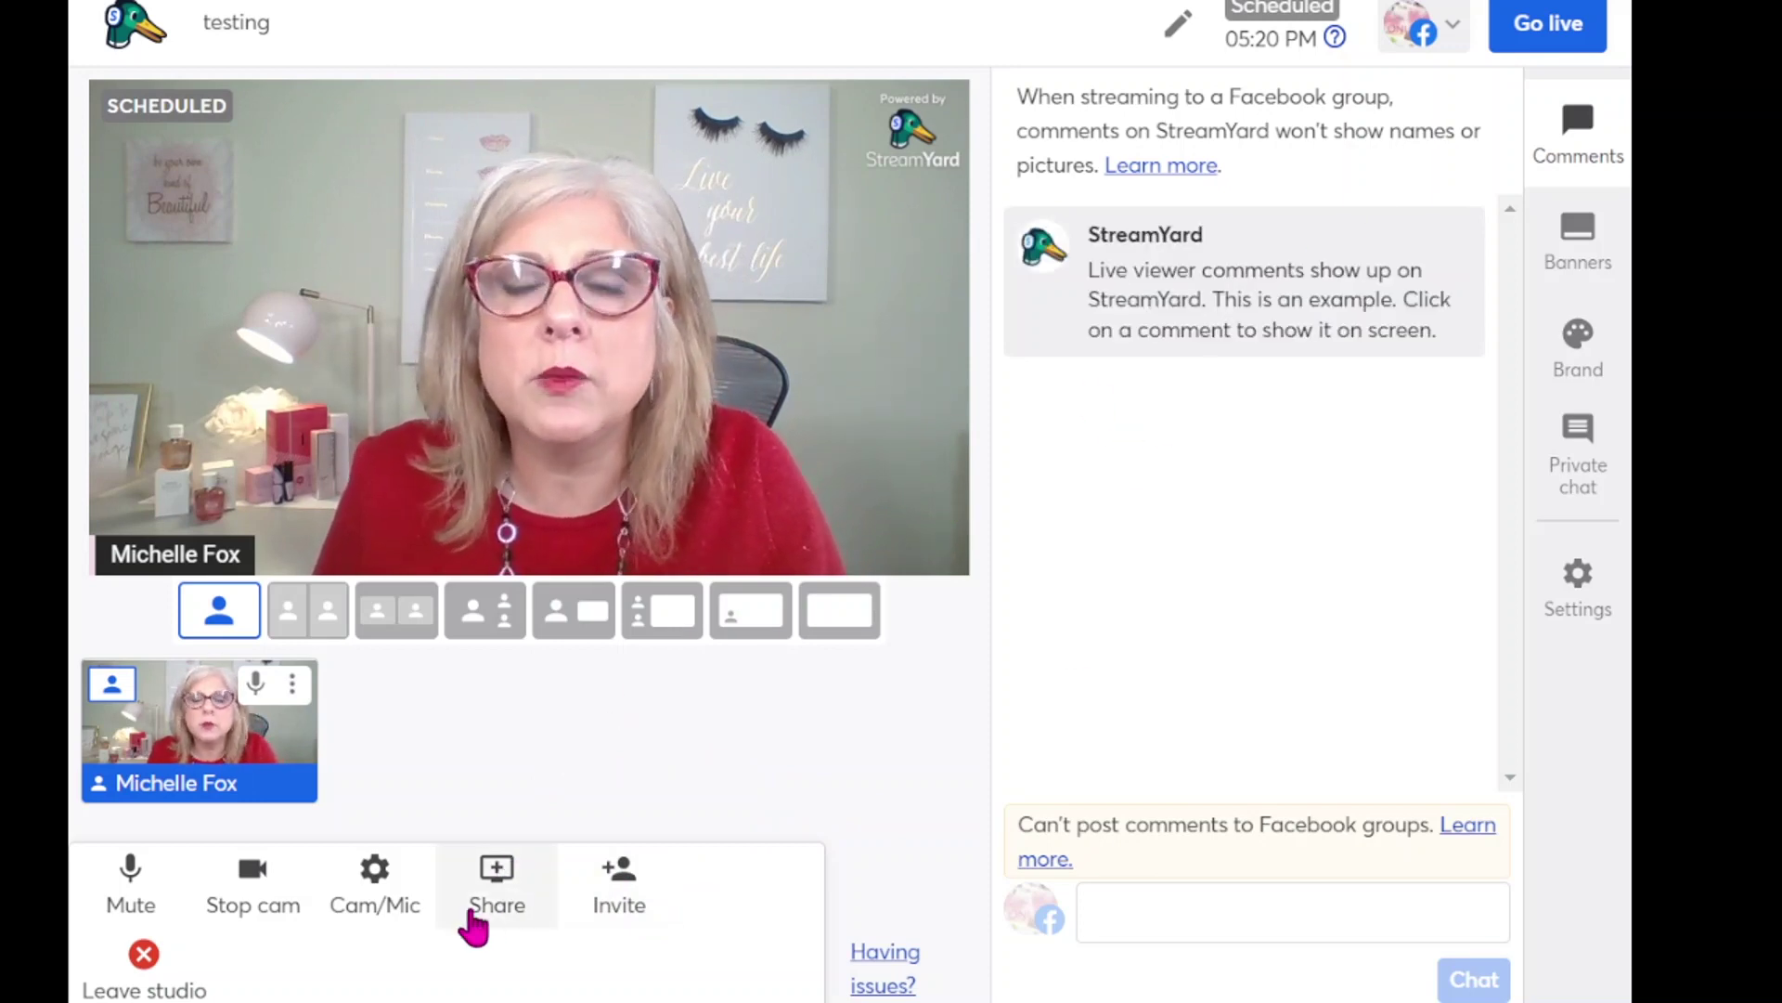
click(500, 891)
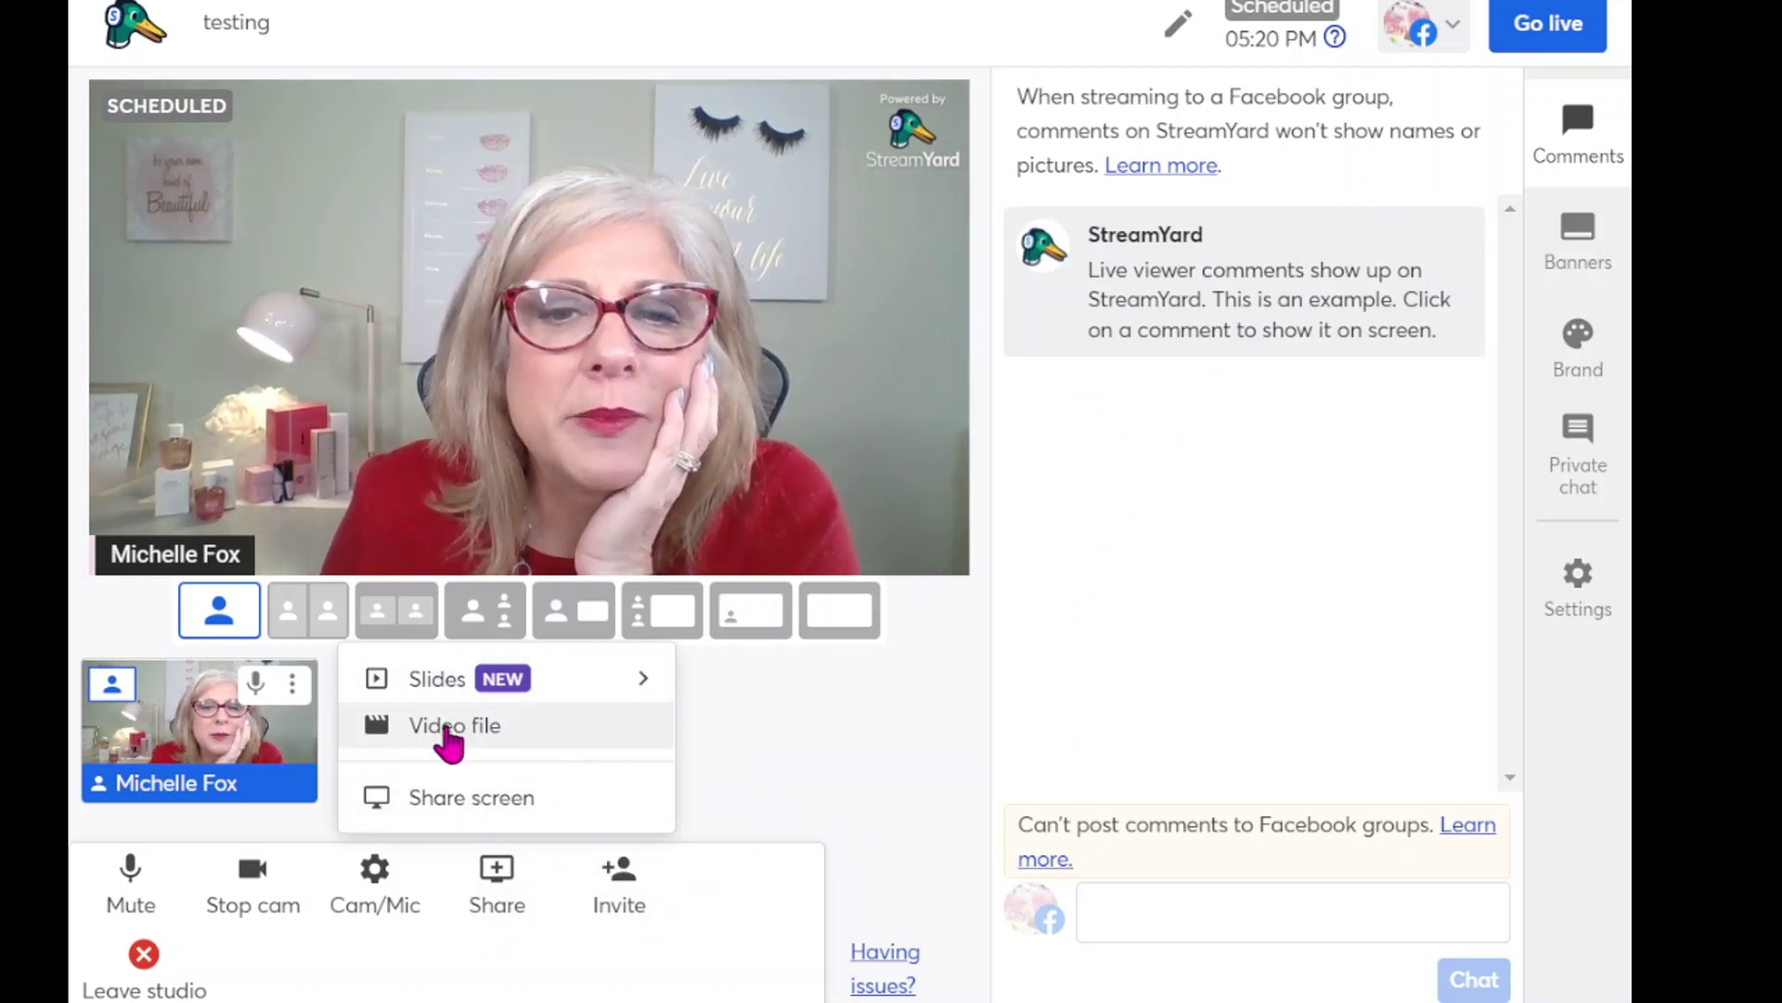
click(459, 813)
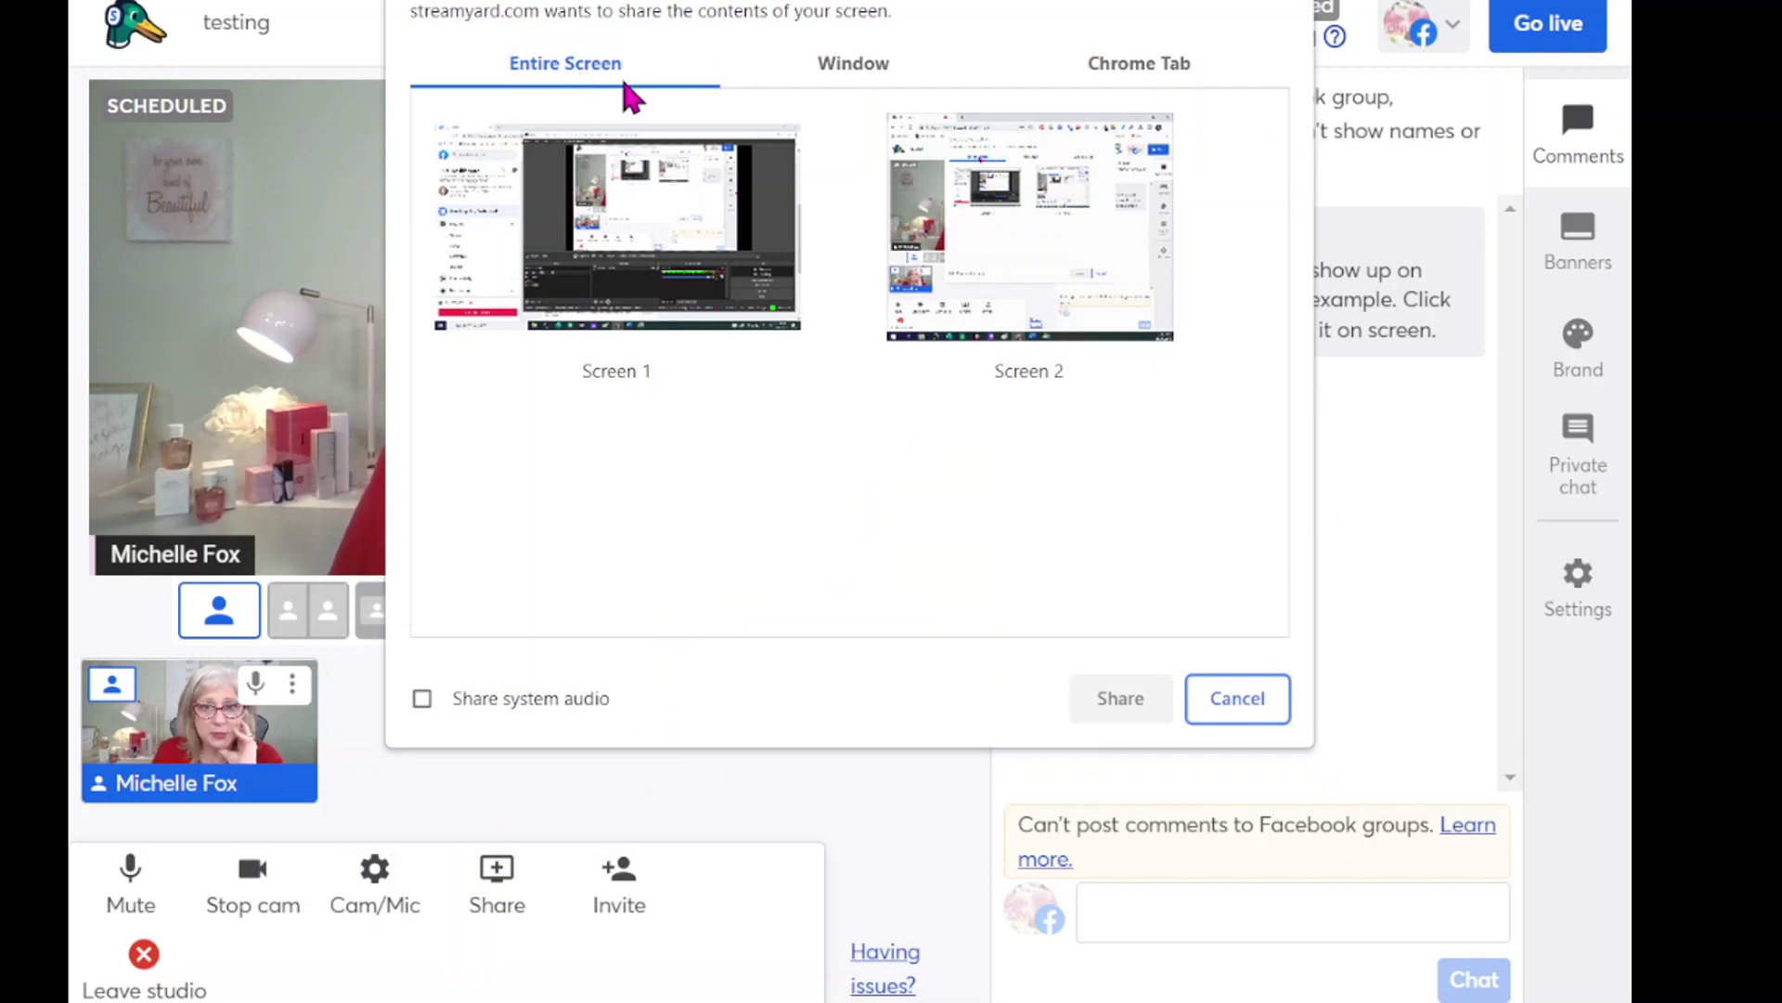
click(854, 65)
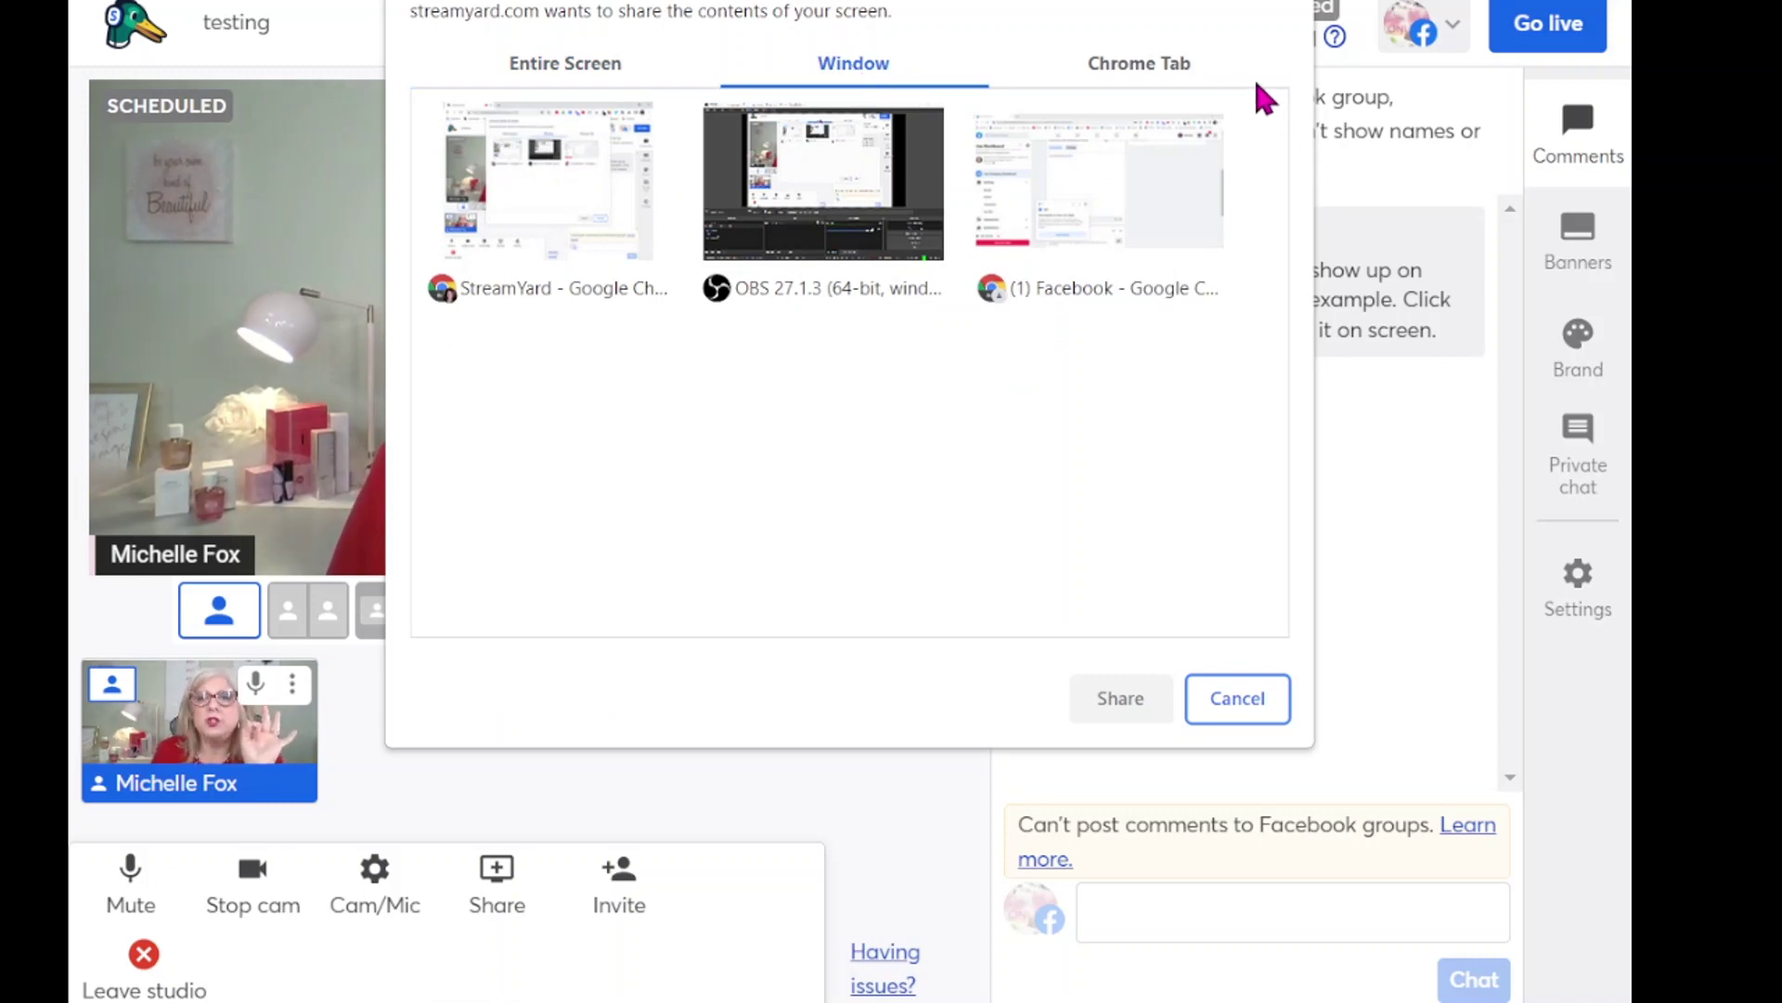
click(1142, 66)
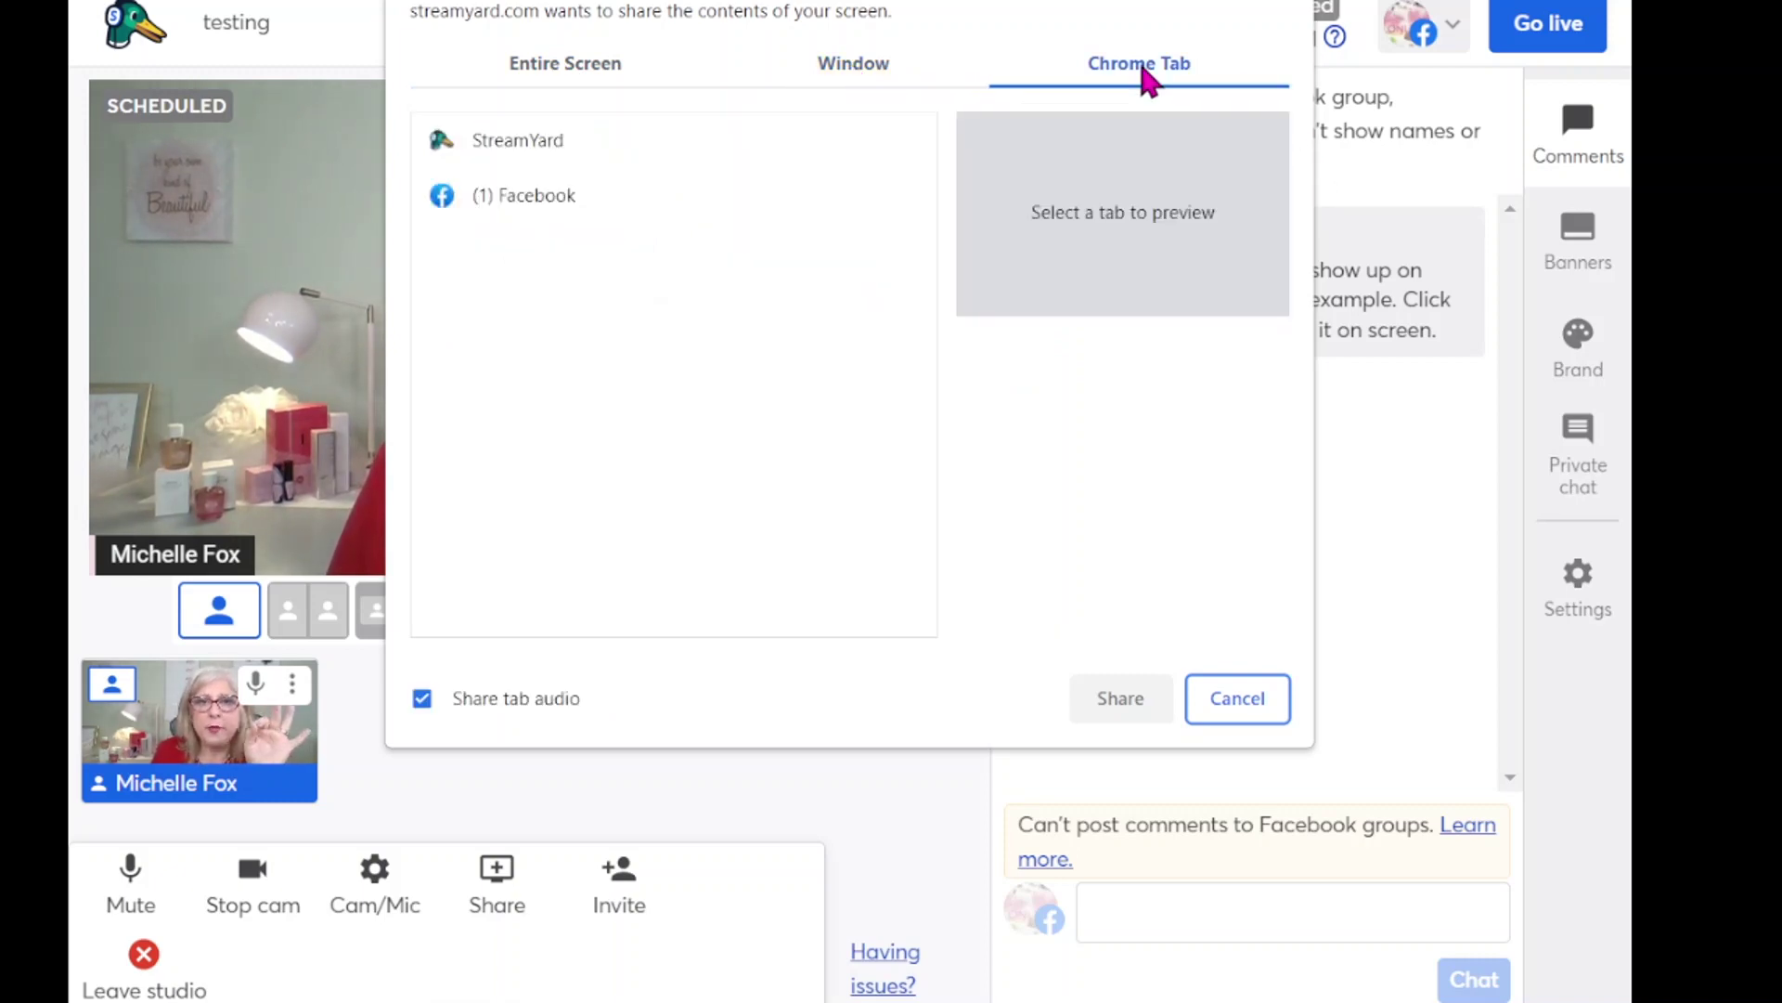
click(524, 142)
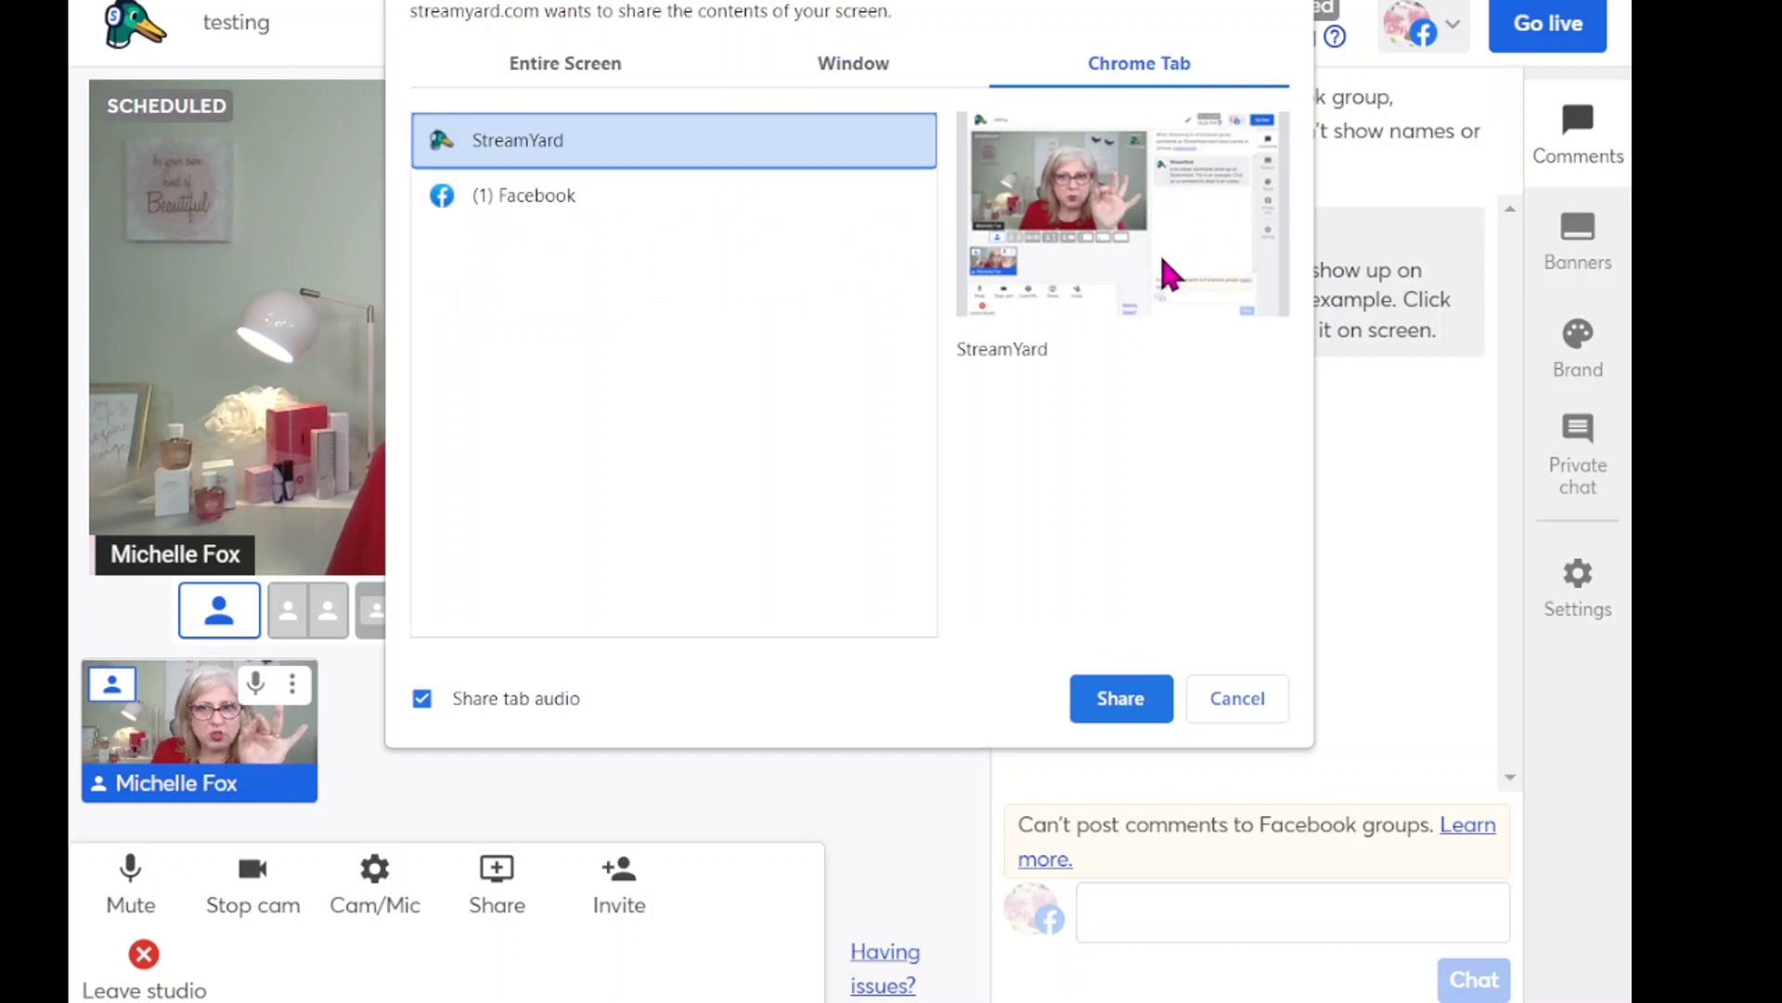
click(853, 67)
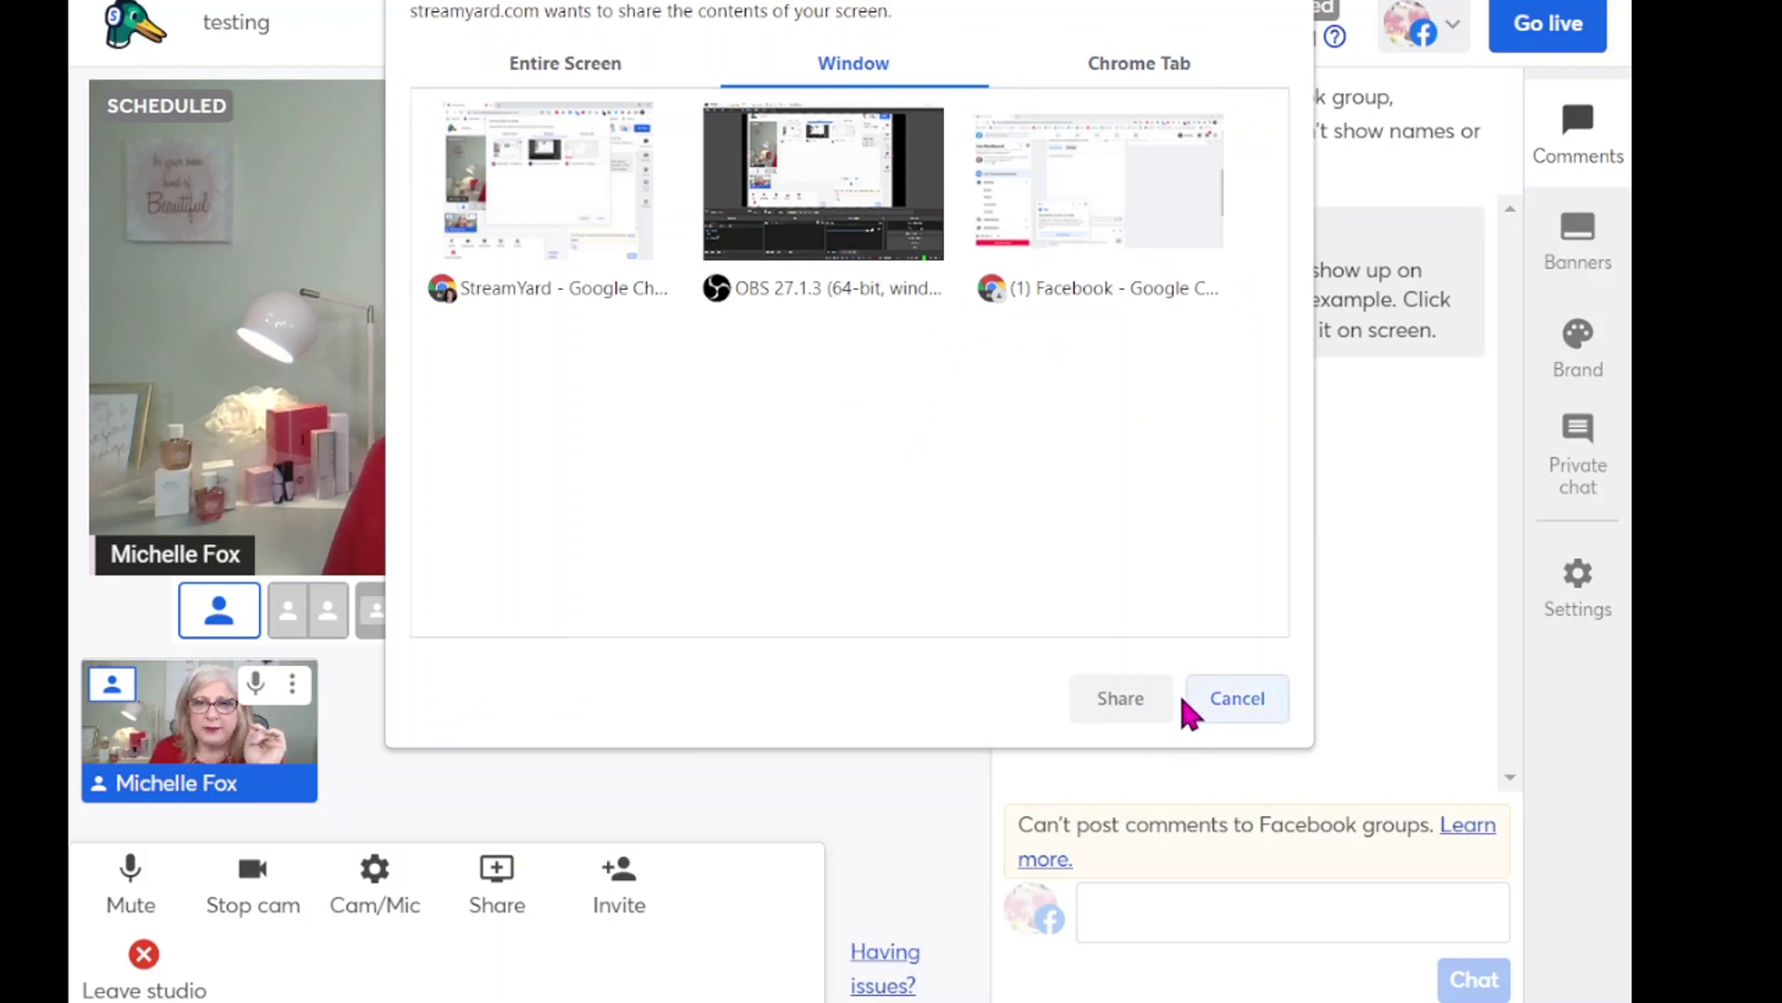
click(1256, 700)
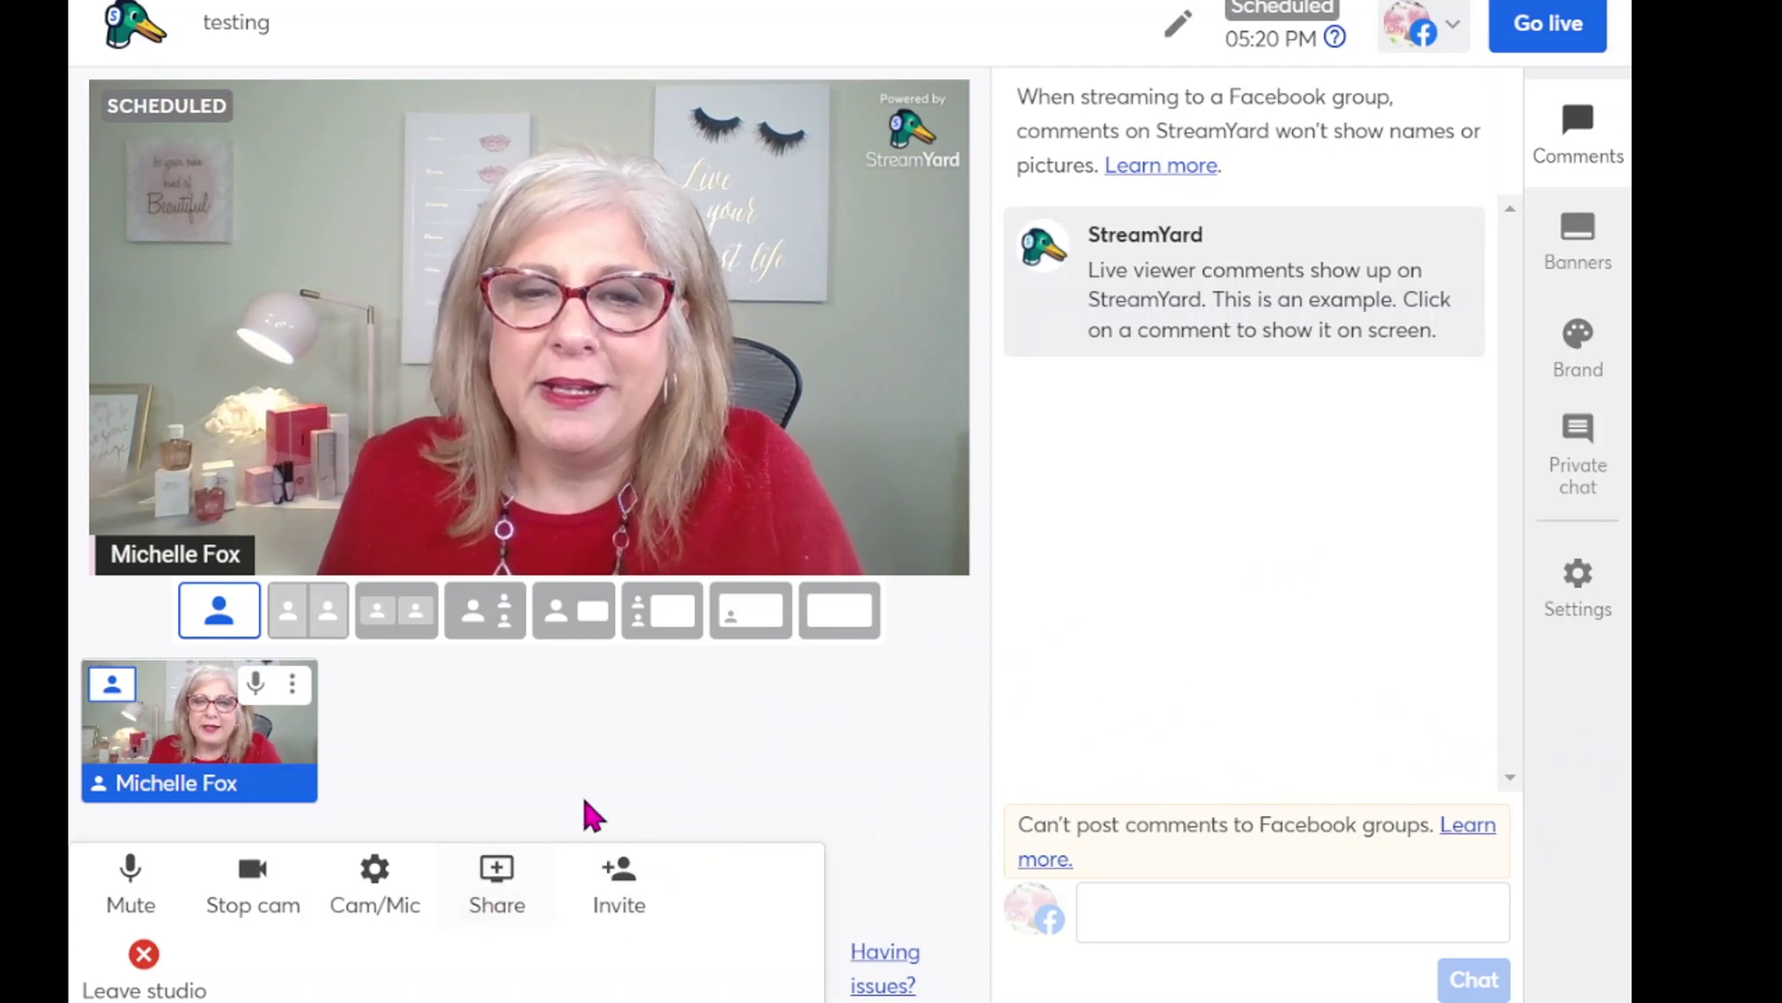
- Share the StreamYard Chrome tab, with tab audio, into the studio beside the camera
click(497, 905)
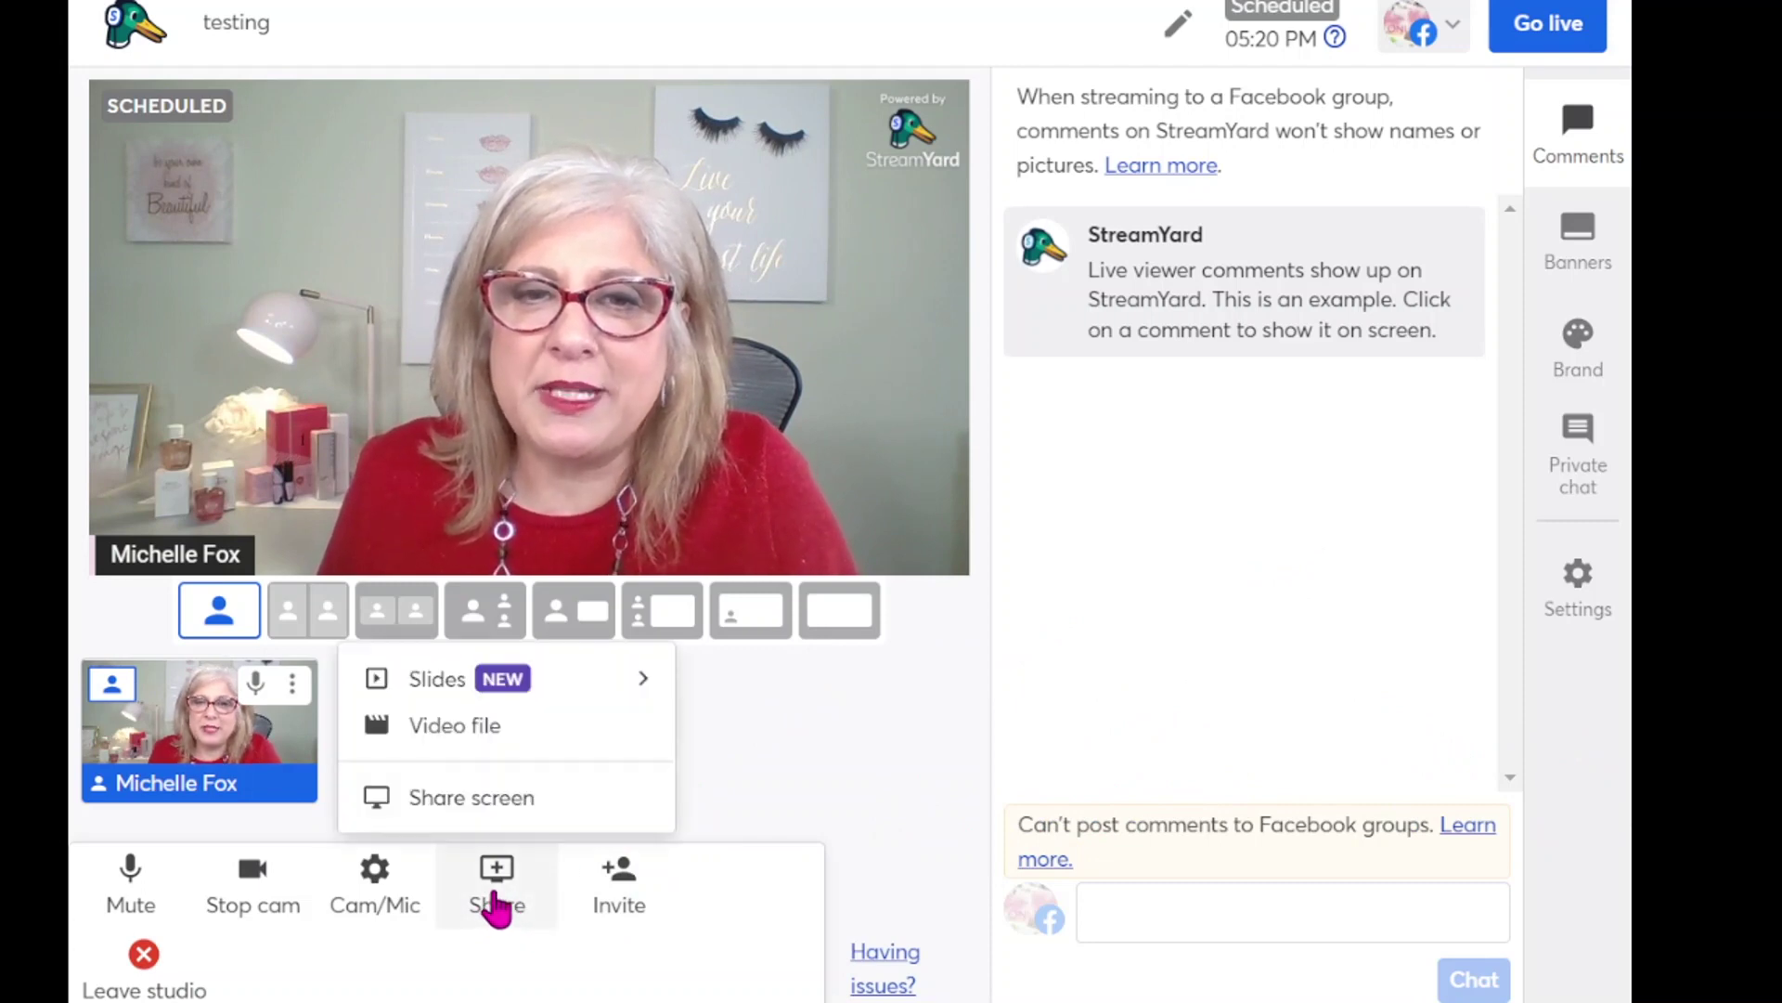
click(493, 803)
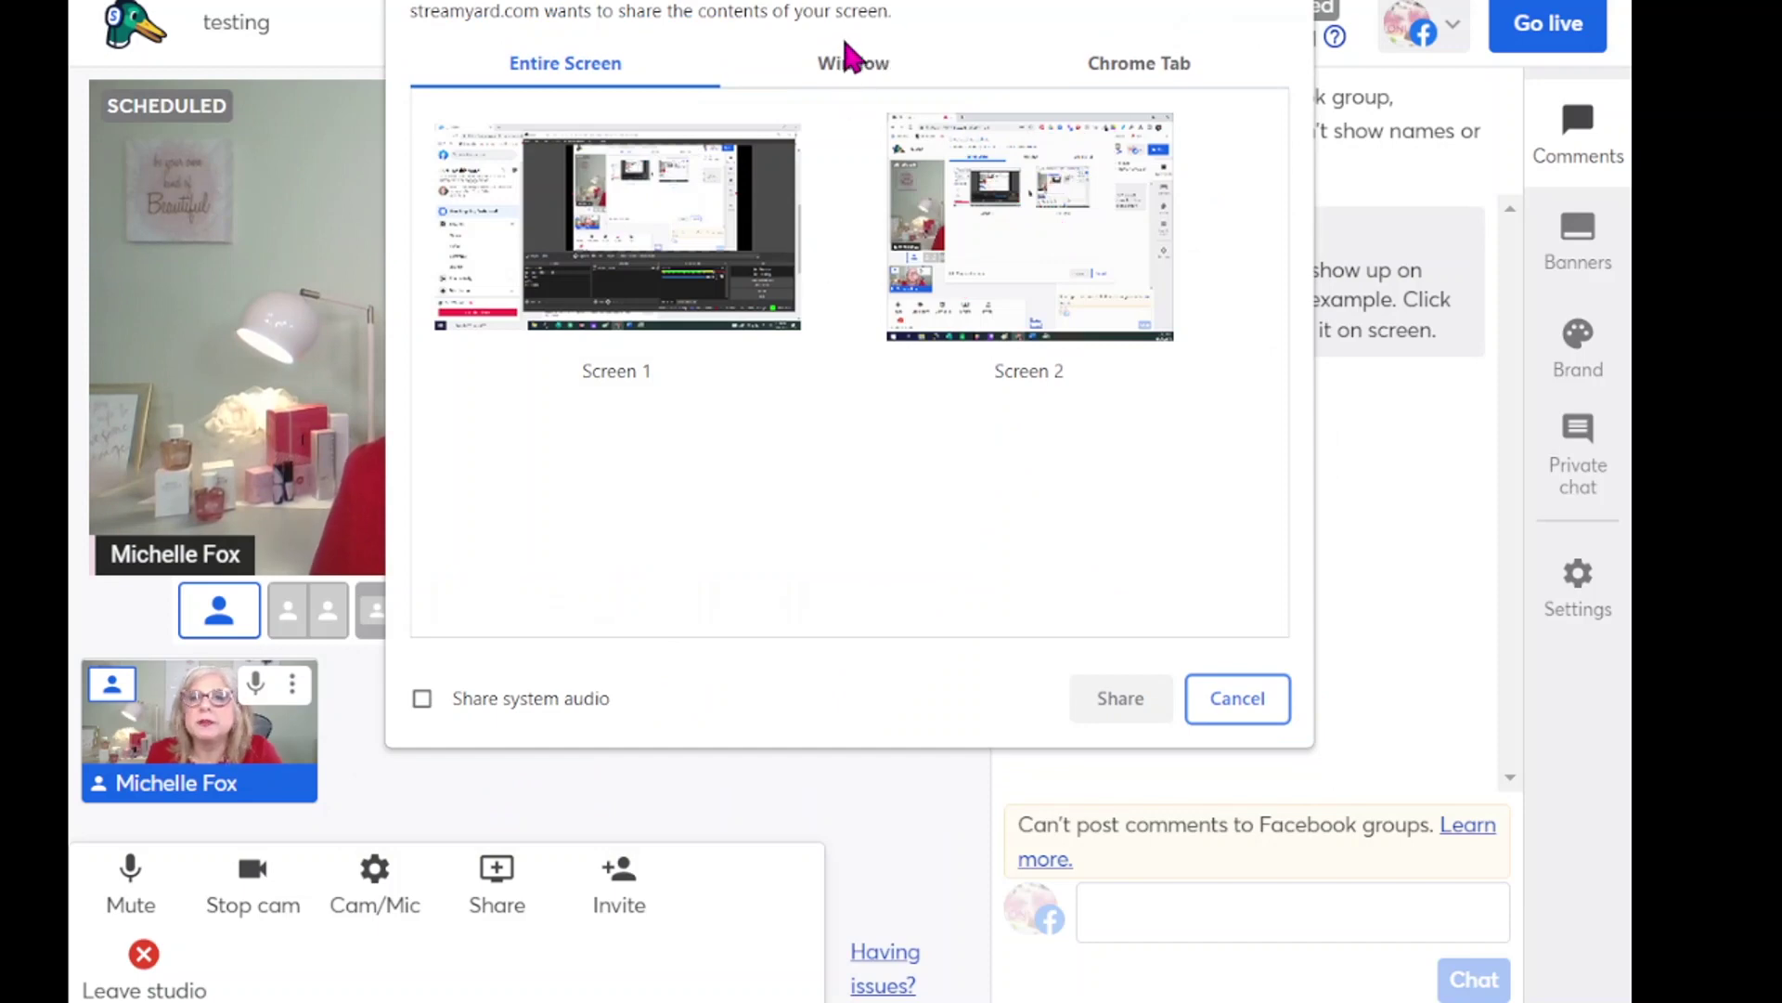
click(1151, 65)
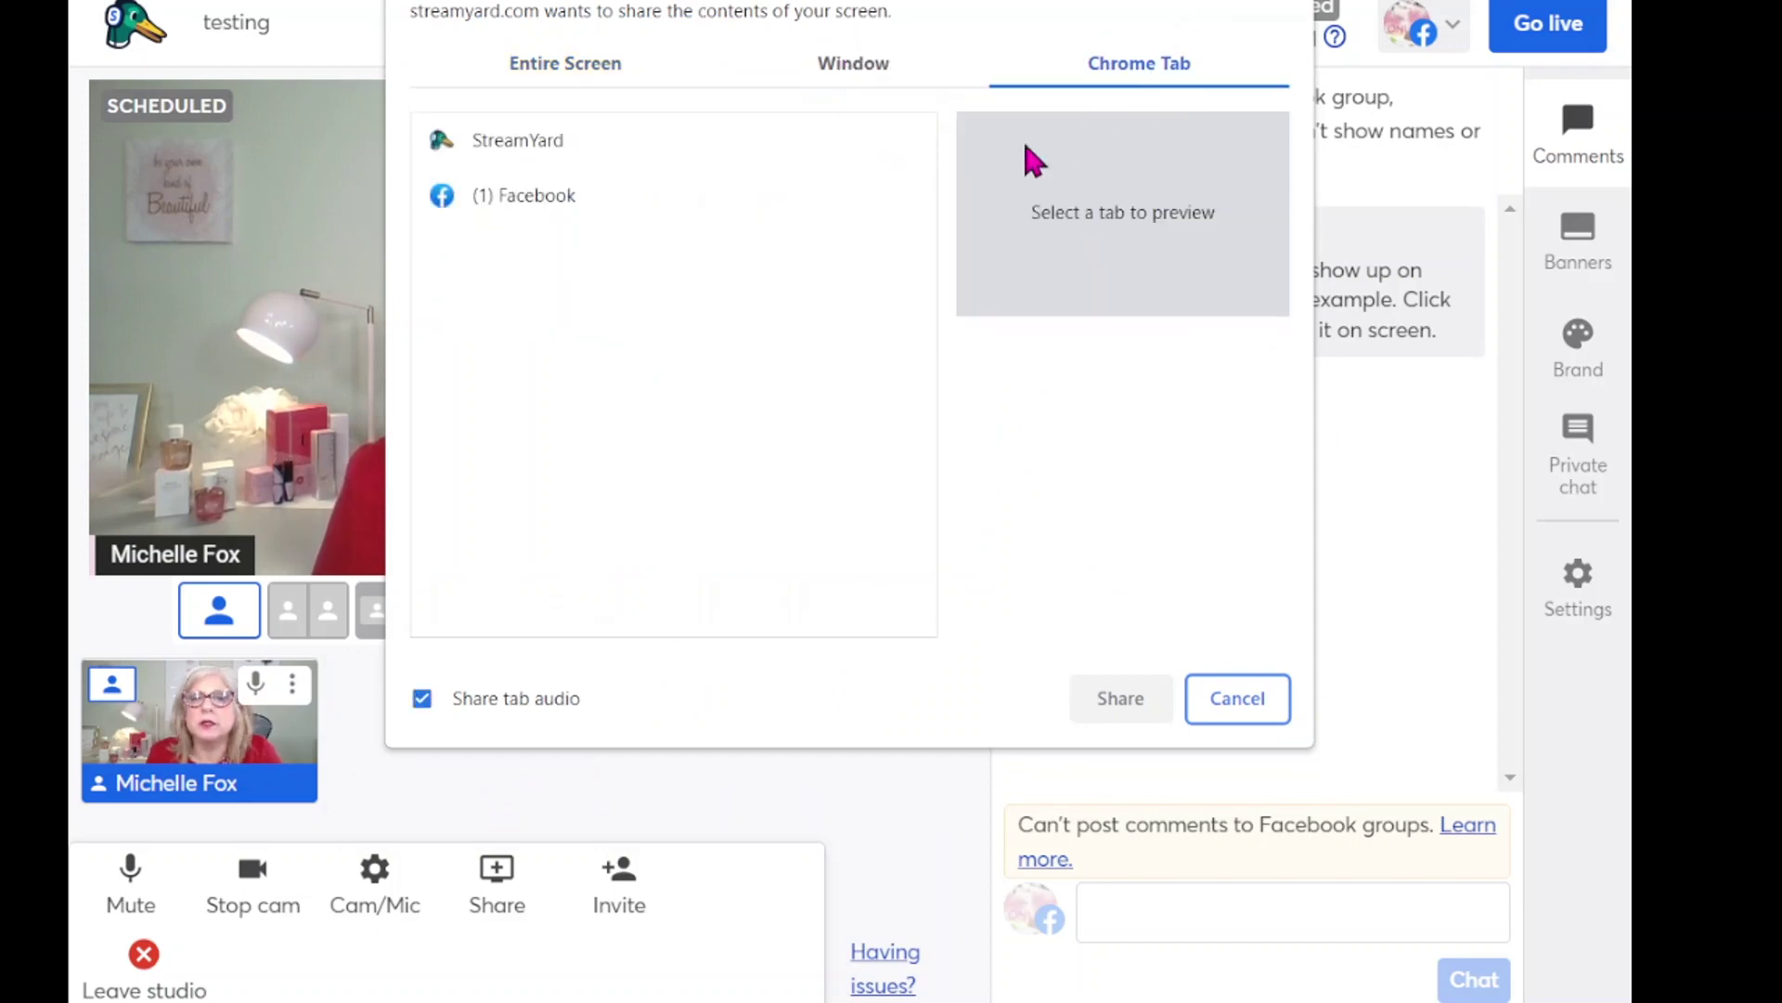
click(506, 141)
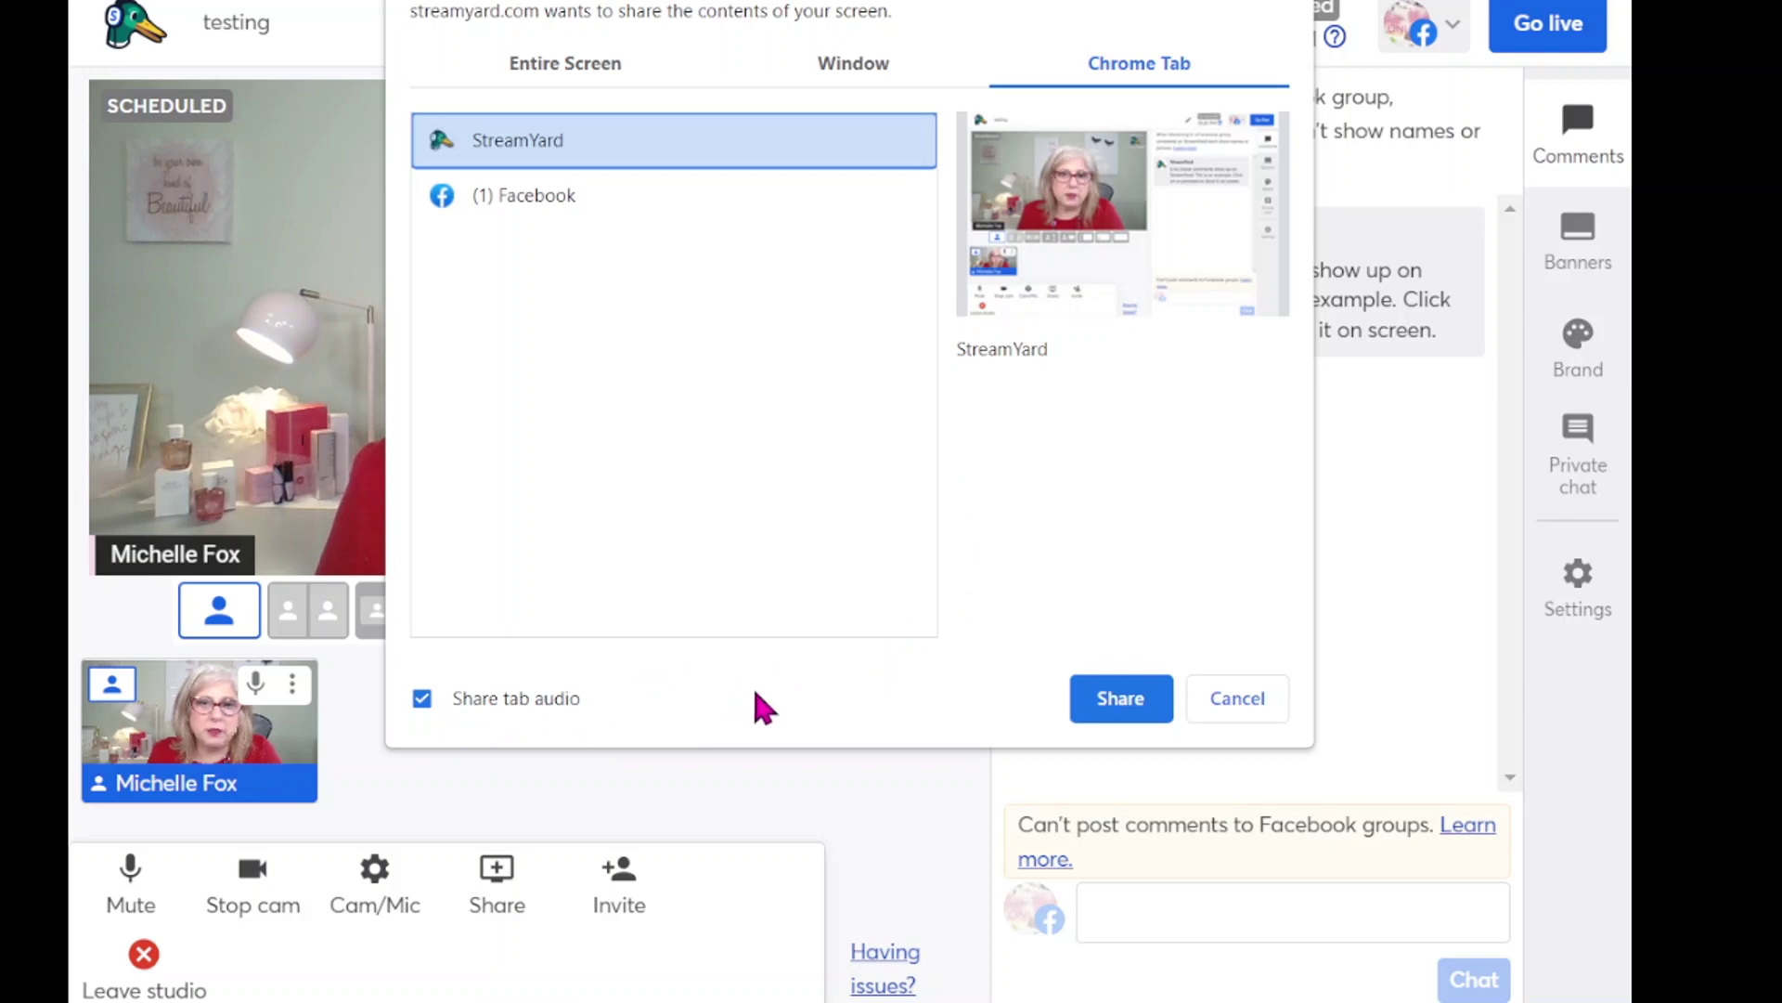
click(1119, 710)
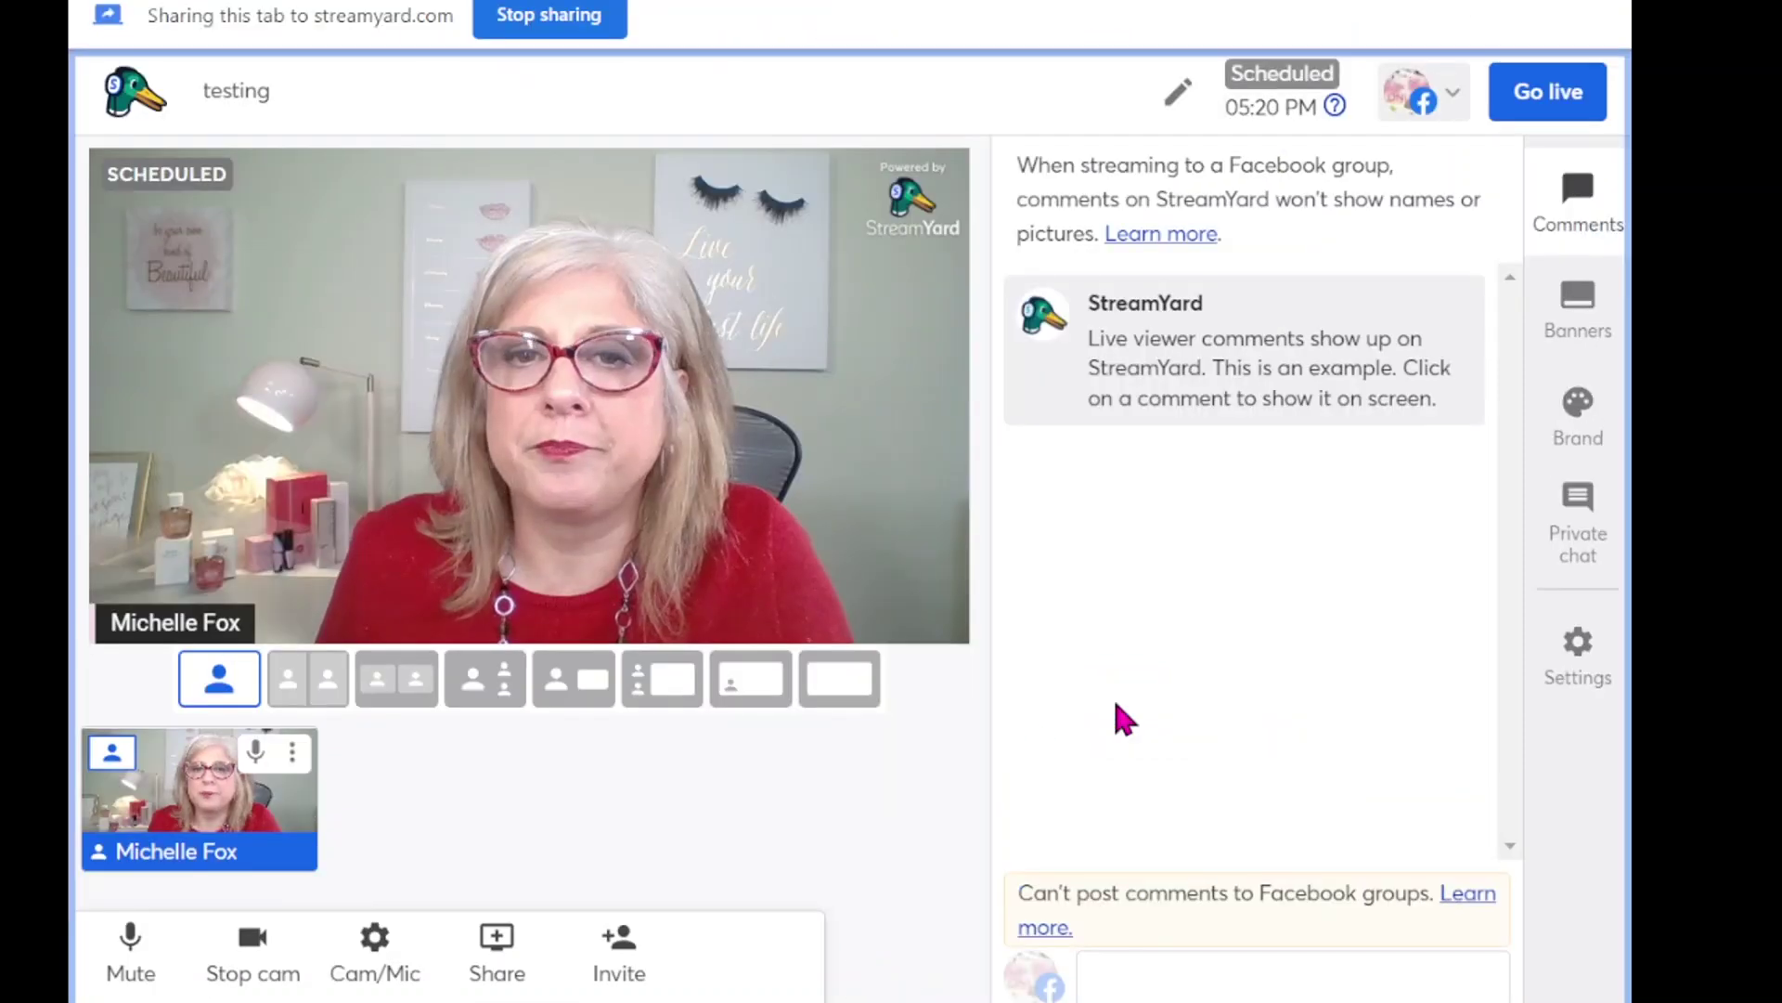
mouse_move(433, 820)
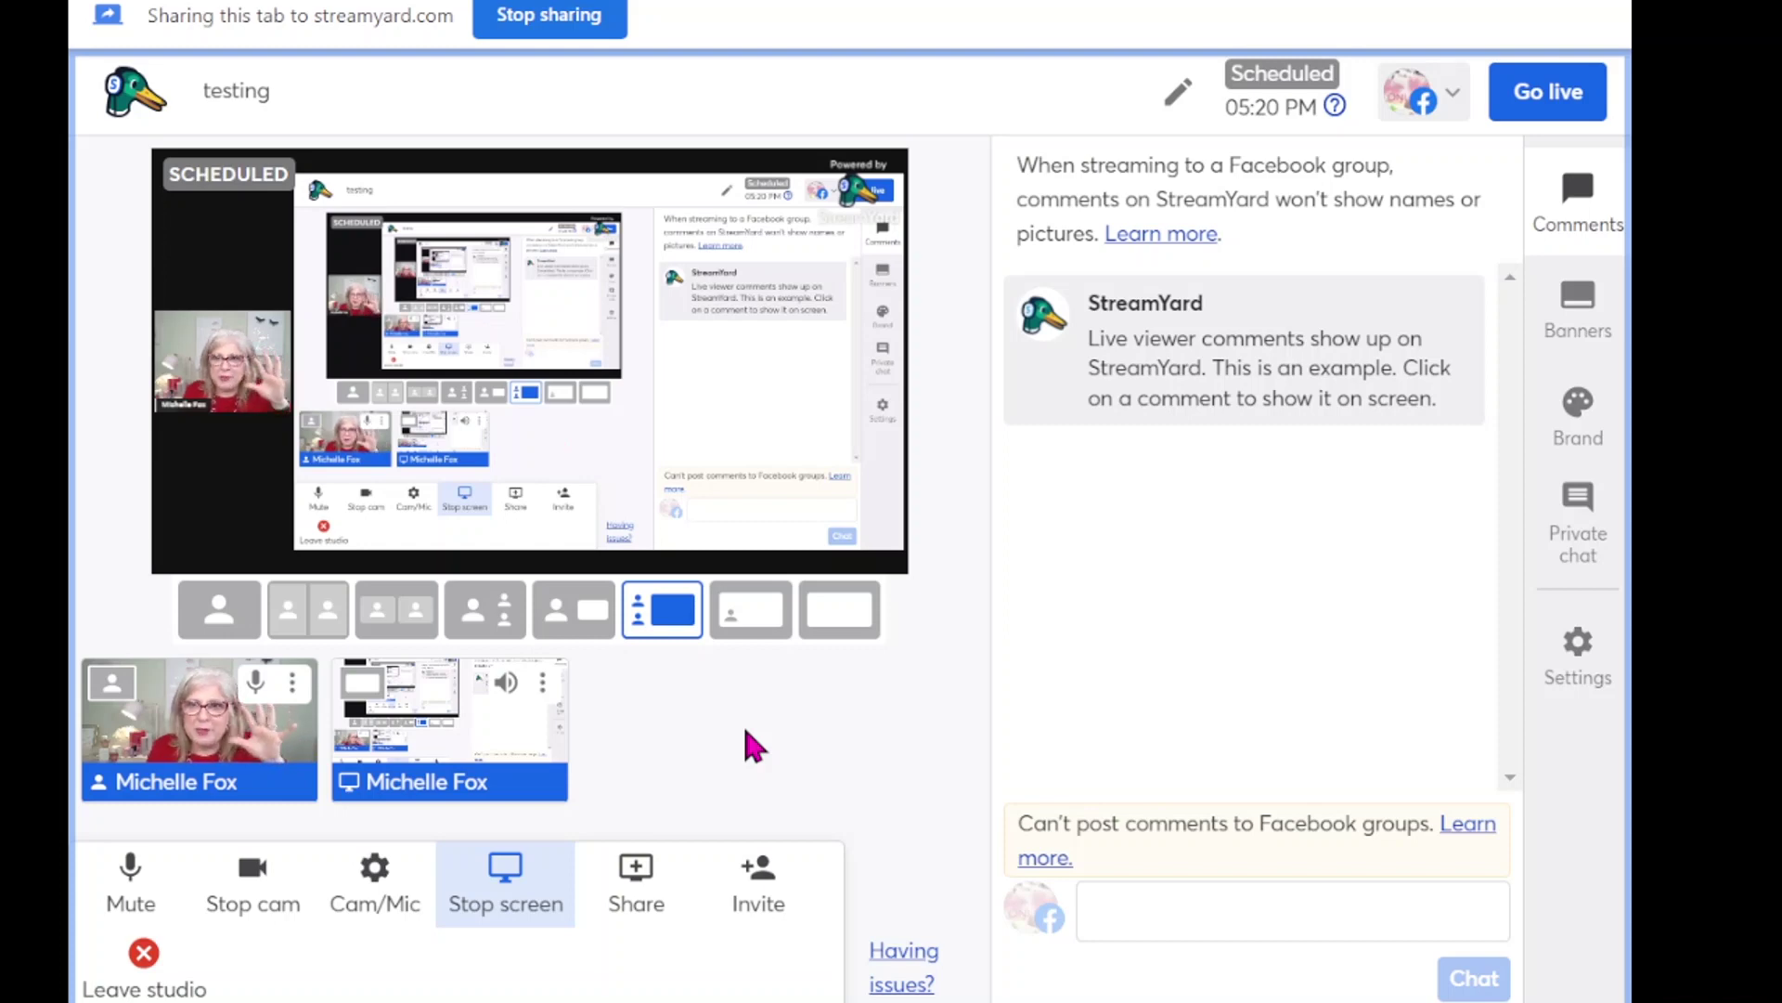
- Switch the stage to the solo camera layout and remove the shared tab from the stream
mouse_move(554, 719)
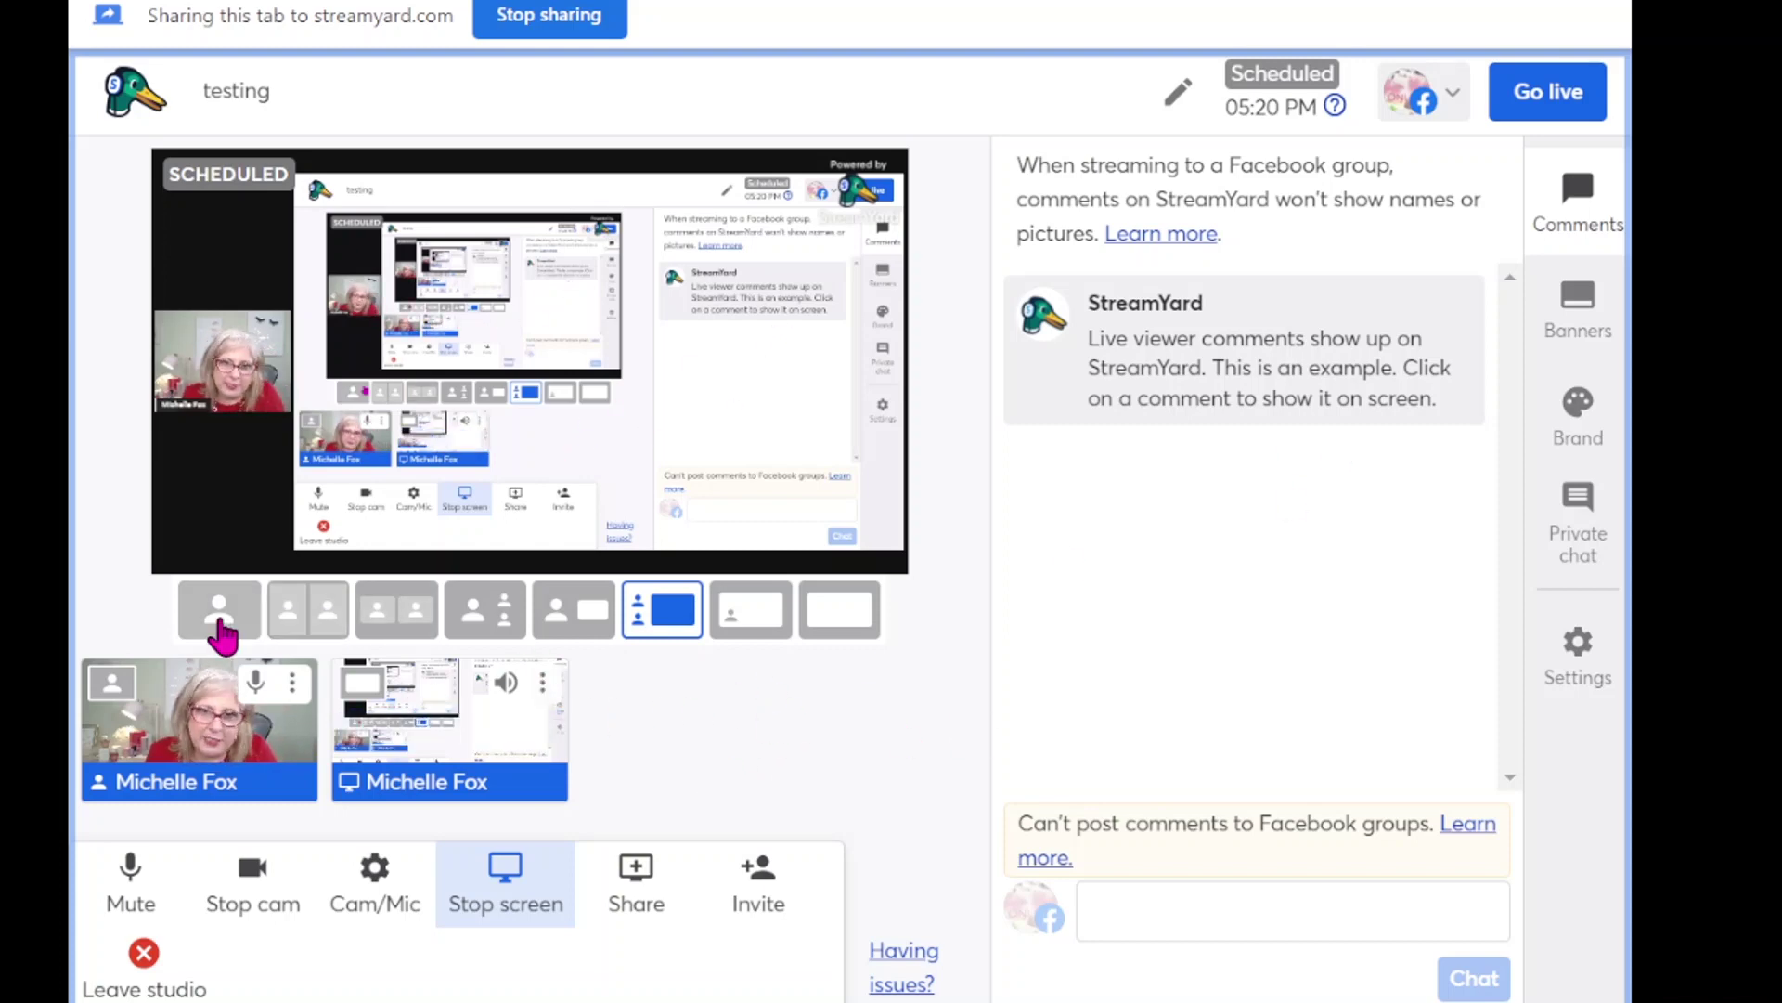
click(216, 612)
mouse_move(499, 717)
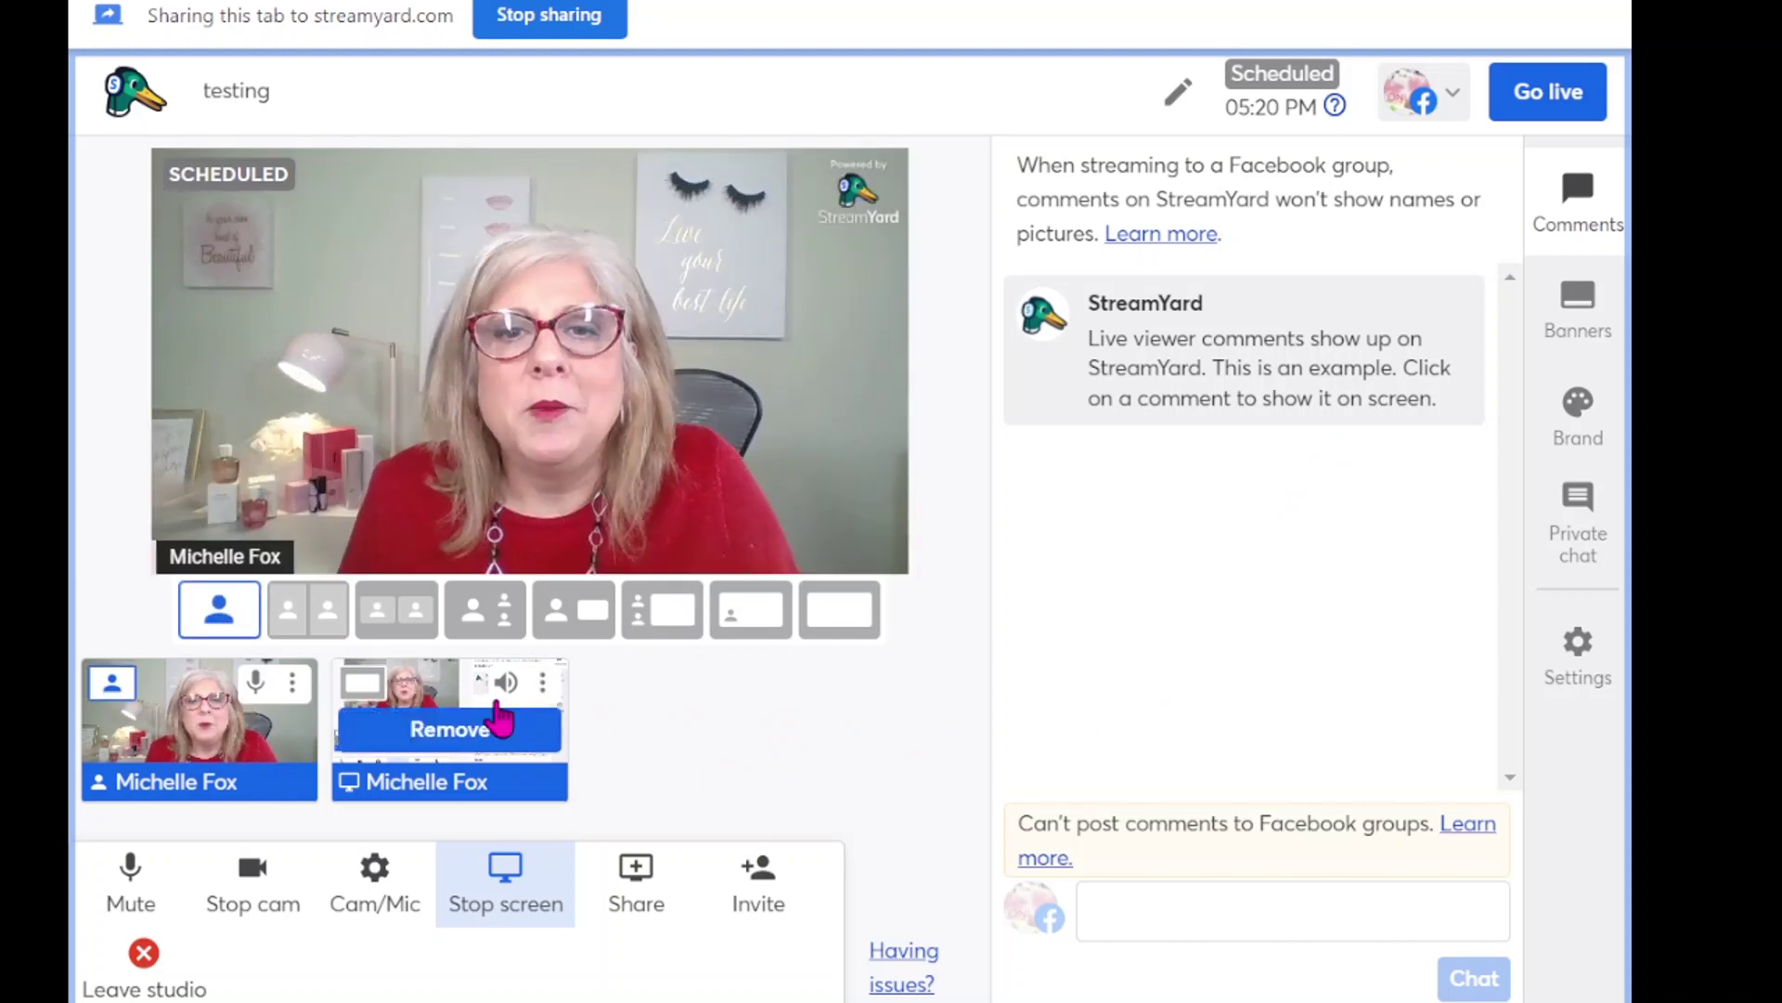
click(499, 741)
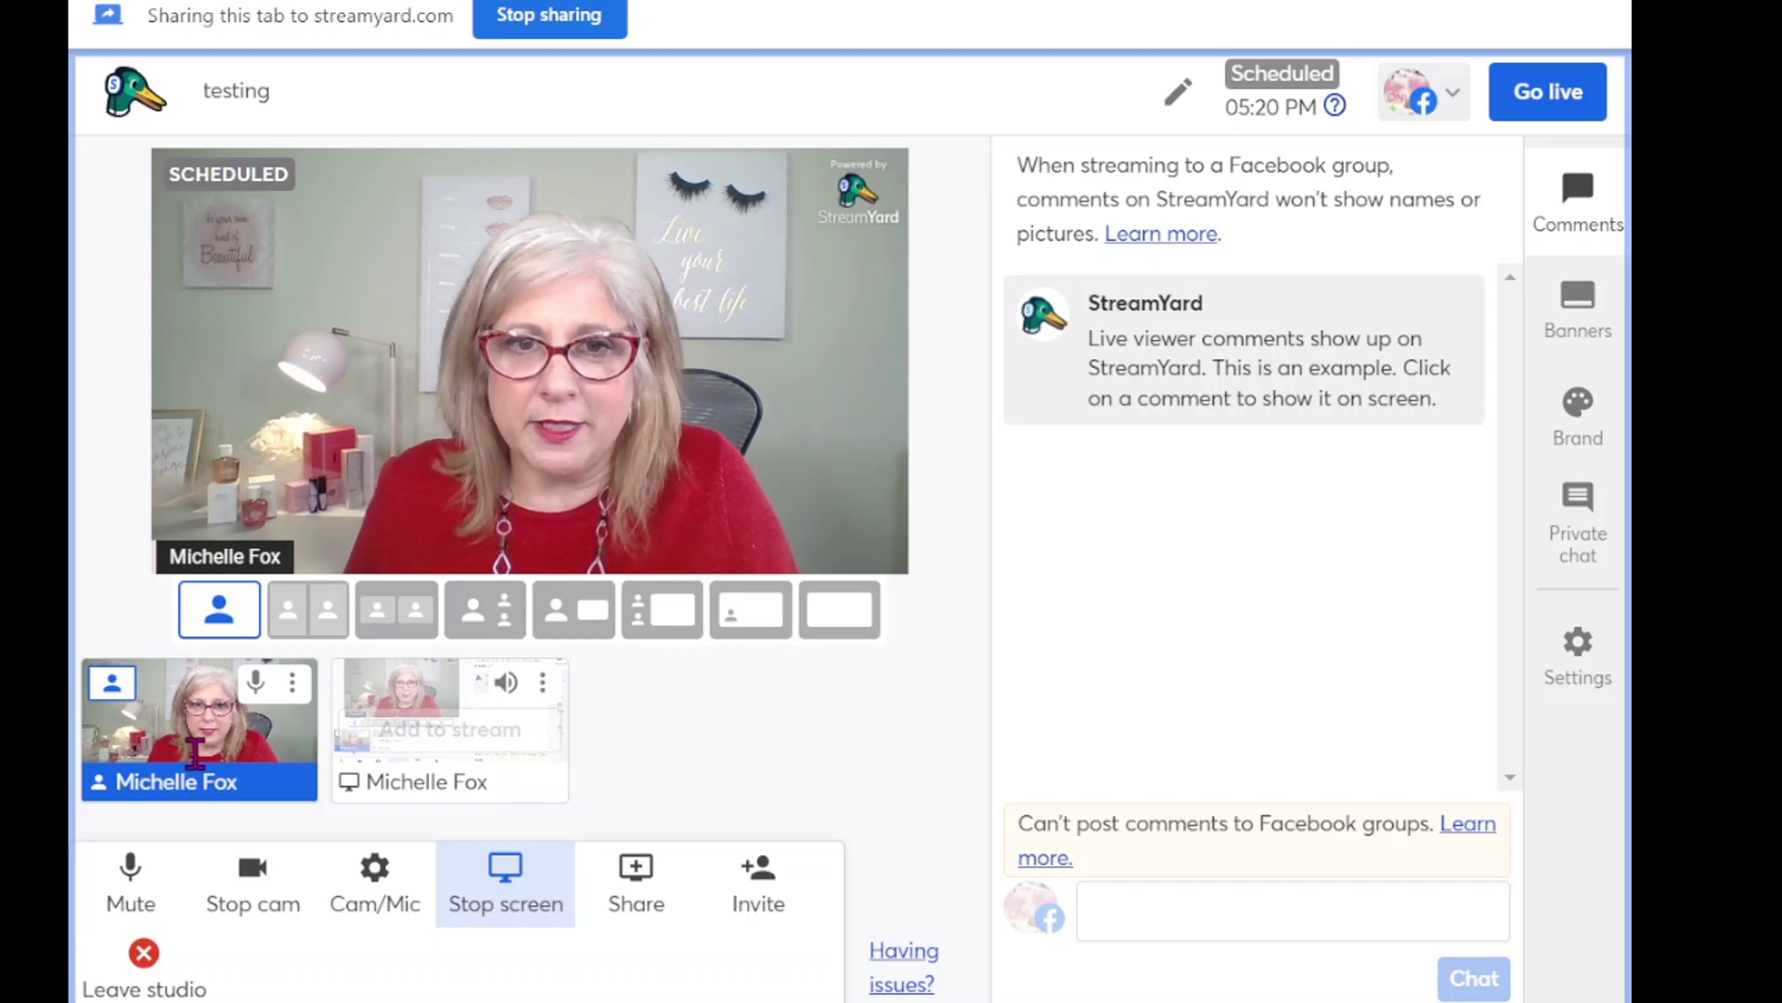
mouse_move(177, 742)
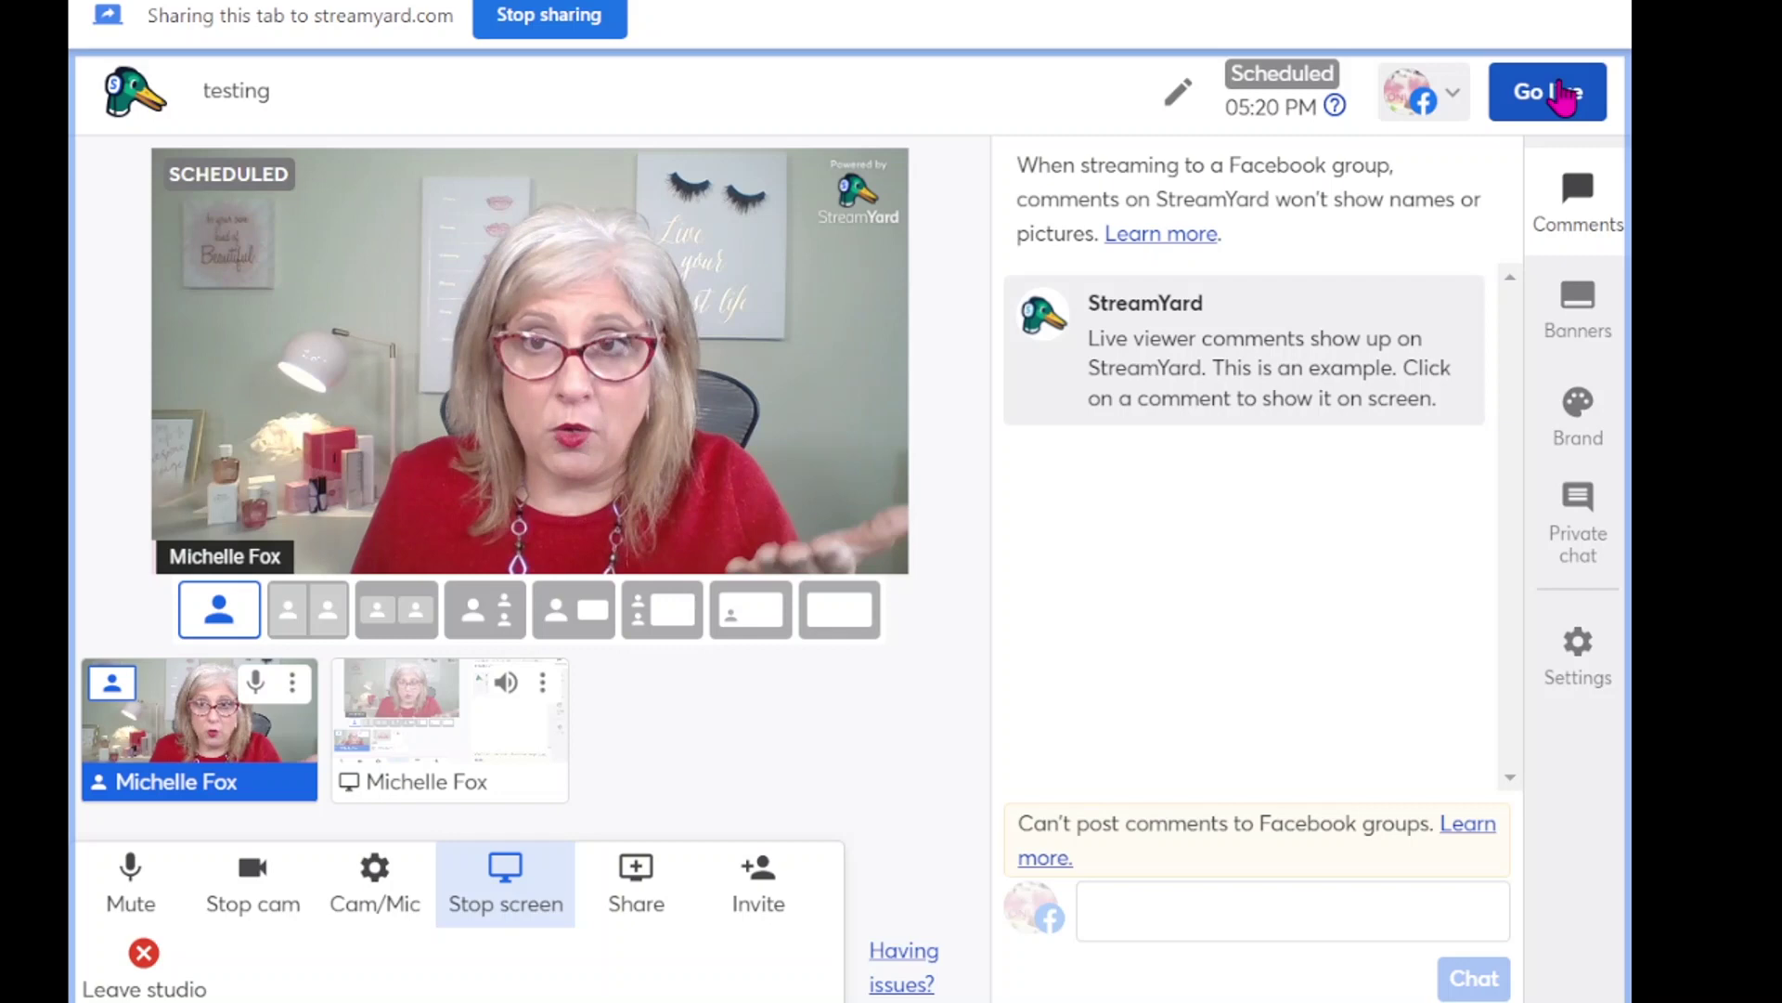
mouse_move(1178, 449)
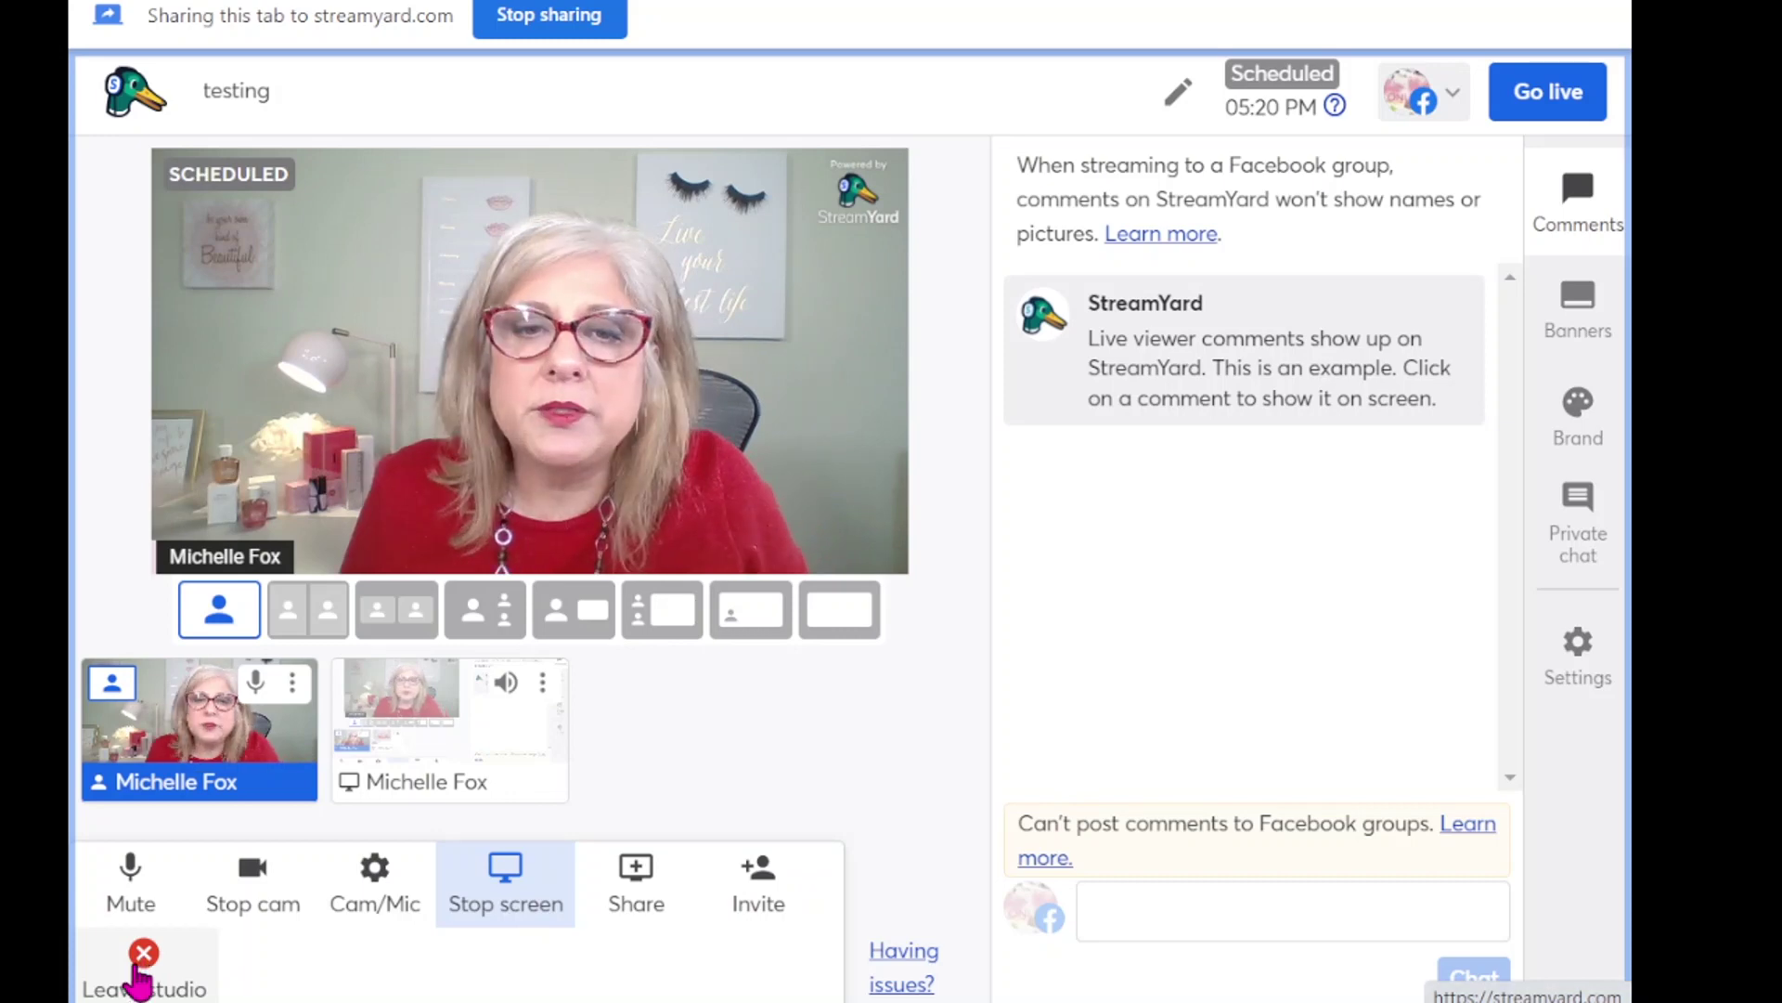
- Leave the studio and open the options menu for the testing broadcast scheduled at 05:20 PM
click(140, 975)
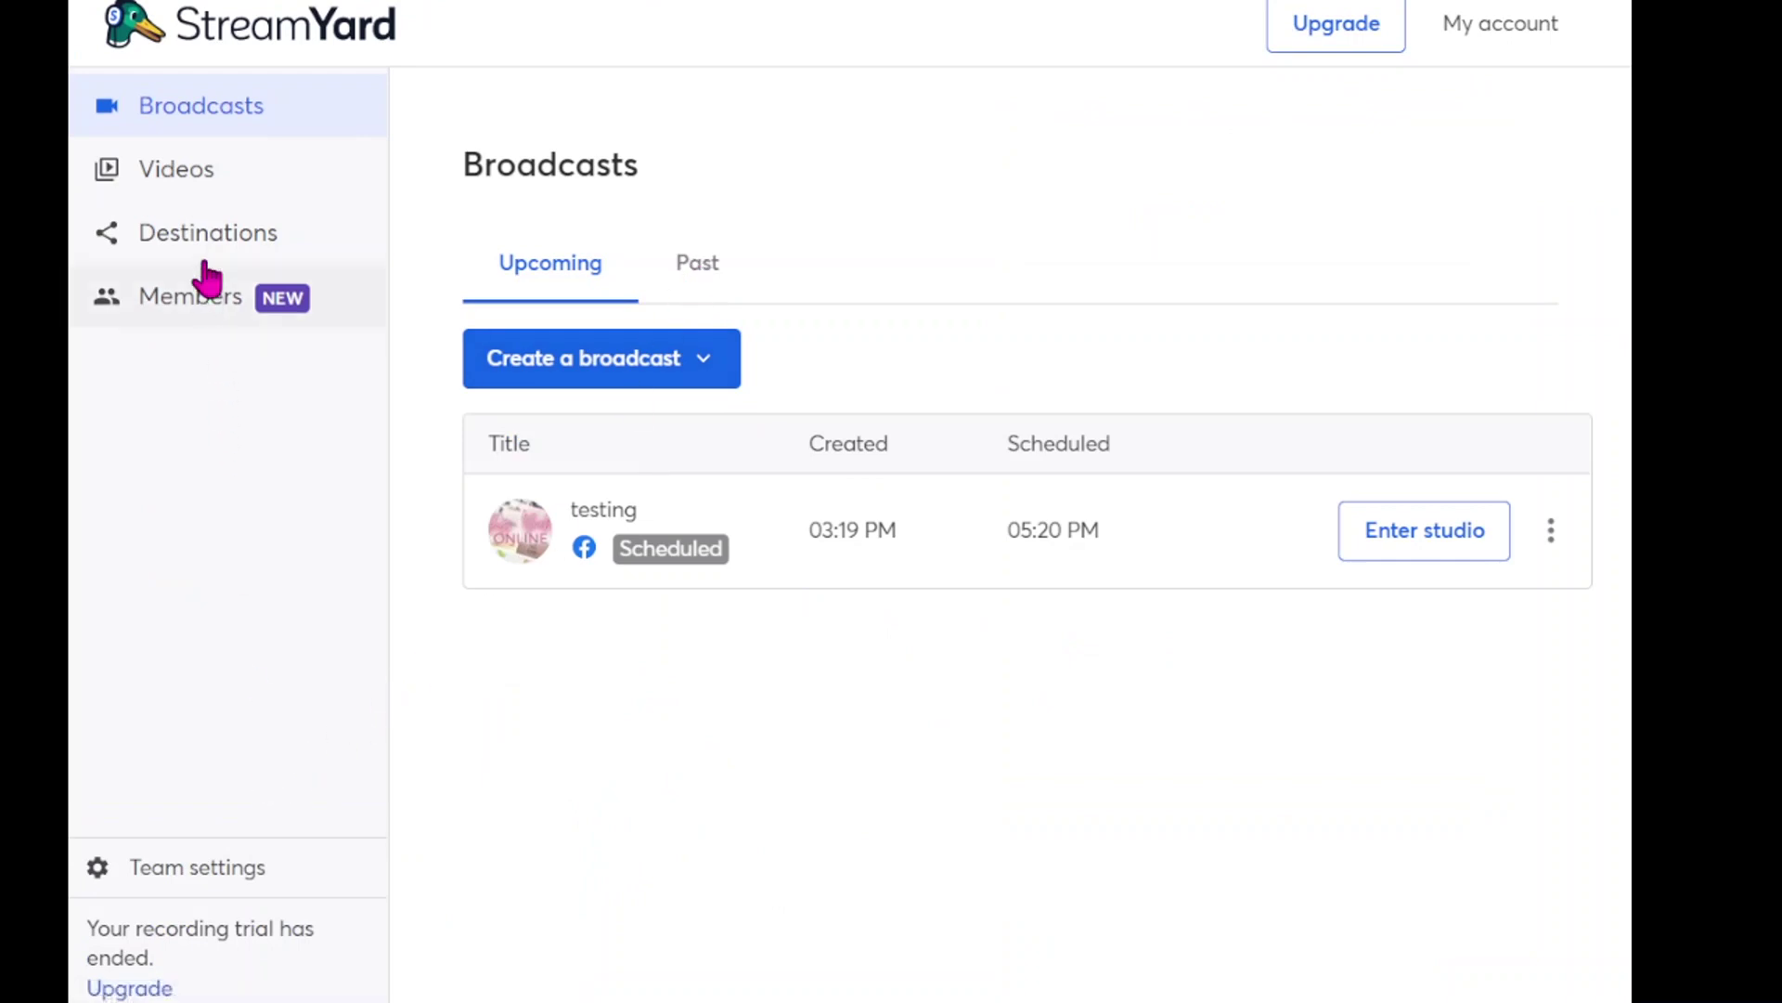
click(1551, 533)
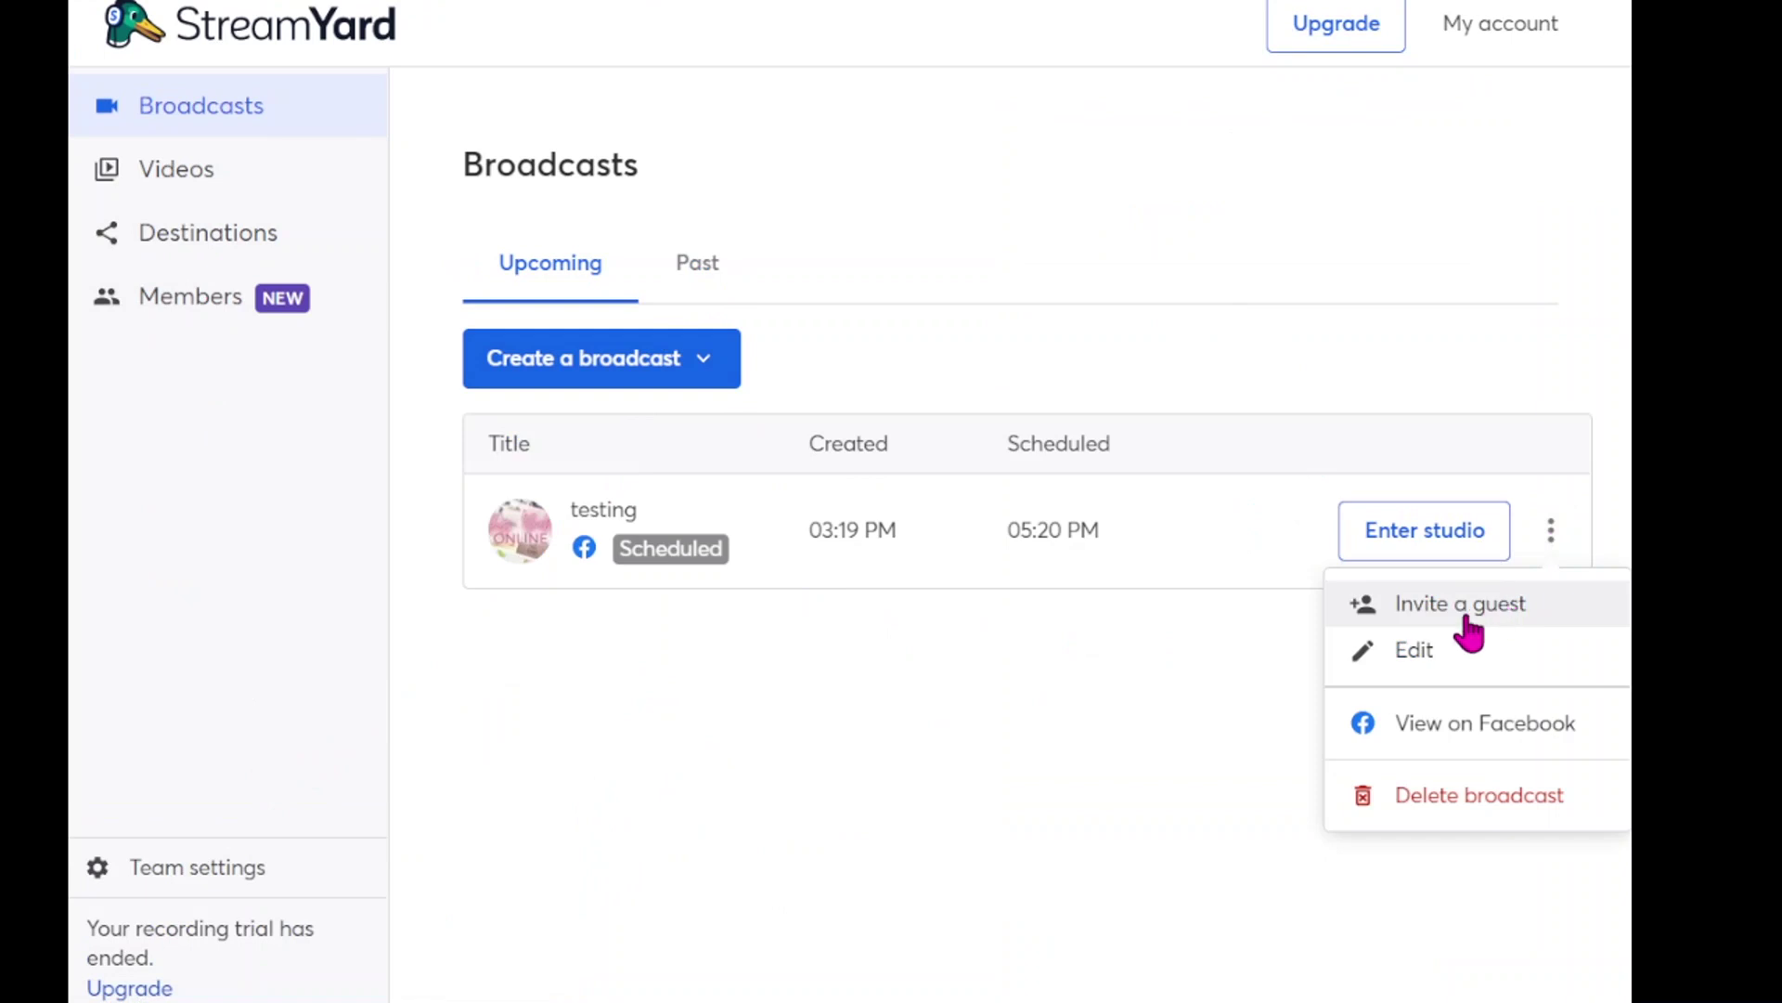